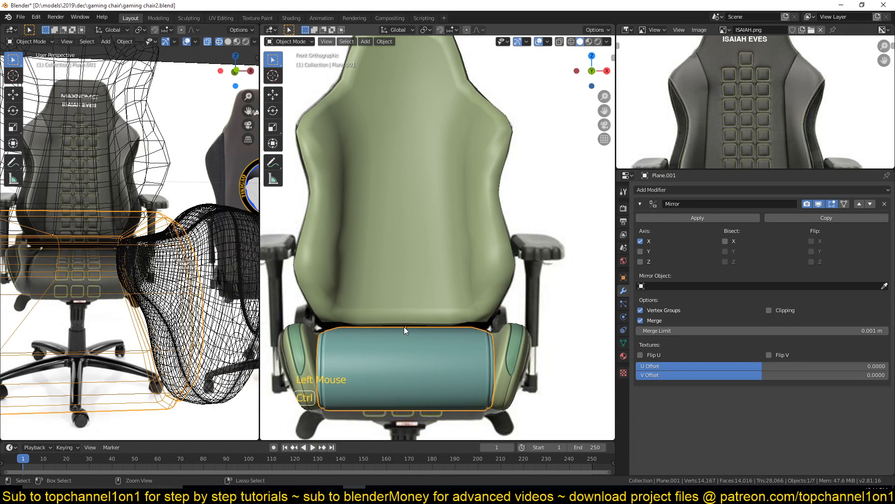
# Add a level 2 Subdivision modifier to the seat's central cushion and save the file.
pyautogui.moveTo(404, 327); pyautogui.dragTo(408, 250, button='middle')
pyautogui.hotkey('alt', 'a')
pyautogui.scroll(-3, 683, 94)
pyautogui.moveTo(683, 123); pyautogui.dragTo(683, 66, button='middle')
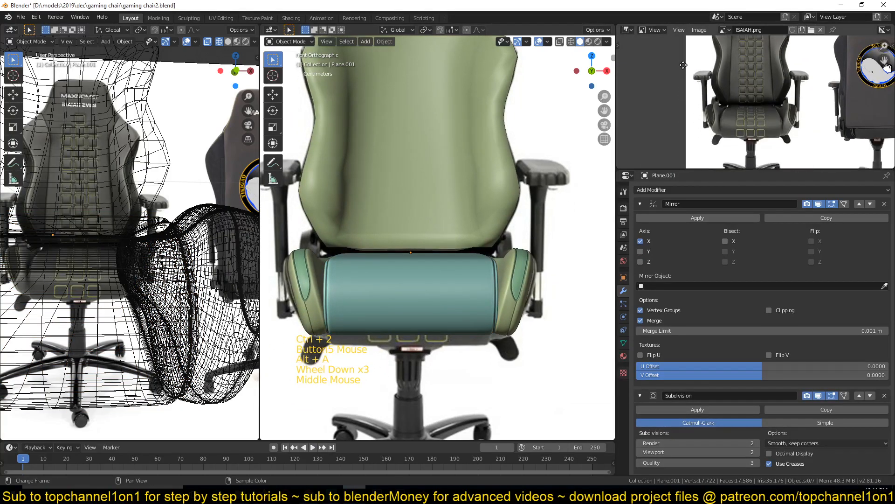
pyautogui.scroll(1, 683, 65)
pyautogui.hotkey('ctrl', 's')
# Examine the rear end of the seat's side bolster from the side and its mesh in Edit Mode.
pyautogui.moveTo(437, 241); pyautogui.dragTo(386, 294, button='middle')
pyautogui.press('`')
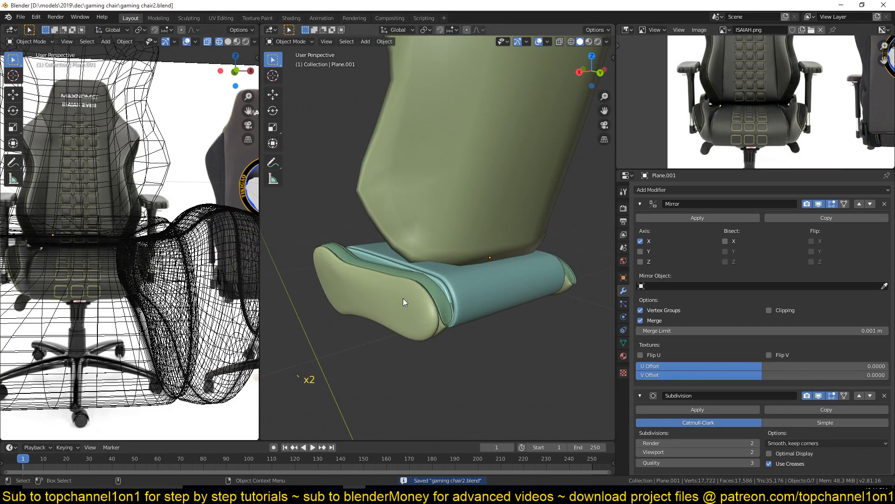
pyautogui.scroll(1, 432, 302)
pyautogui.click(441, 297)
pyautogui.press('KP_1')
pyautogui.press('KP_3')
pyautogui.scroll(3, 466, 295)
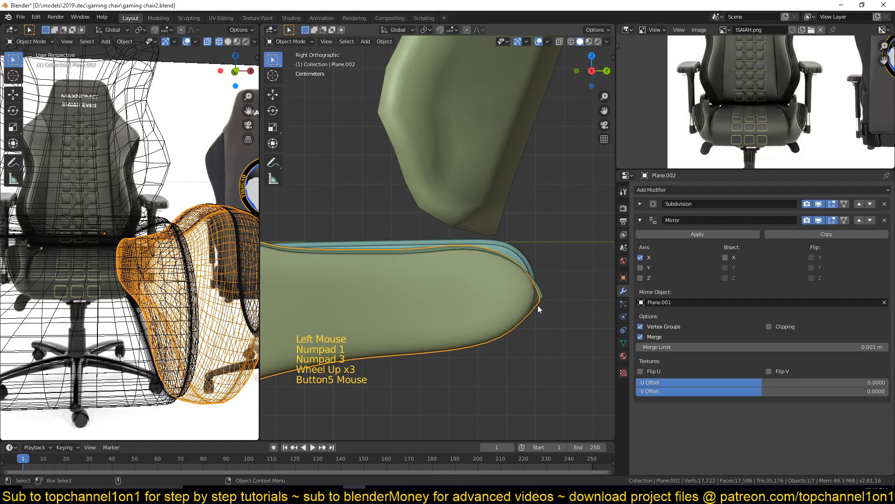
pyautogui.press('Tab')
pyautogui.moveTo(536, 304); pyautogui.dragTo(411, 299, button='middle')
pyautogui.press('Tab')
pyautogui.press('Tab')
pyautogui.scroll(2, 405, 299)
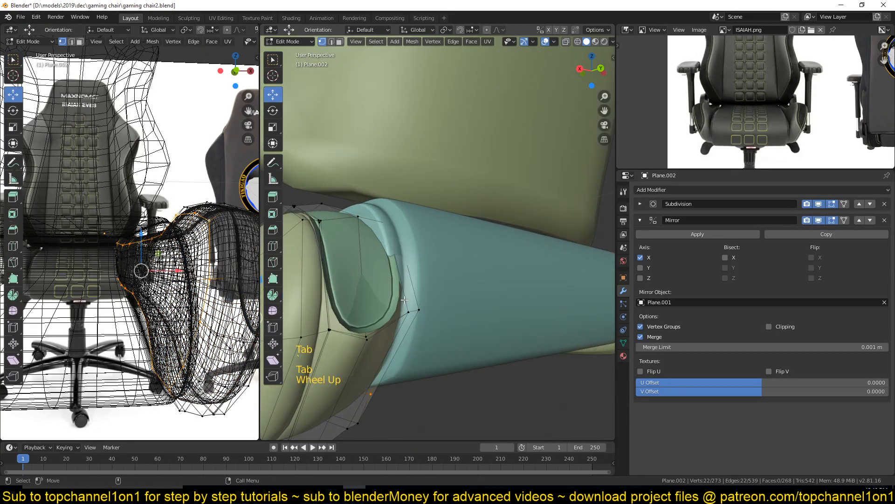
pyautogui.press('KP_1')
pyautogui.press('KP_3')
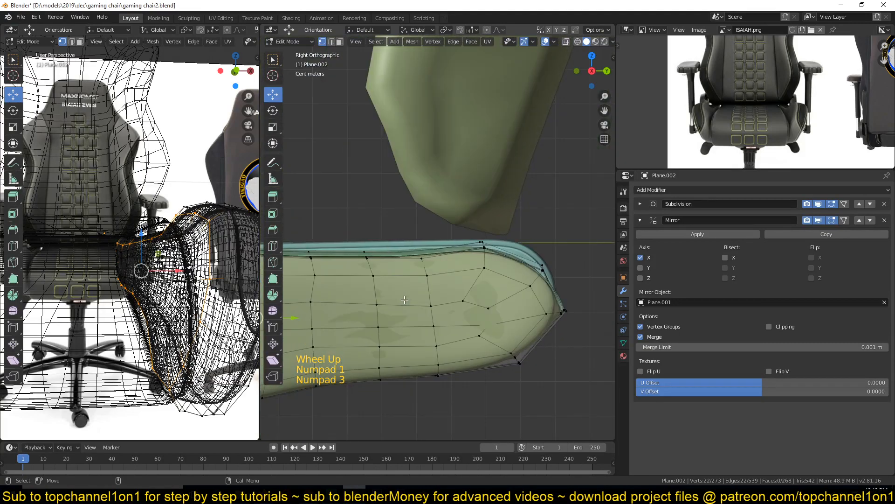
pyautogui.scroll(1, 478, 314)
pyautogui.press('Tab')
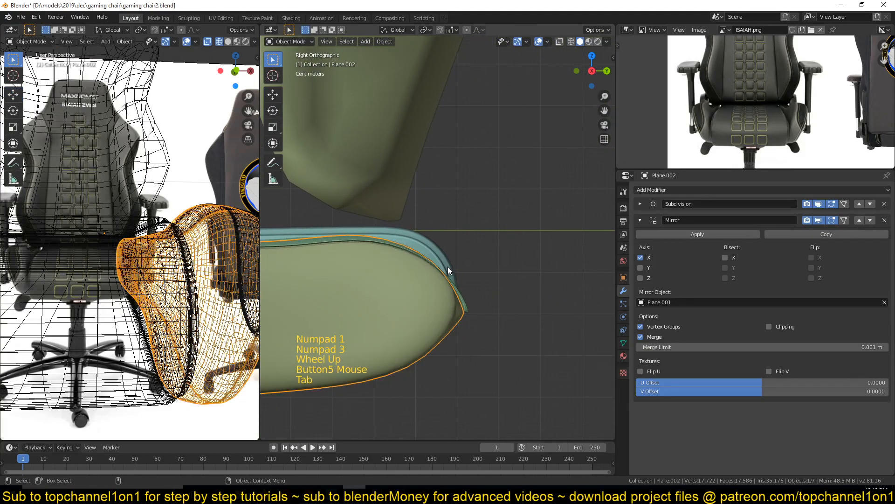
# Edit the side bolster and its trim piece together, moving their rear tip vertices forward to line up with the cushion's rounded rear edge.
pyautogui.keyDown('shift'); pyautogui.click(464, 303); pyautogui.keyUp('shift')
pyautogui.press('Tab')
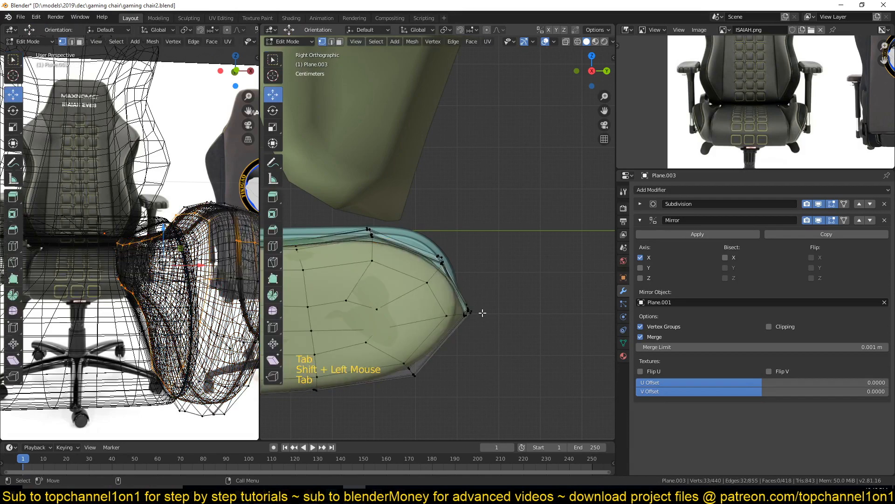
pyautogui.press('z')
pyautogui.hotkey('alt', 'a')
pyautogui.press('c')
pyautogui.moveTo(443, 310); pyautogui.dragTo(478, 313)
pyautogui.press('Tab')
pyautogui.press('z')
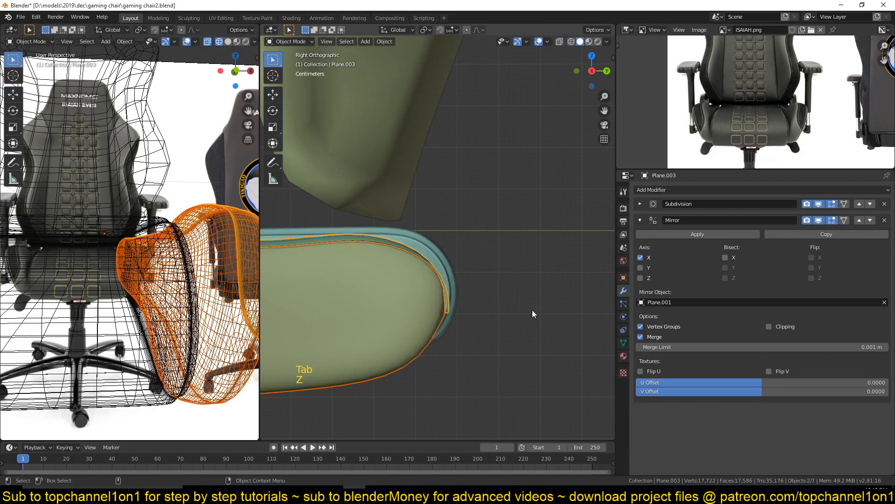
# Add a loop cut across the rear of the central seat cushion and move it backward to fill out the rear edge.
pyautogui.hotkey('alt', 'a')
pyautogui.press('`')
pyautogui.moveTo(483, 311); pyautogui.dragTo(438, 303, button='middle')
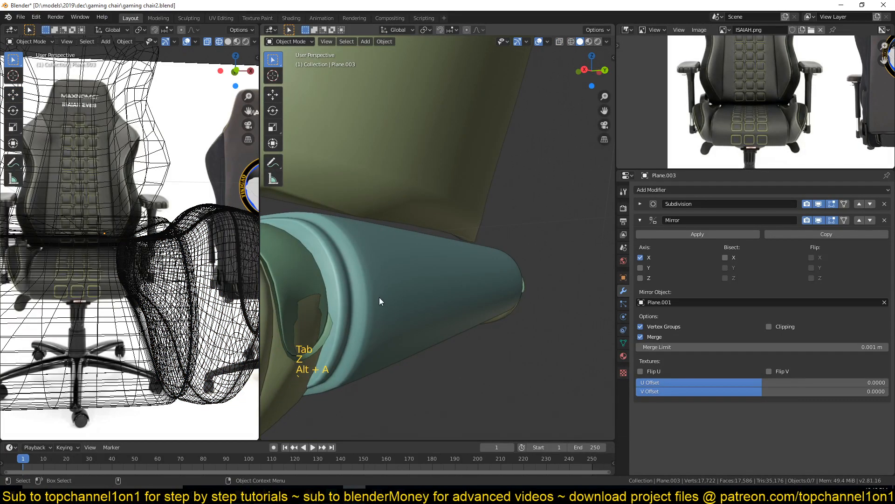
pyautogui.moveTo(380, 300); pyautogui.dragTo(413, 315, button='middle')
pyautogui.click(422, 303)
pyautogui.click(425, 304)
pyautogui.press('Tab')
pyautogui.hotkey('ctrl', 'r')
pyautogui.doubleClick(422, 310)
pyautogui.moveTo(455, 316); pyautogui.dragTo(471, 315)
pyautogui.press('KP_1')
pyautogui.press('KP_3')
pyautogui.press('Tab')
# Check how the side bolsters fit the cushion's rear end and compare the side profile with the rear-view chair reference.
pyautogui.click(494, 310)
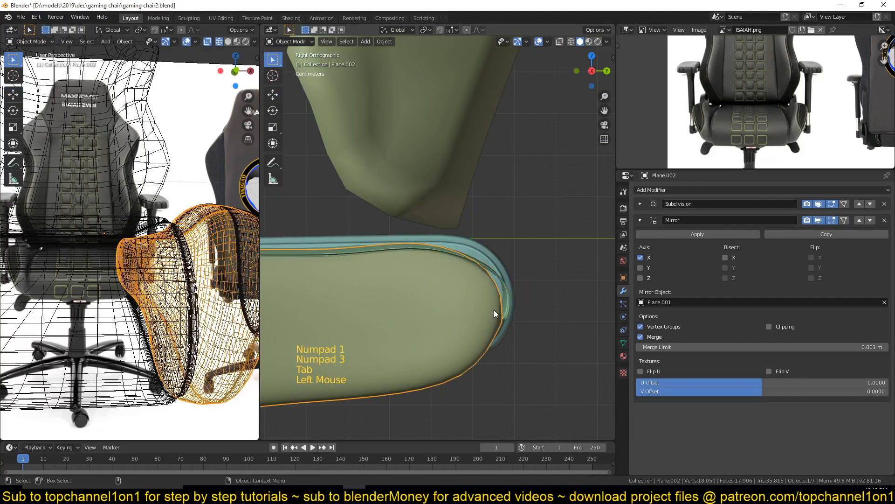
pyautogui.press('Tab')
pyautogui.moveTo(494, 309); pyautogui.dragTo(462, 281, button='middle')
pyautogui.press('Tab')
pyautogui.scroll(-4, 440, 307)
pyautogui.click(436, 278)
pyautogui.hotkey('alt', 'a')
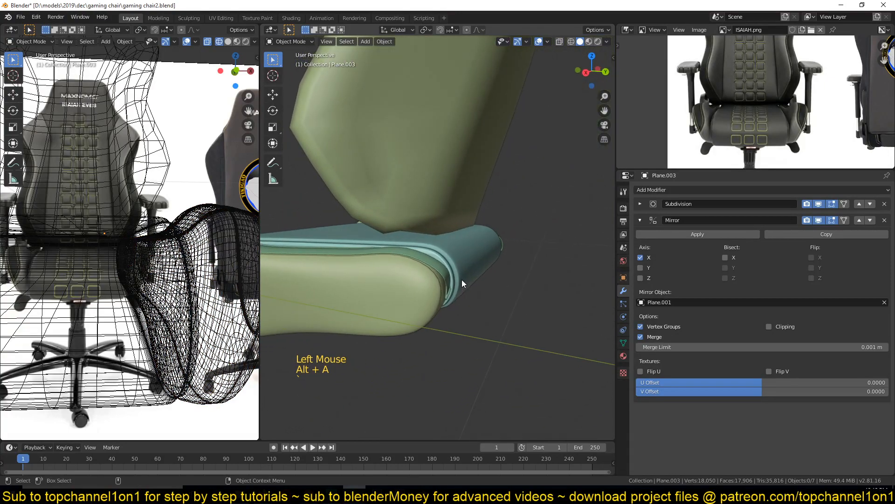
pyautogui.scroll(-3, 462, 279)
pyautogui.press('KP_1')
pyautogui.press('KP_3')
pyautogui.moveTo(816, 116); pyautogui.dragTo(880, 159, button='middle')
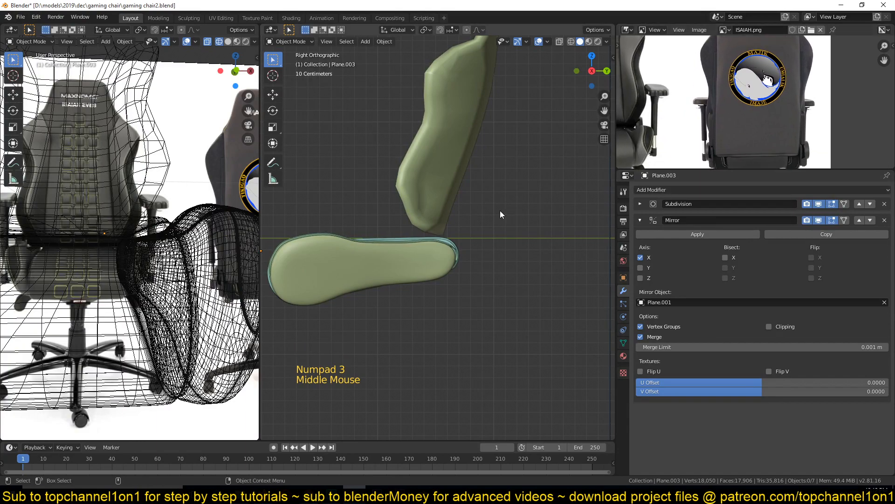
pyautogui.click(440, 213)
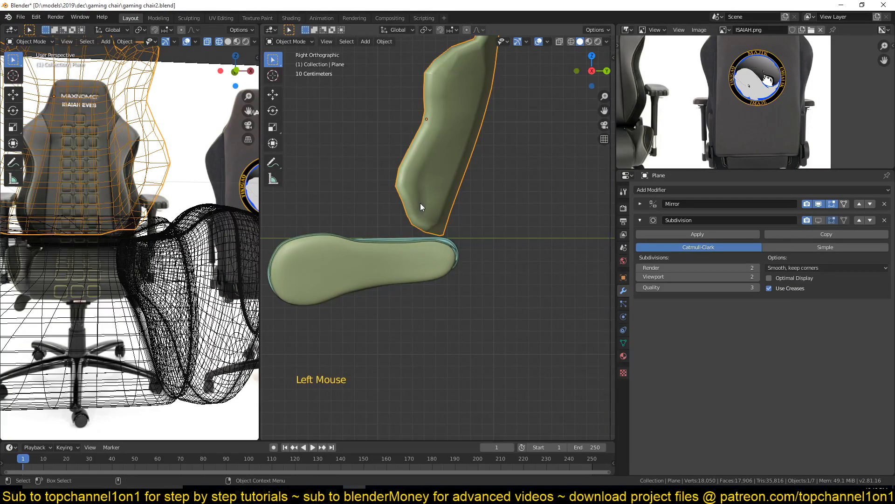
pyautogui.press('g')
pyautogui.click(421, 234)
pyautogui.keyDown('shift'); pyautogui.click(430, 253); pyautogui.keyUp('shift')
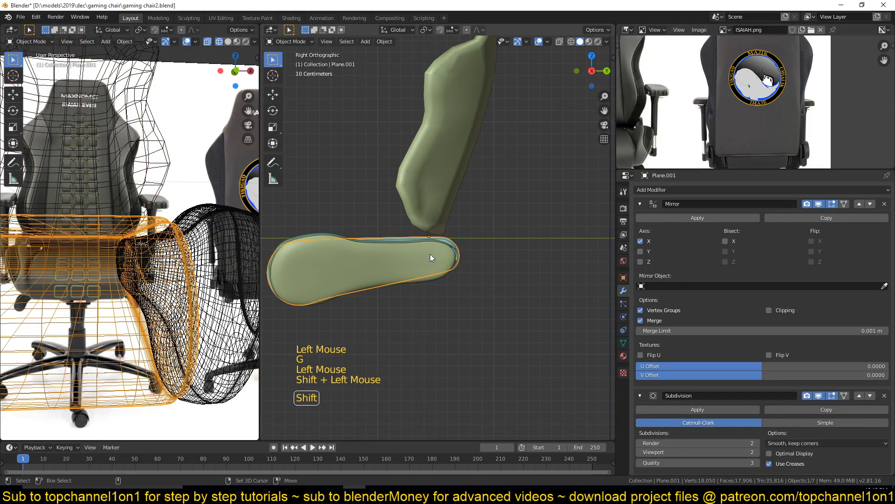
pyautogui.click(438, 266)
pyautogui.press('g')
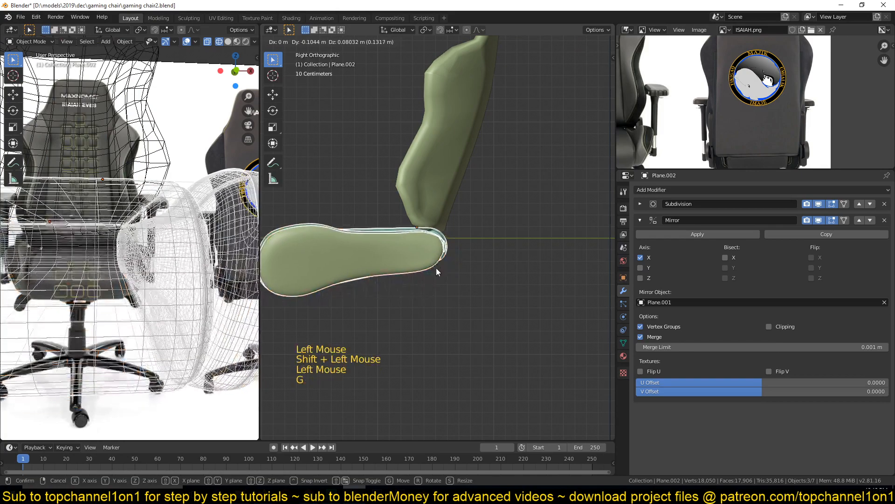
pyautogui.scroll(-1, 444, 178)
# Select a row of vertices across the backrest's lower rear in Edit Mode and move it backward along Y.
pyautogui.click(444, 178)
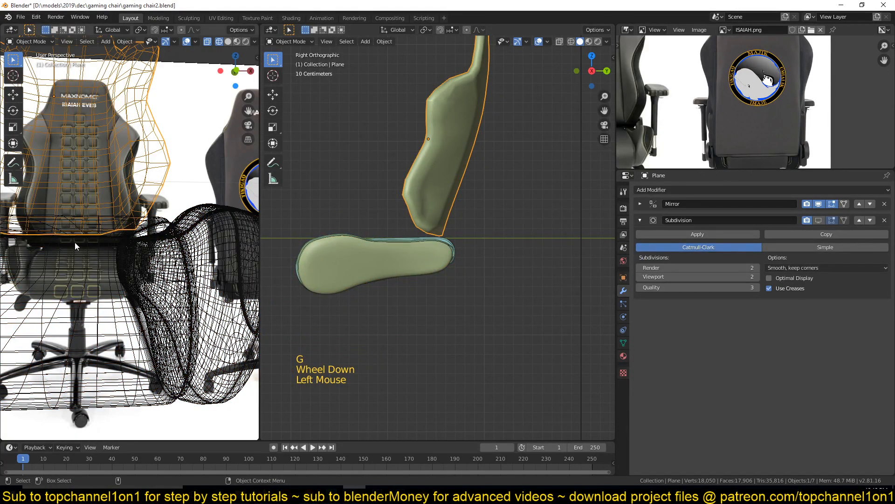
pyautogui.press('KP_1')
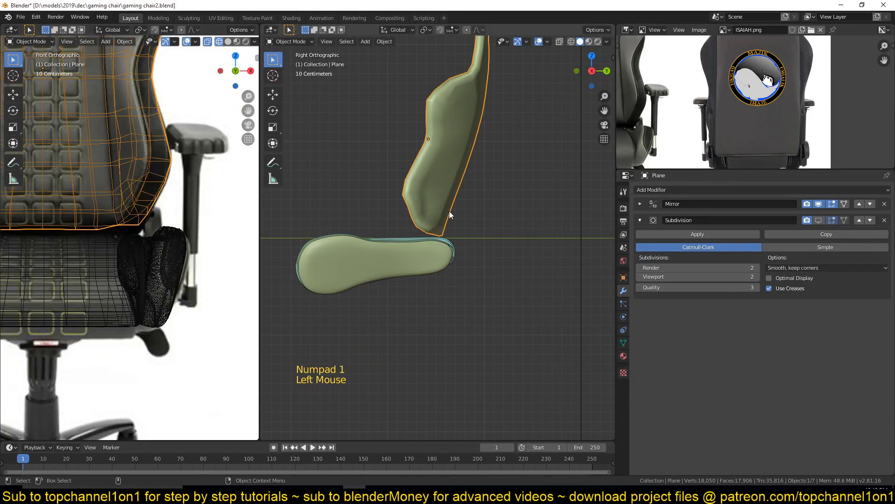
pyautogui.press('Tab')
pyautogui.scroll(3, 449, 211)
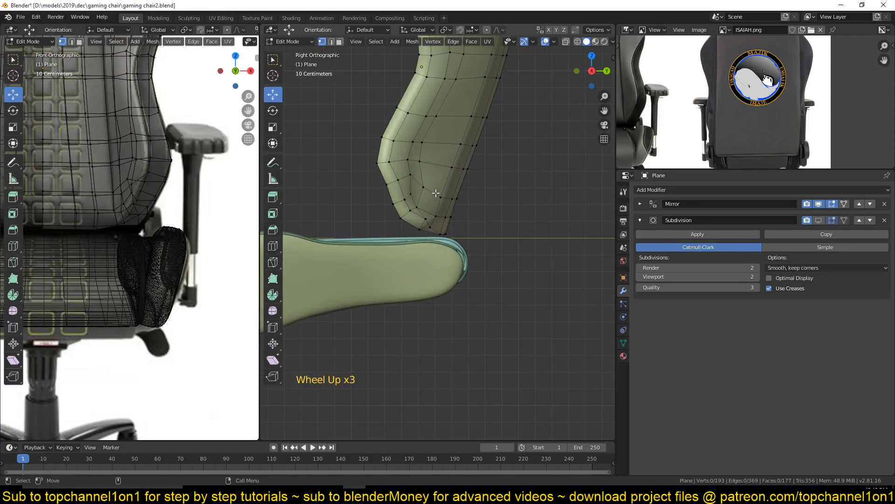
pyautogui.scroll(1, 436, 206)
pyautogui.press('z')
pyautogui.press('z')
pyautogui.scroll(-1, 465, 199)
pyautogui.moveTo(465, 200); pyautogui.dragTo(475, 199, button='middle')
pyautogui.keyDown('ctrl'); pyautogui.click(476, 200); pyautogui.keyUp('ctrl')
pyautogui.press('KP_1')
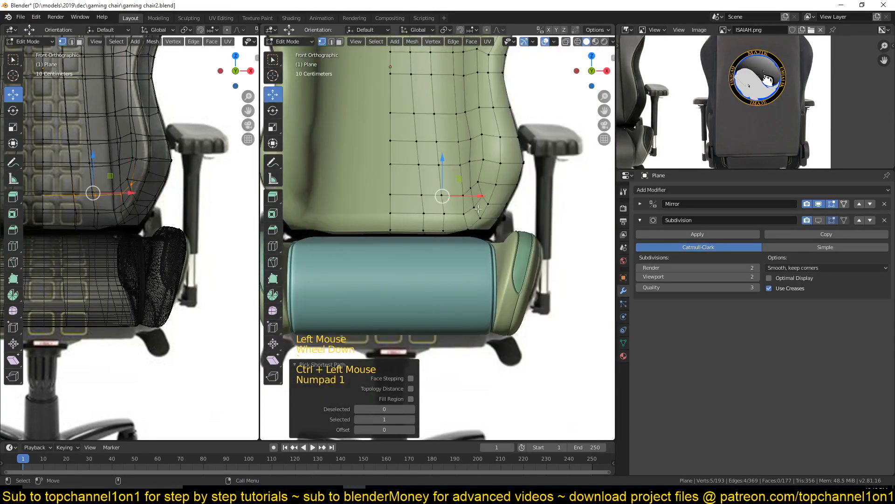
pyautogui.press('KP_3')
pyautogui.moveTo(482, 198); pyautogui.dragTo(495, 196)
# Select the six-vertex path along the backrest's bottom side row and move it 0.0906 m along Y.
pyautogui.scroll(1, 462, 207)
pyautogui.click(414, 201)
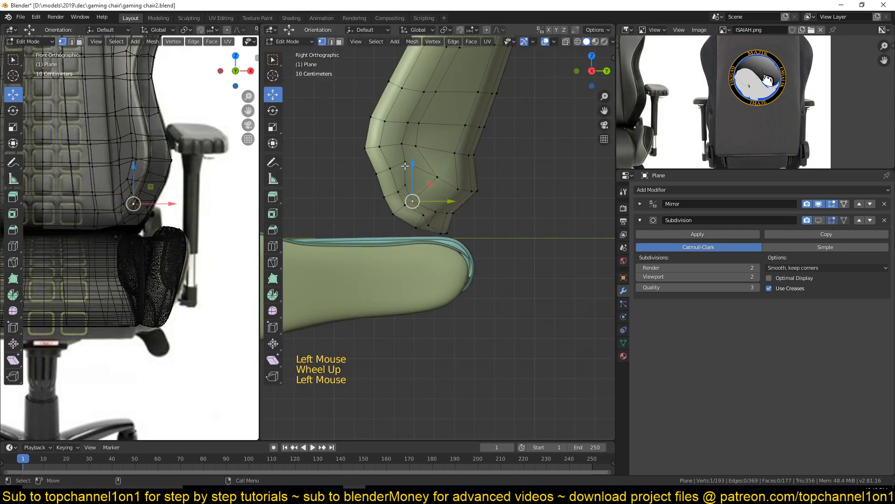
pyautogui.click(407, 182)
pyautogui.keyDown('ctrl'); pyautogui.click(458, 213); pyautogui.keyUp('ctrl')
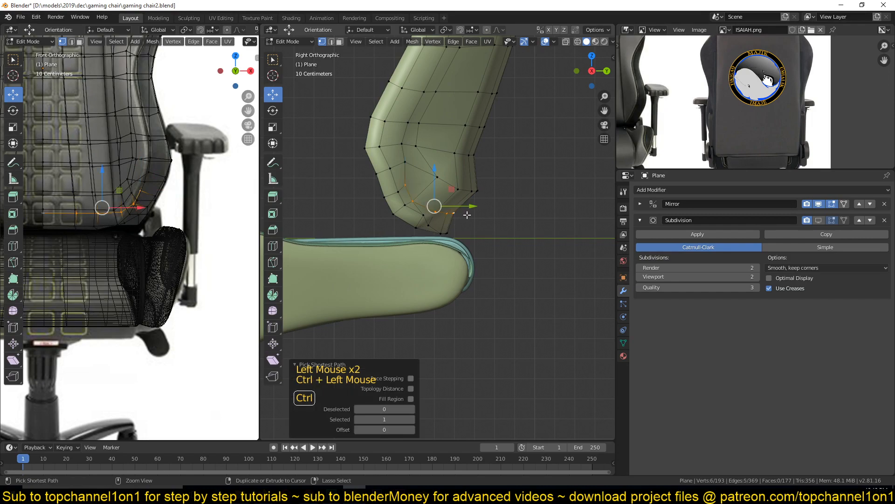
pyautogui.moveTo(470, 206); pyautogui.dragTo(484, 206)
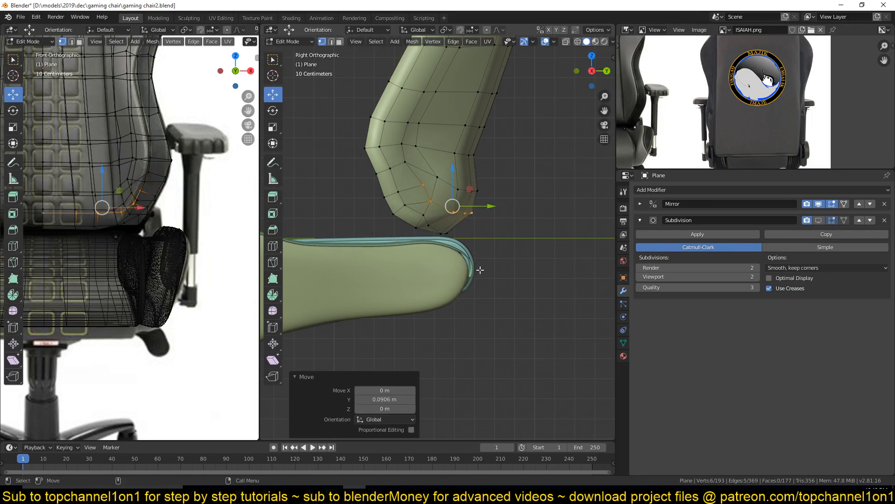
# Select the three-vertex edge path on the backrest's lower side and edge-slide it toward the rear.
pyautogui.scroll(2, 472, 242)
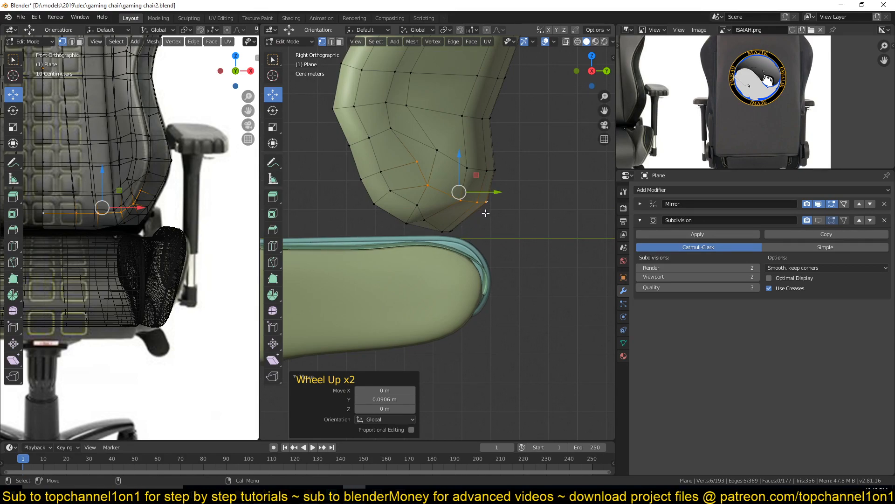
pyautogui.keyDown('shift'); pyautogui.moveTo(439, 166); pyautogui.dragTo(429, 215, button='middle'); pyautogui.keyUp('shift')
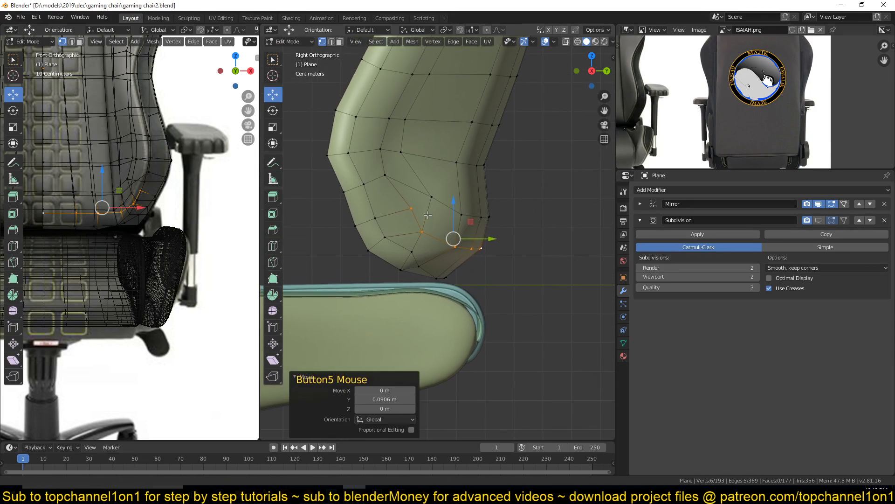
pyautogui.hotkey('alt', 'a')
pyautogui.click(404, 150)
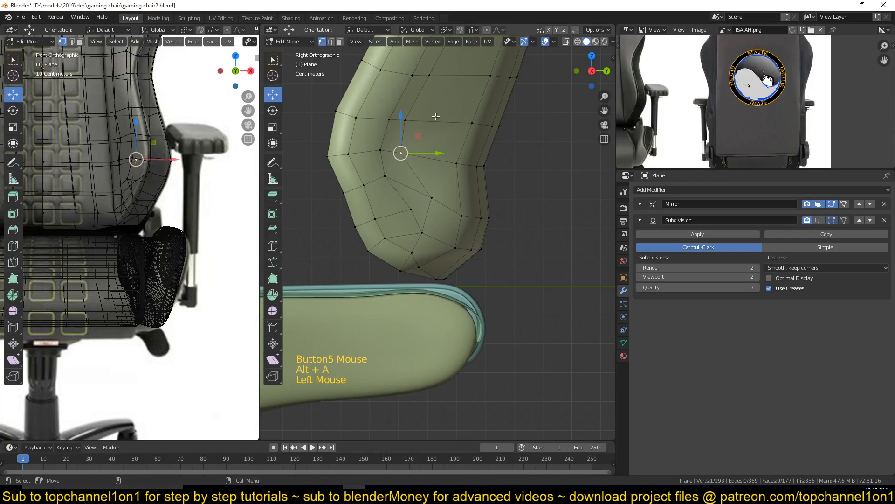
pyautogui.keyDown('ctrl'); pyautogui.click(428, 80); pyautogui.keyUp('ctrl')
pyautogui.scroll(-3, 429, 140)
pyautogui.keyDown('shift'); pyautogui.moveTo(429, 140); pyautogui.dragTo(432, 196, button='middle'); pyautogui.keyUp('shift')
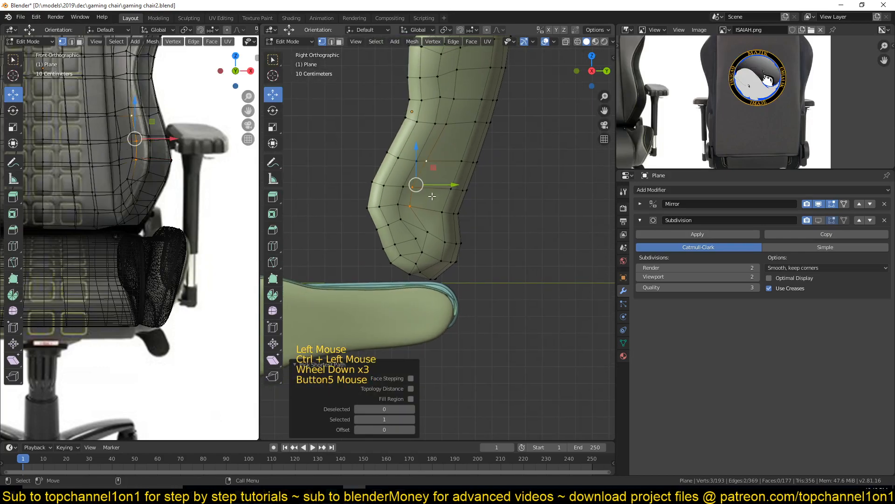
pyautogui.press('g')
pyautogui.press('g')
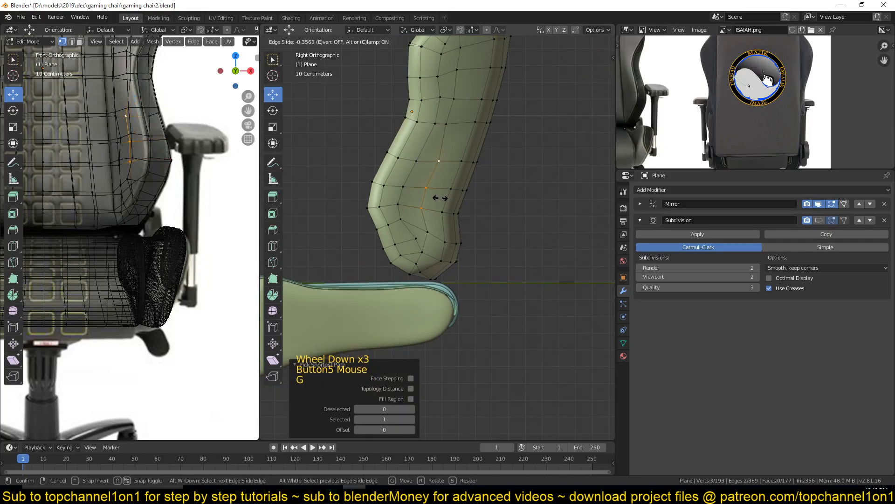
pyautogui.click(440, 198)
# Slide the single vertex inside the backrest's lower side corner along its edge toward the front.
pyautogui.scroll(2, 437, 214)
pyautogui.click(402, 241)
pyautogui.press('g')
pyautogui.press('g')
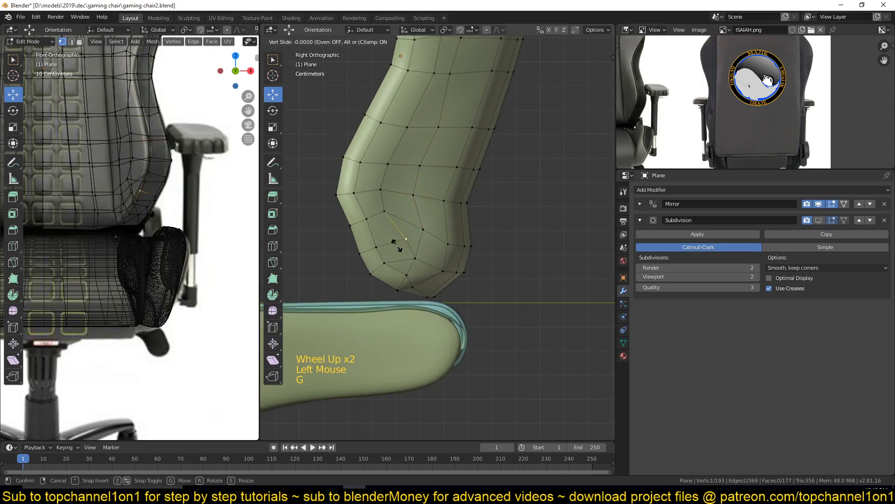
pyautogui.click(390, 245)
pyautogui.hotkey('alt', 'a')
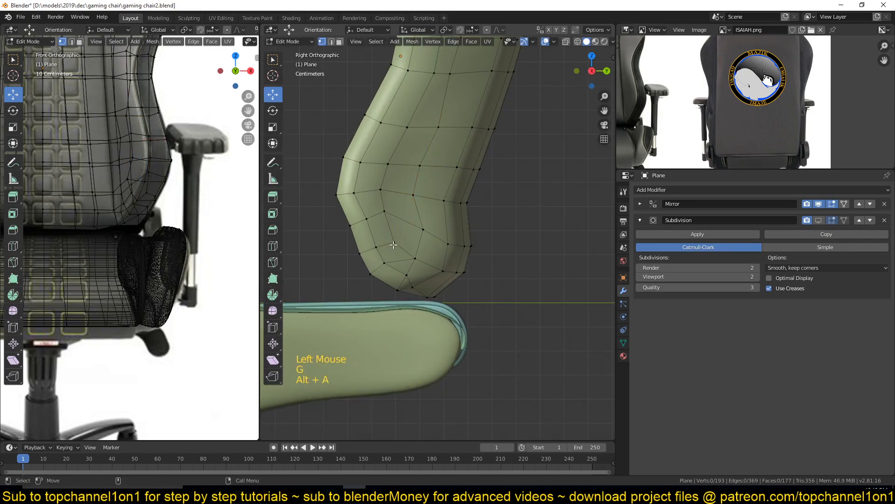
# Connect the slid vertex to the one below it and dissolve the neighbouring edge on the backrest's lower corner.
pyautogui.click(393, 244)
pyautogui.keyDown('shift'); pyautogui.click(386, 260); pyautogui.keyUp('shift')
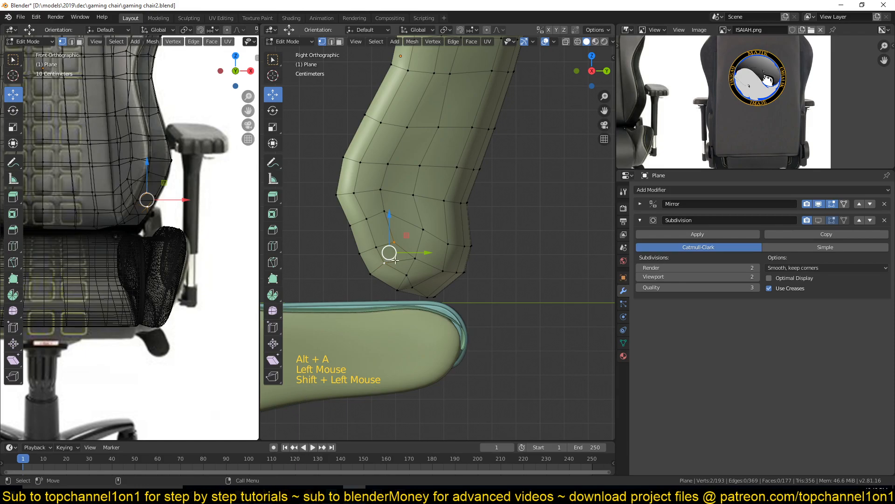
pyautogui.press('j')
pyautogui.press('2')
pyautogui.click(399, 260)
pyautogui.hotkey('ctrl', 'x')
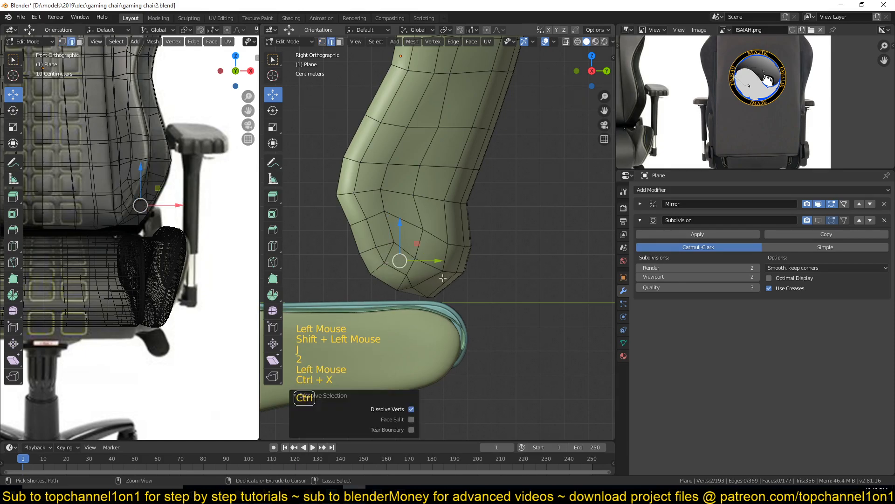
pyautogui.hotkey('alt', 'a')
# Add a loop cut through the faces at the backrest's bottom side corner.
pyautogui.keyDown('shift'); pyautogui.moveTo(448, 285); pyautogui.dragTo(377, 205, button='middle'); pyautogui.keyUp('shift')
pyautogui.press('1')
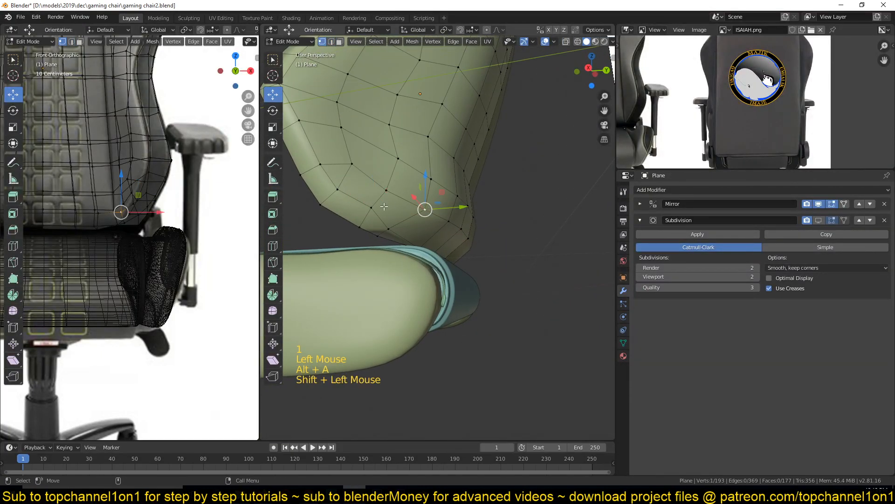
pyautogui.hotkey('alt', 'a')
pyautogui.hotkey('ctrl', 'r')
pyautogui.click(416, 224)
pyautogui.click(416, 223)
pyautogui.press('1')
pyautogui.hotkey('alt', 'a')
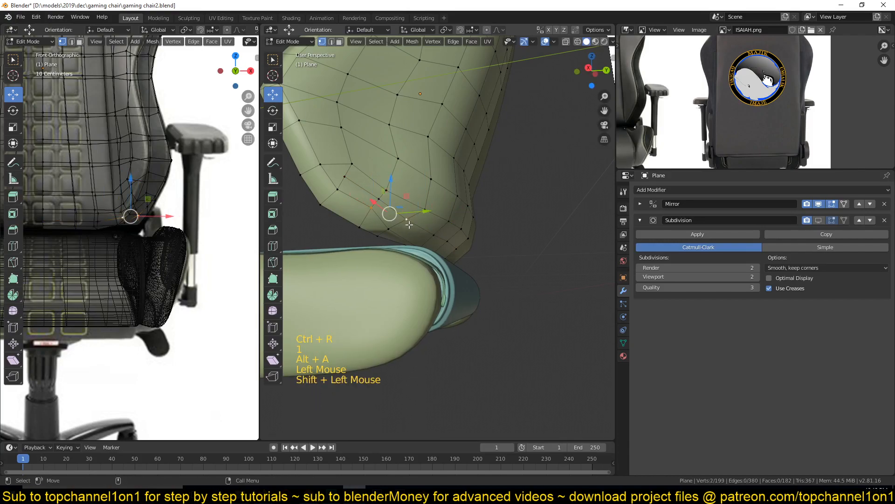
# Dissolve the surplus edges beside the new cut at the backrest's bottom corner.
pyautogui.press('2')
pyautogui.keyDown('alt'); pyautogui.click(408, 224); pyautogui.keyUp('alt')
pyautogui.hotkey('ctrl', 'x')
pyautogui.moveTo(408, 224)
pyautogui.mouseDown(button='middle')
pyautogui.moveTo(428, 227)
pyautogui.moveTo(410, 221)
pyautogui.mouseUp(button='middle')
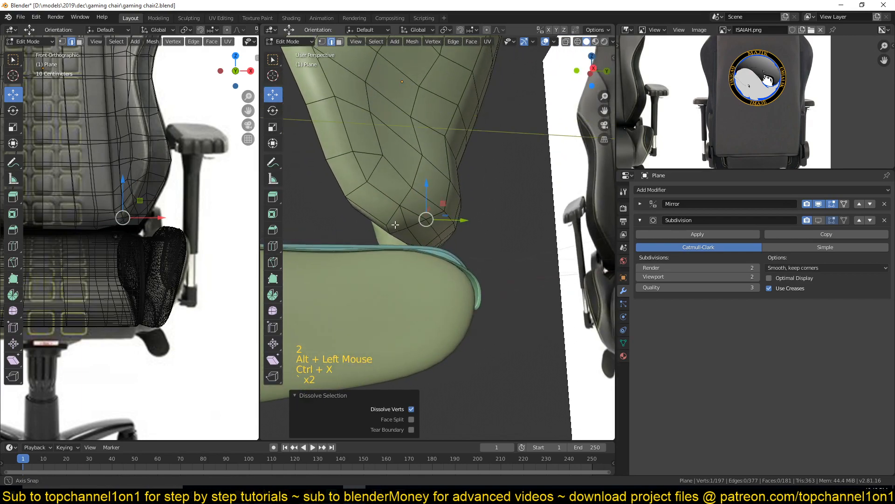
# Connect the two vertices on the underside of the backrest's bottom corner with a new edge.
pyautogui.press('1')
pyautogui.click(408, 220)
pyautogui.keyDown('shift'); pyautogui.moveTo(438, 222); pyautogui.dragTo(433, 228); pyautogui.keyUp('shift')
pyautogui.hotkey('alt', 'a')
pyautogui.moveTo(406, 226)
pyautogui.mouseDown(button='middle')
pyautogui.moveTo(388, 222)
pyautogui.moveTo(395, 221)
pyautogui.mouseUp(button='middle')
pyautogui.click(400, 220)
pyautogui.keyDown('shift'); pyautogui.click(377, 215); pyautogui.keyUp('shift')
pyautogui.press('j')
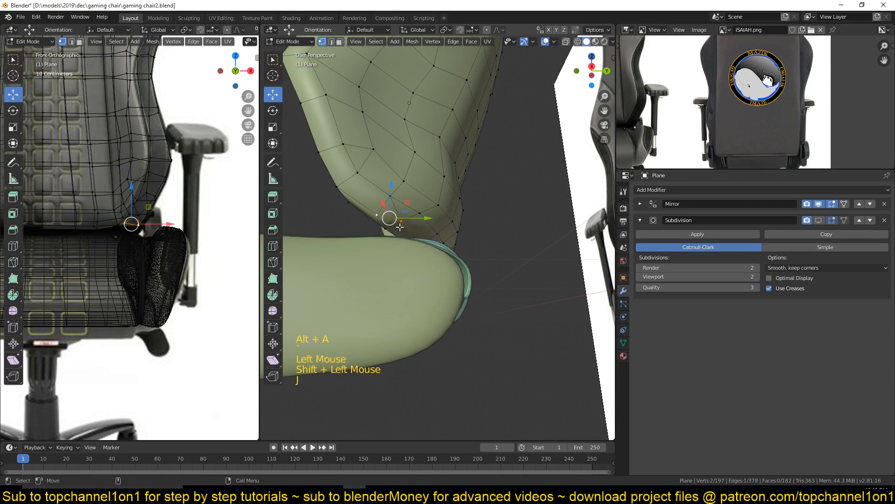
# Dissolve the surplus edge beside the newly joined vertices at the backrest's bottom corner.
pyautogui.press('2')
pyautogui.hotkey('alt', 'a')
pyautogui.moveTo(392, 222); pyautogui.dragTo(426, 246, button='middle')
pyautogui.hotkey('ctrl', 'x')
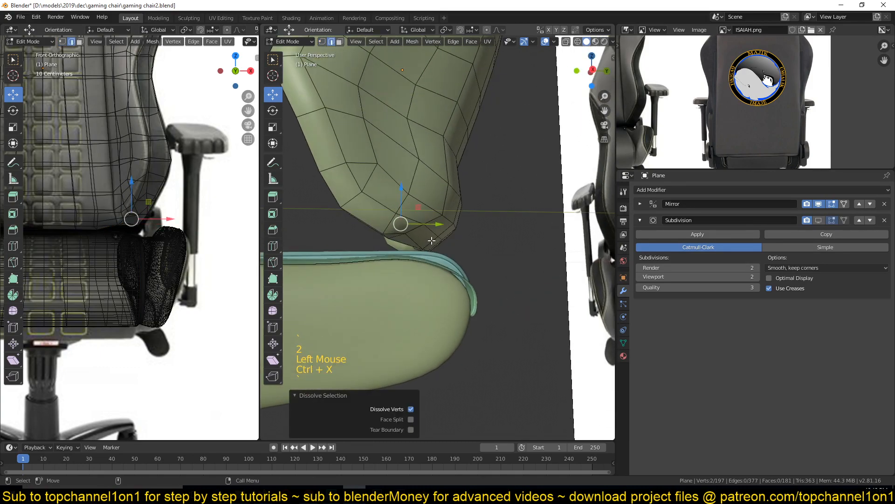
# Connect the two lower vertices on the side of the backrest's bottom corner with a new edge in side view.
pyautogui.press('KP_1')
pyautogui.press('KP_3')
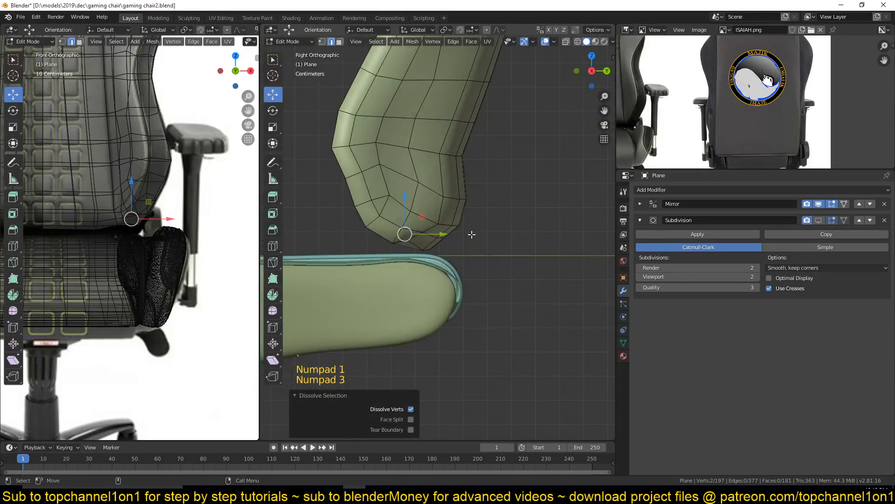
pyautogui.scroll(-3, 472, 235)
pyautogui.scroll(3, 472, 235)
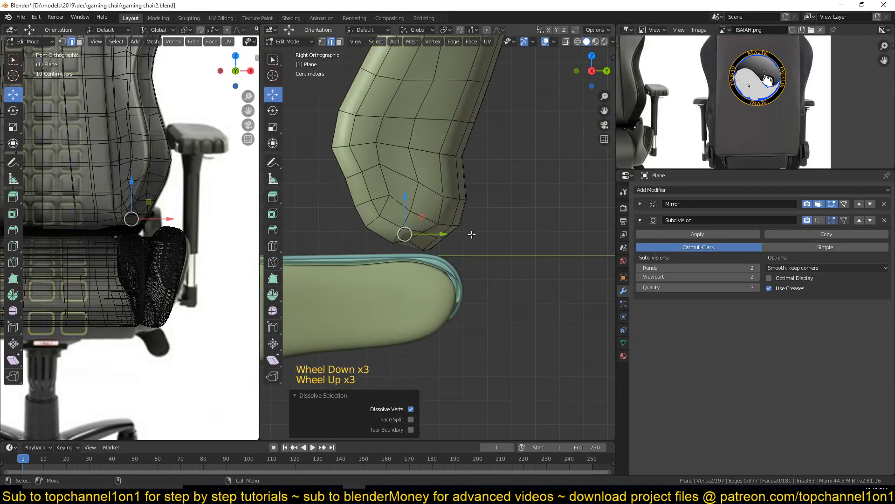
pyautogui.press('z')
pyautogui.press('1')
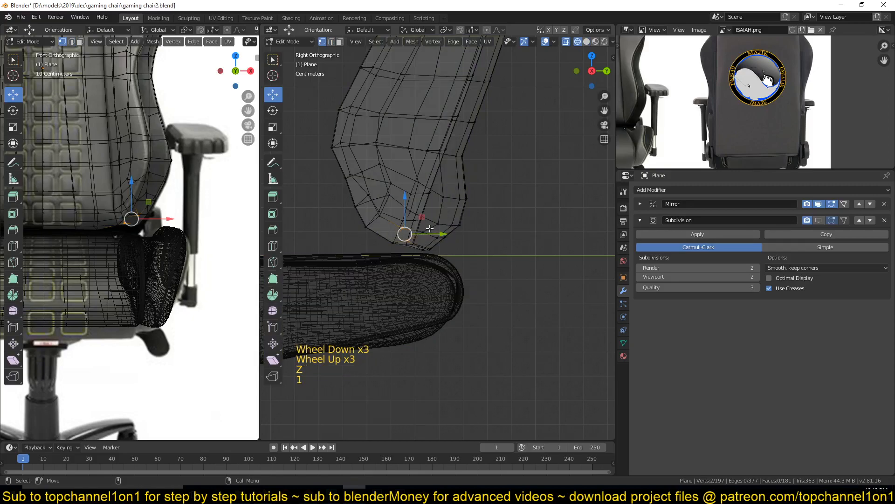
pyautogui.press('z')
pyautogui.hotkey('alt', 'a')
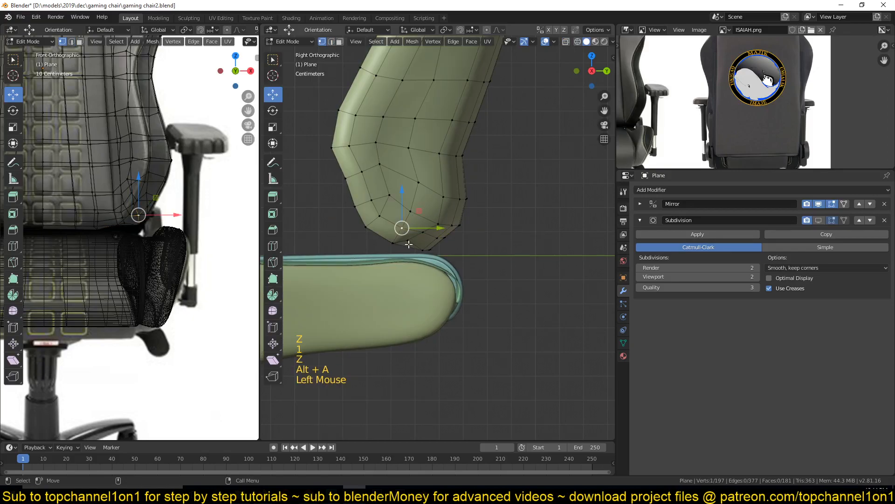
pyautogui.click(410, 241)
pyautogui.hotkey('alt', 'a')
pyautogui.press('z')
pyautogui.press('z')
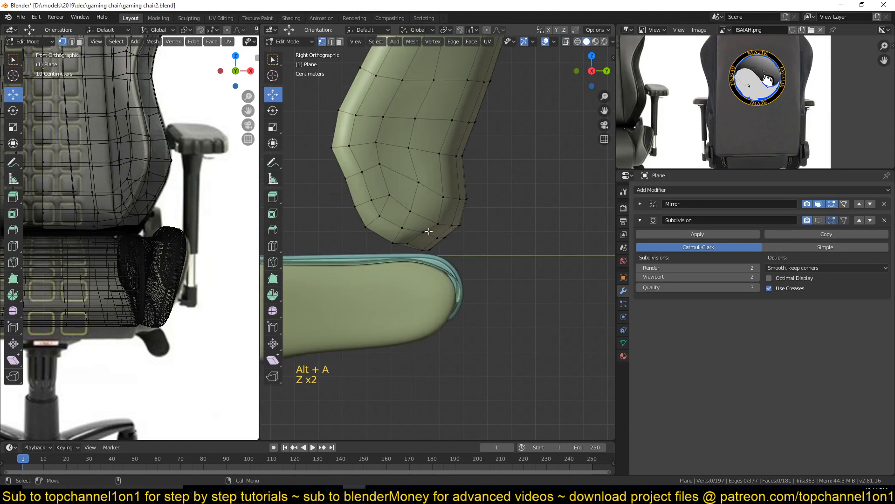
pyautogui.click(402, 228)
pyautogui.keyDown('shift'); pyautogui.click(408, 242); pyautogui.keyUp('shift')
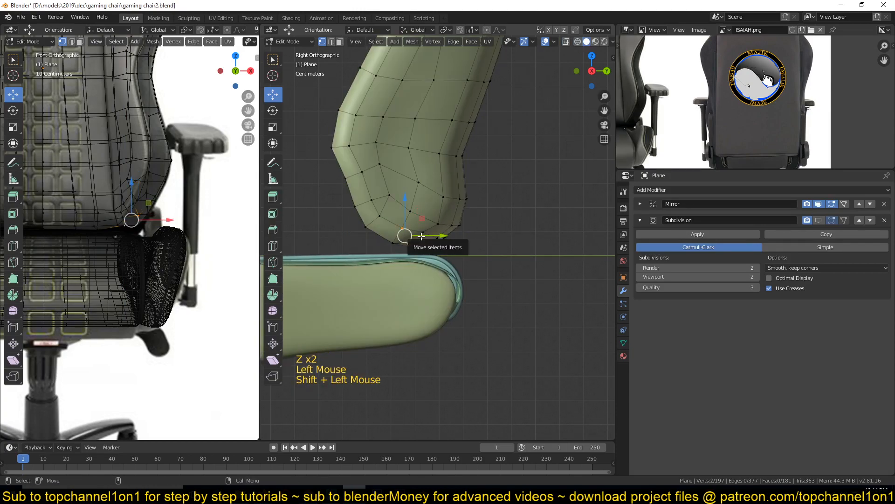
pyautogui.press('j')
# Select the faces along the backrest's bottom, including the corner triangle, and extrude them down about 0.19 m.
pyautogui.press('3')
pyautogui.click(422, 217)
pyautogui.moveTo(422, 216); pyautogui.dragTo(471, 244, button='middle')
pyautogui.keyDown('ctrl'); pyautogui.click(471, 243); pyautogui.keyUp('ctrl')
pyautogui.keyDown('shift'); pyautogui.click(469, 248); pyautogui.keyUp('shift')
pyautogui.keyDown('ctrl'); pyautogui.click(381, 230); pyautogui.keyUp('ctrl')
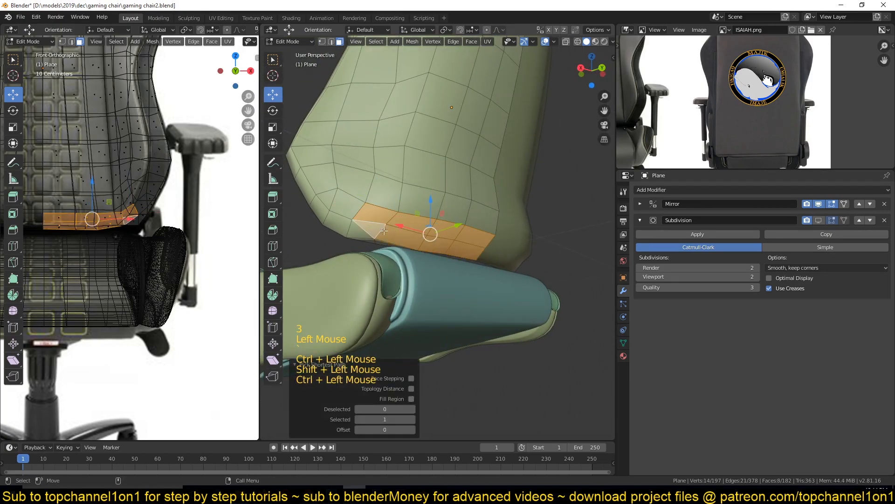
pyautogui.press('KP_1')
pyautogui.press('KP_3')
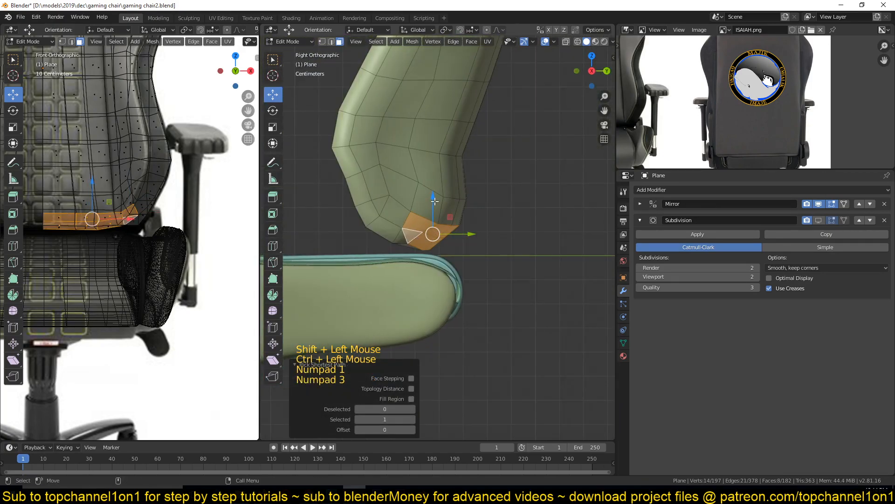
pyautogui.press('e')
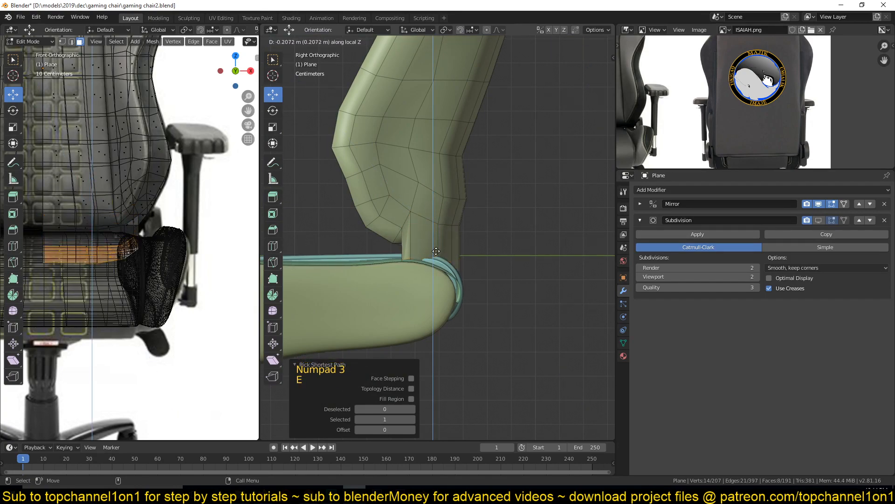
pyautogui.click(441, 247)
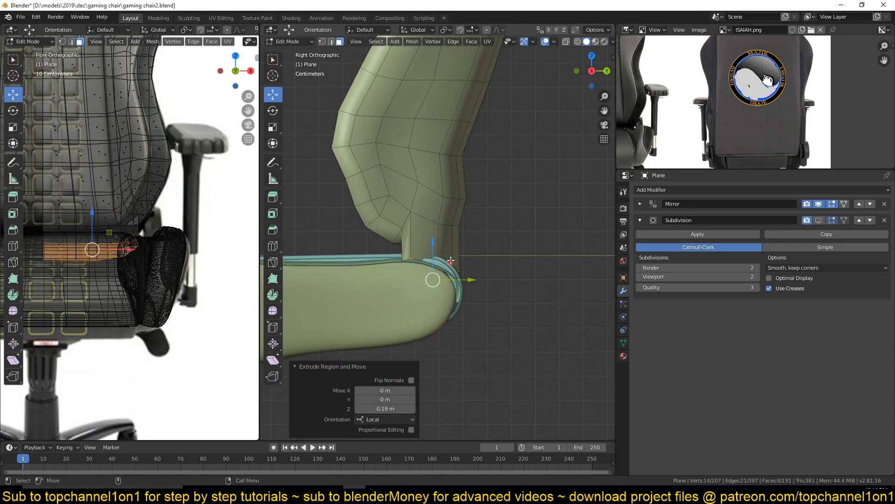
# Move the extruded faces about 0.027 m back along Y and flatten them with a Z scale of 0.
pyautogui.moveTo(471, 278)
pyautogui.mouseDown()
pyautogui.moveTo(487, 279)
pyautogui.moveTo(479, 282)
pyautogui.mouseUp()
pyautogui.press('s')
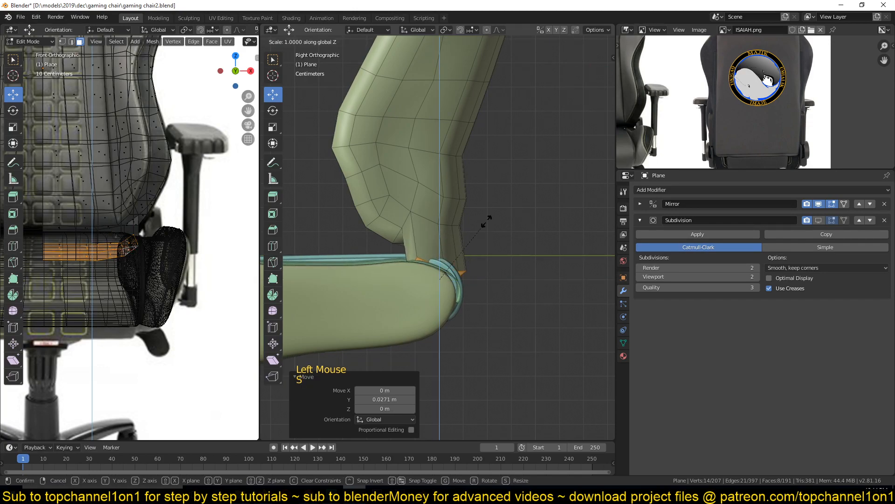
pyautogui.press('z')
pyautogui.press('0')
pyautogui.press('Return')
# Select the vertex rows across the side just above the extrusion and shift them to smooth the transition.
pyautogui.press('1')
pyautogui.click(415, 211)
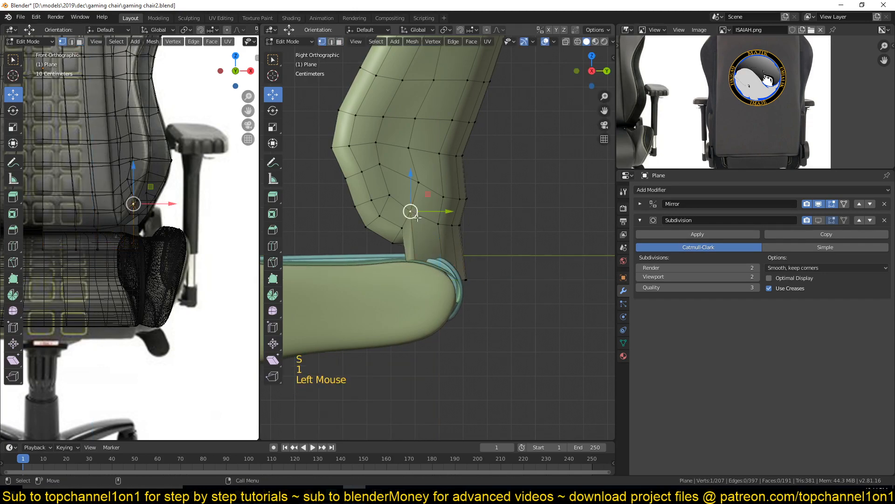
pyautogui.keyDown('ctrl'); pyautogui.click(464, 226); pyautogui.keyUp('ctrl')
pyautogui.moveTo(480, 222); pyautogui.dragTo(471, 241)
pyautogui.scroll(-2, 480, 185)
pyautogui.click(389, 237)
pyautogui.keyDown('ctrl'); pyautogui.click(455, 239); pyautogui.keyUp('ctrl')
pyautogui.click(395, 207)
pyautogui.keyDown('ctrl'); pyautogui.click(467, 213); pyautogui.keyUp('ctrl')
pyautogui.moveTo(480, 210); pyautogui.dragTo(488, 211)
# Leave Edit Mode and save the chair file.
pyautogui.scroll(-4, 475, 227)
pyautogui.press('Tab')
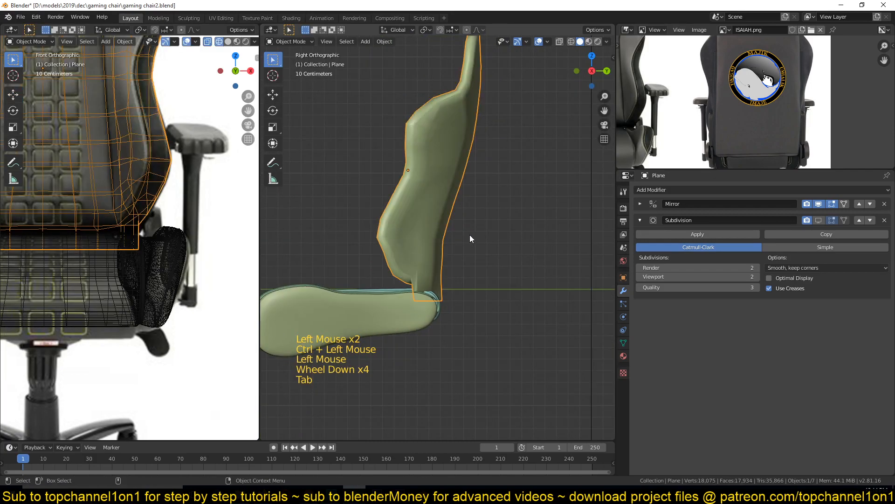
pyautogui.scroll(2, 470, 234)
pyautogui.hotkey('ctrl', 's')
pyautogui.scroll(-1, 478, 253)
# Isolate the backrest in local view and open its mesh for editing around the extruded lower corner.
pyautogui.press('Tab')
pyautogui.press('`')
pyautogui.press('Tab')
pyautogui.press('KP_Divide')
pyautogui.moveTo(455, 273); pyautogui.dragTo(485, 228, button='middle')
pyautogui.press('`')
pyautogui.press('Tab')
pyautogui.scroll(2, 476, 276)
pyautogui.press('`')
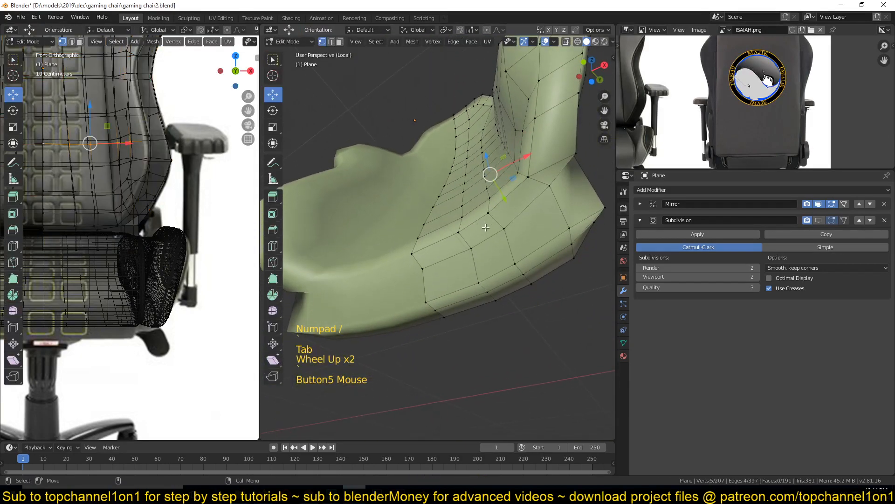
pyautogui.scroll(-2, 746, 93)
pyautogui.moveTo(746, 94); pyautogui.dragTo(780, 103, button='middle')
pyautogui.moveTo(382, 251); pyautogui.dragTo(502, 274, button='middle')
# Dissolve the surplus edge loop along the front of the backrest's extruded lower section.
pyautogui.hotkey('alt', 'a')
pyautogui.press('2')
pyautogui.click(442, 227)
pyautogui.keyDown('alt'); pyautogui.click(421, 261); pyautogui.keyUp('alt')
pyautogui.hotkey('ctrl', 'x')
pyautogui.moveTo(421, 261); pyautogui.dragTo(471, 257, button='middle')
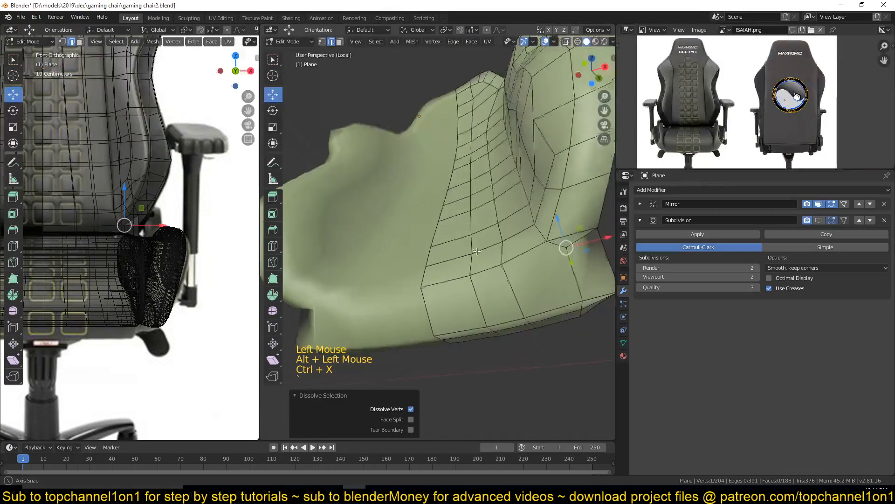
# Select the row of vertices along the backrest's lower front and reposition it.
pyautogui.press('1')
pyautogui.click(490, 254)
pyautogui.keyDown('ctrl'); pyautogui.click(404, 318); pyautogui.keyUp('ctrl')
pyautogui.moveTo(463, 307); pyautogui.dragTo(440, 303)
pyautogui.moveTo(481, 237); pyautogui.dragTo(508, 254, button='middle')
# Dissolve the three surplus edges around the outer side of the backrest's extruded lower corner.
pyautogui.hotkey('alt', 'a')
pyautogui.click(502, 296)
pyautogui.moveTo(502, 296); pyautogui.dragTo(503, 246, button='middle')
pyautogui.press('2')
pyautogui.click(447, 181)
pyautogui.hotkey('ctrl', 'x')
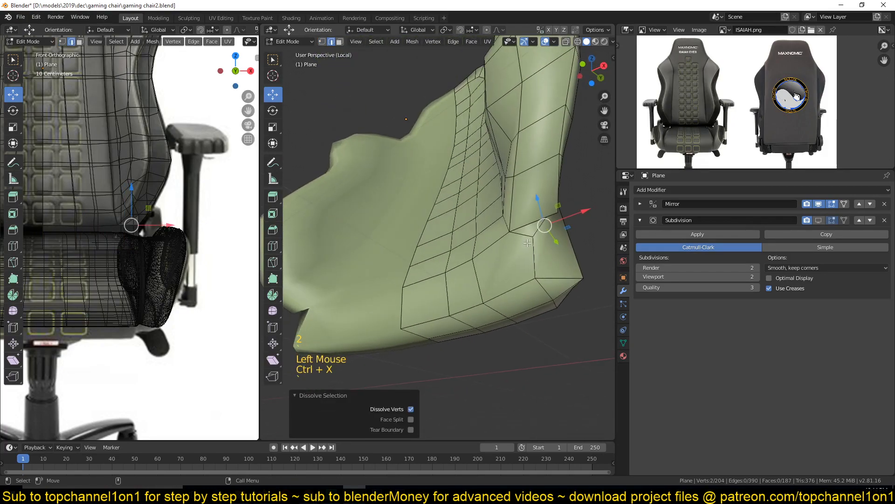
pyautogui.click(524, 235)
pyautogui.hotkey('ctrl', 'x')
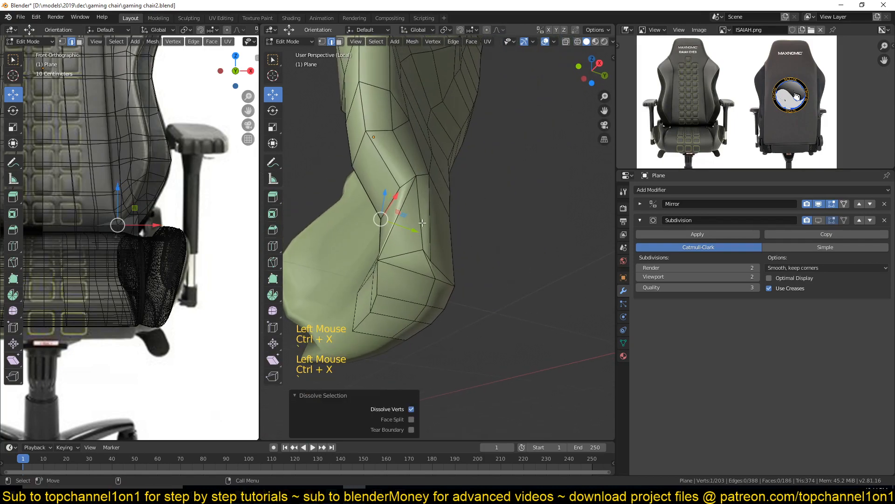
pyautogui.click(409, 202)
pyautogui.hotkey('ctrl', 'x')
# Connect the inner bolster vertex to the extrusion's front corner vertex with a new edge.
pyautogui.moveTo(412, 202); pyautogui.dragTo(394, 197, button='middle')
pyautogui.press('1')
pyautogui.click(465, 231)
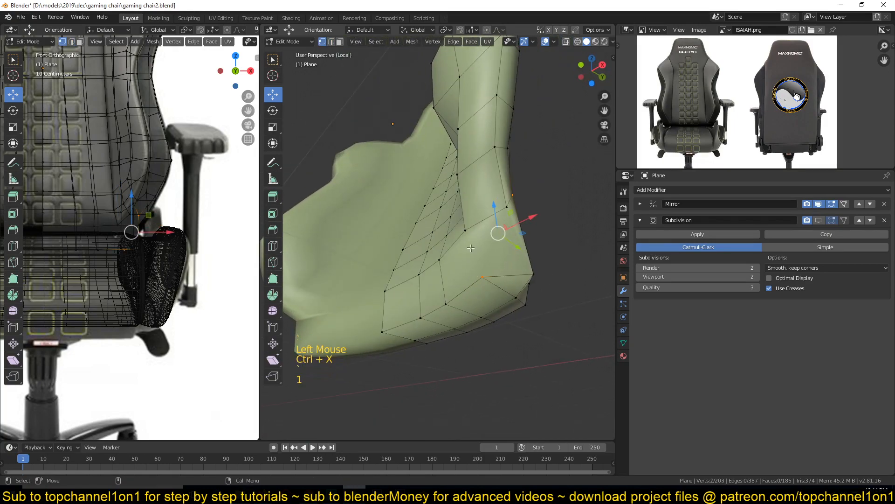
pyautogui.keyDown('shift'); pyautogui.click(478, 277); pyautogui.keyUp('shift')
pyautogui.press('j')
pyautogui.hotkey('alt', 'a')
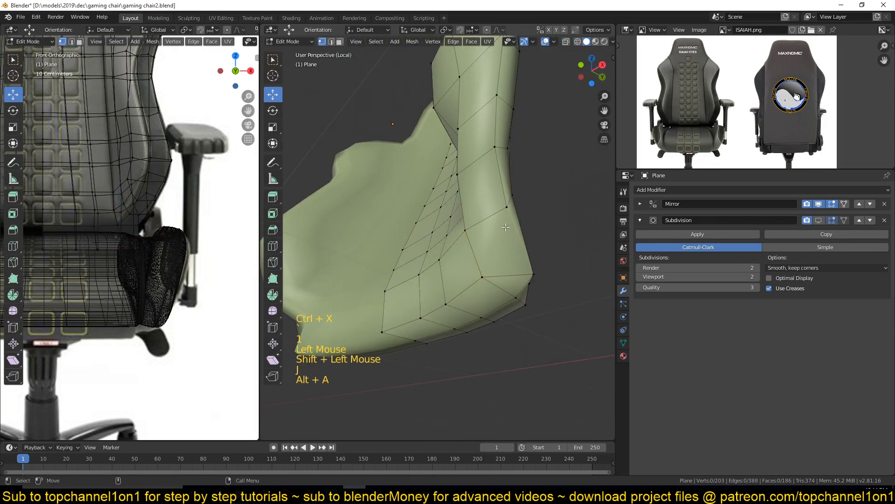
# Connect the outer bolster vertex to the vertex on the extrusion's lower side edge.
pyautogui.moveTo(478, 277); pyautogui.dragTo(449, 233, button='middle')
pyautogui.click(369, 218)
pyautogui.keyDown('shift'); pyautogui.click(388, 275); pyautogui.keyUp('shift')
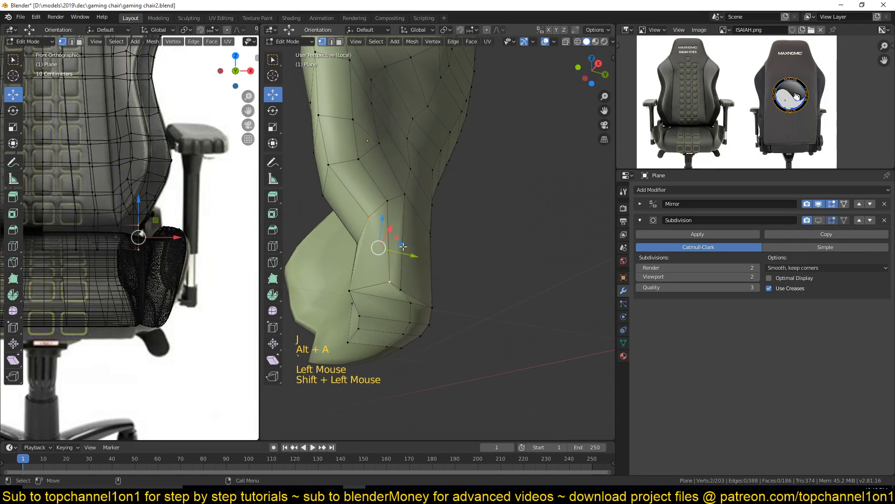
pyautogui.press('j')
pyautogui.hotkey('alt', 'a')
# Join the next pair of vertices on the extrusion's outer side and dissolve the neighbouring edge.
pyautogui.moveTo(410, 214); pyautogui.dragTo(382, 242, button='middle')
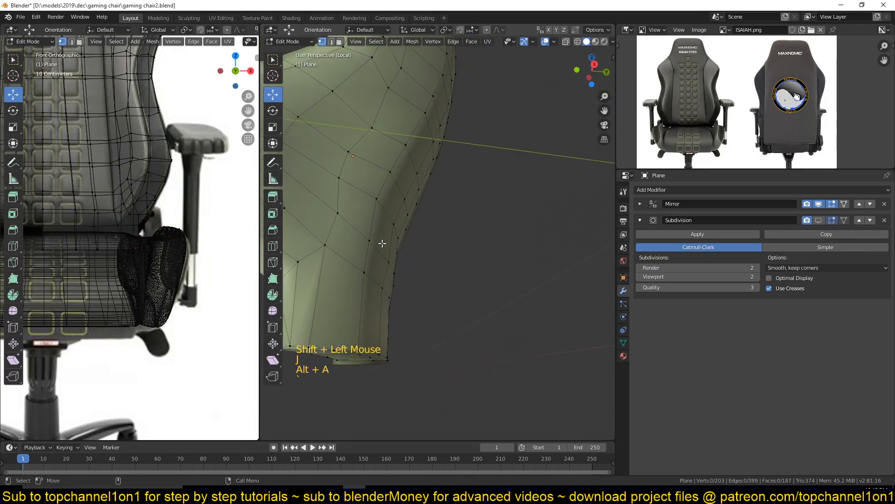
pyautogui.scroll(-3, 382, 243)
pyautogui.keyDown('shift'); pyautogui.click(473, 274); pyautogui.keyUp('shift')
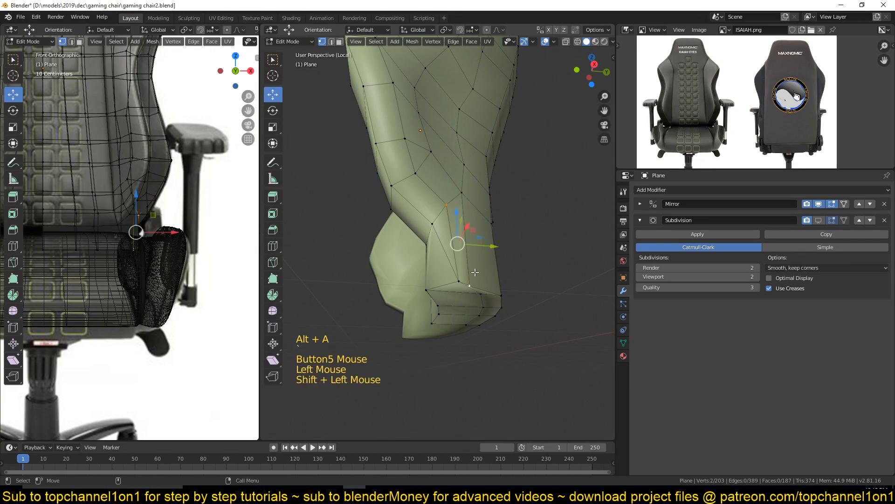
pyautogui.press('j')
pyautogui.click(459, 267)
pyautogui.hotkey('ctrl', 'x')
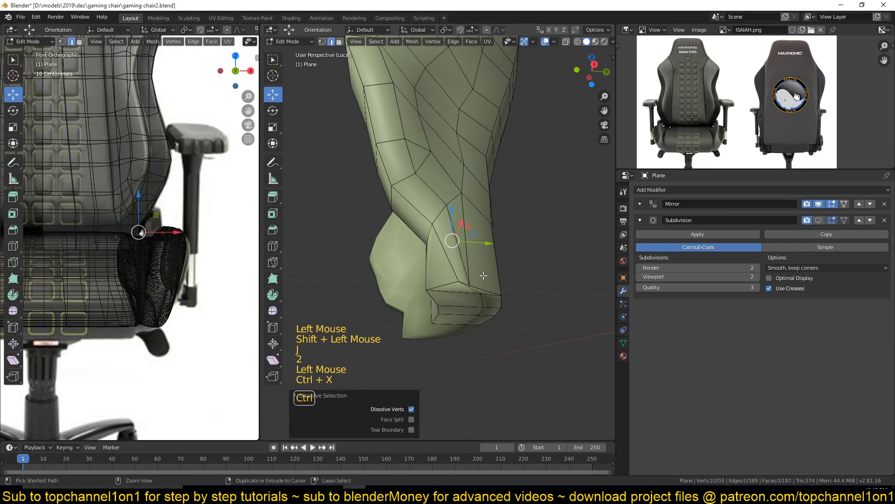
# Shift the side vertex above the extrusion along Y to even out the surrounding faces.
pyautogui.press('`')
pyautogui.press('`')
pyautogui.hotkey('alt', 'a')
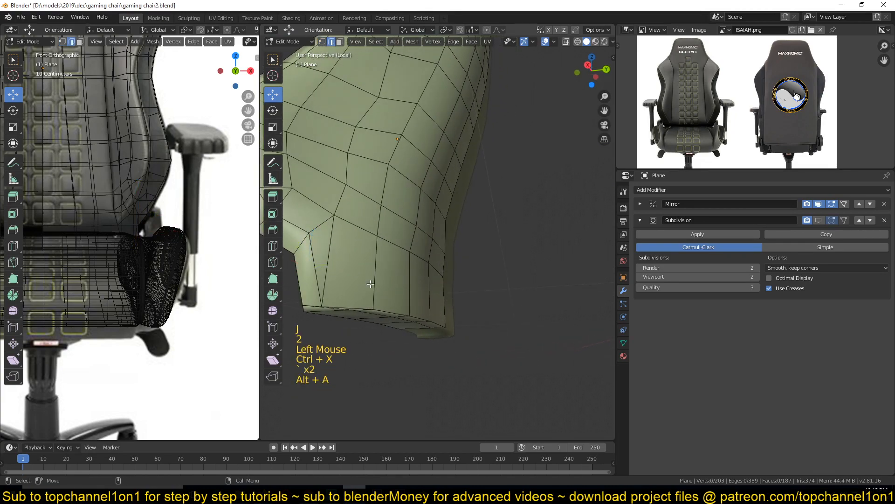
pyautogui.press('`')
pyautogui.press('1')
pyautogui.click(363, 218)
pyautogui.moveTo(401, 213); pyautogui.dragTo(414, 209)
# Add a horizontal loop cut around the side of the backrest's extruded lower section.
pyautogui.press('`')
pyautogui.press('`')
pyautogui.hotkey('alt', 'a')
pyautogui.hotkey('ctrl', 'r')
pyautogui.click(378, 335)
pyautogui.click(379, 334)
pyautogui.hotkey('alt', 'a')
# Slide the front side vertex of the new loop along its edge.
pyautogui.click(342, 355)
pyautogui.press('g')
pyautogui.press('g')
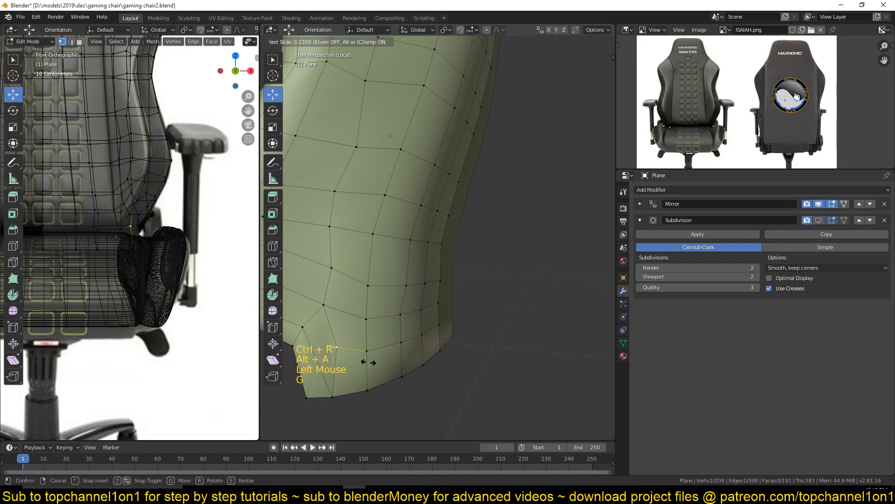
pyautogui.click(376, 364)
pyautogui.hotkey('alt', 'a')
# Leave Edit Mode, unhide all objects and exit the backrest's local view.
pyautogui.scroll(-2, 392, 365)
pyautogui.moveTo(400, 365); pyautogui.dragTo(462, 368, button='middle')
pyautogui.press('`')
pyautogui.press('`')
pyautogui.press('Tab')
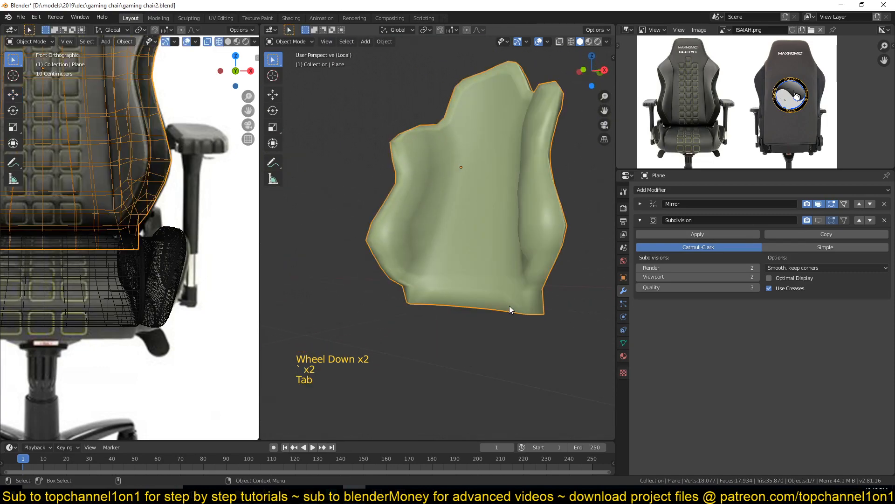
pyautogui.press('KP_Multiply')
pyautogui.press('KP_Divide')
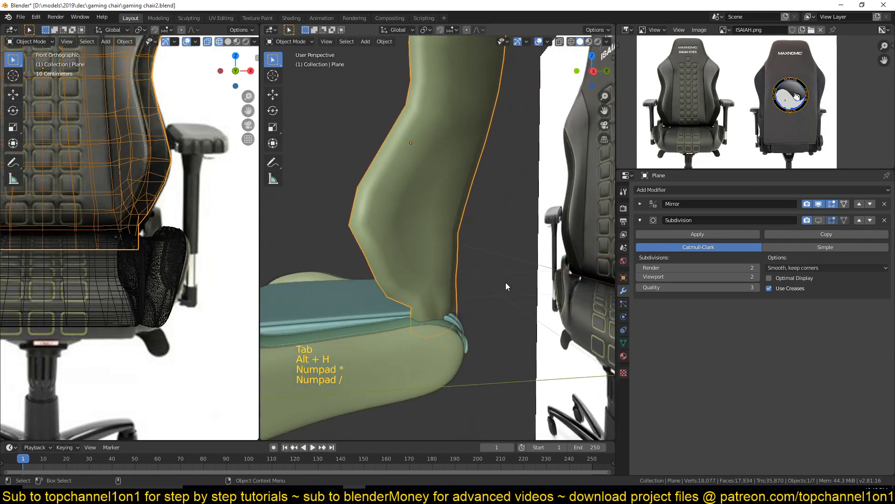
# Move the whole backrest slightly backward along Y in side view, deselect it and save the file.
pyautogui.press('KP_1')
pyautogui.press('KP_3')
pyautogui.scroll(-3, 436, 208)
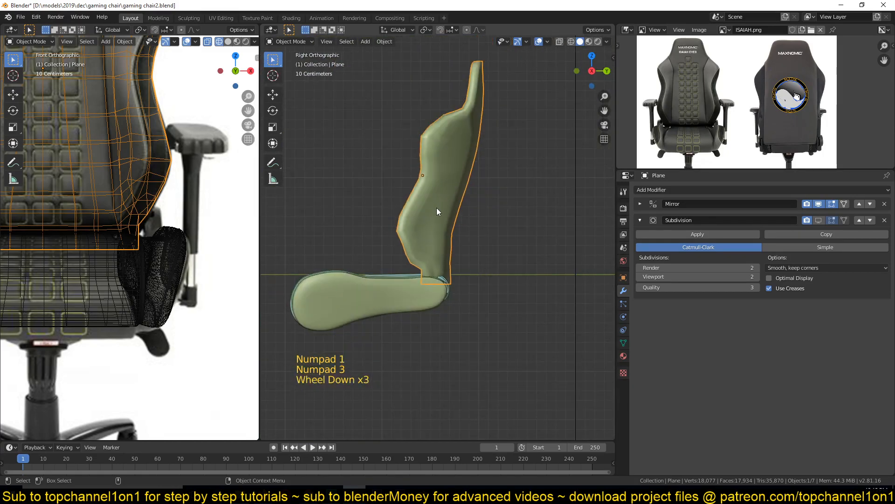
pyautogui.click(280, 91)
pyautogui.moveTo(455, 175); pyautogui.dragTo(461, 174)
pyautogui.hotkey('alt', 'a')
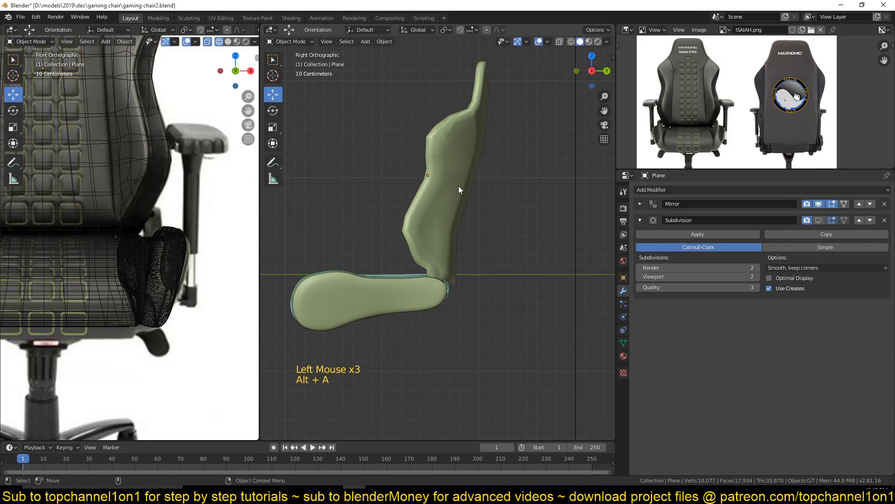
pyautogui.hotkey('ctrl', 's')
# Compare the backrest's lower section with the reference image from the side and front, saving the file.
pyautogui.scroll(4, 448, 234)
pyautogui.moveTo(448, 234); pyautogui.dragTo(398, 256, button='middle')
pyautogui.scroll(2, 401, 233)
pyautogui.scroll(3, 755, 103)
pyautogui.moveTo(747, 121); pyautogui.dragTo(755, 74, button='middle')
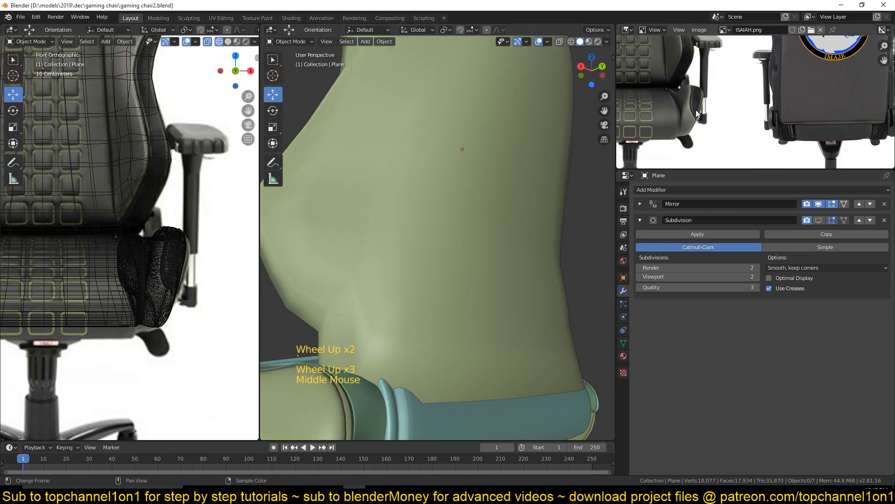
pyautogui.hotkey('ctrl', 's')
pyautogui.scroll(-1, 746, 103)
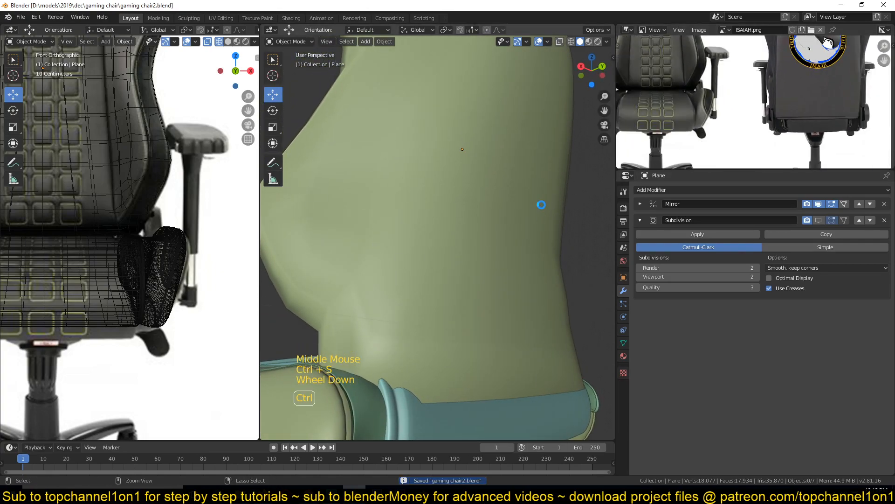
pyautogui.scroll(-3, 505, 222)
pyautogui.press('KP_1')
pyautogui.scroll(-2, 499, 265)
pyautogui.scroll(2, 503, 242)
pyautogui.hotkey('ctrl', 's')
# Select the backrest and examine its outer side edge in the reference image.
pyautogui.click(485, 235)
pyautogui.click(484, 234)
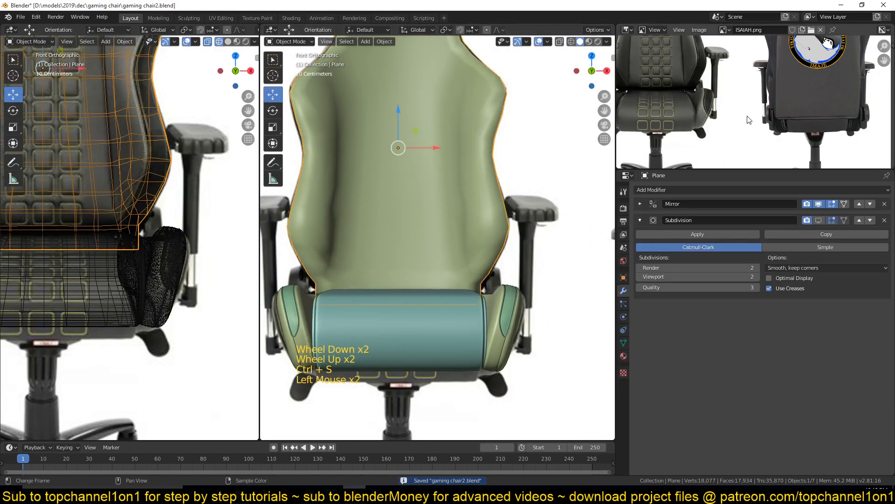
pyautogui.moveTo(748, 120); pyautogui.dragTo(704, 83, button='middle')
pyautogui.scroll(3, 700, 84)
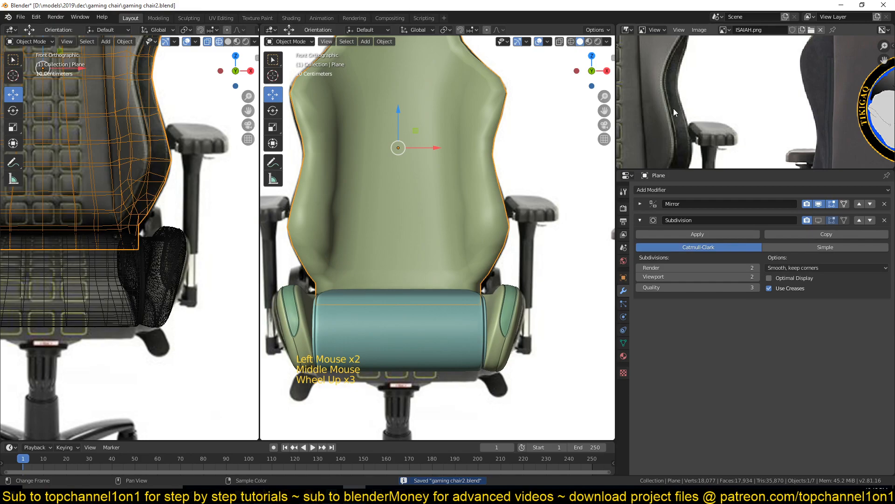
pyautogui.scroll(-1, 702, 58)
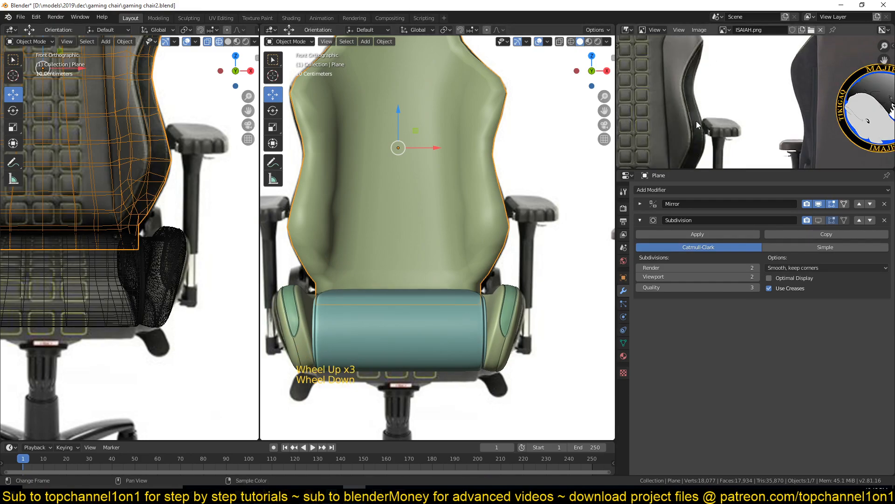
# Preview the backrest's side outline with its subdivision shown, compare it with the reference image, then hide the subdivision in the viewport.
pyautogui.press('Tab')
pyautogui.scroll(1, 513, 150)
pyautogui.press('Tab')
pyautogui.click(721, 220)
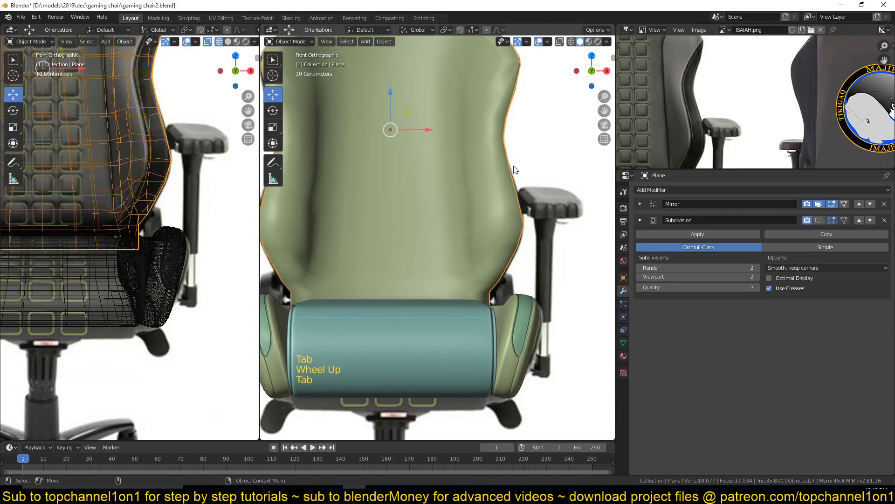
pyautogui.click(818, 220)
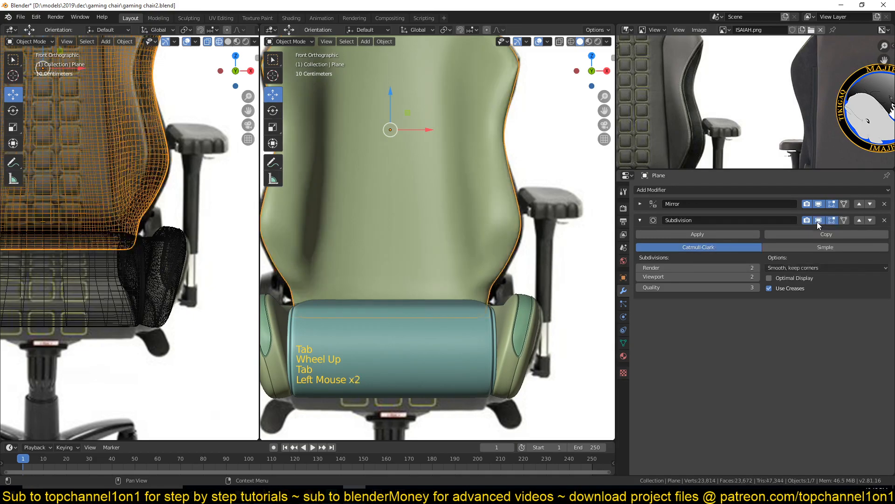
pyautogui.press('Tab')
pyautogui.scroll(1, 521, 194)
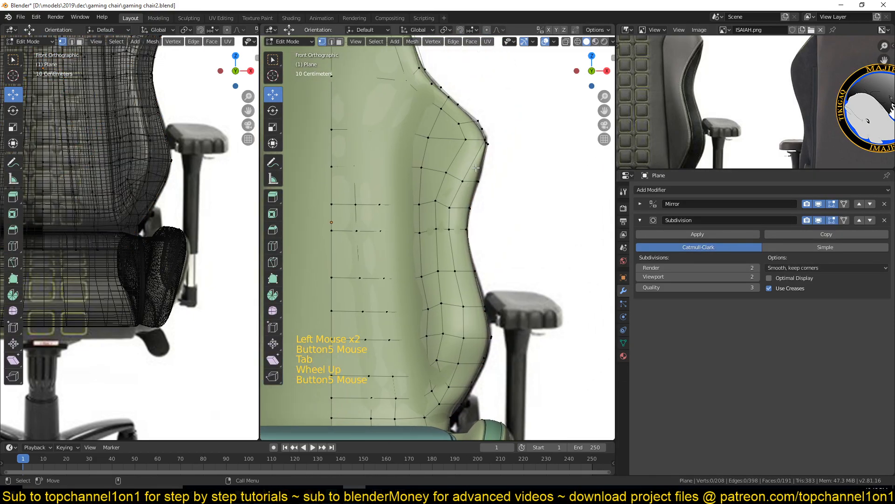
pyautogui.scroll(-2, 692, 148)
pyautogui.moveTo(692, 148); pyautogui.dragTo(714, 102, button='middle')
pyautogui.keyDown('shift'); pyautogui.moveTo(536, 231); pyautogui.dragTo(548, 166, button='middle'); pyautogui.keyUp('shift')
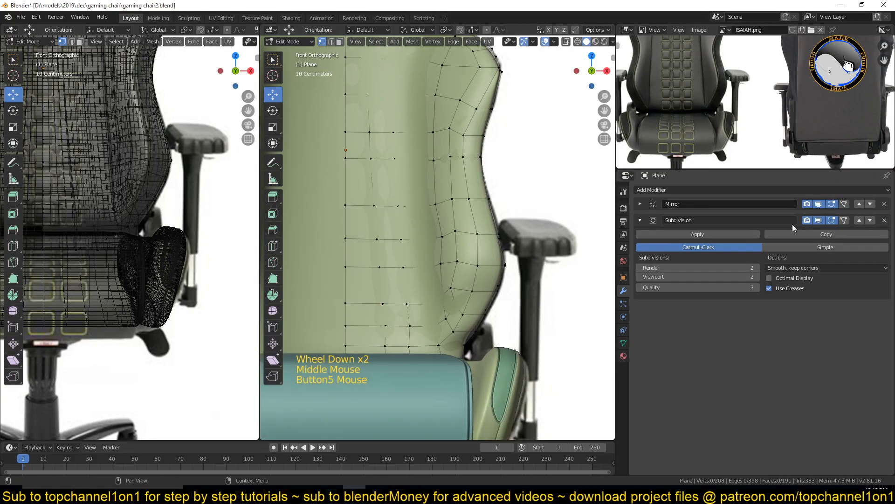
pyautogui.click(818, 220)
pyautogui.press('z')
pyautogui.press('z')
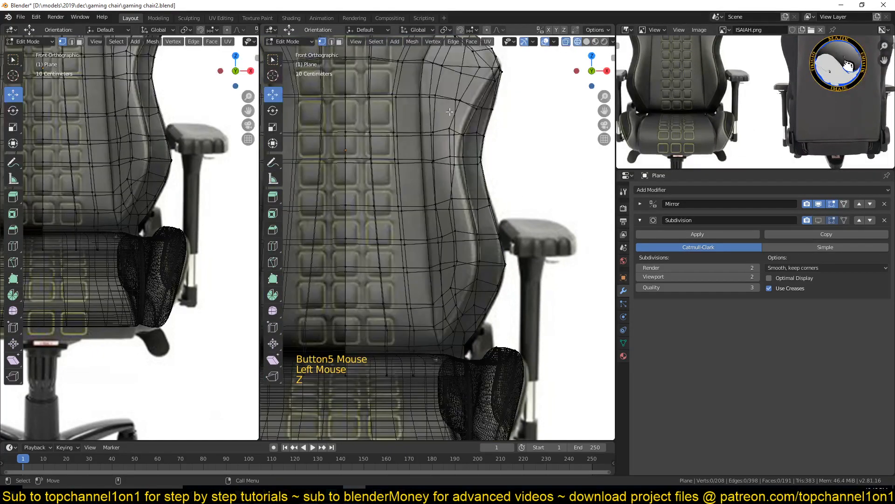
# Move a vertex on the backrest's outer side edge about 0.0067 m along Y.
pyautogui.scroll(-1, 490, 133)
pyautogui.moveTo(486, 117); pyautogui.dragTo(505, 163, button='middle')
pyautogui.press('1')
pyautogui.hotkey('alt', 'a')
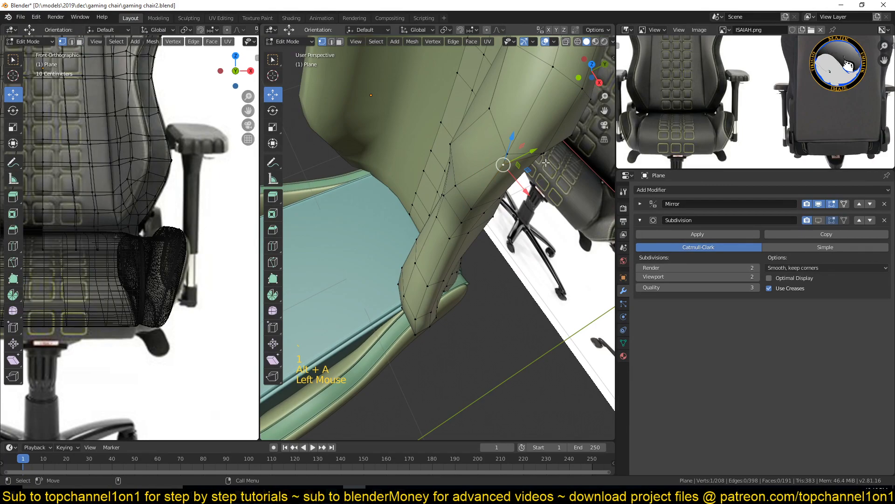
pyautogui.moveTo(541, 154); pyautogui.dragTo(540, 148)
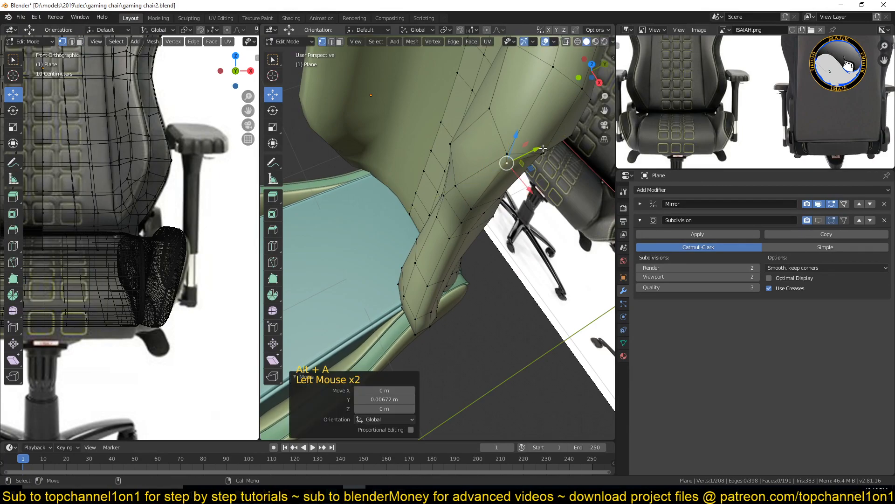
pyautogui.moveTo(540, 148); pyautogui.dragTo(506, 161, button='middle')
pyautogui.scroll(-3, 506, 163)
pyautogui.scroll(-1, 479, 154)
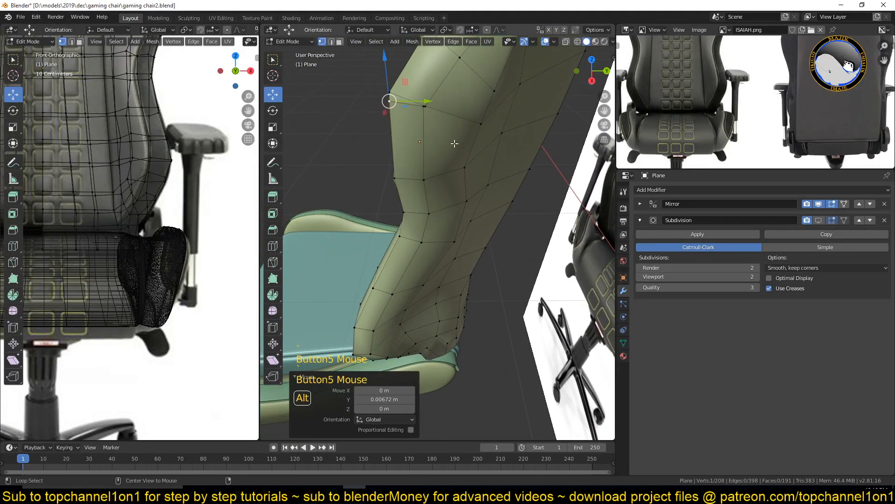
# Slide the vertex on the backrest's side just below the upper bulge by a factor of 0.165, then deselect it.
pyautogui.hotkey('alt', 'a')
pyautogui.click(420, 117)
pyautogui.press('g')
pyautogui.press('g')
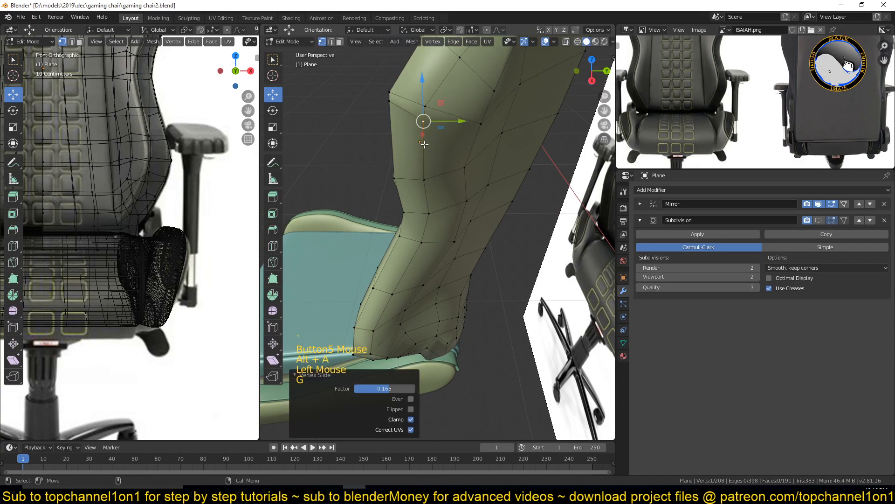
pyautogui.click(424, 144)
pyautogui.scroll(2, 429, 144)
pyautogui.hotkey('alt', 'a')
# Select the strip of faces running down the backrest's outer side, using the reference image as a guide.
pyautogui.moveTo(436, 144); pyautogui.dragTo(540, 157, button='middle')
pyautogui.press('3')
pyautogui.moveTo(846, 67); pyautogui.dragTo(848, 123, button='middle')
pyautogui.click(543, 142)
pyautogui.moveTo(554, 140); pyautogui.dragTo(530, 162, button='middle')
pyautogui.moveTo(505, 305); pyautogui.dragTo(508, 254, button='middle')
pyautogui.moveTo(669, 142); pyautogui.dragTo(668, 105, button='middle')
pyautogui.moveTo(550, 243); pyautogui.dragTo(513, 317, button='middle')
pyautogui.keyDown('ctrl'); pyautogui.click(504, 328); pyautogui.keyUp('ctrl')
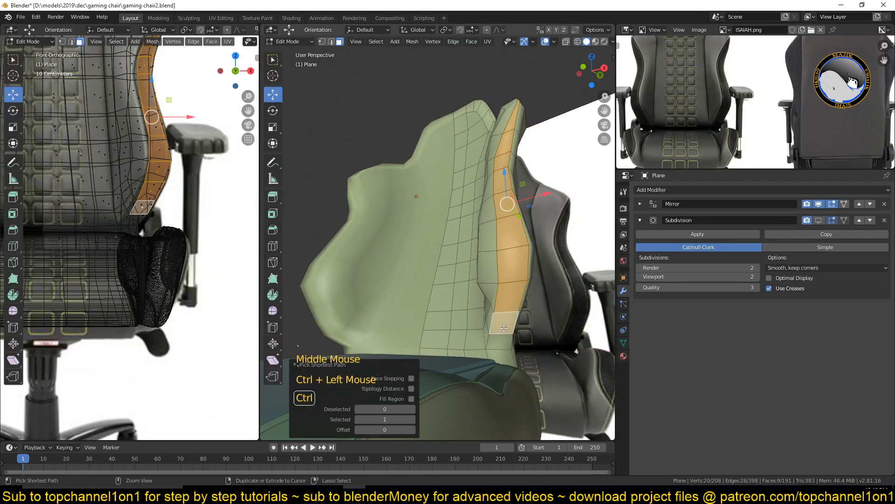
# Isolate the backrest in local view and extend the face selection around the lower corner and along the bottom edge.
pyautogui.press('Tab')
pyautogui.press('KP_Divide')
pyautogui.press('Tab')
pyautogui.moveTo(504, 328); pyautogui.dragTo(490, 306, button='middle')
pyautogui.keyDown('ctrl'); pyautogui.click(491, 308); pyautogui.keyUp('ctrl')
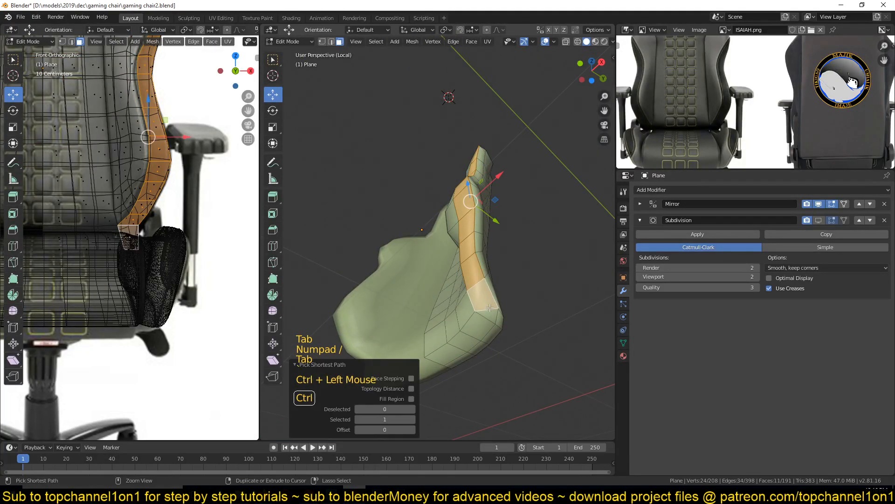
pyautogui.keyDown('ctrl'); pyautogui.click(455, 354); pyautogui.keyUp('ctrl')
# Inset the selected strip of side and bottom faces by a thickness of about 0.007.
pyautogui.scroll(2, 514, 268)
pyautogui.scroll(-1, 518, 225)
pyautogui.scroll(2, 519, 225)
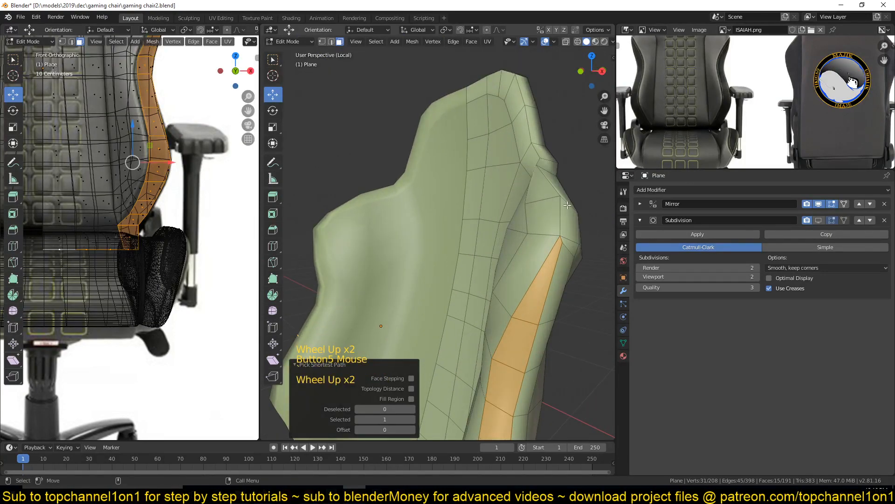
pyautogui.press('i')
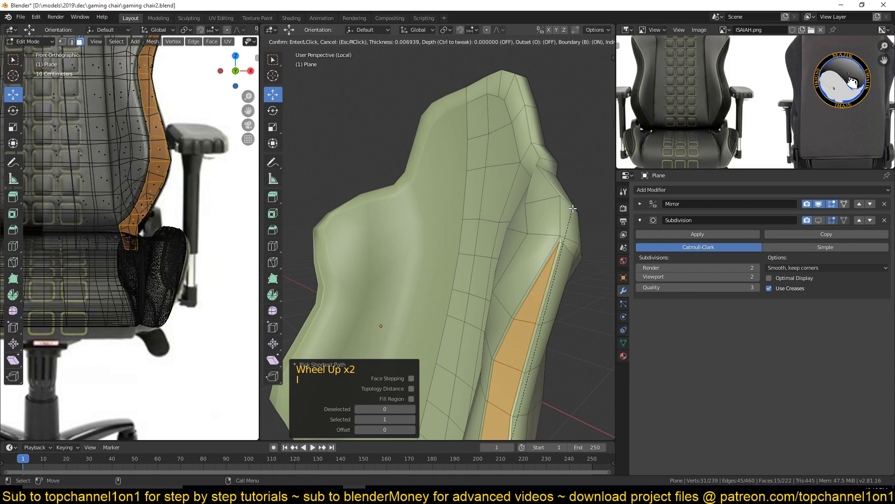
pyautogui.click(573, 208)
# Select the corner vertex at the pointed upper end of the inset strip and frame the view on it.
pyautogui.moveTo(567, 257); pyautogui.dragTo(502, 286, button='middle')
pyautogui.scroll(3, 541, 266)
pyautogui.press('1')
pyautogui.press('z')
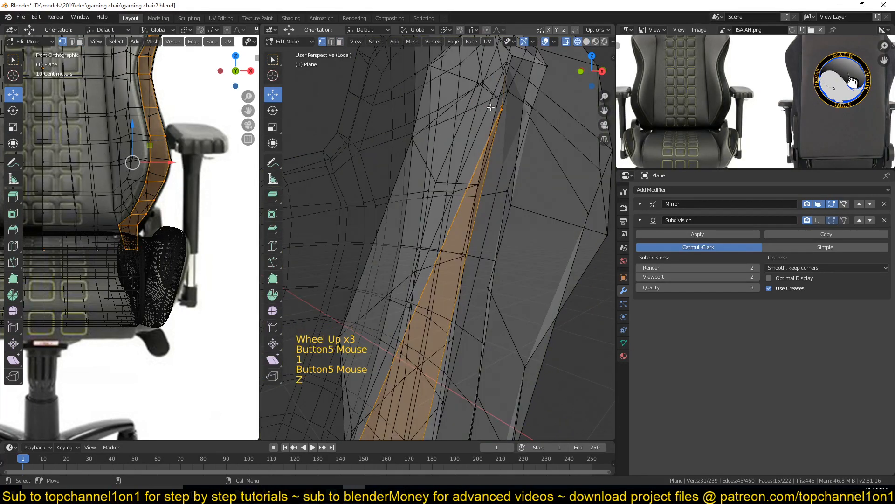
pyautogui.click(501, 107)
pyautogui.press('z')
pyautogui.press('KP_Decimal')
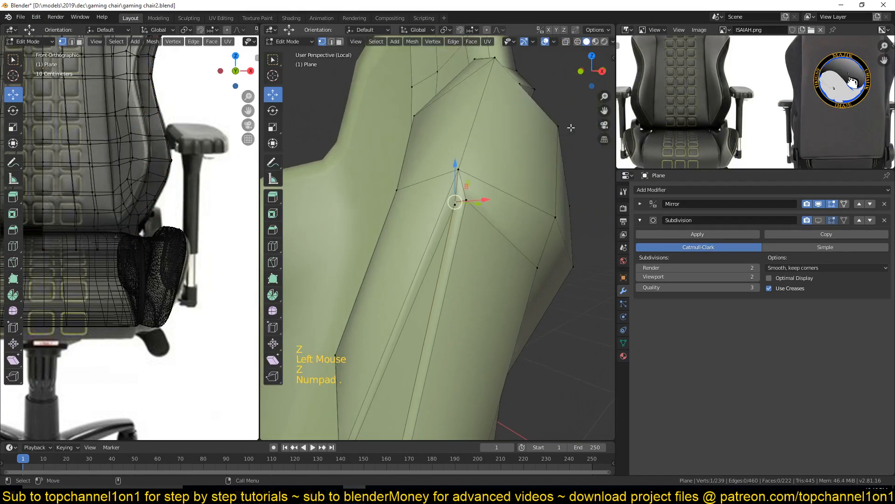
# Set the viewport's clip start to 0.01 m for working close to the inset strip's tip.
pyautogui.scroll(3, 496, 214)
pyautogui.scroll(-1, 420, 200)
pyautogui.scroll(1, 420, 200)
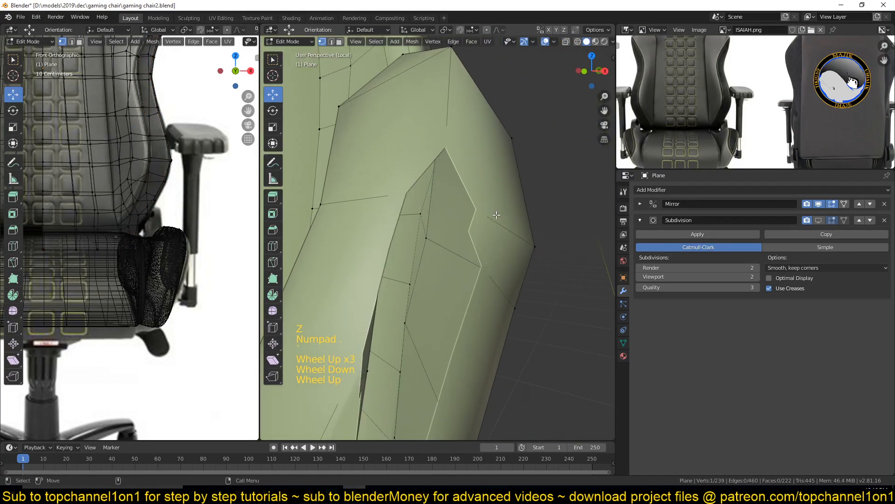
pyautogui.press('n')
pyautogui.moveTo(420, 167)
pyautogui.mouseDown(button='middle')
pyautogui.moveTo(474, 170)
pyautogui.moveTo(454, 148)
pyautogui.moveTo(411, 163)
pyautogui.mouseUp(button='middle')
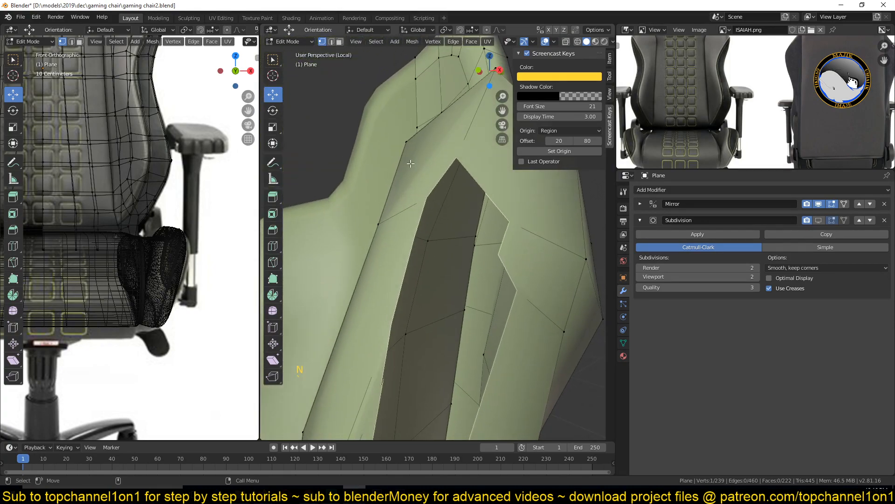
pyautogui.click(609, 91)
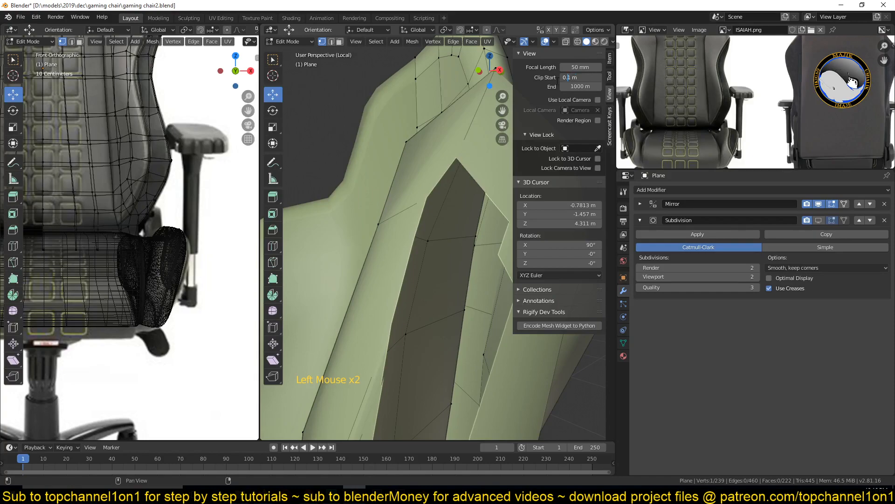
pyautogui.press('Return')
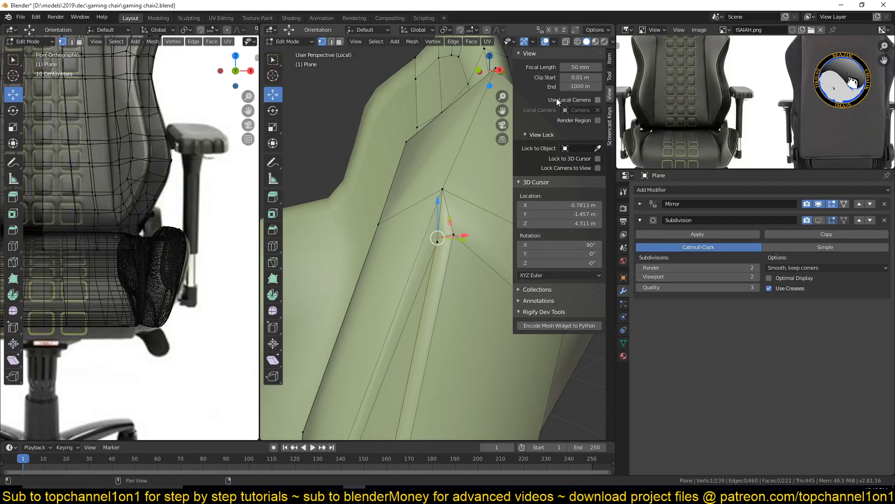
pyautogui.press('n')
# Adjust the vertices at the inset strip's upper tip, sliding one by a factor of 0.160, and save the file.
pyautogui.moveTo(503, 275)
pyautogui.mouseDown(button='middle')
pyautogui.moveTo(484, 275)
pyautogui.moveTo(506, 279)
pyautogui.mouseUp(button='middle')
pyautogui.moveTo(475, 239); pyautogui.dragTo(482, 240)
pyautogui.hotkey('alt', 'a')
pyautogui.click(440, 246)
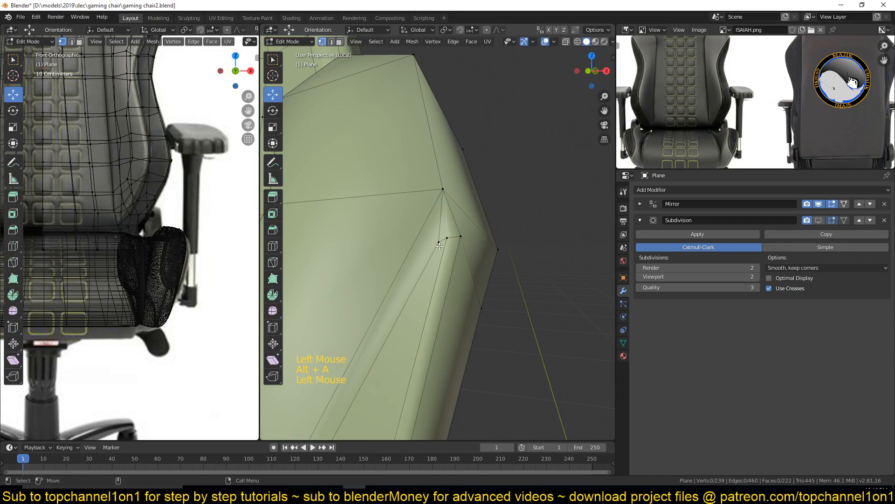
pyautogui.press('g')
pyautogui.press('g')
pyautogui.click(535, 167)
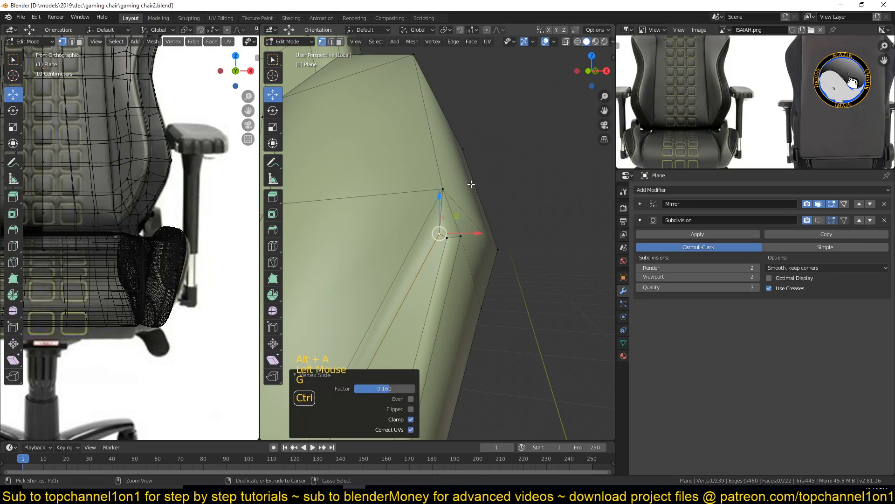
pyautogui.hotkey('ctrl', 's')
pyautogui.hotkey('ctrl', 's')
pyautogui.scroll(-2, 500, 164)
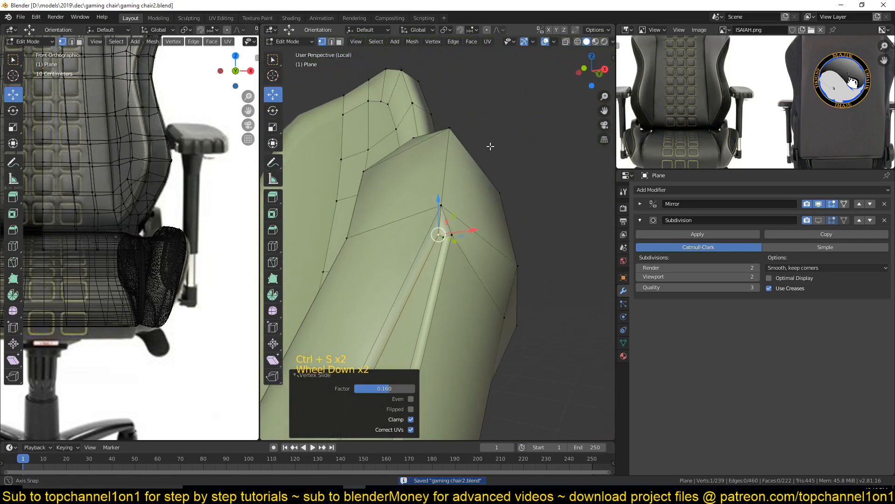
# Add one centred loop cut through the narrow border faces around the inset strip.
pyautogui.scroll(2, 442, 228)
pyautogui.press('a')
pyautogui.hotkey('alt', 'a')
pyautogui.hotkey('ctrl', 'r')
pyautogui.hotkey('ctrl', 'r')
pyautogui.click(443, 217)
pyautogui.rightClick(443, 217)
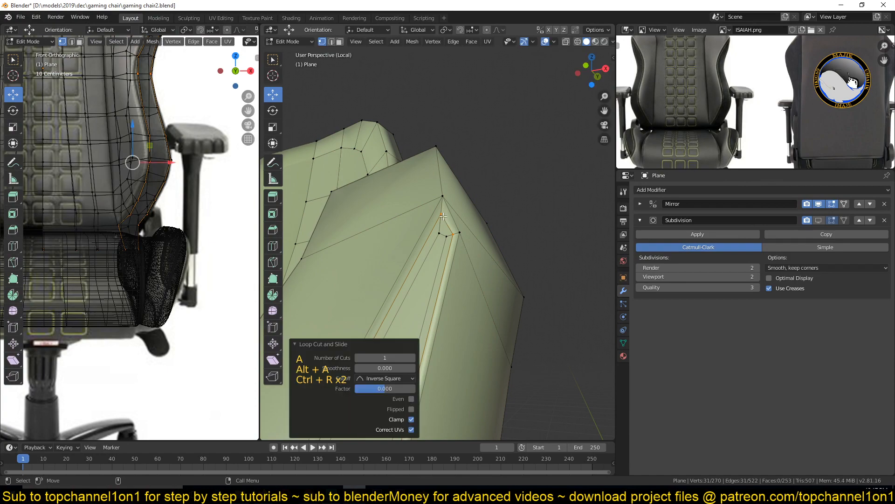
# Shrink/Fatten the new loop around the inset strip by an offset of 0.00264 m.
pyautogui.scroll(-6, 462, 212)
pyautogui.press('Tab')
pyautogui.scroll(-5, 456, 310)
pyautogui.press('`')
pyautogui.press('Tab')
pyautogui.scroll(6, 451, 309)
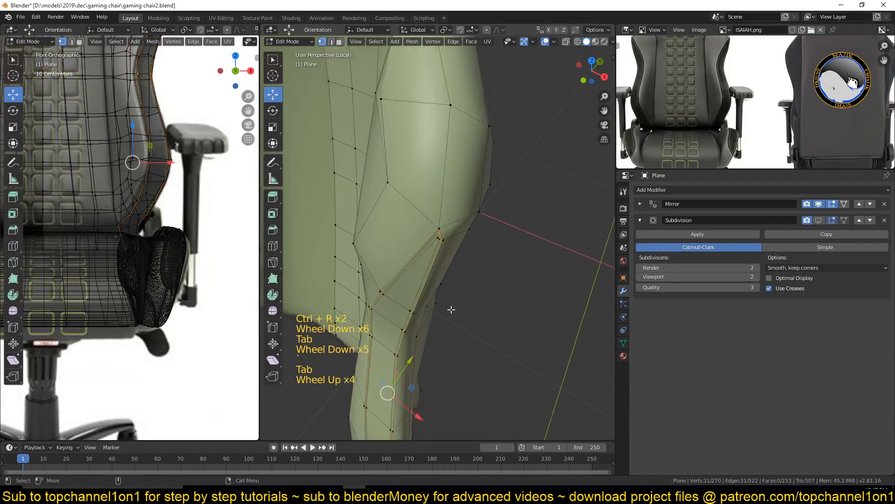
pyautogui.moveTo(405, 376); pyautogui.dragTo(408, 374)
pyautogui.hotkey('ctrl', 'z')
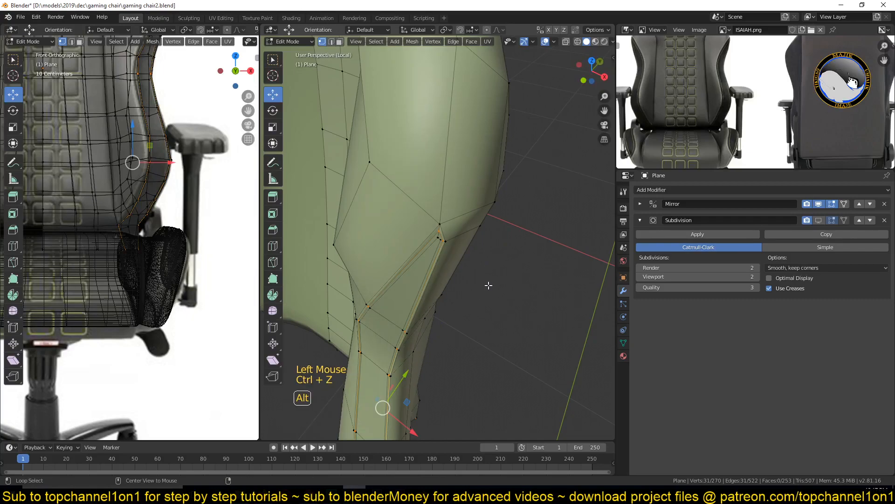
pyautogui.hotkey('alt', 's')
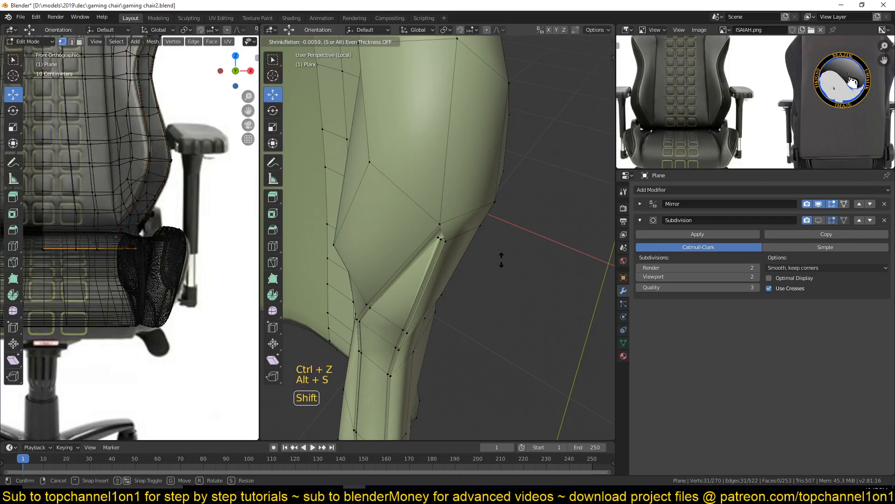
pyautogui.click(504, 255)
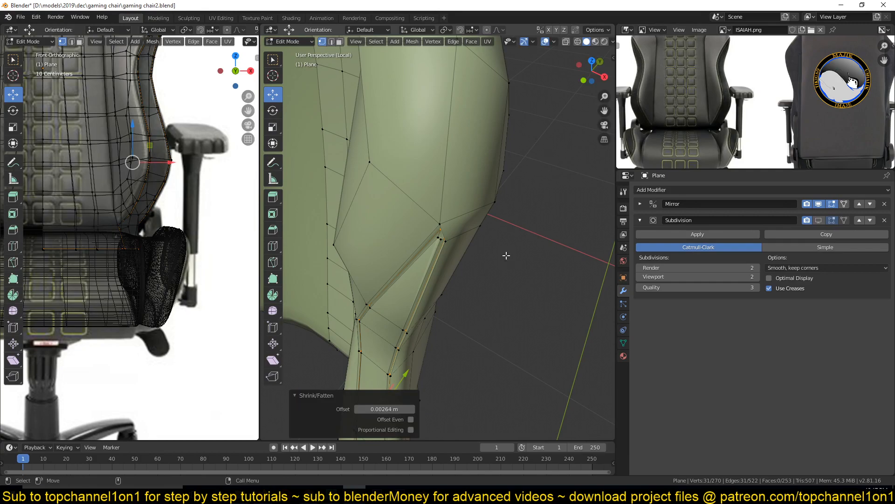
# Leave Edit Mode, show the backrest's subdivision in the viewport, deselect it and inspect the seam along the side and bottom.
pyautogui.press('Tab')
pyautogui.click(818, 220)
pyautogui.scroll(-7, 472, 186)
pyautogui.scroll(-6, 481, 223)
pyautogui.hotkey('alt', 'a')
pyautogui.moveTo(479, 186); pyautogui.dragTo(466, 142, button='middle')
pyautogui.scroll(3, 466, 141)
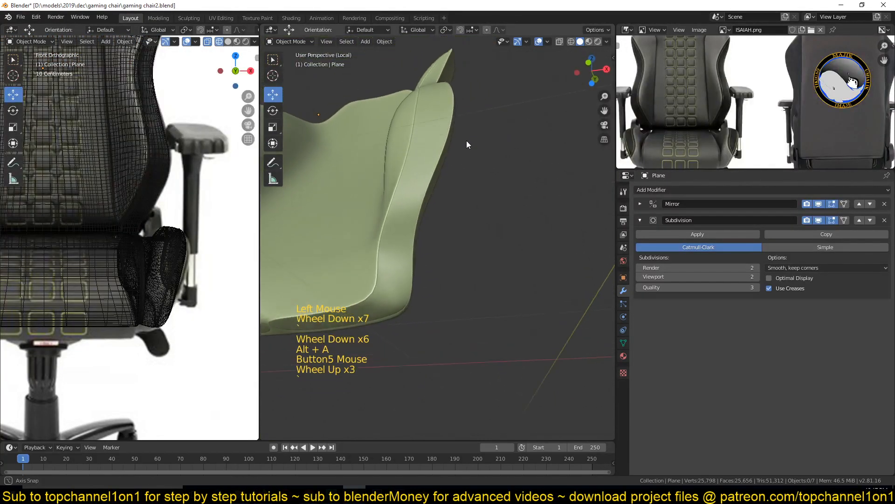
pyautogui.press('`')
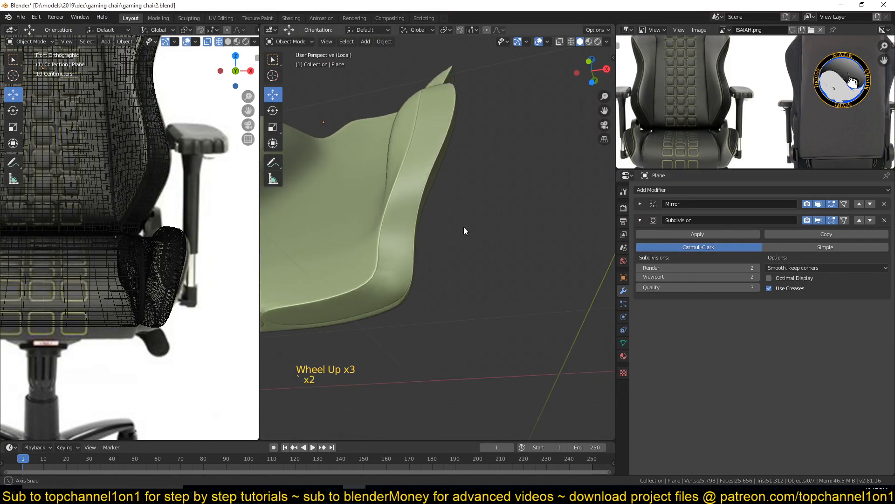
pyautogui.press('`')
pyautogui.press('`')
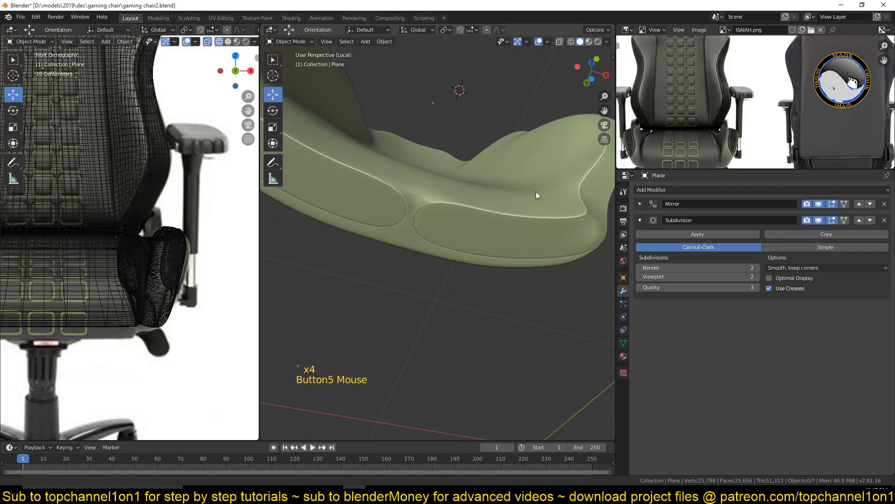
# Delete the two narrow inset border faces at the mirror centreline of the backrest's bottom edge.
pyautogui.press('Tab')
pyautogui.scroll(3, 424, 232)
pyautogui.scroll(-1, 423, 233)
pyautogui.press('3')
pyautogui.click(387, 153)
pyautogui.click(389, 159)
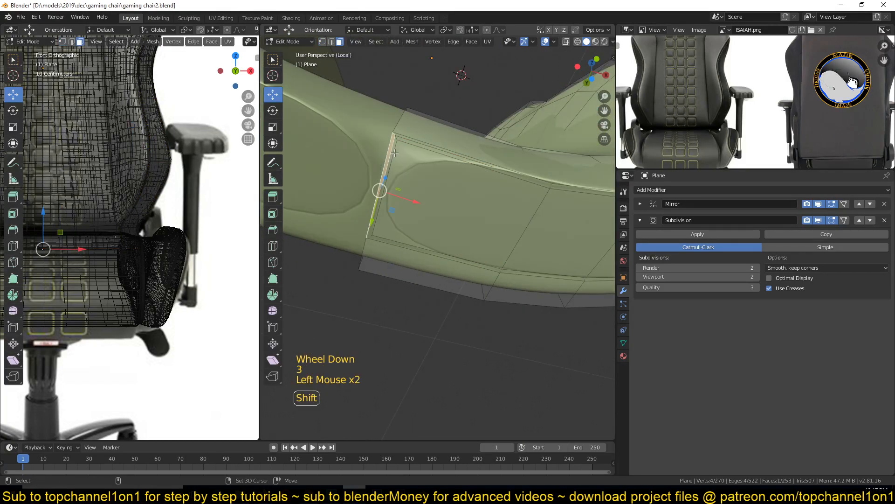
pyautogui.keyDown('shift'); pyautogui.click(396, 151); pyautogui.keyUp('shift')
pyautogui.click(391, 153)
pyautogui.keyDown('shift'); pyautogui.click(389, 156); pyautogui.keyUp('shift')
pyautogui.moveTo(414, 201); pyautogui.dragTo(362, 193)
pyautogui.press('x')
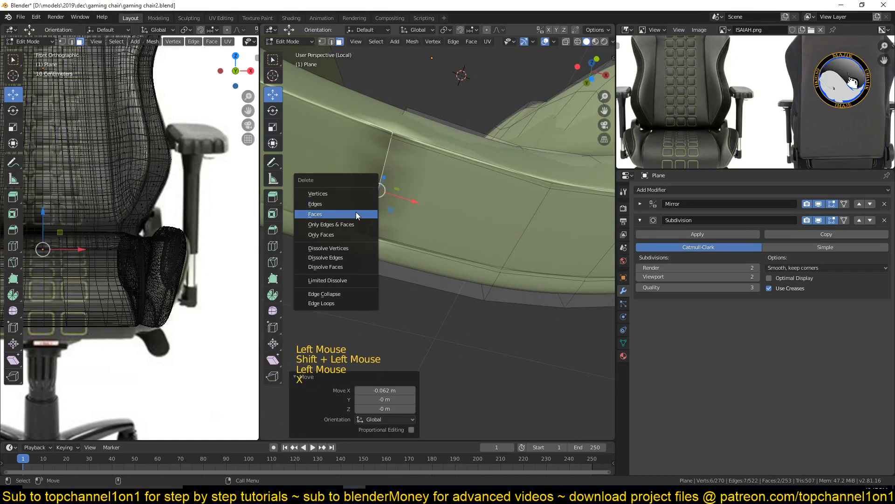
pyautogui.click(333, 222)
# Examine the seam along the backrest's bottom edge and lower corner in both Object Mode and Edit Mode.
pyautogui.press('Tab')
pyautogui.scroll(-2, 457, 180)
pyautogui.press('`')
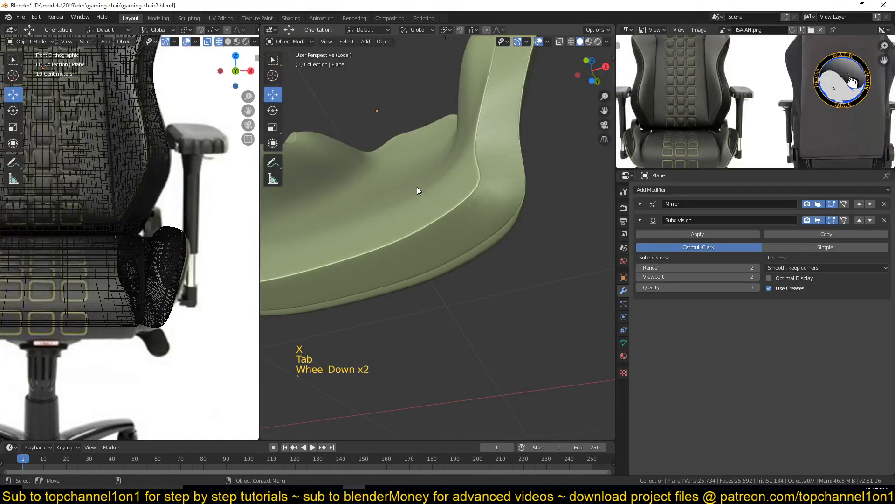
pyautogui.scroll(1, 417, 187)
pyautogui.press('Tab')
pyautogui.keyDown('shift'); pyautogui.moveTo(480, 139); pyautogui.dragTo(463, 167, button='middle'); pyautogui.keyUp('shift')
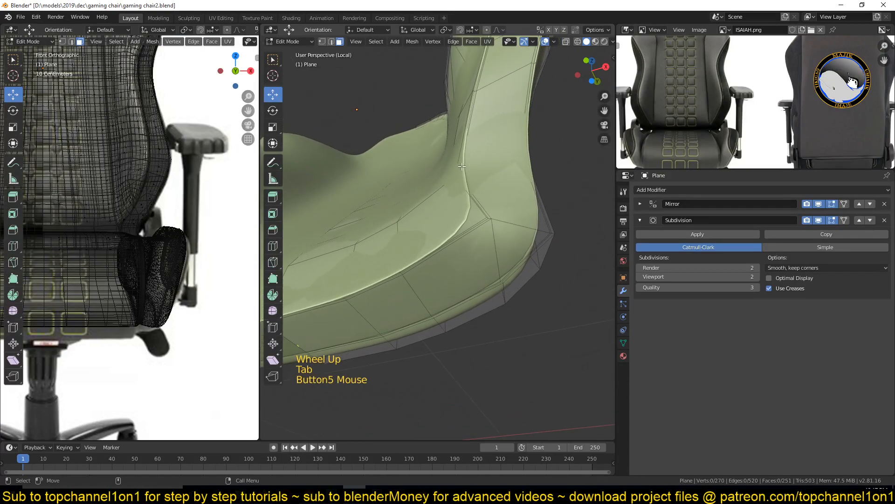
pyautogui.press('`')
pyautogui.moveTo(471, 208); pyautogui.dragTo(543, 311, button='middle')
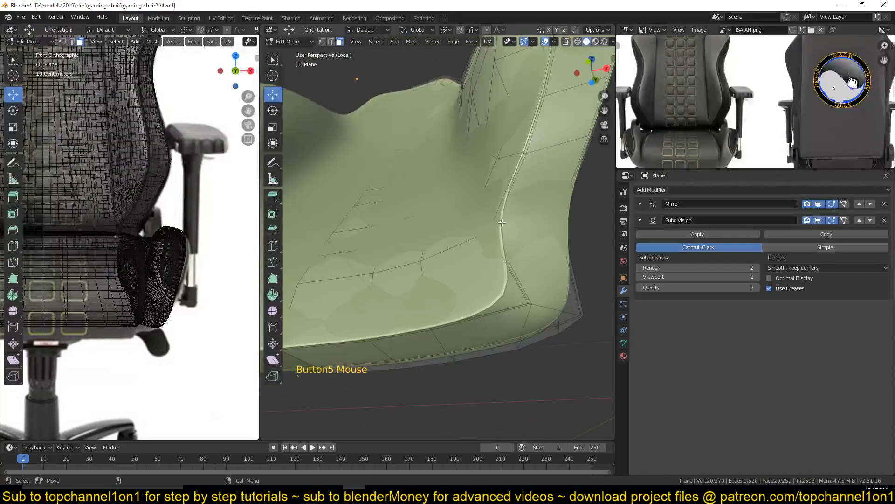
# Bevel the edges across the seam at the backrest's lower corner with two segments and a width of about 0.0215 m.
pyautogui.press('2')
pyautogui.keyDown('alt'); pyautogui.click(547, 307); pyautogui.keyUp('alt')
pyautogui.keyDown('alt'); pyautogui.click(542, 306); pyautogui.keyUp('alt')
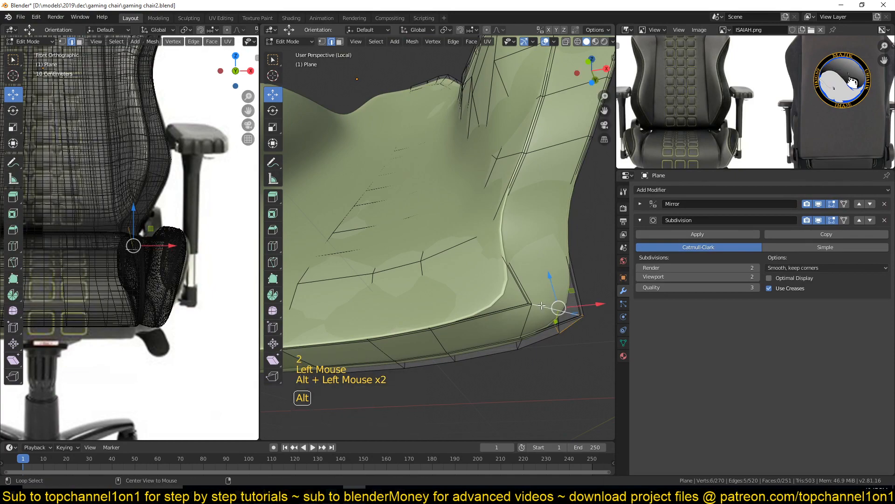
pyautogui.press('1')
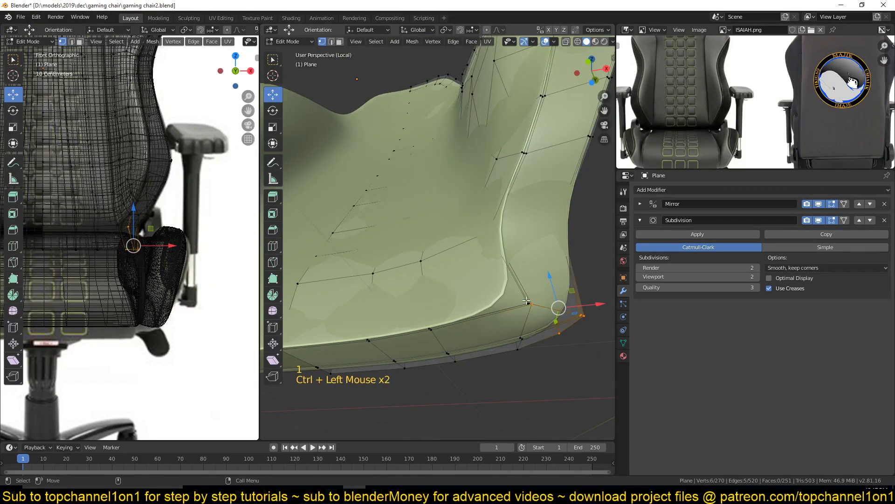
pyautogui.press('z')
pyautogui.press('c')
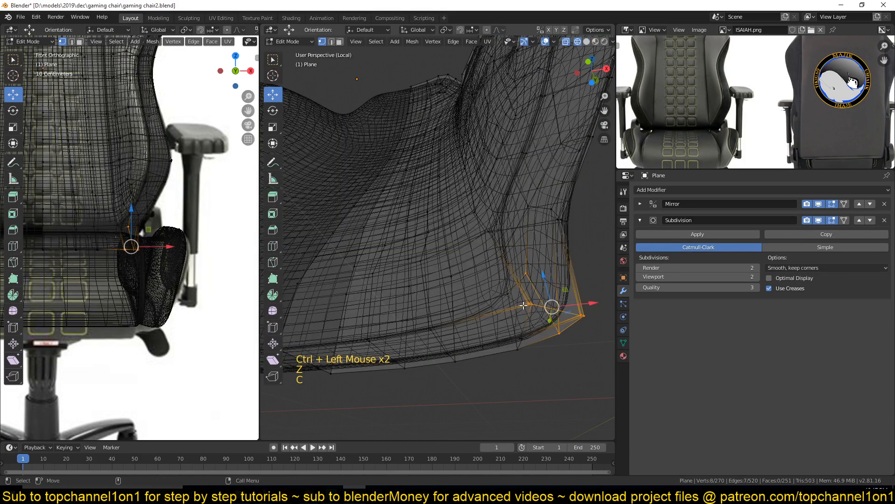
pyautogui.press('z')
pyautogui.moveTo(603, 326)
pyautogui.keyDown('shift'); pyautogui.mouseDown(button='middle')
pyautogui.moveTo(475, 290)
pyautogui.moveTo(379, 290)
pyautogui.moveTo(476, 251)
pyautogui.moveTo(495, 221)
pyautogui.mouseUp(button='middle'); pyautogui.keyUp('shift')
pyautogui.hotkey('ctrl', 'b')
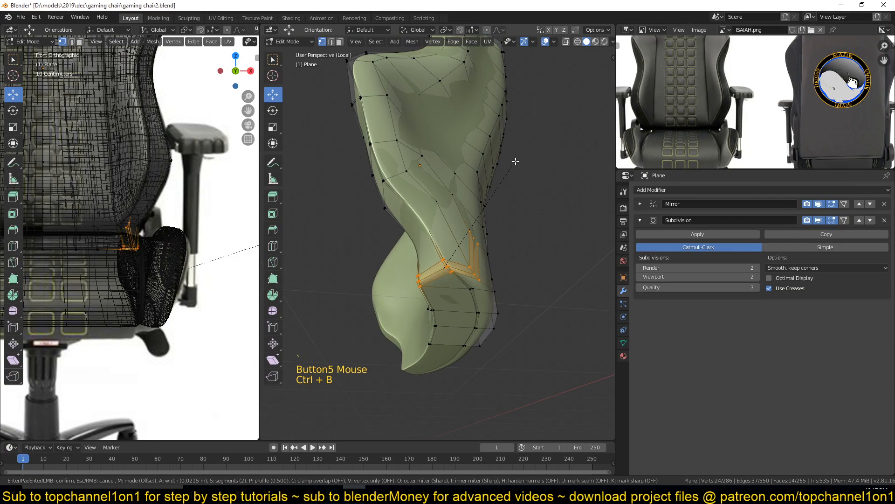
pyautogui.click(516, 161)
pyautogui.press('Tab')
pyautogui.scroll(2, 531, 210)
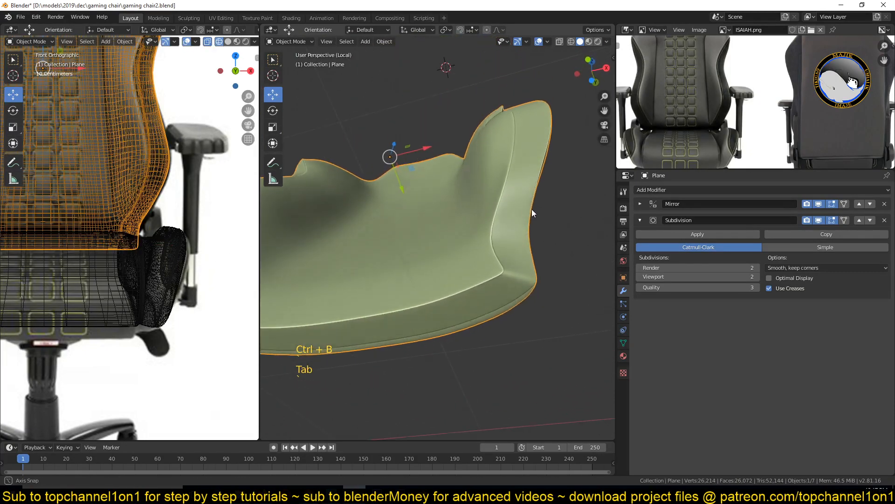
# Try moving the front vertex of the bevelled lower corner outward from the seam.
pyautogui.press('Tab')
pyautogui.keyDown('shift'); pyautogui.moveTo(528, 224); pyautogui.dragTo(424, 183, button='middle'); pyautogui.keyUp('shift')
pyautogui.scroll(3, 516, 212)
pyautogui.press('z')
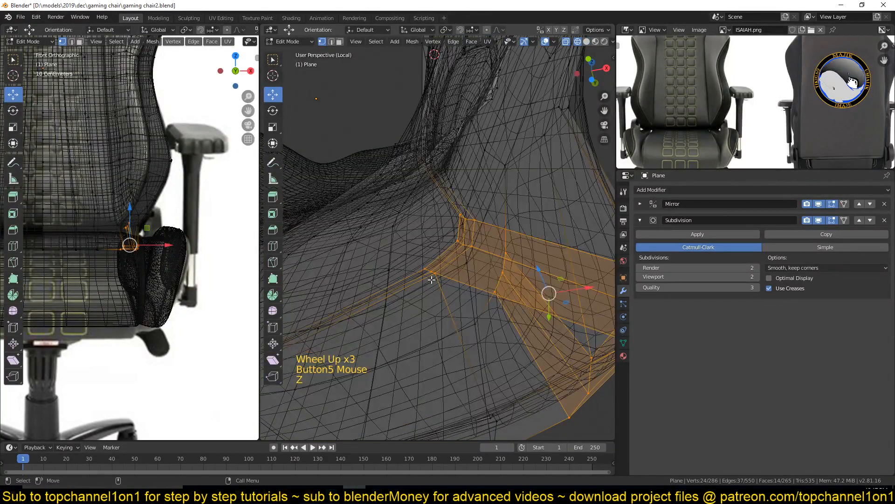
pyautogui.click(434, 280)
pyautogui.press('z')
pyautogui.hotkey('alt', 'a')
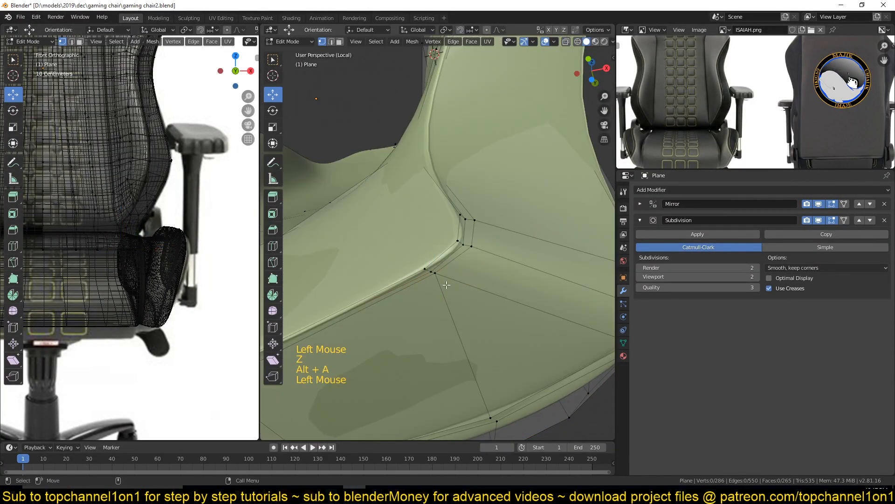
pyautogui.press('g')
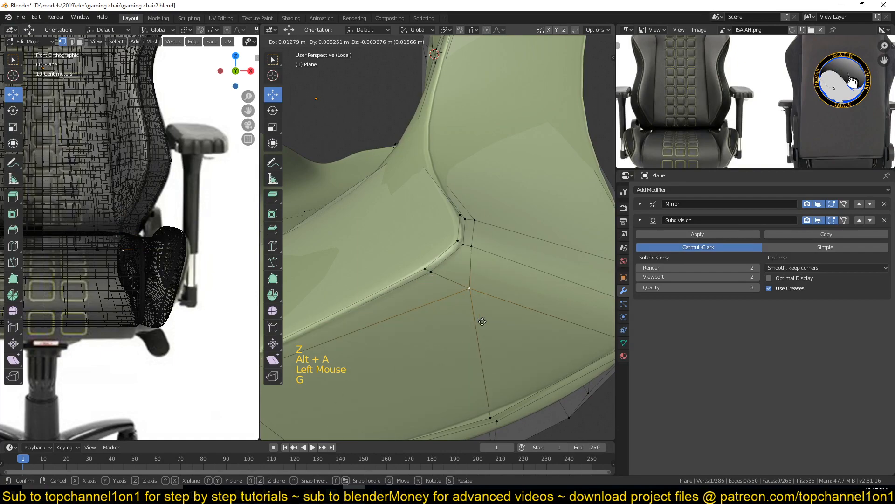
pyautogui.press('Tab')
pyautogui.scroll(-6, 409, 185)
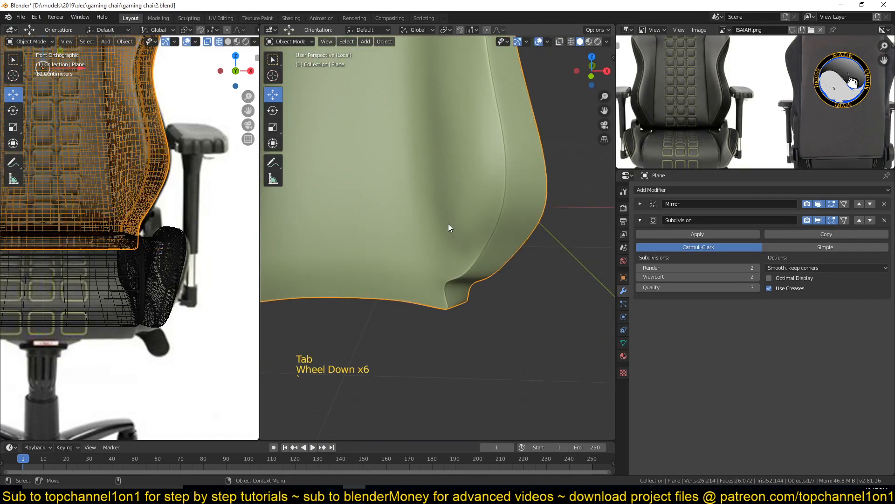
# Check the seam at the backrest's upper side and save the file.
pyautogui.press('`')
pyautogui.scroll(2, 460, 185)
pyautogui.moveTo(460, 185); pyautogui.dragTo(452, 308, button='middle')
pyautogui.scroll(2, 453, 308)
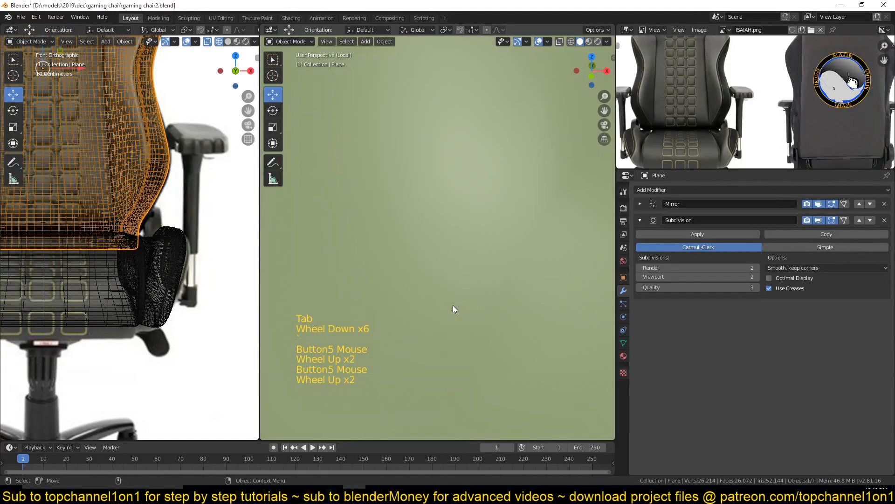
pyautogui.scroll(-1, 453, 308)
pyautogui.scroll(-1, 453, 305)
pyautogui.hotkey('ctrl', 's')
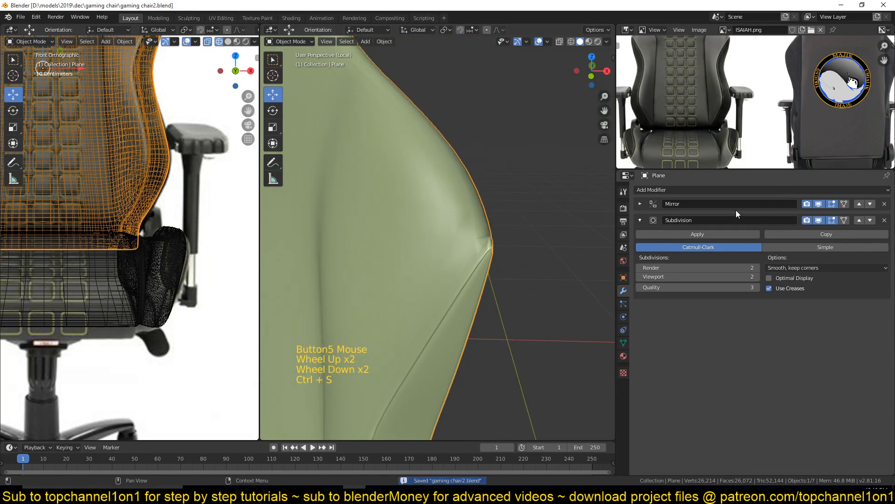
# Hide the backrest's subdivision in the viewport and enter Edit Mode at the upper end of the side seam.
pyautogui.click(818, 220)
pyautogui.press('Tab')
pyautogui.press('`')
pyautogui.moveTo(476, 236); pyautogui.dragTo(497, 240, button='middle')
pyautogui.scroll(1, 505, 243)
pyautogui.moveTo(431, 233); pyautogui.dragTo(441, 237, button='middle')
pyautogui.scroll(1, 441, 236)
pyautogui.scroll(-1, 441, 236)
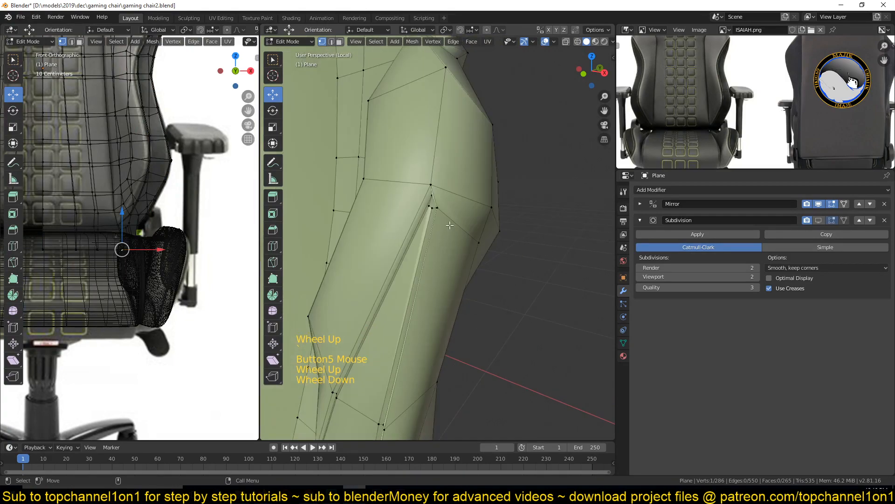
# Adjust the vertex at the side seam's upper tip and show the backrest's subdivision in the viewport again.
pyautogui.press('a')
pyautogui.click(433, 196)
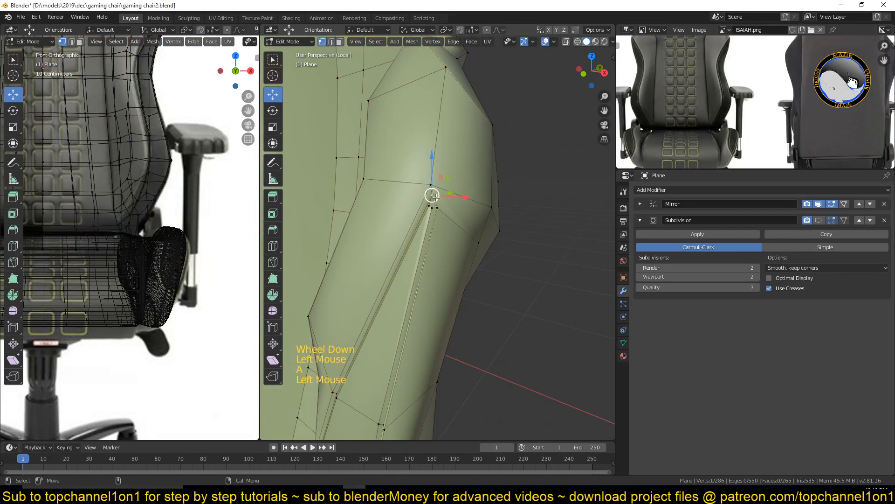
pyautogui.press('g')
pyautogui.press('g')
pyautogui.click(441, 198)
pyautogui.press('Tab')
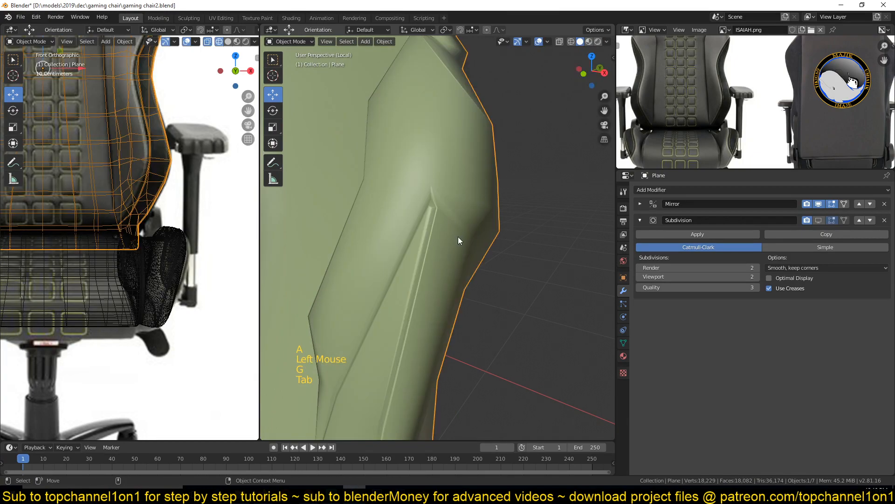
pyautogui.moveTo(458, 236); pyautogui.dragTo(472, 216, button='middle')
pyautogui.click(819, 221)
pyautogui.scroll(-4, 530, 233)
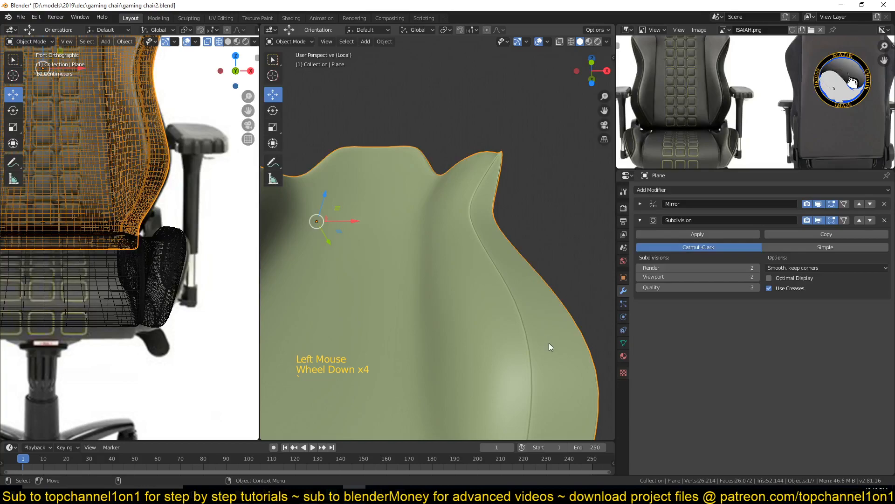
# Cut a centred edge loop along the backrest's outer side strip and Shrink/Fatten it by -0.0147 m.
pyautogui.moveTo(550, 346); pyautogui.dragTo(532, 282, button='middle')
pyautogui.press('Tab')
pyautogui.hotkey('ctrl', 'r')
pyautogui.click(550, 216)
pyautogui.rightClick(550, 216)
pyautogui.hotkey('alt', 's')
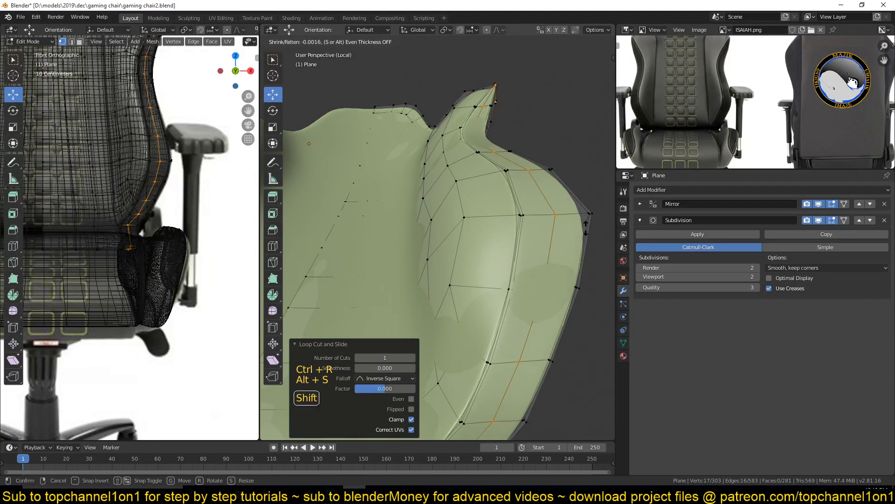
pyautogui.click(601, 197)
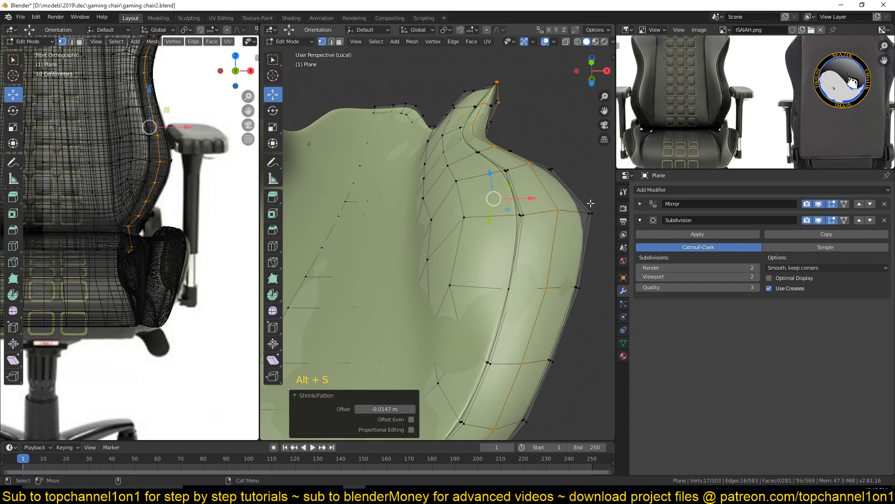
pyautogui.press('Tab')
pyautogui.scroll(-3, 540, 220)
pyautogui.moveTo(539, 220); pyautogui.dragTo(505, 215, button='middle')
pyautogui.scroll(1, 528, 207)
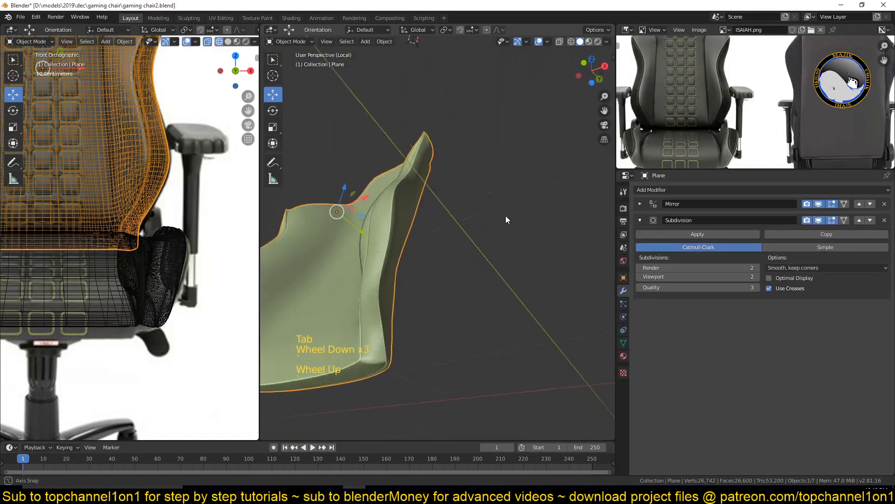
pyautogui.scroll(2, 520, 221)
# Add another edge loop along the outer side strip, close to the seam.
pyautogui.press('Tab')
pyautogui.moveTo(468, 204); pyautogui.dragTo(460, 204, button='middle')
pyautogui.hotkey('ctrl', 'r')
pyautogui.click(458, 168)
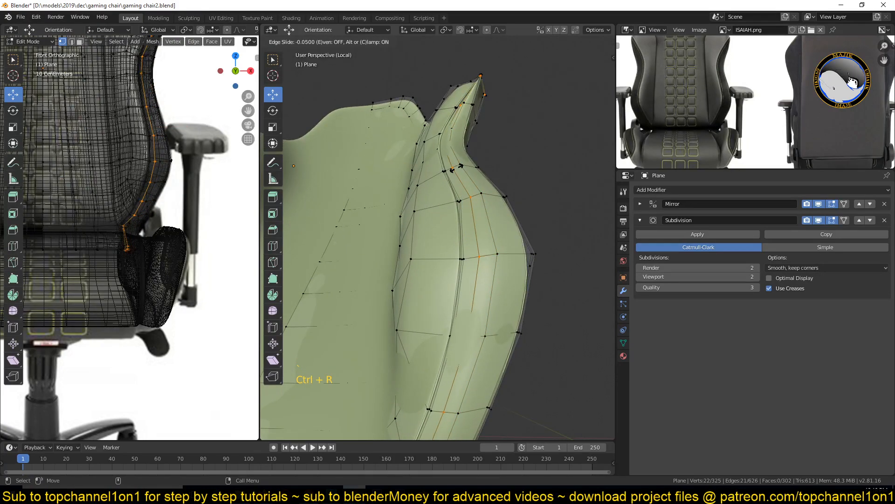
pyautogui.click(469, 175)
# Undo both edge loops and the Shrink/Fatten on the backrest's outer side strip.
pyautogui.hotkey('ctrl', 'z')
pyautogui.hotkey('ctrl', 'z')
pyautogui.hotkey('ctrl', 'z')
pyautogui.press('Tab')
pyautogui.hotkey('ctrl', 'z')
pyautogui.hotkey('ctrl', 'z')
pyautogui.hotkey('ctrl', 'z')
pyautogui.hotkey('ctrl', 'z')
pyautogui.hotkey('ctrl', 'z')
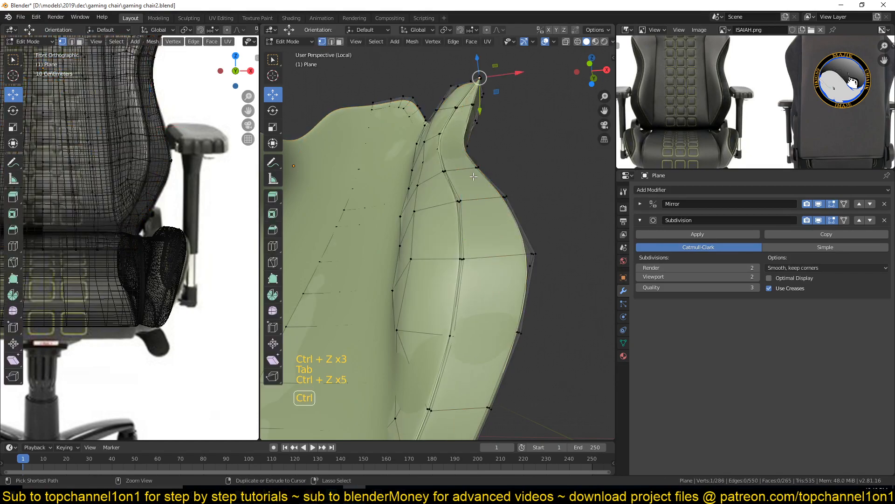
pyautogui.press('Tab')
pyautogui.press('Tab')
pyautogui.press('Tab')
# Inset the outer face strip along the backrest's side and bottom edge by 0.01443 m and Shrink/Fatten it by -0.0132 m.
pyautogui.press('3')
pyautogui.click(468, 122)
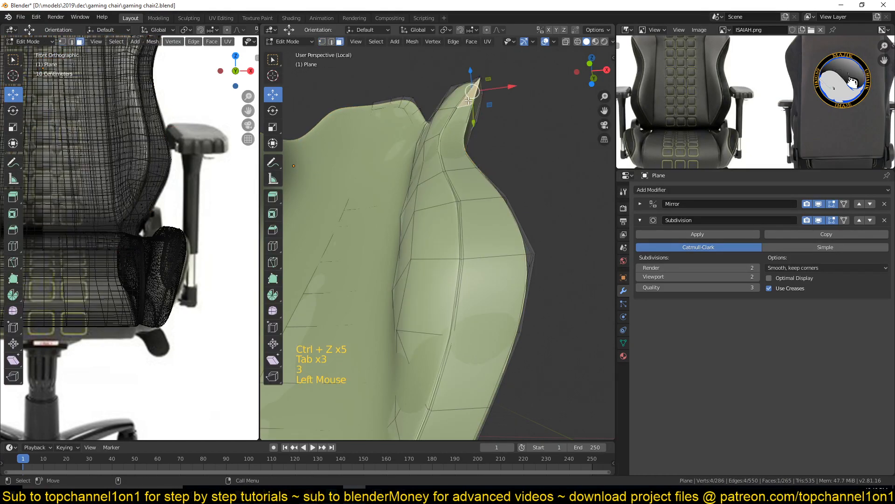
pyautogui.scroll(-2, 468, 123)
pyautogui.moveTo(468, 123); pyautogui.dragTo(472, 313, button='middle')
pyautogui.scroll(-1, 467, 318)
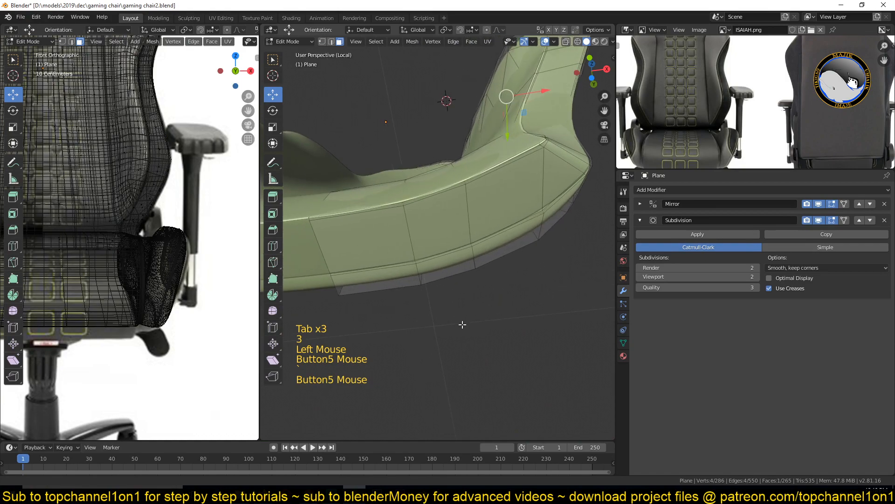
pyautogui.keyDown('ctrl'); pyautogui.click(398, 242); pyautogui.keyUp('ctrl')
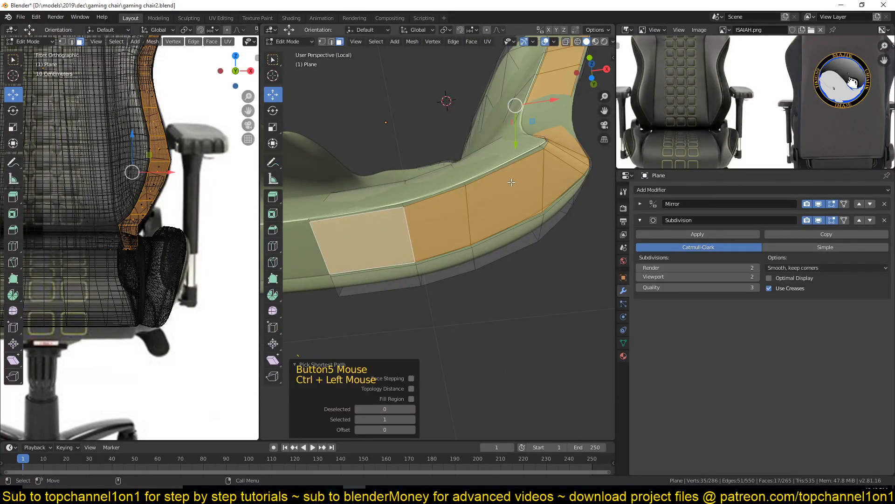
pyautogui.press('i')
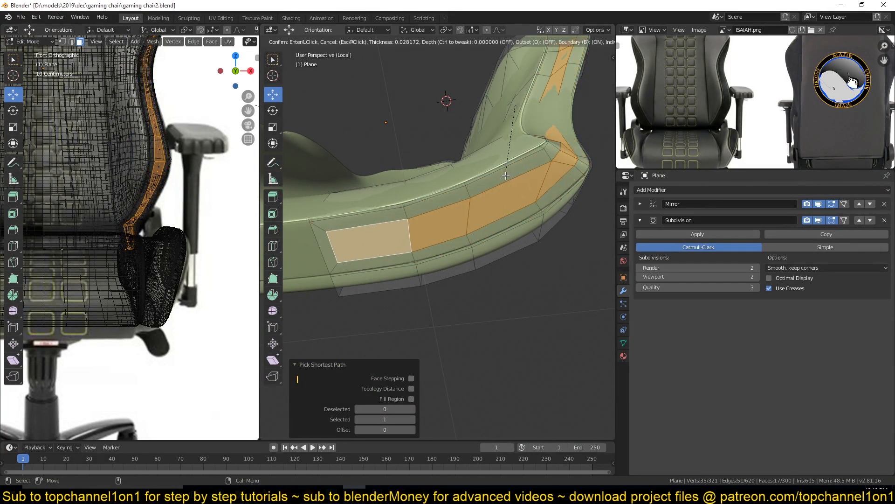
pyautogui.click(506, 179)
pyautogui.hotkey('alt', 's')
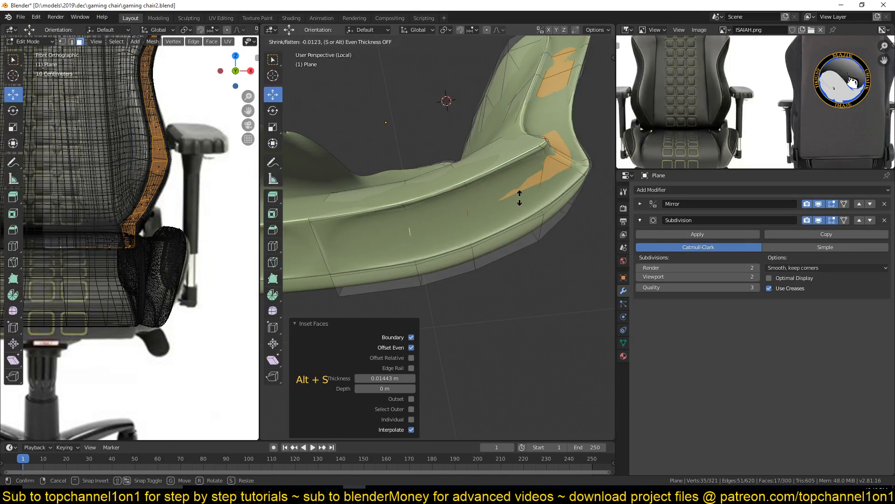
pyautogui.click(522, 189)
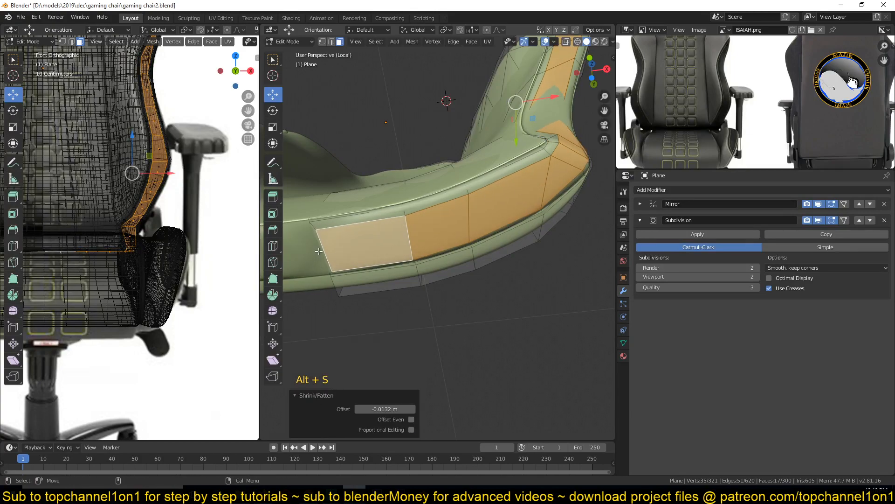
# Move the inset's narrow end face -0.0904 m along X onto the mirror centreline and delete it.
pyautogui.click(322, 250)
pyautogui.moveTo(369, 245); pyautogui.dragTo(330, 252)
pyautogui.press('x')
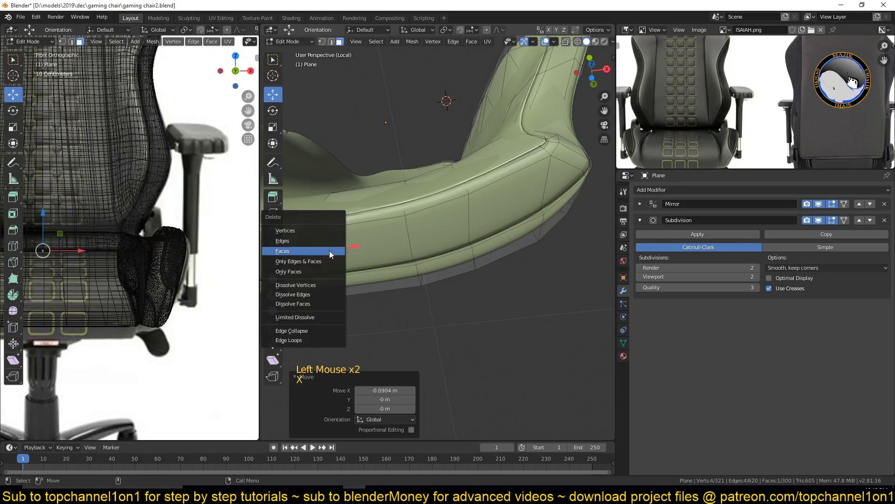
pyautogui.click(329, 252)
pyautogui.press('Tab')
pyautogui.scroll(-3, 465, 187)
pyautogui.moveTo(465, 187); pyautogui.dragTo(438, 288, button='middle')
pyautogui.scroll(2, 444, 248)
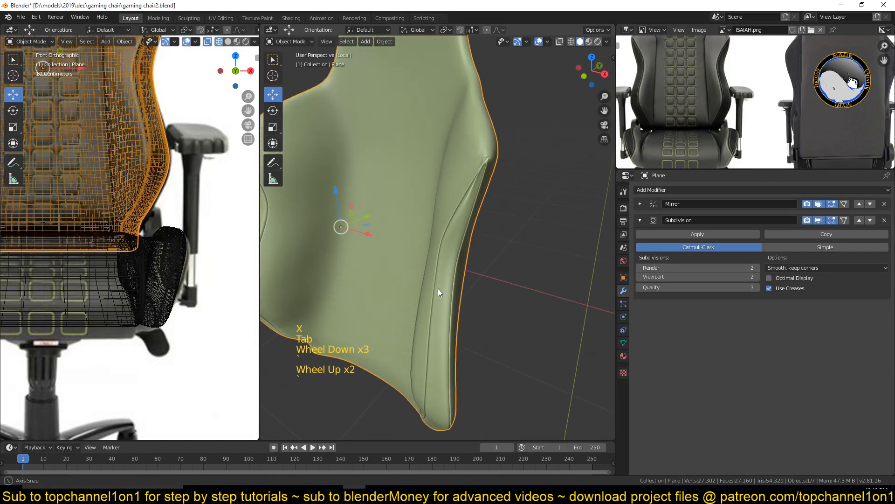
# Hide the subdivision and mirror in the viewport and enter Edit Mode at the upper end of the side seam.
pyautogui.scroll(2, 438, 288)
pyautogui.click(819, 221)
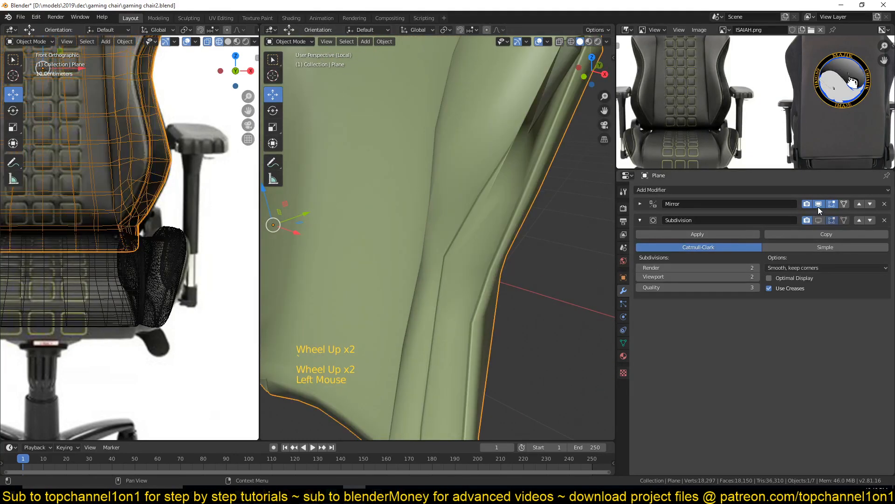
pyautogui.click(818, 207)
pyautogui.scroll(-3, 491, 226)
pyautogui.moveTo(491, 225); pyautogui.dragTo(424, 300, button='middle')
pyautogui.press('Tab')
pyautogui.scroll(2, 482, 261)
pyautogui.scroll(1, 483, 261)
pyautogui.moveTo(422, 236); pyautogui.dragTo(447, 218, button='middle')
pyautogui.scroll(1, 433, 218)
# Scale the short edge at the inset strip's upper tip by -0.108 and move it 0.0025 m along X.
pyautogui.press('2')
pyautogui.click(448, 220)
pyautogui.hotkey('alt', 'a')
pyautogui.click(445, 220)
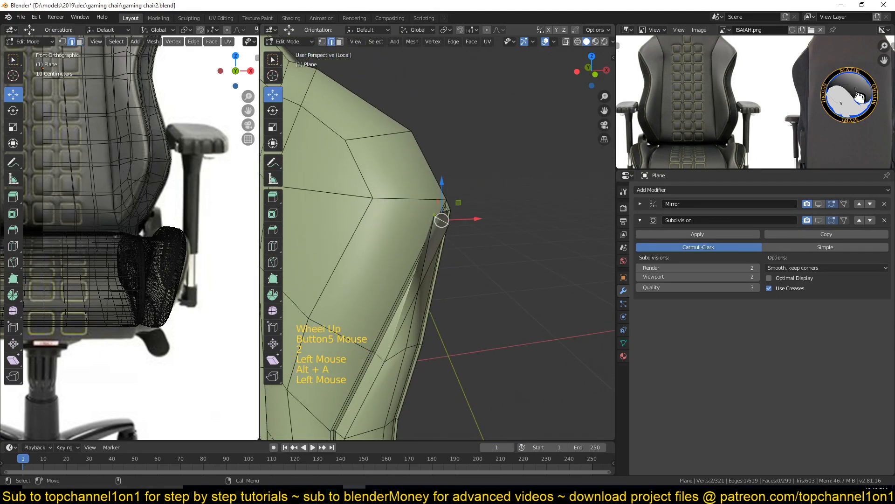
pyautogui.press('s')
pyautogui.click(434, 216)
pyautogui.scroll(1, 447, 202)
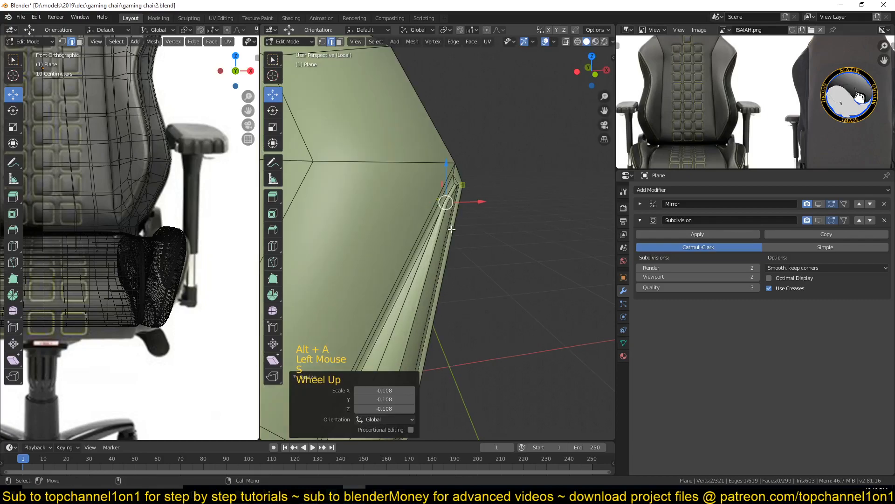
pyautogui.moveTo(467, 205); pyautogui.dragTo(476, 204)
pyautogui.moveTo(476, 203); pyautogui.dragTo(472, 200, button='middle')
pyautogui.scroll(-2, 351, 216)
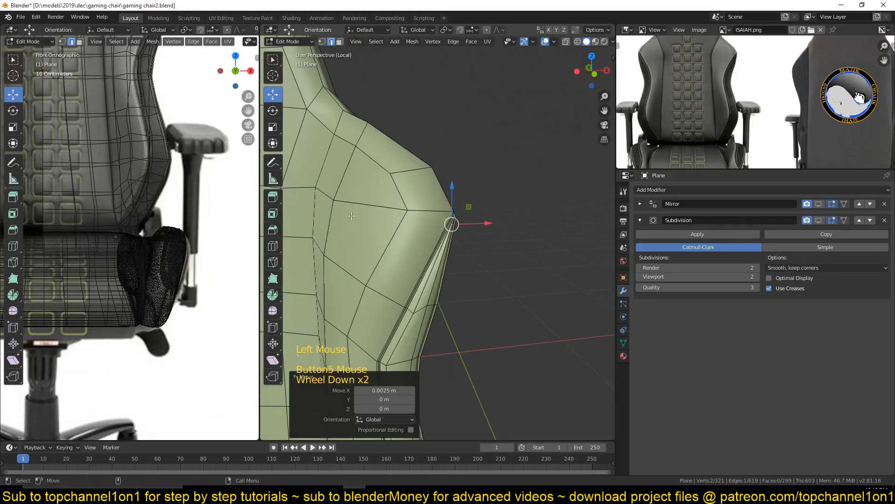
pyautogui.hotkey('ctrl', 'r')
pyautogui.click(408, 222)
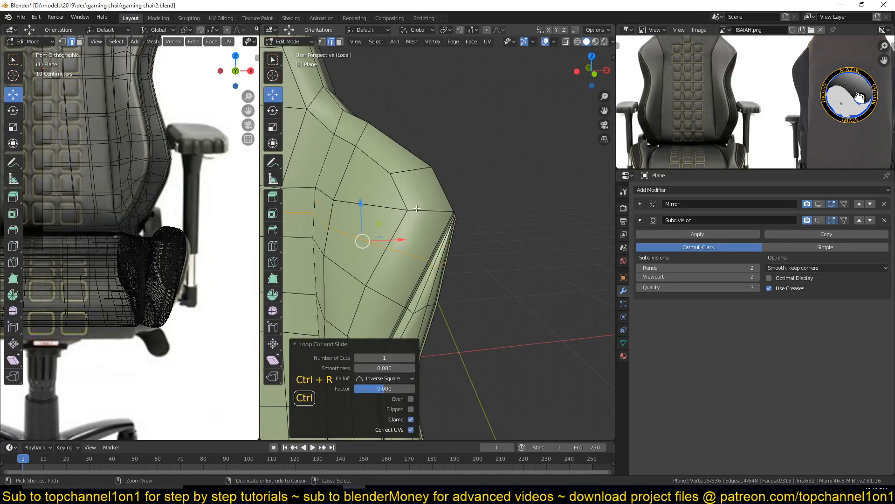
pyautogui.hotkey('ctrl', 'z')
# Connect the front vertex beside the upper tip of the side seam to the inset strip's corner vertex with a new edge path.
pyautogui.press('1')
pyautogui.scroll(-1, 408, 211)
pyautogui.hotkey('alt', 'a')
pyautogui.click(407, 212)
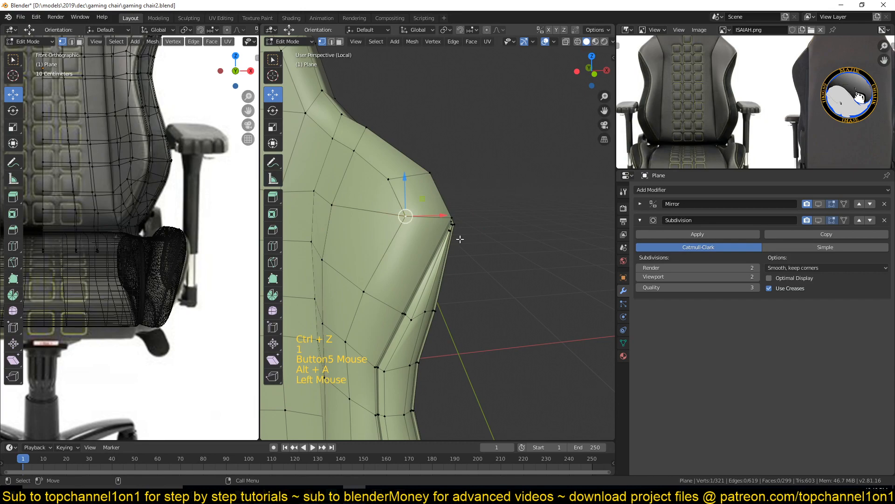
pyautogui.scroll(2, 460, 238)
pyautogui.keyDown('shift'); pyautogui.click(475, 214); pyautogui.keyUp('shift')
pyautogui.press('j')
pyautogui.scroll(1, 472, 223)
pyautogui.scroll(-1, 494, 208)
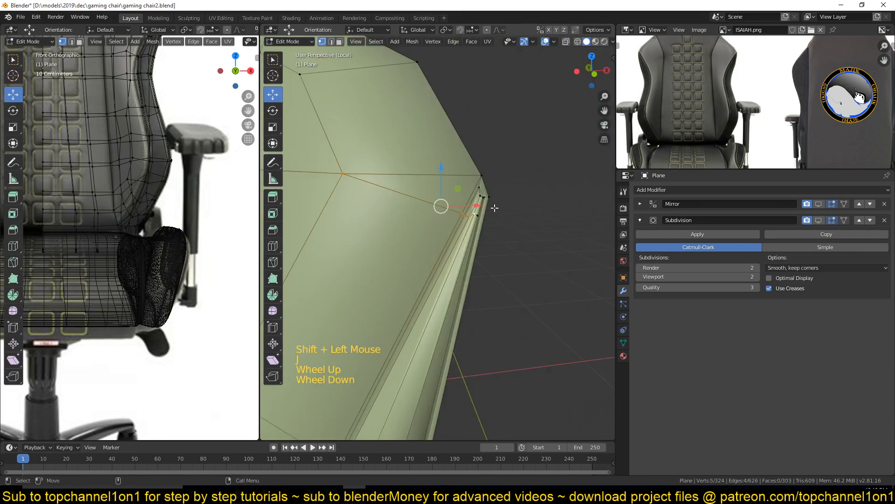
# Select the vertex path across the inset strip's upper end.
pyautogui.hotkey('alt', 'a')
pyautogui.click(462, 215)
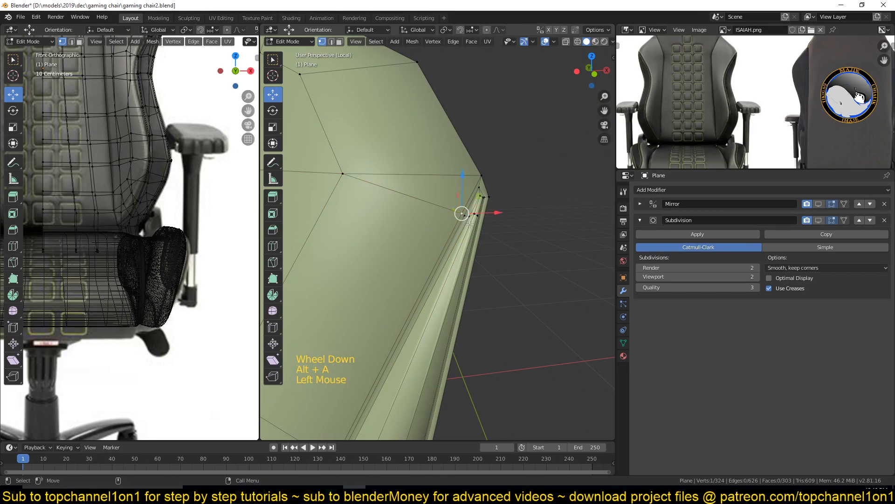
pyautogui.press('KP_Decimal')
pyautogui.scroll(-6, 470, 224)
pyautogui.keyDown('ctrl'); pyautogui.click(503, 249); pyautogui.keyUp('ctrl')
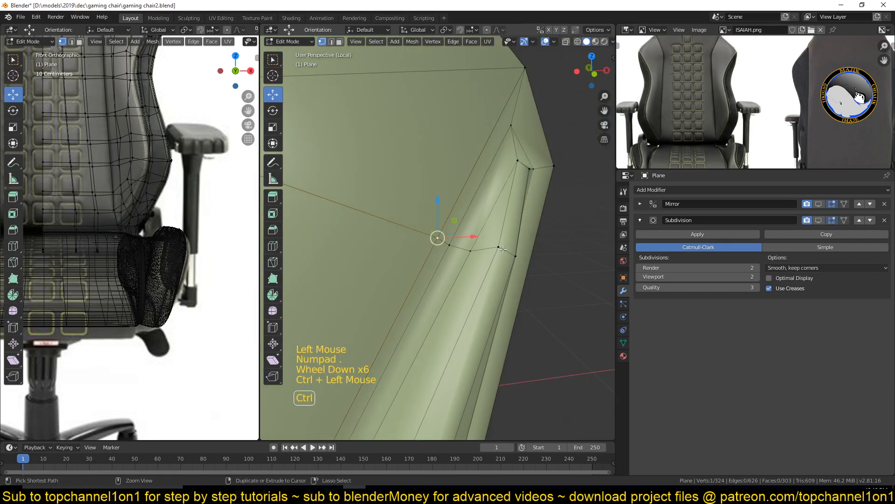
pyautogui.scroll(-3, 503, 249)
pyautogui.press('`')
pyautogui.press('`')
pyautogui.moveTo(502, 268); pyautogui.dragTo(397, 260, button='middle')
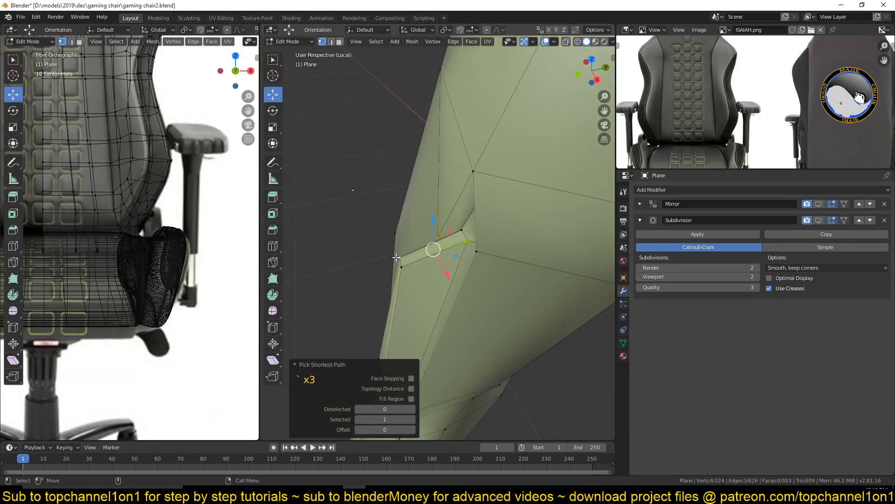
# Edge-slide the short front edge of the inset strip's end towards the upper tip by a factor of 0.845.
pyautogui.click(400, 259)
pyautogui.press('w')
pyautogui.keyDown('shift'); pyautogui.click(402, 267); pyautogui.keyUp('shift')
pyautogui.press('g')
pyautogui.press('g')
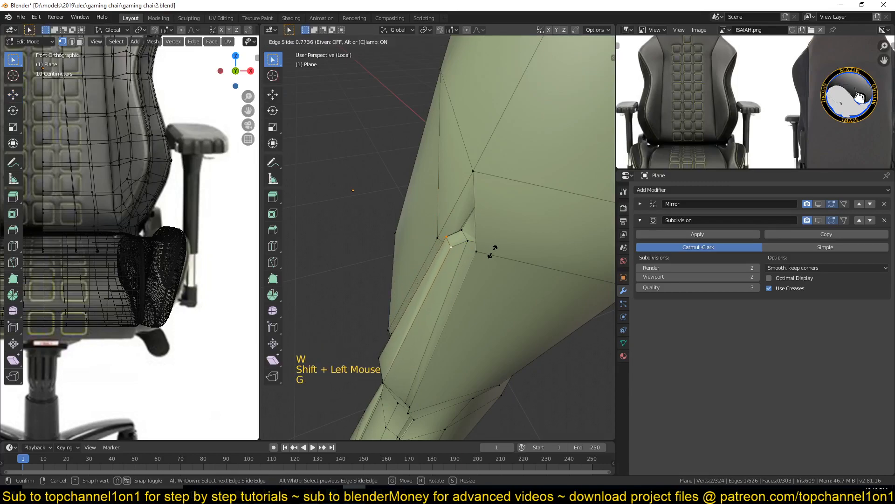
pyautogui.click(498, 248)
pyautogui.scroll(-4, 526, 256)
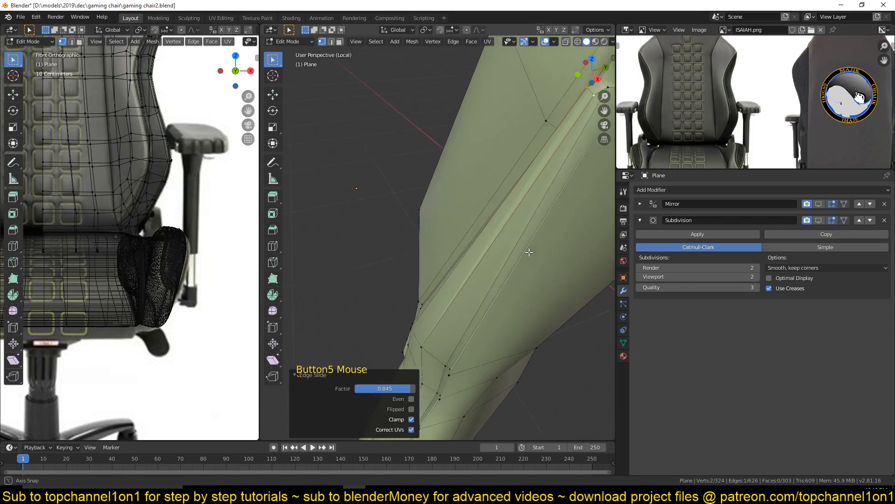
# Slide the vertex at the next bend down the inset strip slightly along its edge and return to Object Mode.
pyautogui.scroll(-4, 532, 266)
pyautogui.keyDown('shift'); pyautogui.moveTo(532, 266); pyautogui.dragTo(613, 186, button='middle'); pyautogui.keyUp('shift')
pyautogui.moveTo(472, 290)
pyautogui.mouseDown(button='middle')
pyautogui.moveTo(531, 261)
pyautogui.moveTo(466, 300)
pyautogui.mouseUp(button='middle')
pyautogui.click(487, 281)
pyautogui.press('g')
pyautogui.press('g')
pyautogui.click(492, 275)
pyautogui.press('Tab')
pyautogui.scroll(-5, 469, 310)
pyautogui.scroll(-1, 539, 288)
pyautogui.hotkey('alt', 'a')
pyautogui.scroll(-4, 497, 303)
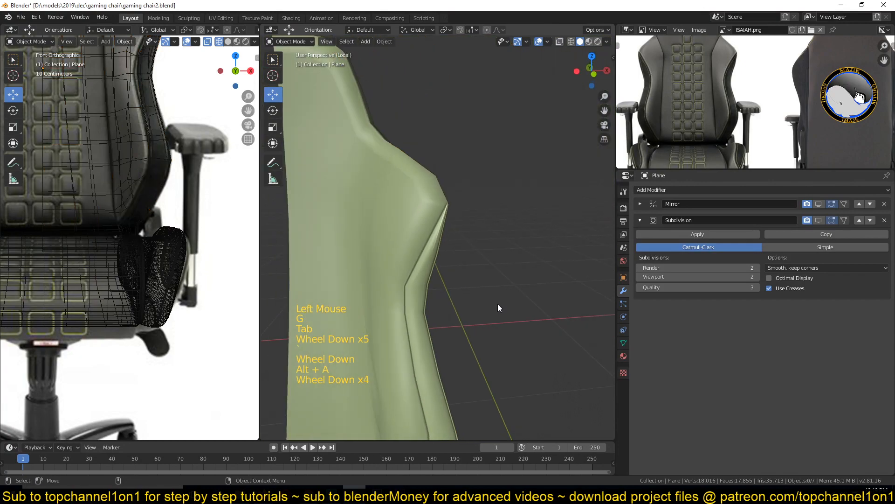
# Enter Edit Mode with nothing selected and try a loop cut across the upper section of the side strip.
pyautogui.scroll(3, 494, 310)
pyautogui.press('Tab')
pyautogui.moveTo(456, 295); pyautogui.dragTo(443, 274, button='middle')
pyautogui.press('`')
pyautogui.hotkey('alt', 'a')
pyautogui.press('Tab')
pyautogui.press('Tab')
pyautogui.hotkey('ctrl', 'r')
pyautogui.rightClick(455, 220)
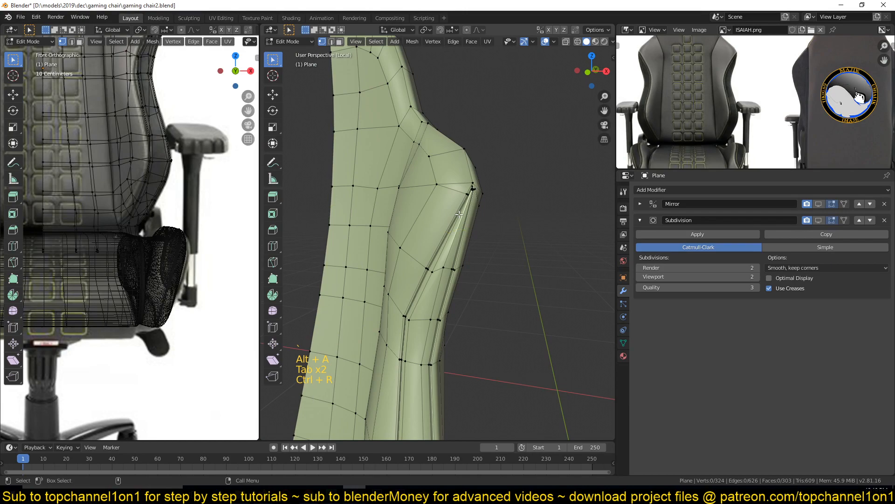
# Offset the small face at the side strip's upper tip 0.0116 m with Shrink/Fatten and move it slightly down along Z.
pyautogui.moveTo(455, 220); pyautogui.dragTo(367, 231, button='middle')
pyautogui.press('`')
pyautogui.scroll(2, 449, 225)
pyautogui.moveTo(440, 236); pyautogui.dragTo(436, 198, button='middle')
pyautogui.press('`')
pyautogui.scroll(2, 437, 198)
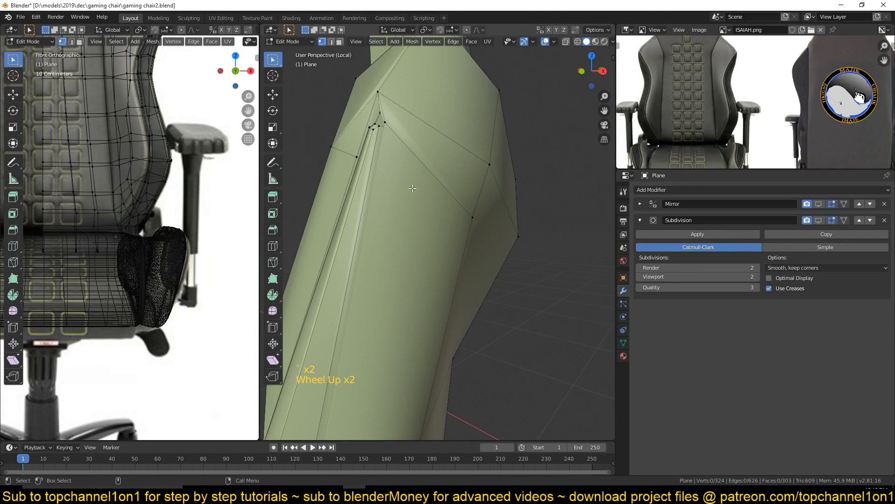
pyautogui.click(375, 126)
pyautogui.press('`')
pyautogui.hotkey('alt', 's')
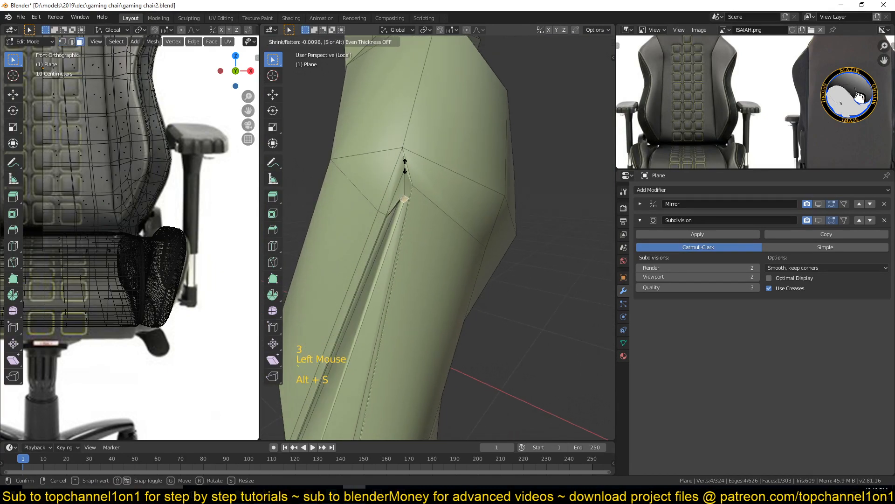
pyautogui.click(404, 171)
pyautogui.press('g')
pyautogui.press('z')
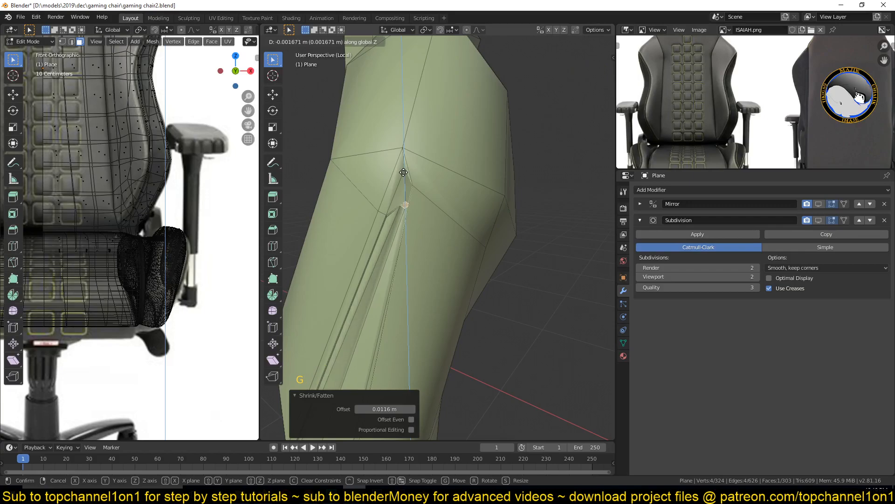
pyautogui.click(401, 182)
# Leave Edit Mode, show the backrest's subdivision in the viewport and save the file.
pyautogui.press('`')
pyautogui.moveTo(401, 182); pyautogui.dragTo(575, 286, button='middle')
pyautogui.press('Tab')
pyautogui.click(819, 220)
pyautogui.scroll(-10, 514, 234)
pyautogui.hotkey('ctrl', 's')
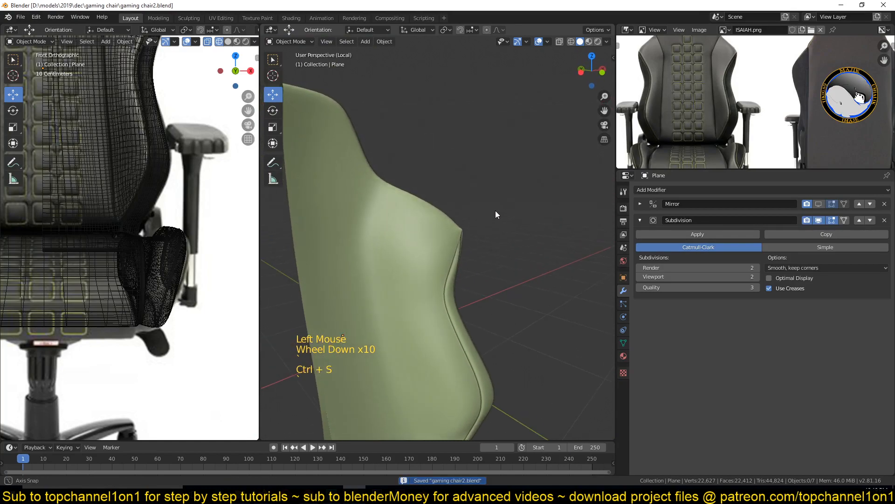
# Show the mirrored half in the viewport, set the front orthographic view of the backrest and save the file.
pyautogui.scroll(-4, 498, 204)
pyautogui.moveTo(498, 204); pyautogui.dragTo(638, 230, button='middle')
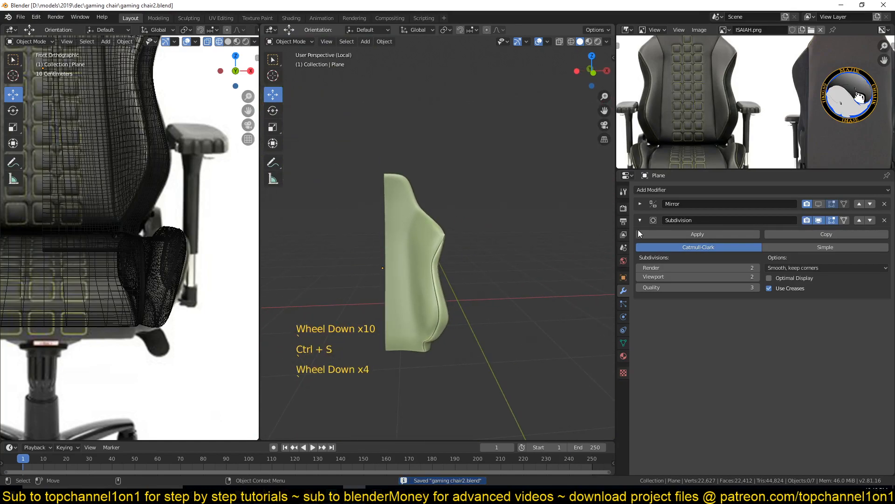
pyautogui.click(819, 205)
pyautogui.hotkey('alt', 'a')
pyautogui.press('KP_1')
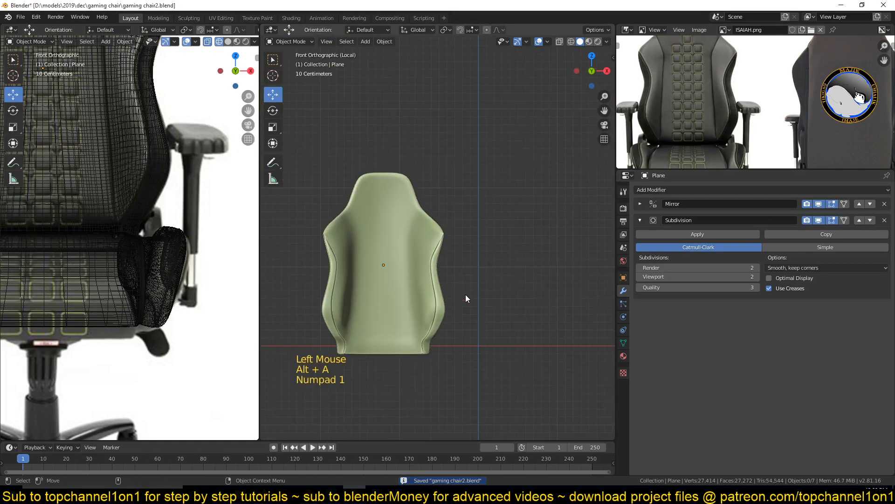
pyautogui.scroll(4, 435, 315)
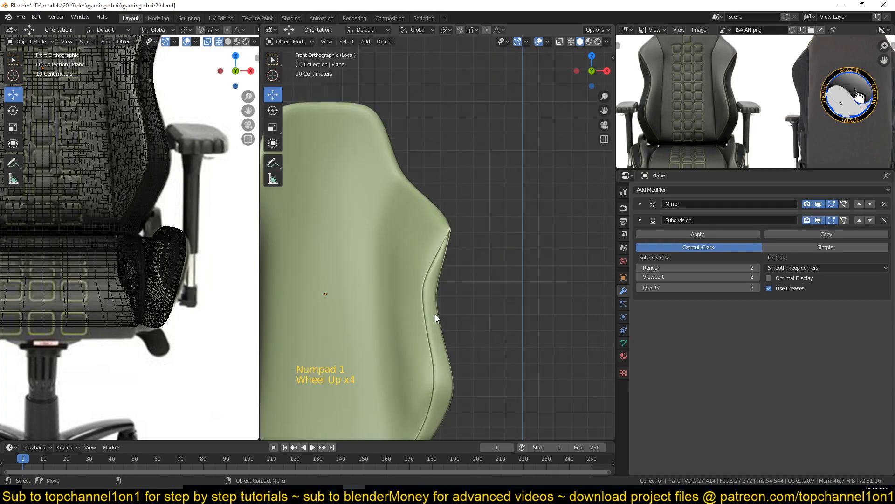
pyautogui.hotkey('ctrl', 's')
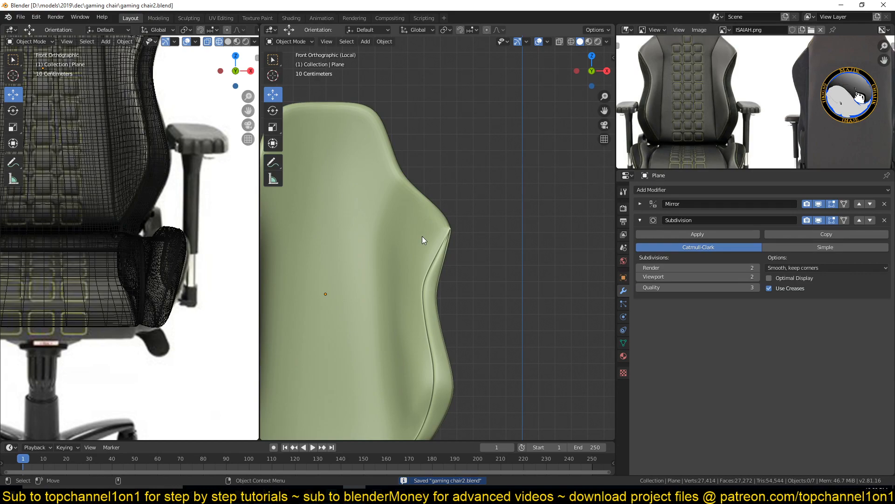
# Slightly offset the two front rim face loops meeting at the backrest's upper side corner with Shrink/Fatten.
pyautogui.scroll(8, 422, 237)
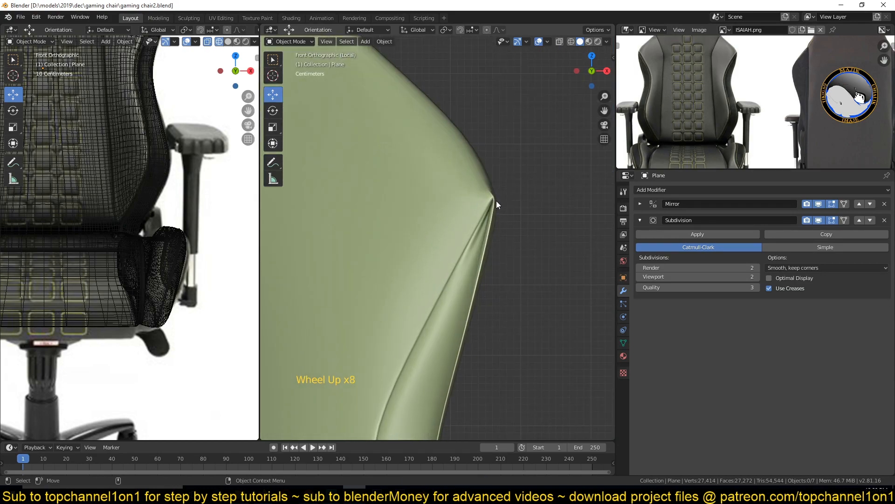
pyautogui.scroll(-11, 485, 245)
pyautogui.scroll(5, 479, 275)
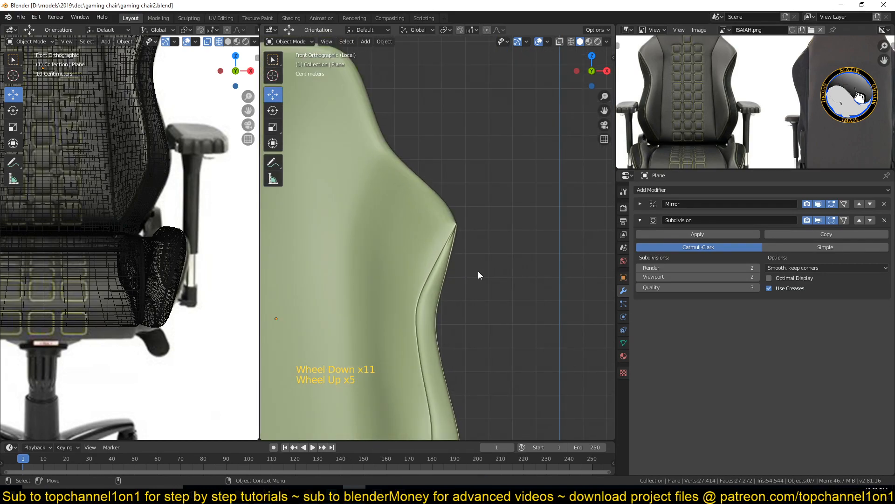
pyautogui.press('Tab')
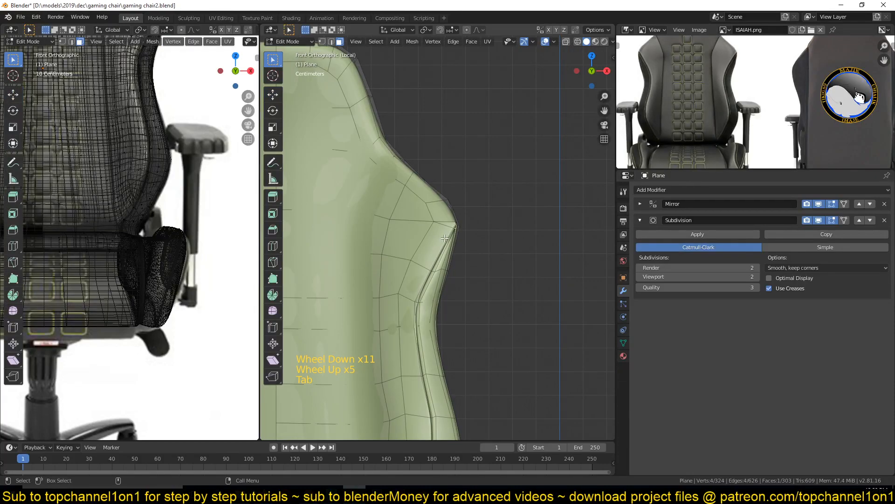
pyautogui.scroll(-3, 445, 239)
pyautogui.keyDown('alt'); pyautogui.click(442, 232); pyautogui.keyUp('alt')
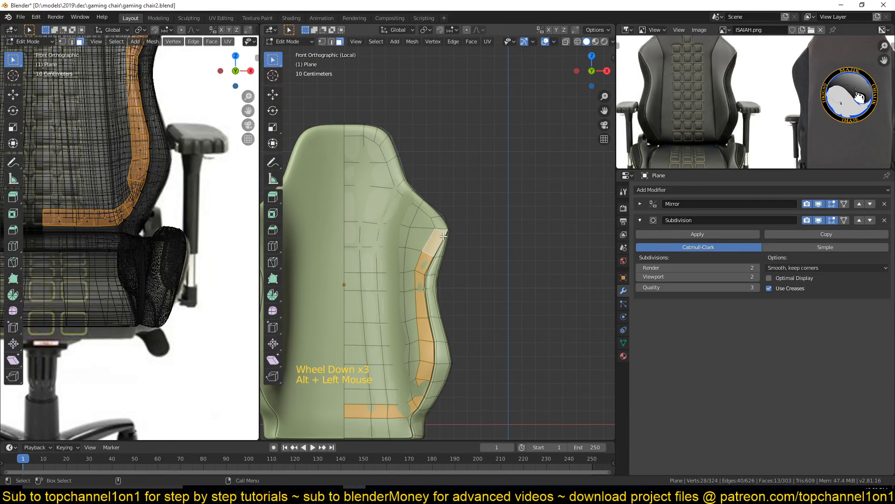
pyautogui.keyDown('alt'); pyautogui.keyDown('shift'); pyautogui.click(440, 220); pyautogui.keyUp('shift'); pyautogui.keyUp('alt')
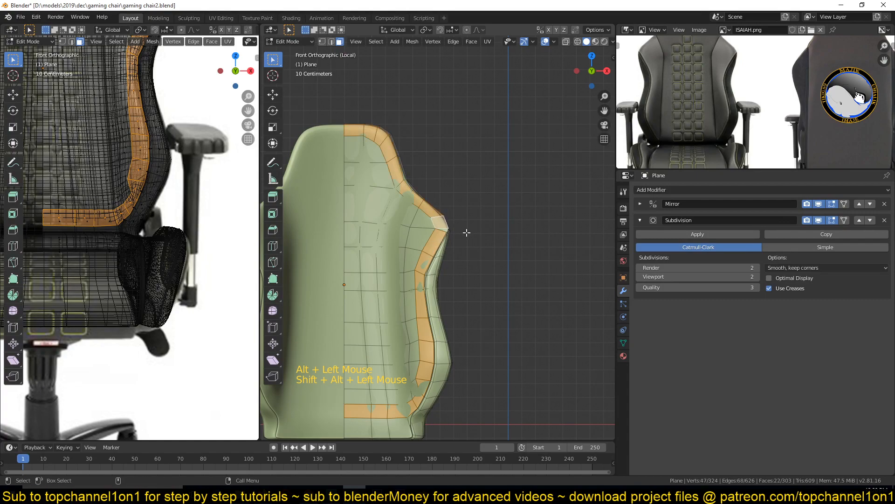
pyautogui.moveTo(466, 232); pyautogui.dragTo(439, 240, button='middle')
pyautogui.scroll(3, 434, 248)
pyautogui.hotkey('alt', 's')
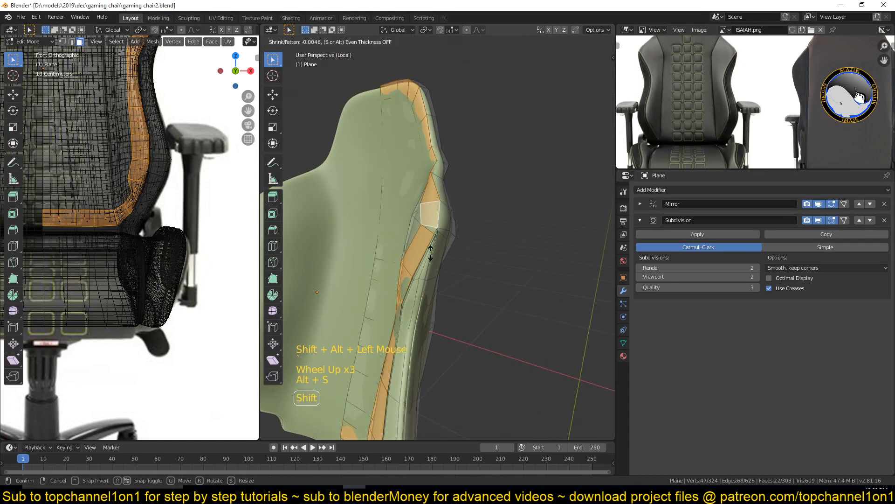
pyautogui.click(429, 233)
pyautogui.press('Tab')
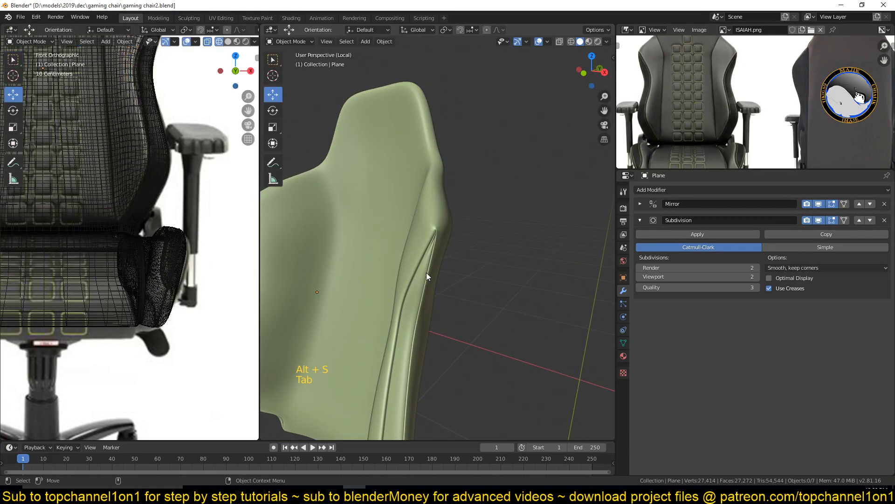
# Offset the four-vertex path along the upper inner side of the bolster slightly with Shrink/Fatten.
pyautogui.scroll(-3, 489, 294)
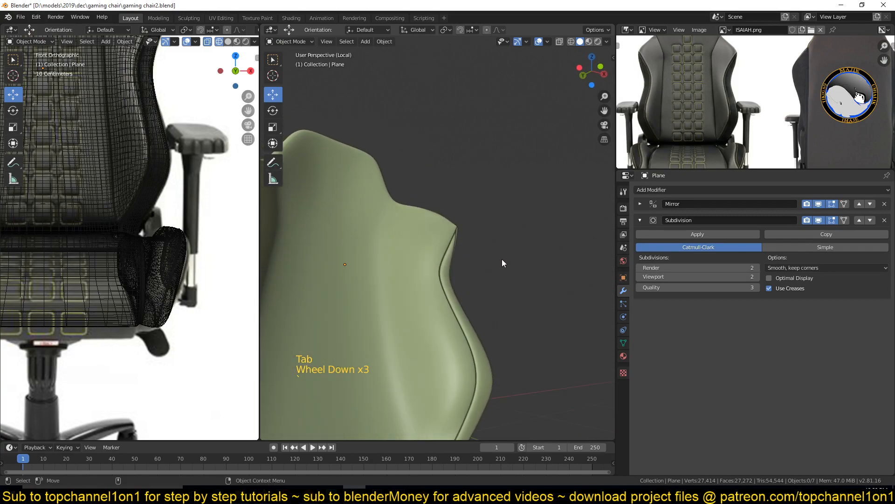
pyautogui.press('Tab')
pyautogui.press('1')
pyautogui.hotkey('alt', 'a')
pyautogui.click(407, 228)
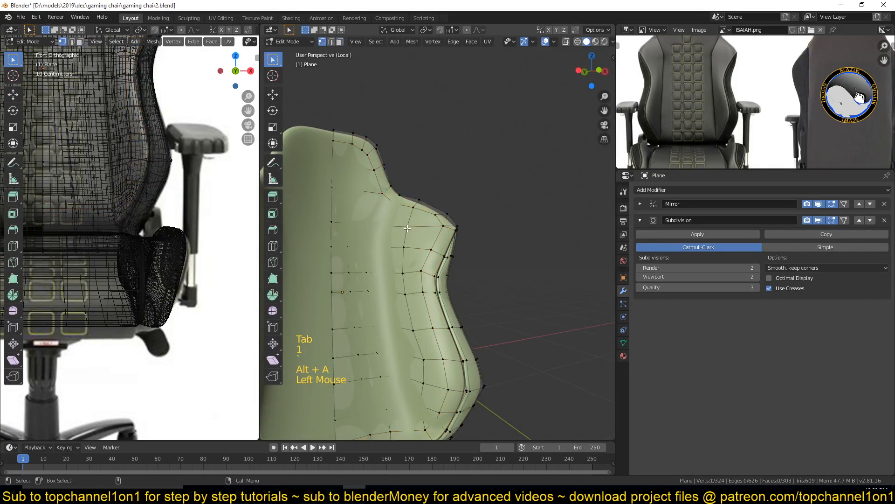
pyautogui.keyDown('ctrl'); pyautogui.click(404, 294); pyautogui.keyUp('ctrl')
pyautogui.hotkey('alt', 's')
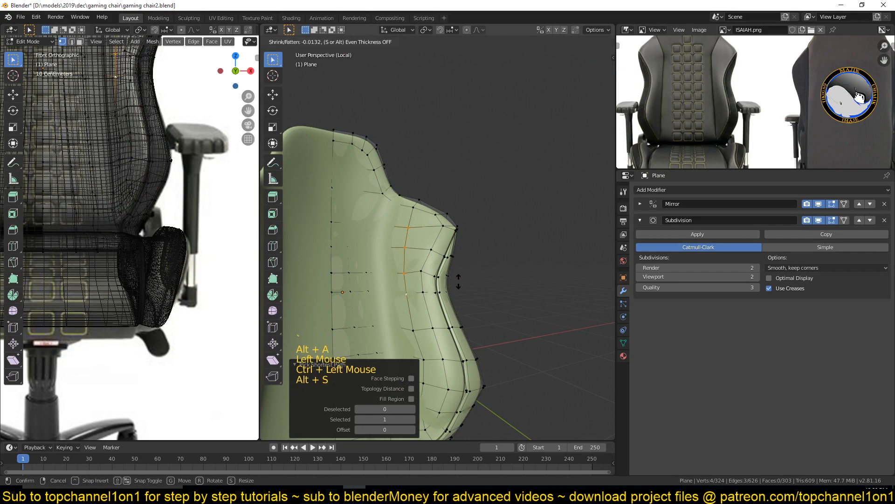
pyautogui.click(460, 261)
# Offset the four-vertex path along the lower inner side of the bolster slightly with Shrink/Fatten.
pyautogui.keyDown('shift'); pyautogui.moveTo(459, 261); pyautogui.dragTo(476, 209, button='middle'); pyautogui.keyUp('shift')
pyautogui.click(436, 277)
pyautogui.keyDown('ctrl'); pyautogui.click(435, 350); pyautogui.keyUp('ctrl')
pyautogui.hotkey('alt', 's')
pyautogui.press('shift')
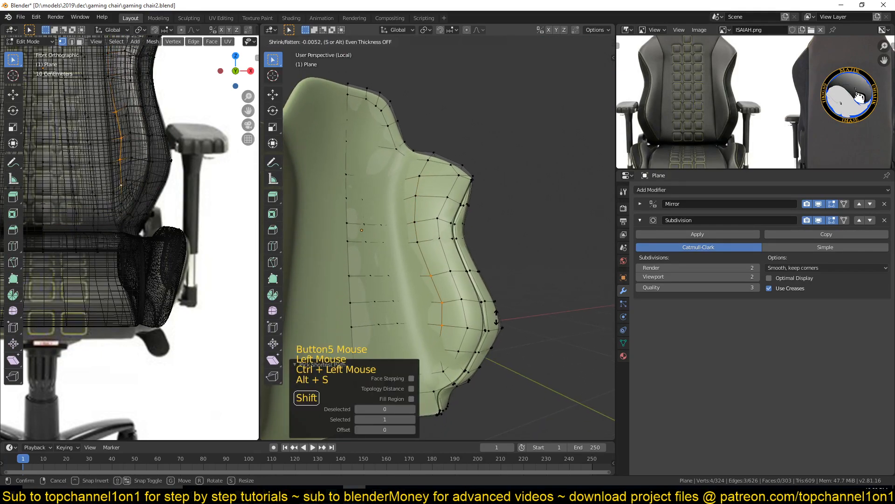
pyautogui.click(504, 294)
# Return to Object Mode, save the file and hide the subdivision in the viewport.
pyautogui.press('Tab')
pyautogui.moveTo(463, 272); pyautogui.dragTo(483, 259, button='middle')
pyautogui.hotkey('ctrl', 's')
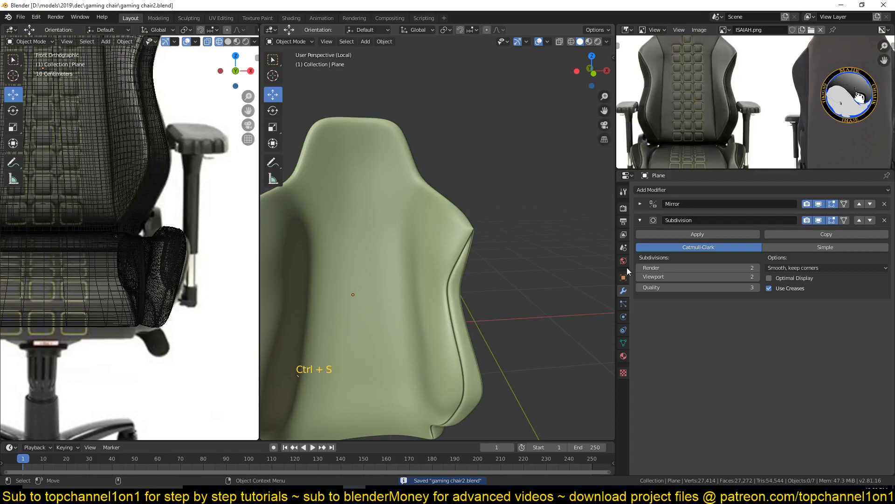
pyautogui.click(818, 220)
pyautogui.click(818, 220)
pyautogui.click(819, 220)
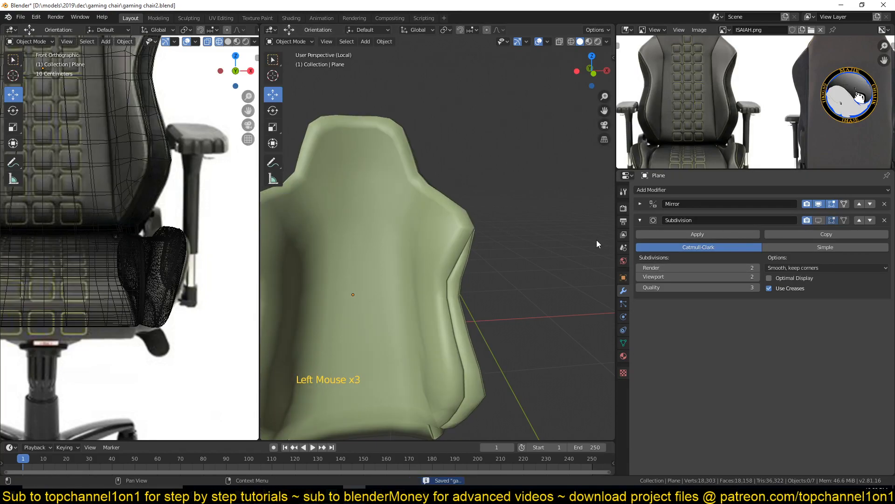
# Enter Edit Mode and examine the mesh topology around the backrest's upper side corner.
pyautogui.press('Tab')
pyautogui.scroll(1, 462, 229)
pyautogui.hotkey('alt', 'a')
pyautogui.moveTo(462, 229); pyautogui.dragTo(450, 220, button='middle')
pyautogui.moveTo(417, 170); pyautogui.dragTo(399, 185, button='middle')
pyautogui.scroll(3, 411, 223)
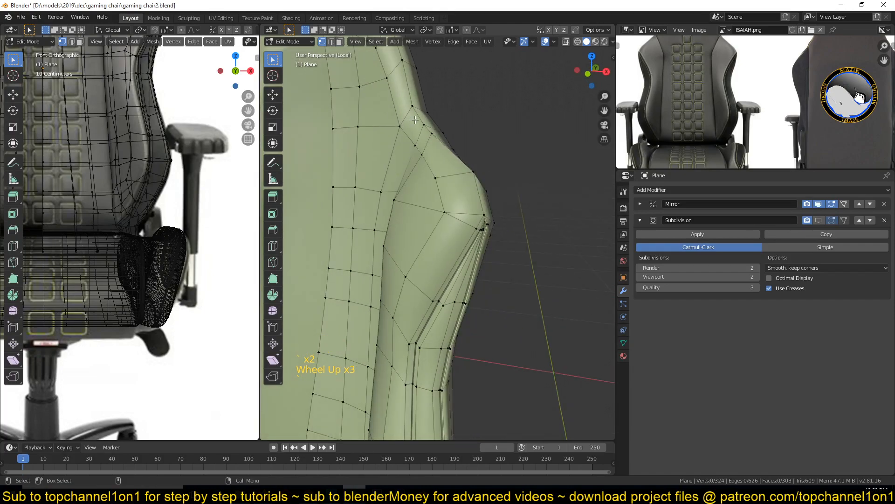
pyautogui.press('3')
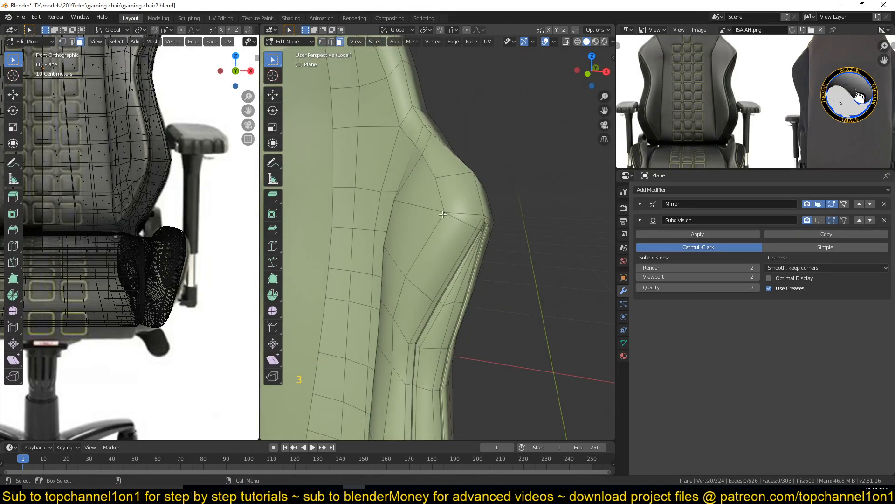
pyautogui.moveTo(383, 181); pyautogui.dragTo(412, 204, button='middle')
pyautogui.press('1')
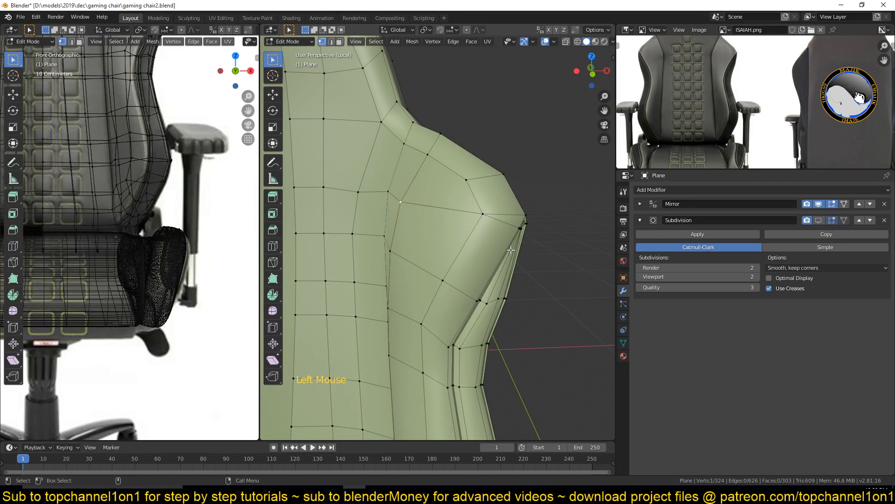
pyautogui.moveTo(531, 241); pyautogui.dragTo(551, 214, button='middle')
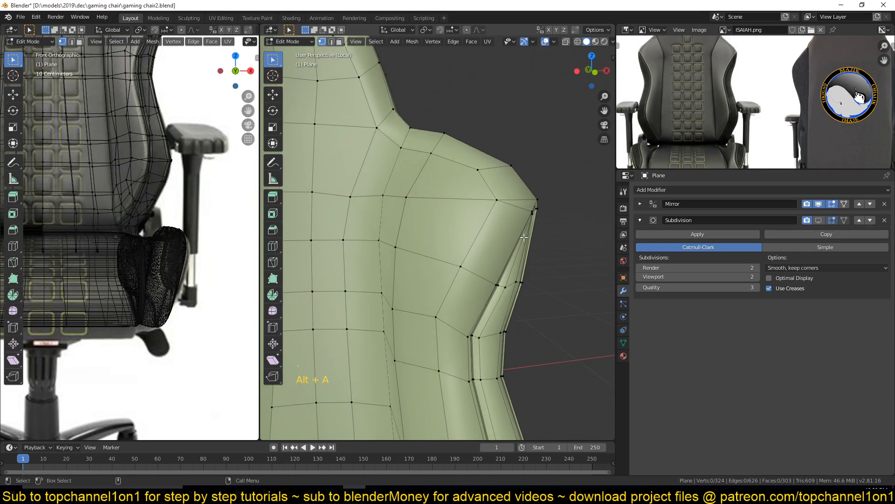
# In wireframe shading, box-select the edges running below the upper side corner and subdivide them once.
pyautogui.press('z')
pyautogui.moveTo(526, 242); pyautogui.dragTo(544, 247, button='middle')
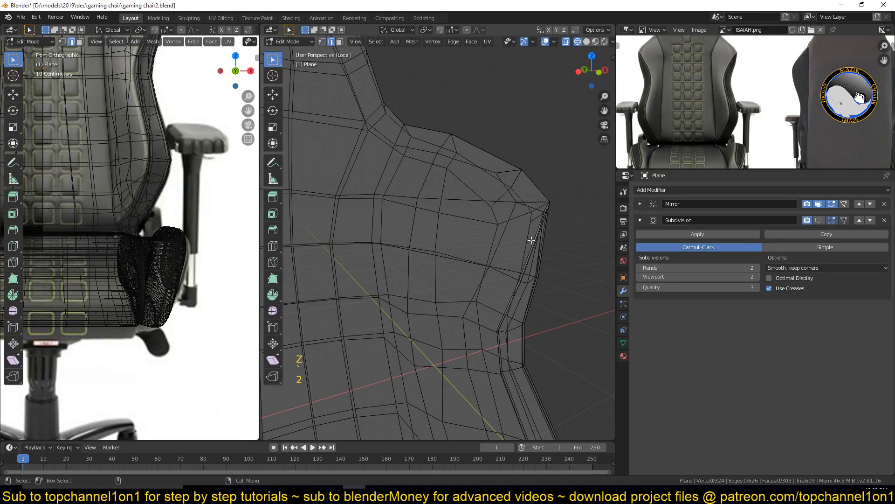
pyautogui.press('b')
pyautogui.moveTo(507, 227); pyautogui.dragTo(554, 243)
pyautogui.rightClick(552, 236)
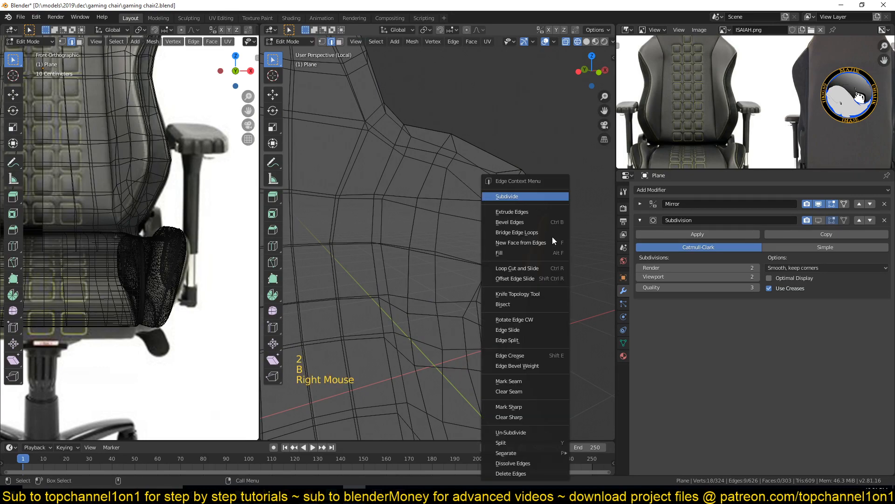
pyautogui.click(538, 198)
pyautogui.press('1')
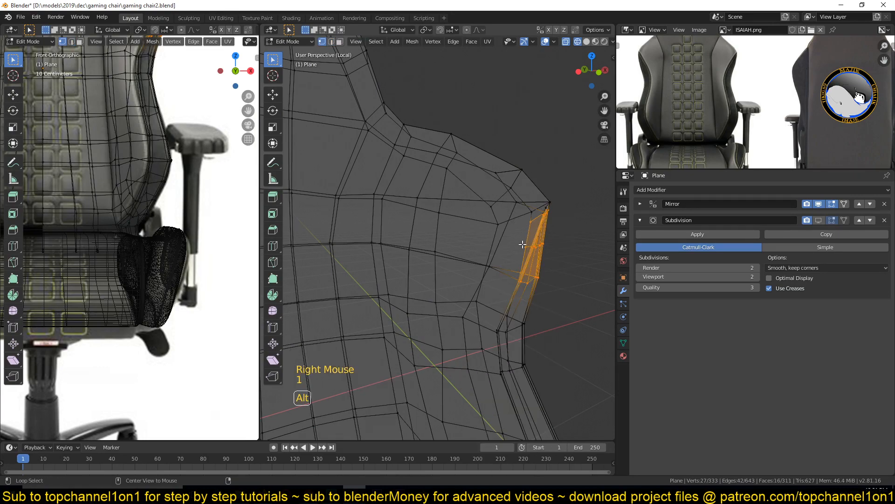
# Select the newly subdivided edge loop below the upper side corner and move it about 0.04 m up in side view.
pyautogui.keyDown('alt'); pyautogui.click(523, 245); pyautogui.keyUp('alt')
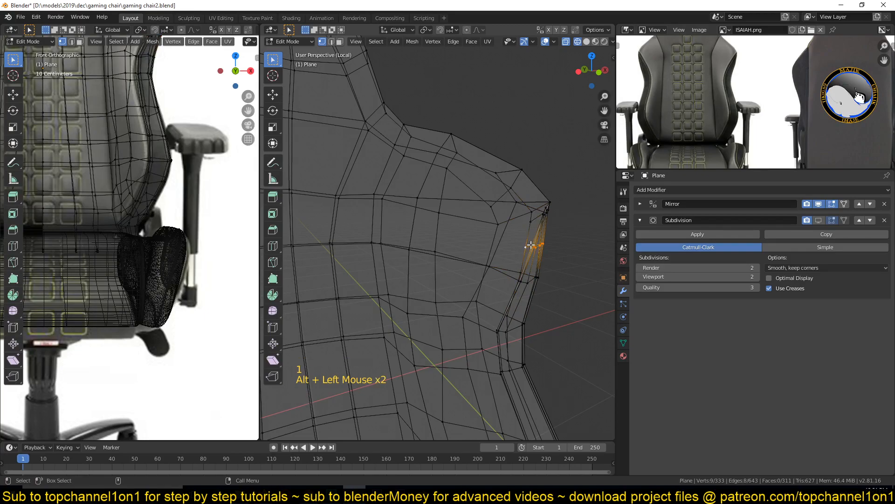
pyautogui.press('KP_1')
pyautogui.press('KP_3')
pyautogui.press('g')
pyautogui.press('g')
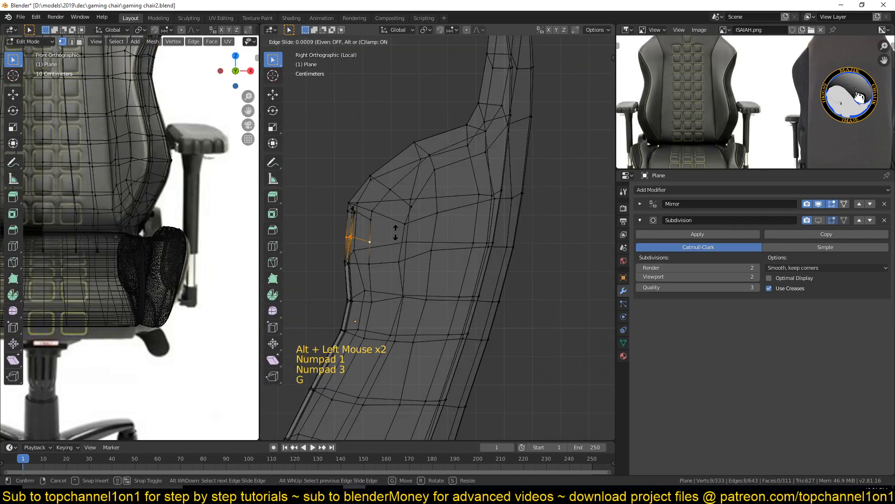
pyautogui.press('g')
pyautogui.click(394, 222)
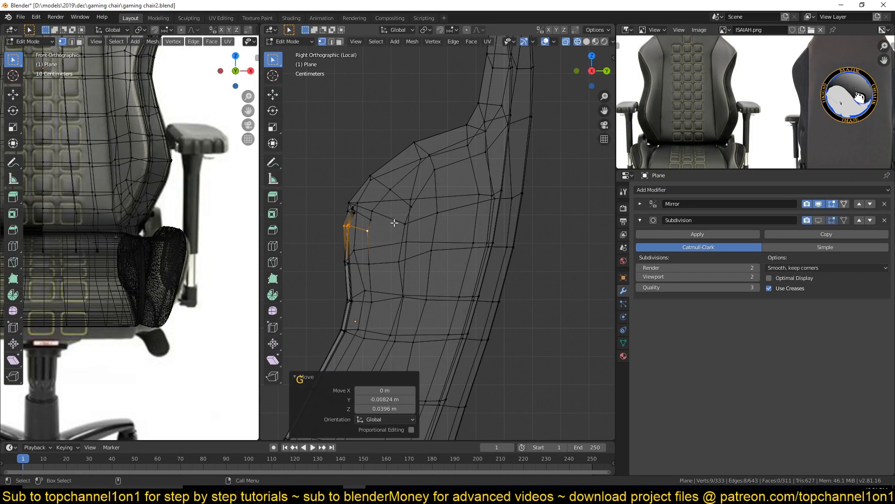
# Switch to solid shading and connect two vertices on the bolster near the upper side corner with an edge.
pyautogui.press('z')
pyautogui.moveTo(457, 234); pyautogui.dragTo(534, 247, button='middle')
pyautogui.scroll(2, 535, 248)
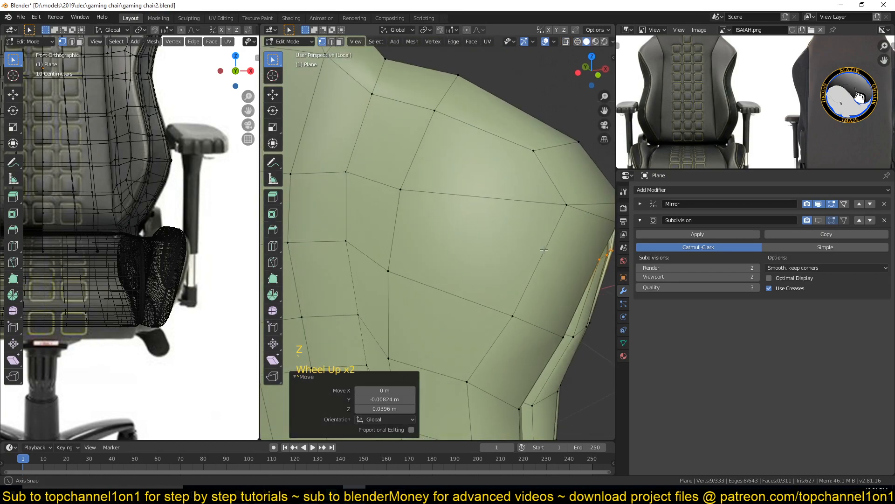
pyautogui.click(405, 191)
pyautogui.moveTo(475, 229); pyautogui.dragTo(440, 208, button='middle')
pyautogui.keyDown('shift'); pyautogui.click(471, 227); pyautogui.keyUp('shift')
pyautogui.press('j')
# Dissolve the surplus edge loop below the backrest's upper side corner.
pyautogui.hotkey('alt', 'a')
pyautogui.press('2')
pyautogui.keyDown('alt'); pyautogui.click(444, 201); pyautogui.keyUp('alt')
pyautogui.hotkey('ctrl', 'x')
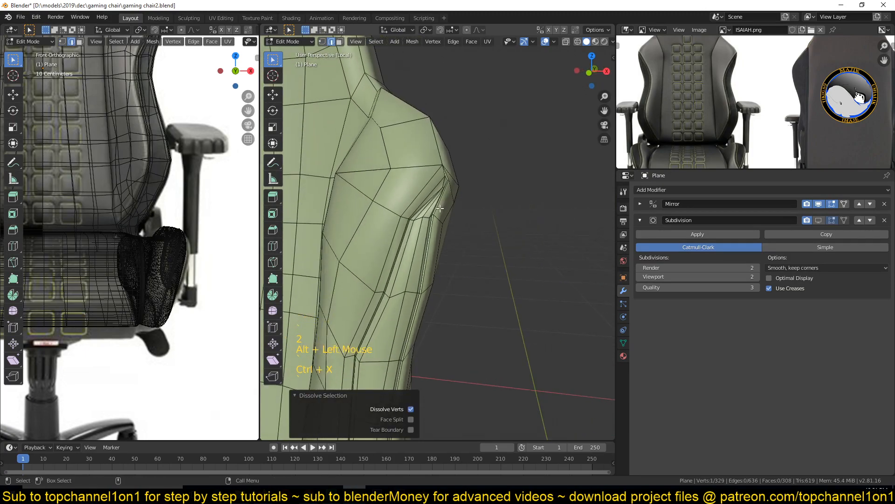
# Select the three vertices on the seam's inner edge at the corner and move them about -0.0037 m in X and 0.0033 m in Z.
pyautogui.scroll(1, 439, 208)
pyautogui.press('1')
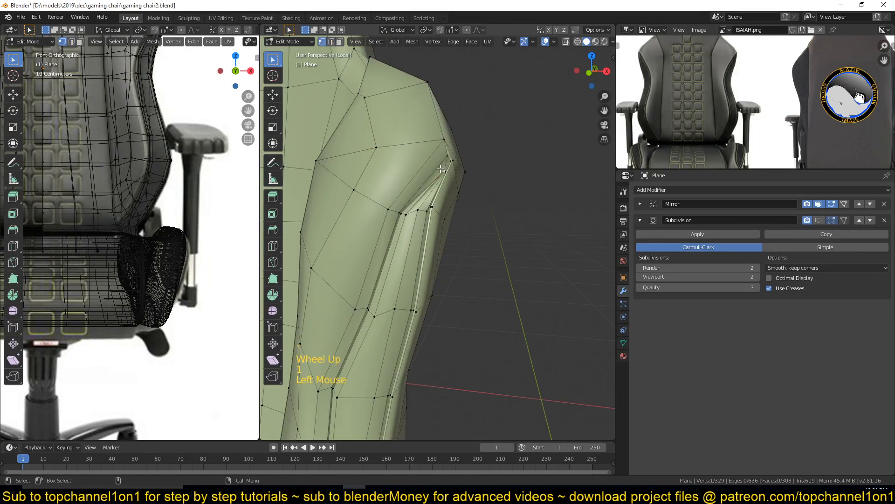
pyautogui.press('KP_Decimal')
pyautogui.scroll(-5, 470, 244)
pyautogui.scroll(2, 471, 244)
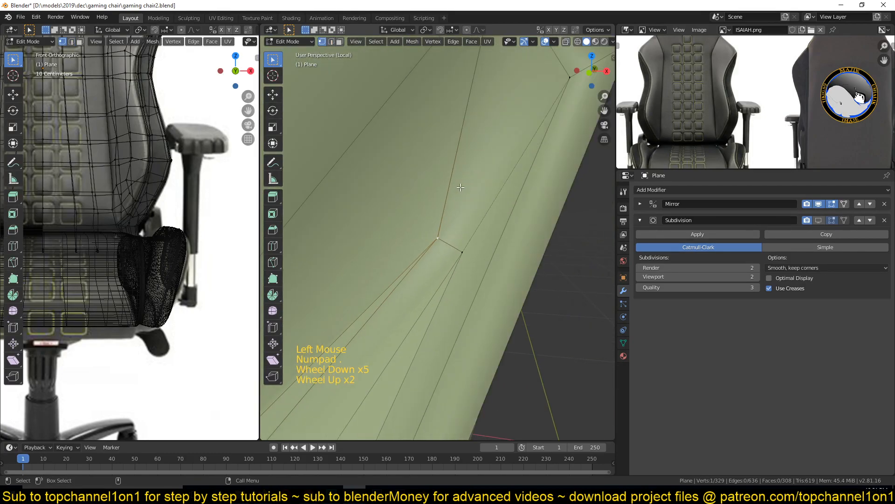
pyautogui.keyDown('ctrl'); pyautogui.click(471, 244); pyautogui.keyUp('ctrl')
pyautogui.scroll(-6, 471, 244)
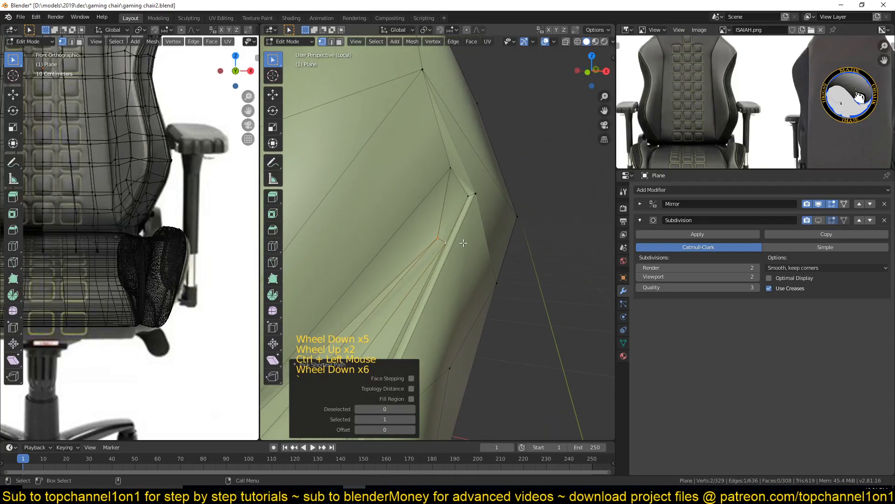
pyautogui.keyDown('shift'); pyautogui.click(448, 171); pyautogui.keyUp('shift')
pyautogui.scroll(-2, 449, 172)
pyautogui.press('KP_1')
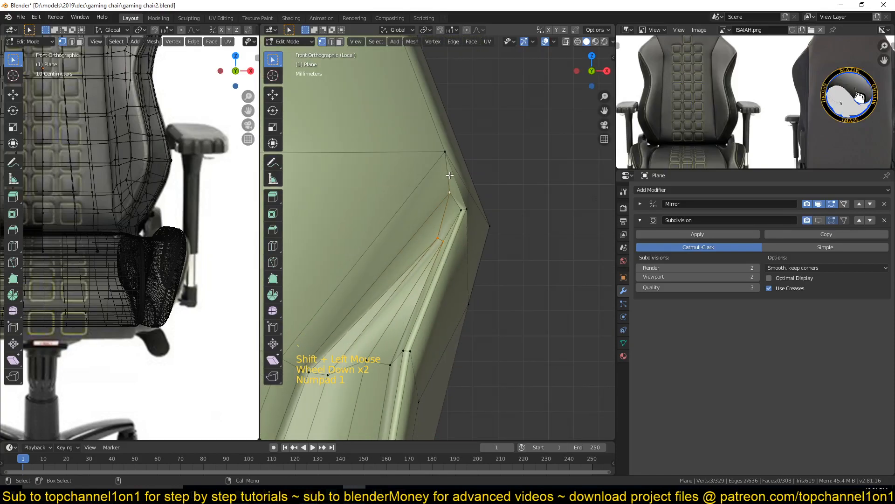
pyautogui.press('g')
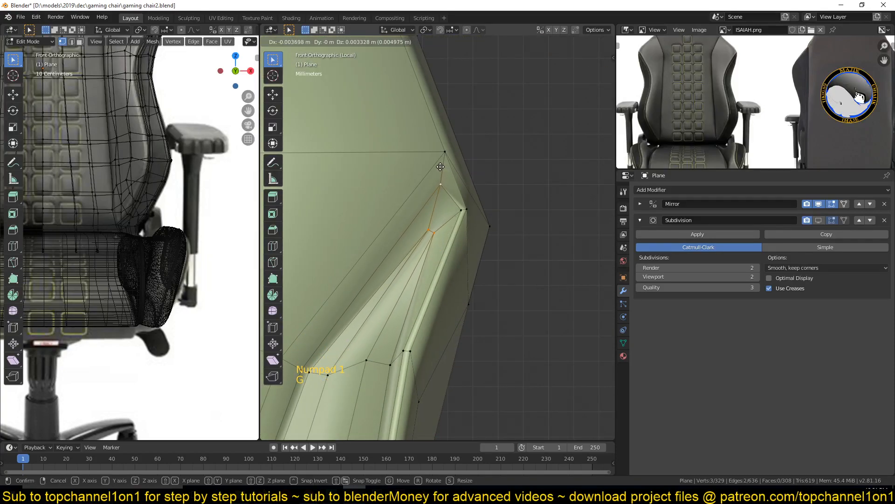
pyautogui.click(441, 167)
pyautogui.scroll(-4, 430, 263)
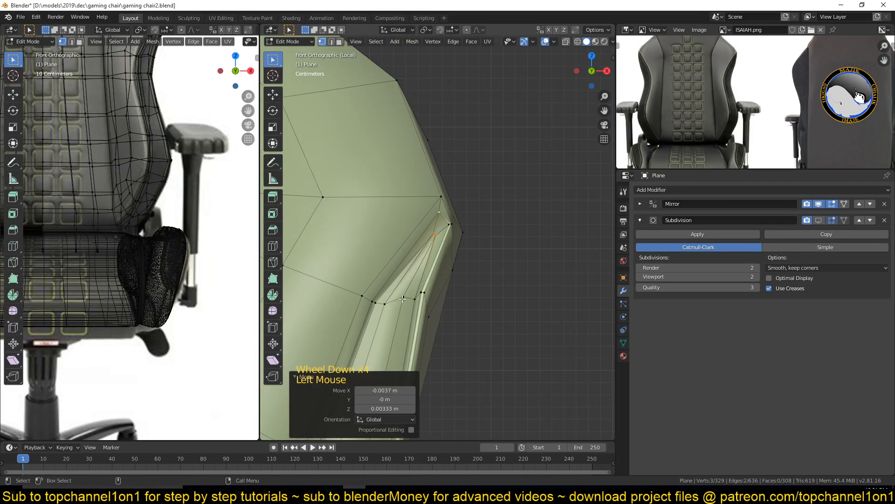
pyautogui.press('g')
pyautogui.scroll(1, 406, 301)
# Move the two middle vertices of the inset strip's cross edge, just below the corner, slightly down in front view.
pyautogui.hotkey('alt', 'a')
pyautogui.keyDown('shift'); pyautogui.moveTo(409, 300); pyautogui.dragTo(435, 260, button='middle'); pyautogui.keyUp('shift')
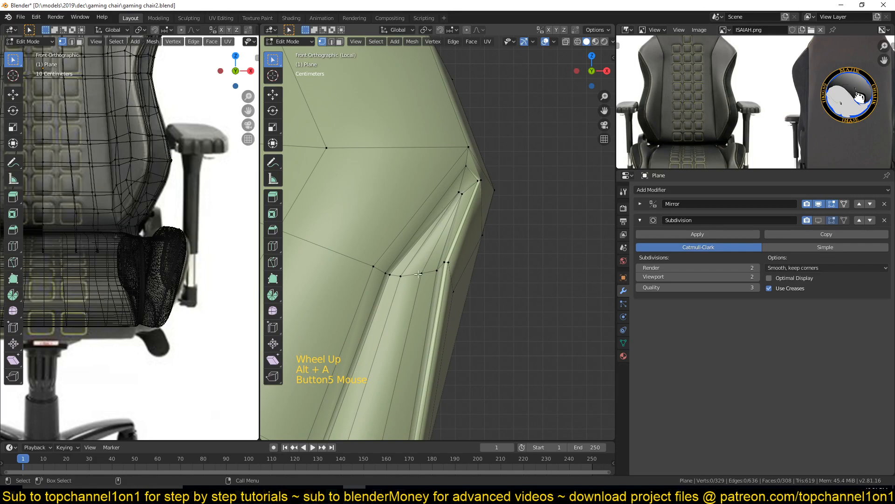
pyautogui.scroll(-7, 417, 275)
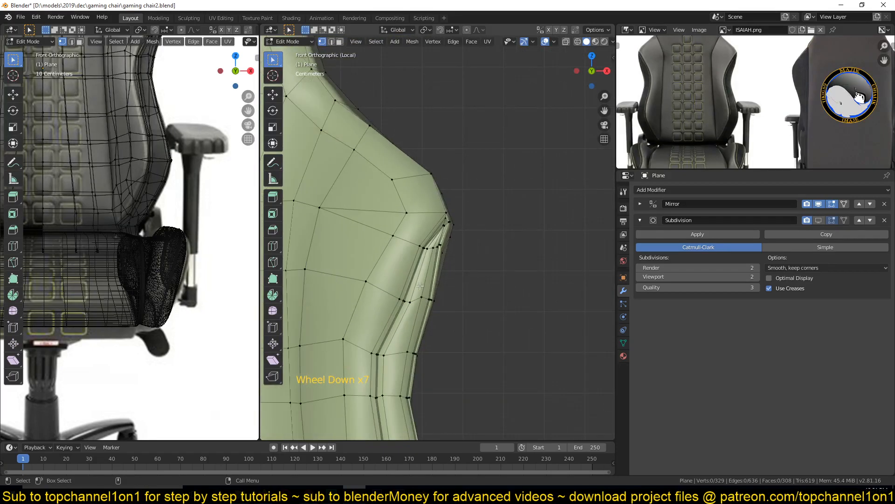
pyautogui.scroll(8, 420, 285)
pyautogui.scroll(-10, 420, 286)
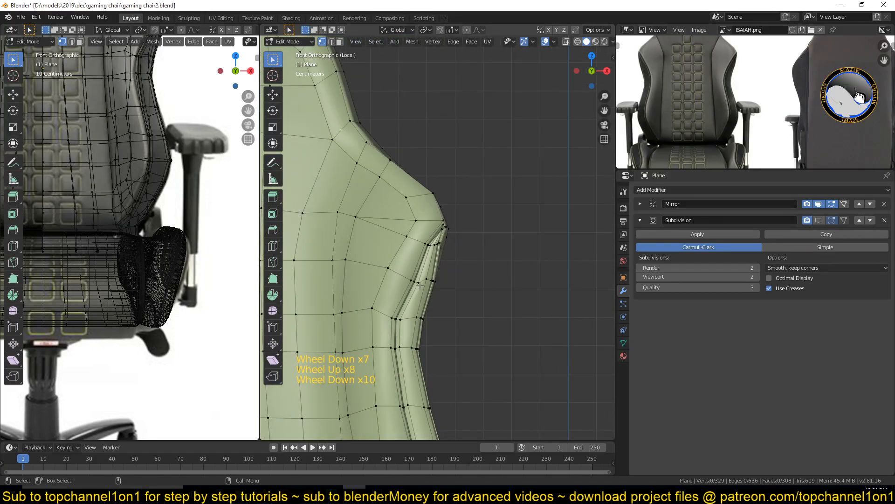
pyautogui.scroll(11, 419, 286)
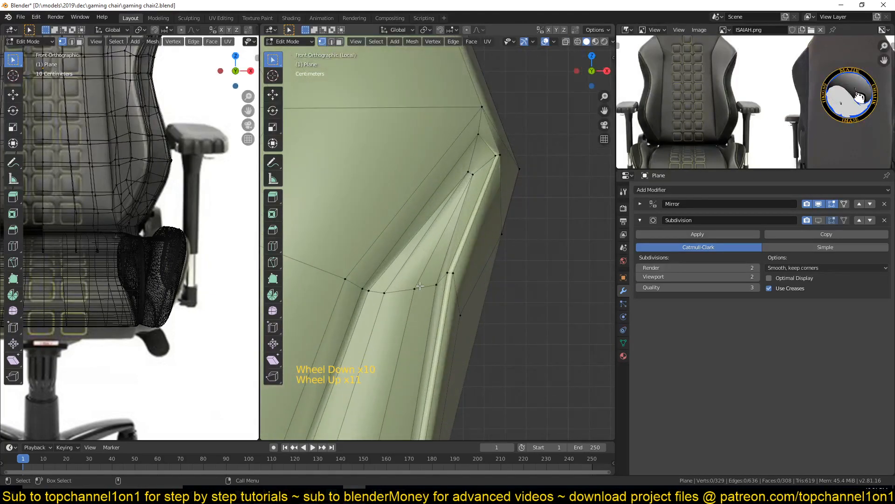
pyautogui.click(397, 297)
pyautogui.keyDown('shift'); pyautogui.click(413, 296); pyautogui.keyUp('shift')
pyautogui.press('g')
pyautogui.press('g')
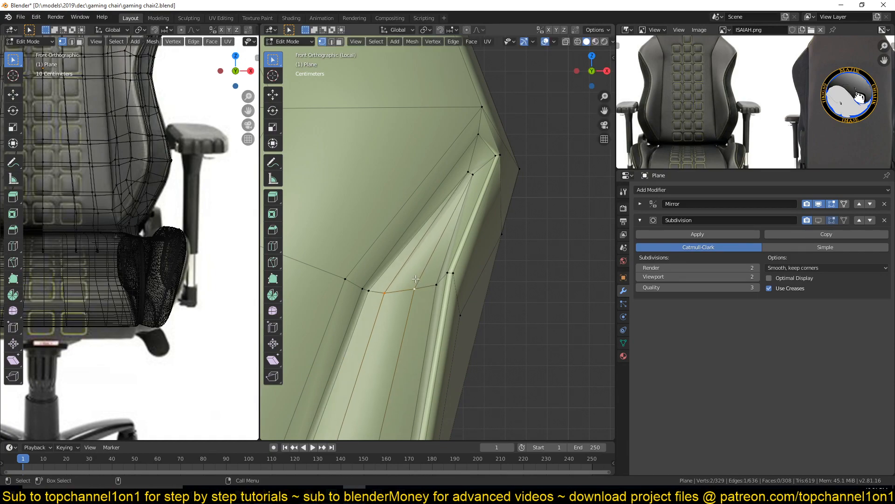
pyautogui.press('g')
pyautogui.click(416, 299)
# Dissolve the two edges running from the inset strip's middle vertices up to the corner.
pyautogui.press('2')
pyautogui.hotkey('ctrl', 'x')
pyautogui.click(409, 277)
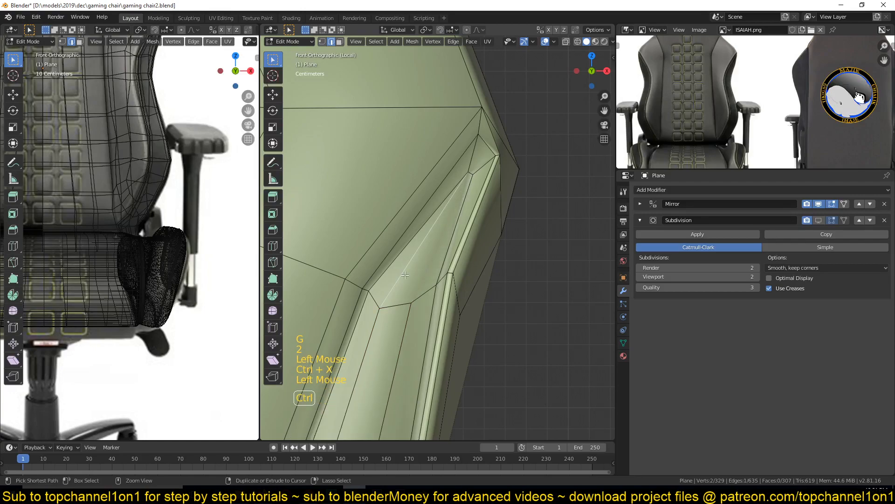
pyautogui.hotkey('ctrl', 'x')
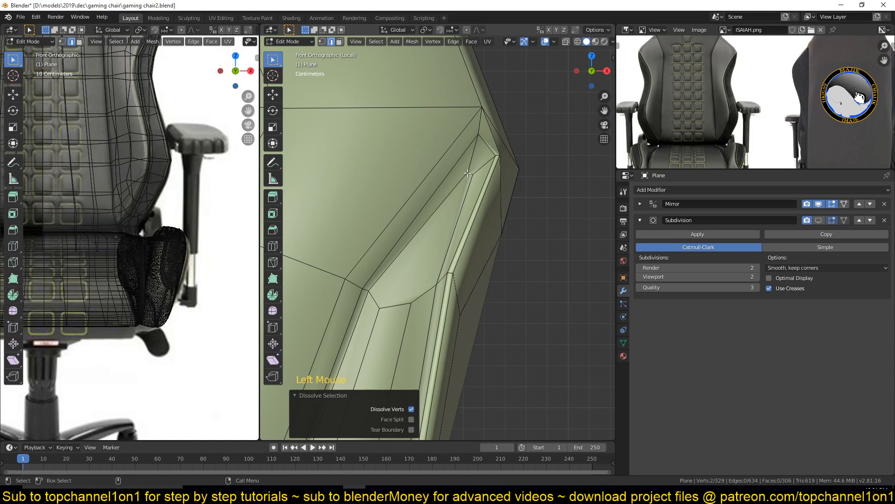
pyautogui.hotkey('ctrl', 'x')
pyautogui.hotkey('ctrl', 'z')
# Connect the two side vertices across the strip just below the corner and check the surface in Object Mode.
pyautogui.press('1')
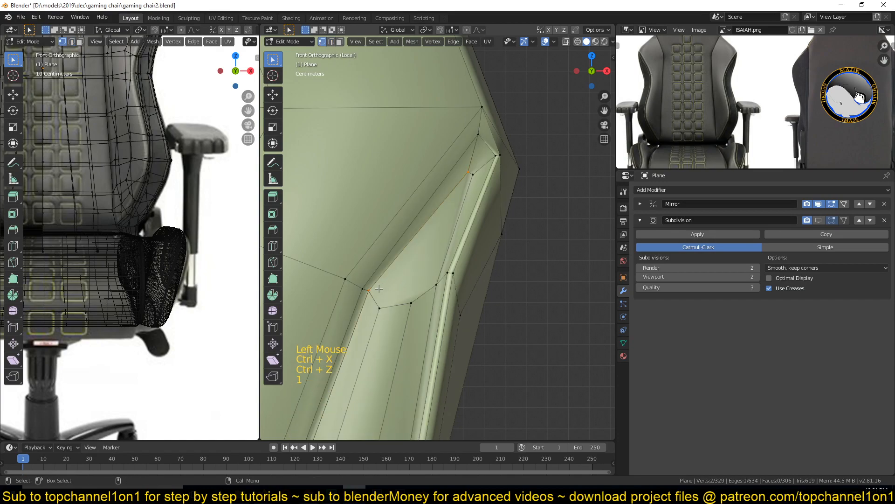
pyautogui.click(379, 288)
pyautogui.keyDown('shift'); pyautogui.click(426, 282); pyautogui.keyUp('shift')
pyautogui.press('j')
pyautogui.hotkey('alt', 'a')
pyautogui.press('Tab')
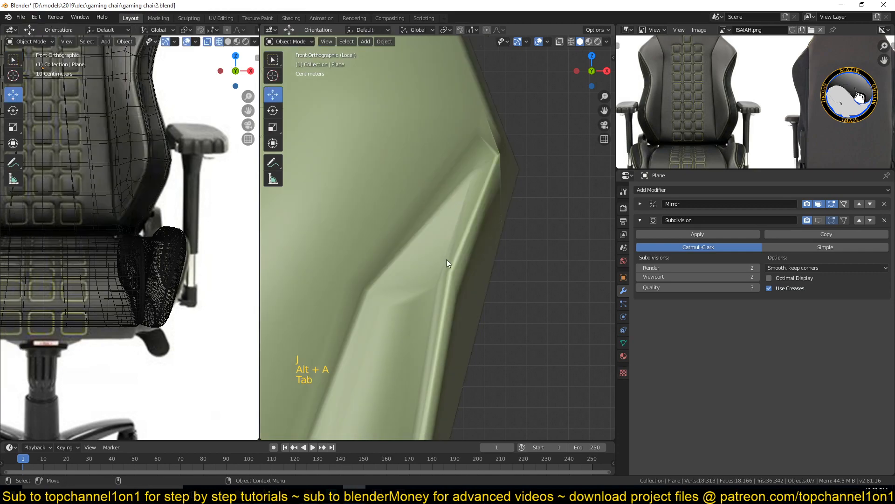
pyautogui.scroll(-2, 500, 203)
pyautogui.press('Tab')
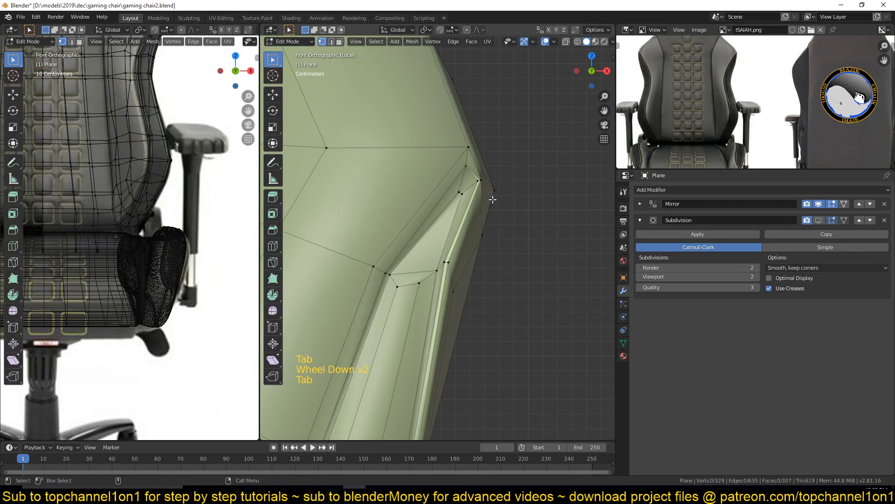
# Add one loop cut along the backrest's outer side behind the seam and slide it toward the front edge.
pyautogui.moveTo(461, 172); pyautogui.dragTo(391, 195, button='middle')
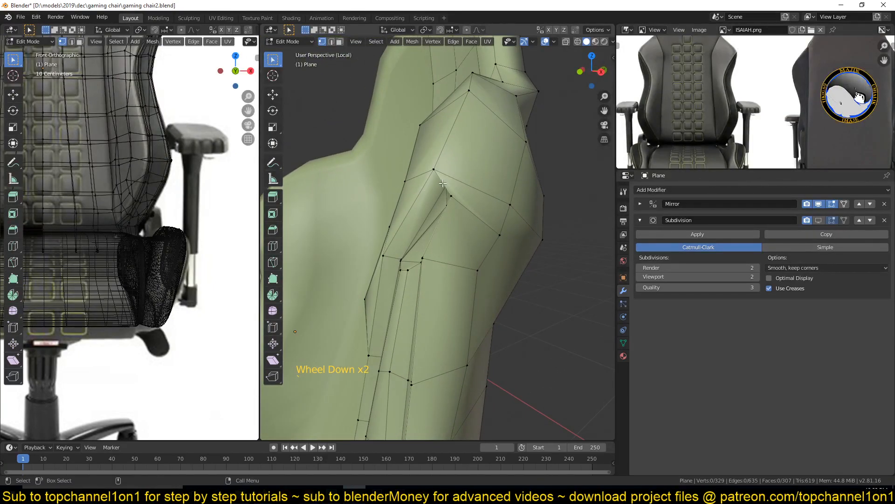
pyautogui.scroll(-3, 443, 187)
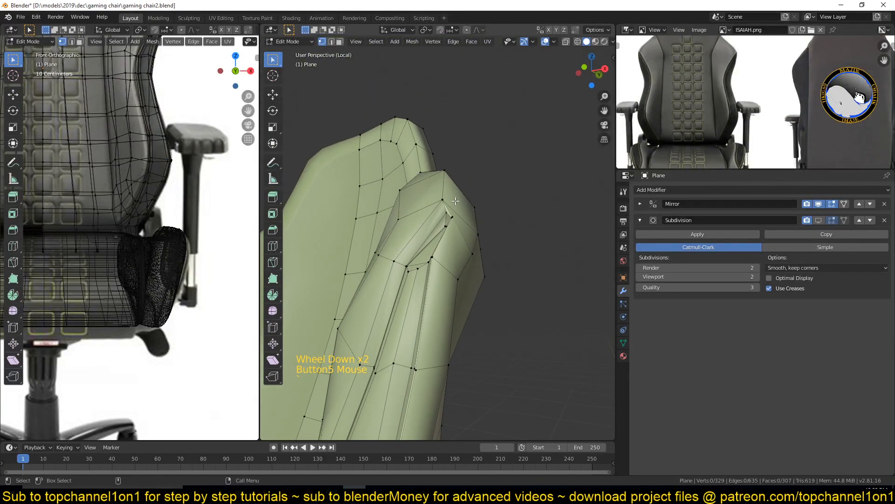
pyautogui.hotkey('ctrl', 'r')
pyautogui.click(458, 185)
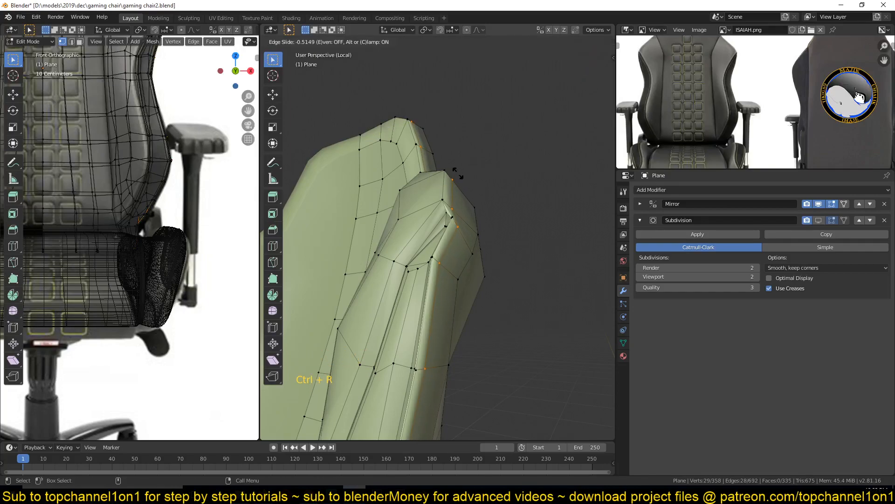
pyautogui.click(458, 170)
# Select the ten-vertex path along the backrest's outer edge from the side corner upward and offset it slightly with Shrink/Fatten.
pyautogui.click(451, 200)
pyautogui.scroll(-4, 451, 200)
pyautogui.moveTo(451, 200); pyautogui.dragTo(432, 210, button='middle')
pyautogui.press('`')
pyautogui.keyDown('shift'); pyautogui.moveTo(502, 153); pyautogui.dragTo(433, 298, button='middle'); pyautogui.keyUp('shift')
pyautogui.moveTo(716, 105); pyautogui.dragTo(725, 148, button='middle')
pyautogui.scroll(2, 440, 319)
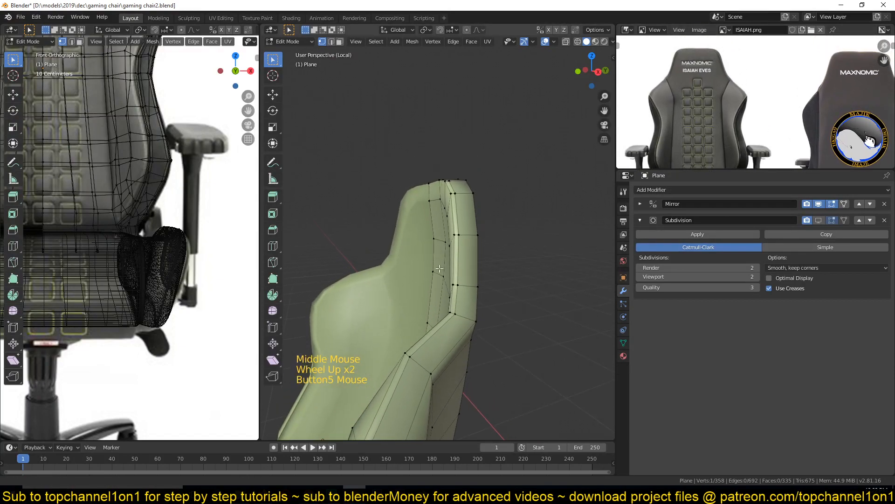
pyautogui.scroll(3, 440, 319)
pyautogui.moveTo(440, 318); pyautogui.dragTo(528, 80, button='middle')
pyautogui.keyDown('ctrl'); pyautogui.click(508, 75); pyautogui.keyUp('ctrl')
pyautogui.press('`')
pyautogui.moveTo(554, 175); pyautogui.dragTo(263, 111, button='middle')
pyautogui.scroll(-3, 420, 139)
pyautogui.moveTo(420, 209); pyautogui.dragTo(514, 192, button='middle')
pyautogui.scroll(3, 515, 192)
pyautogui.hotkey('alt', 's')
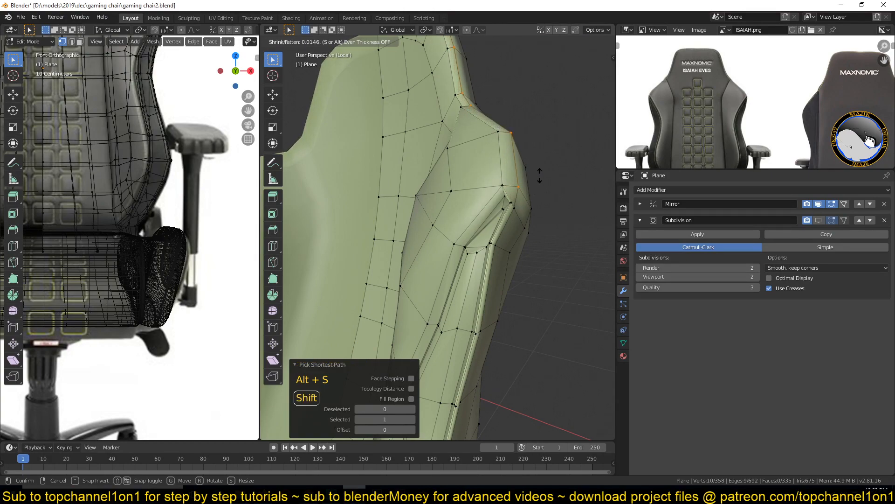
pyautogui.click(537, 183)
pyautogui.scroll(2, 503, 249)
# Preview the backrest with the subdivision briefly shown in Object Mode and return to Edit Mode.
pyautogui.press('Tab')
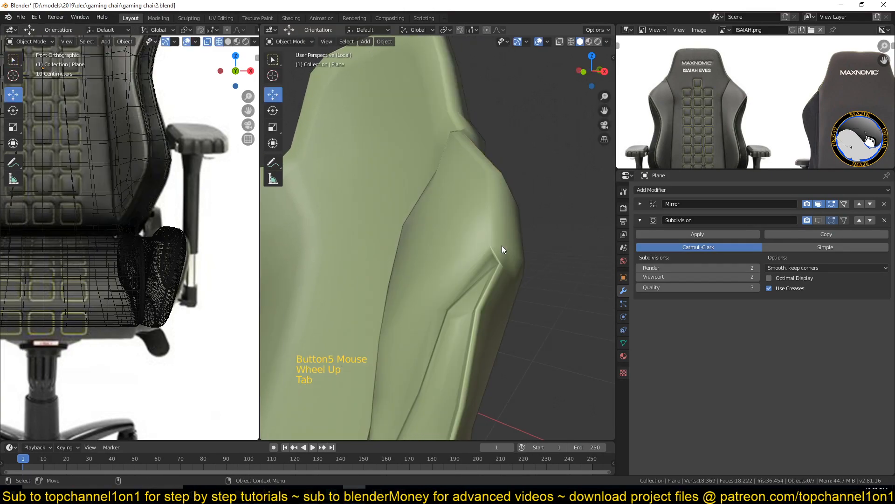
pyautogui.click(818, 221)
pyautogui.click(819, 220)
pyautogui.scroll(1, 497, 256)
pyautogui.press('Tab')
# Try to add a loop cut through the narrow face strip along the bolster's outer edge.
pyautogui.hotkey('ctrl', 'r')
pyautogui.click(503, 168)
pyautogui.press('2')
pyautogui.hotkey('ctrl', 'z')
pyautogui.hotkey('ctrl', 'z')
pyautogui.press('2')
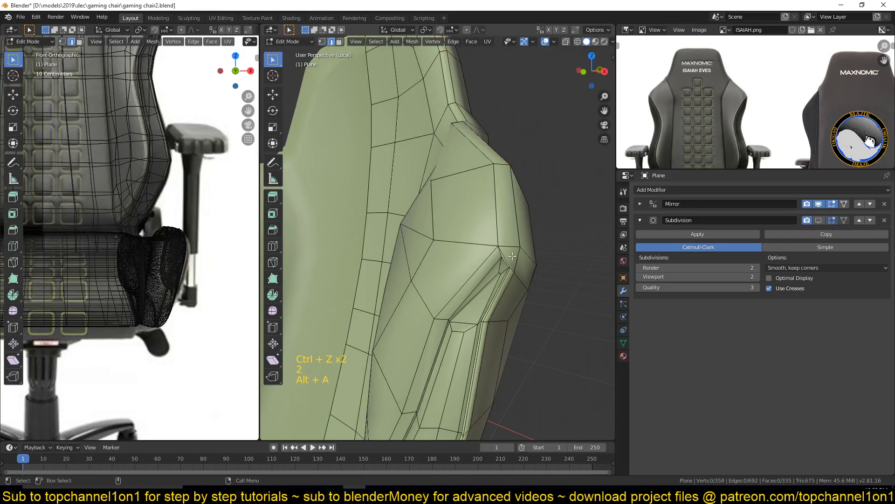
pyautogui.hotkey('ctrl', 'r')
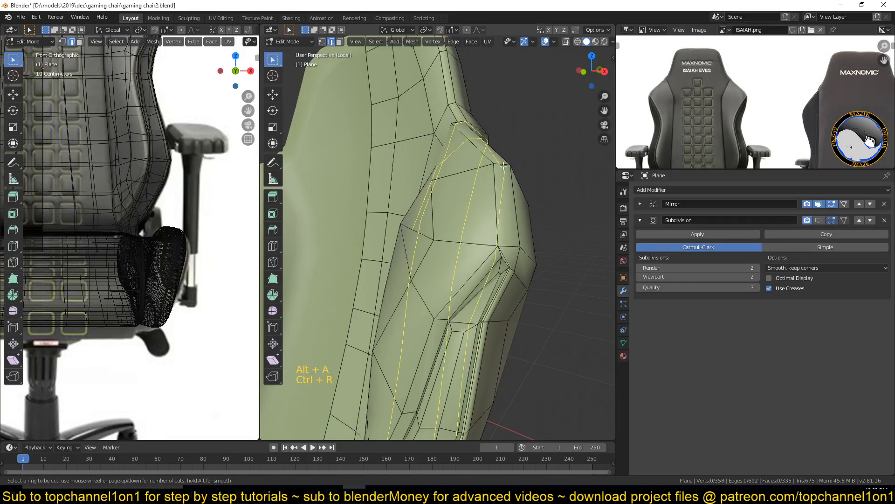
pyautogui.click(508, 183)
pyautogui.rightClick(508, 182)
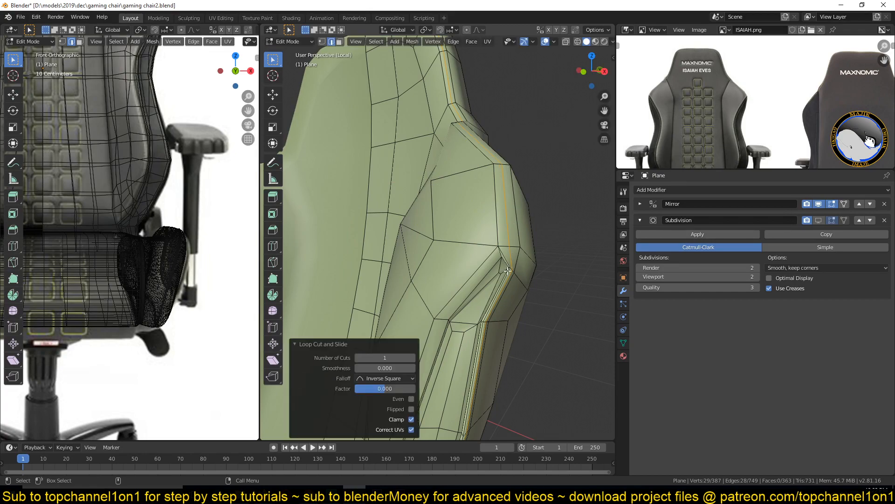
pyautogui.hotkey('ctrl', 'z')
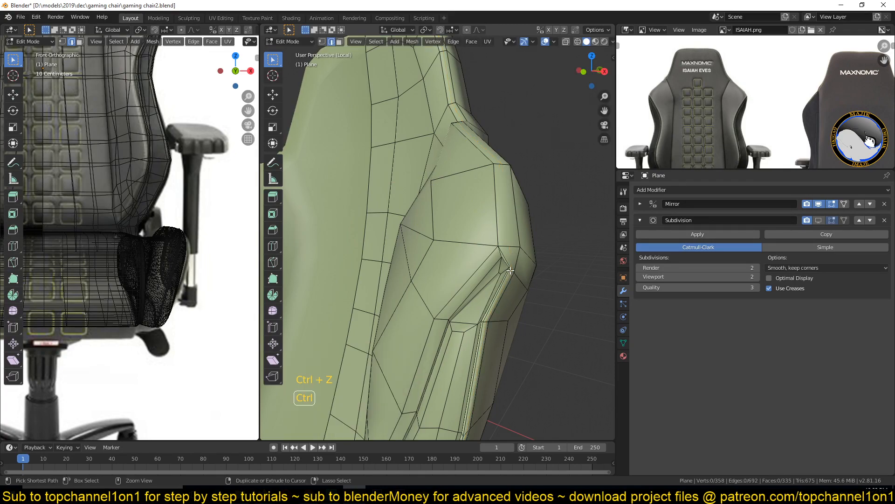
# Dissolve the short edge beside the seam below the corner and add a centred loop cut along the upper outer edge strip.
pyautogui.click(487, 323)
pyautogui.hotkey('ctrl', 'x')
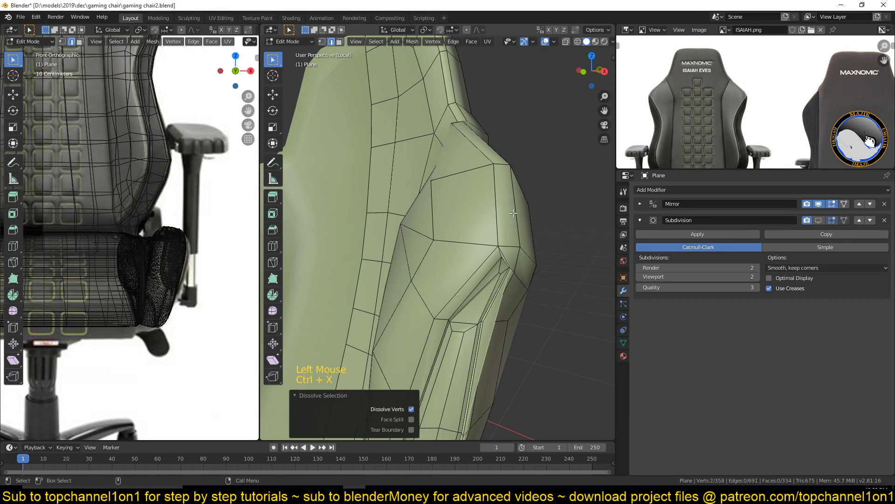
pyautogui.hotkey('ctrl', 'r')
pyautogui.click(504, 241)
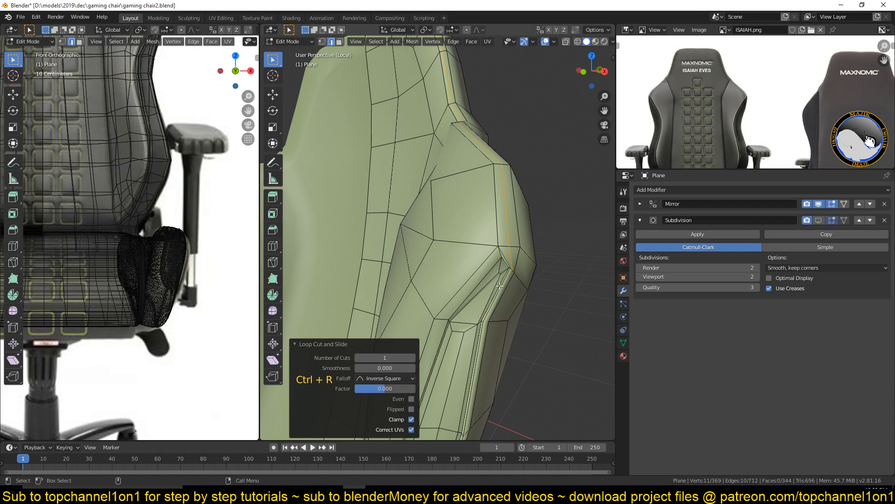
# Connect two vertices across the narrow strip beside the seam below the corner.
pyautogui.press('1')
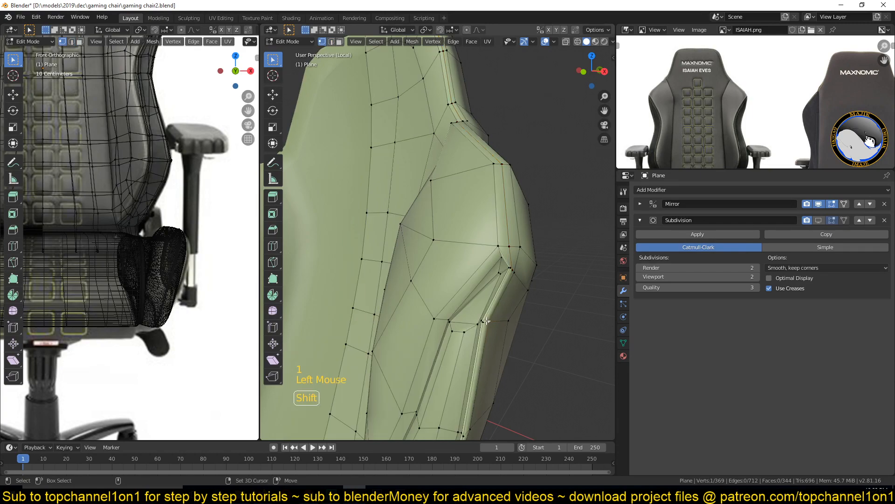
pyautogui.press('j')
pyautogui.scroll(2, 487, 341)
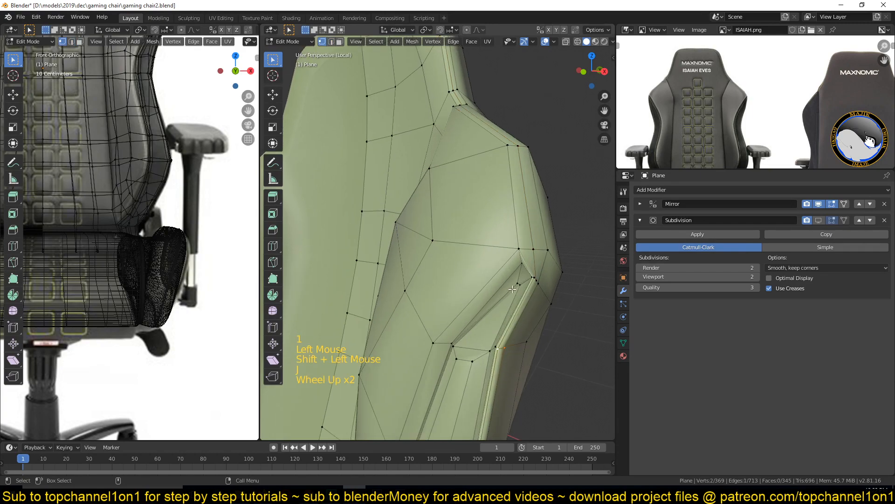
# Select the edge loop along the outer rim of the backrest's side wing and fatten it slightly along its normals.
pyautogui.hotkey('alt', 'a')
pyautogui.press('2')
pyautogui.keyDown('alt'); pyautogui.click(572, 282); pyautogui.keyUp('alt')
pyautogui.hotkey('alt', 's')
pyautogui.press('shift')
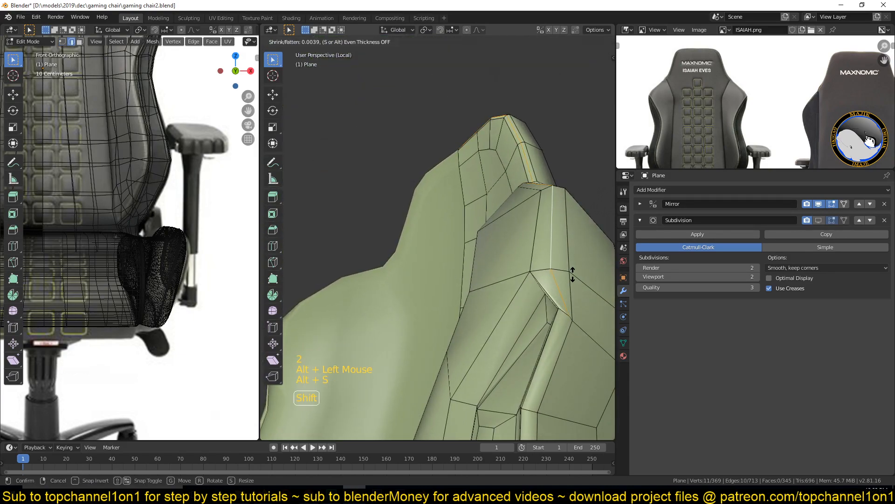
pyautogui.keyDown('shift'); pyautogui.click(572, 274); pyautogui.keyUp('shift')
# Merge the two neighbouring vertices where the seam groove meets the side wing's rim.
pyautogui.press('1')
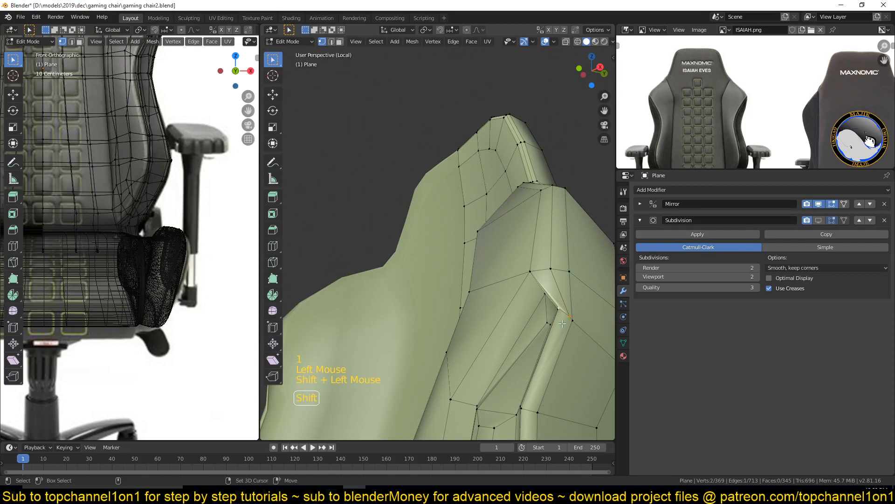
pyautogui.hotkey('alt', 'm')
pyautogui.click(558, 331)
pyautogui.hotkey('alt', 'a')
pyautogui.moveTo(559, 330); pyautogui.dragTo(548, 336, button='middle')
pyautogui.scroll(4, 547, 328)
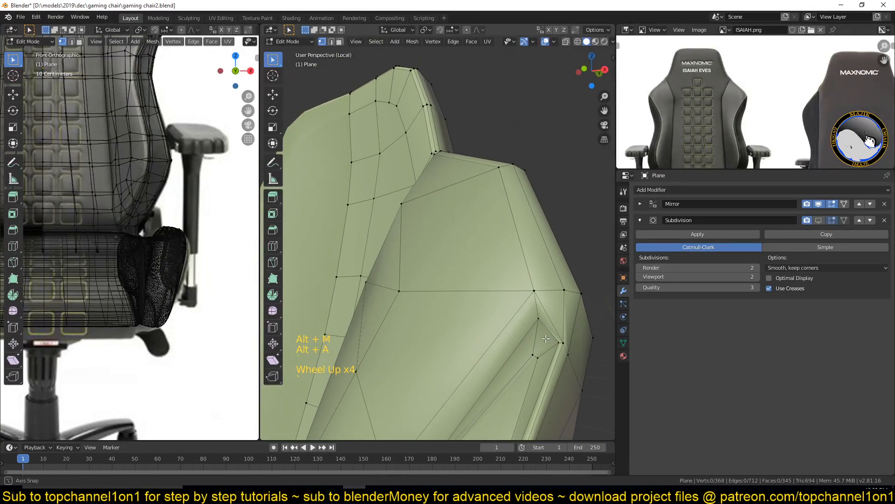
# Dissolve the short edge at the tip of the seam groove below the side wing's corner.
pyautogui.press('2')
pyautogui.scroll(-4, 547, 332)
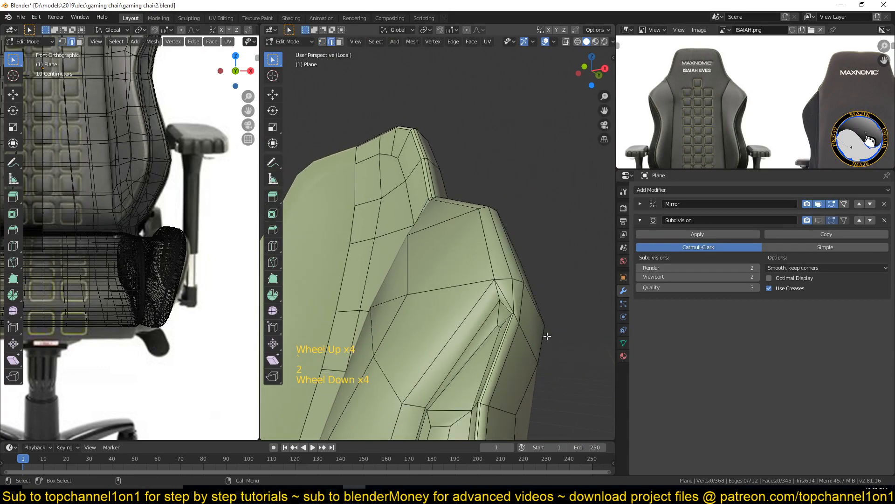
pyautogui.scroll(3, 545, 345)
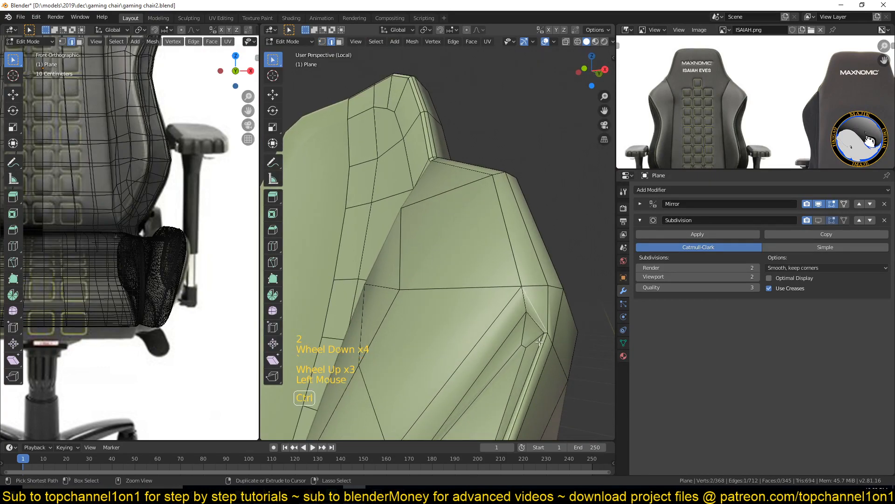
pyautogui.hotkey('ctrl', 'x')
pyautogui.scroll(-2, 539, 348)
pyautogui.scroll(2, 539, 357)
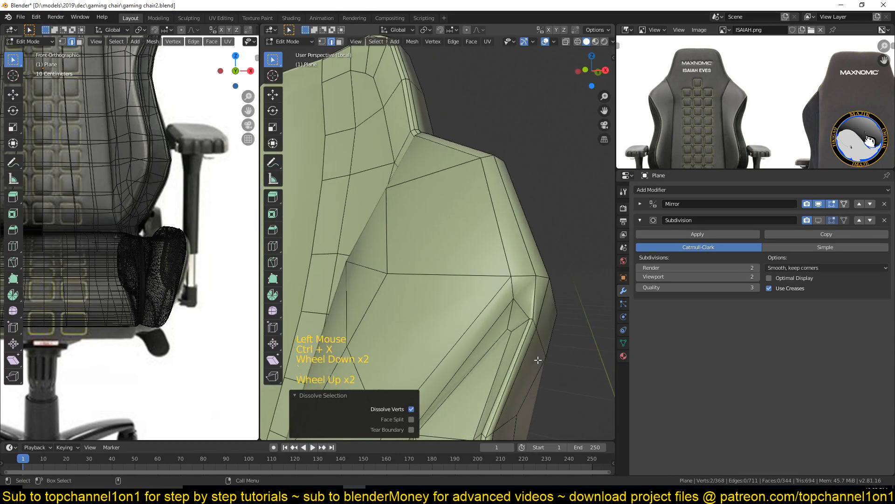
# Dissolve the extra edge in the narrow fold inside the upper end of the seam groove.
pyautogui.scroll(-2, 538, 360)
pyautogui.scroll(3, 538, 352)
pyautogui.moveTo(539, 350); pyautogui.dragTo(527, 179, button='middle')
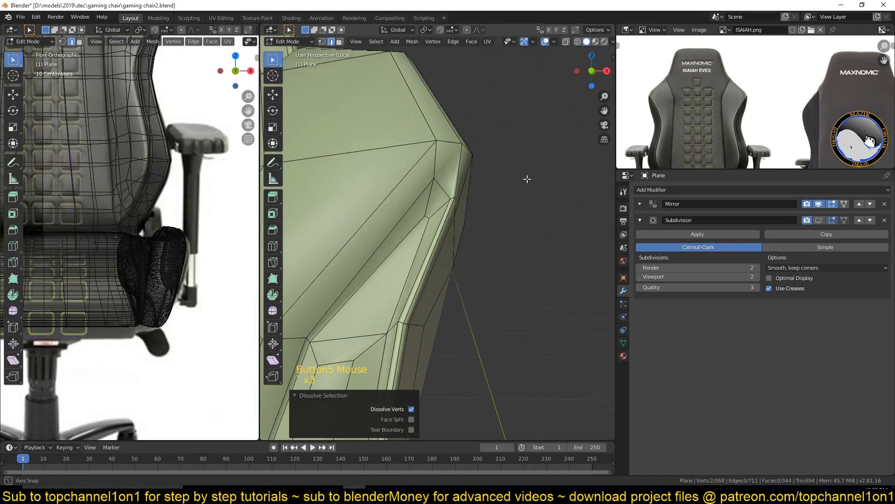
pyautogui.click(438, 211)
pyautogui.moveTo(437, 210)
pyautogui.mouseDown(button='middle')
pyautogui.moveTo(414, 253)
pyautogui.moveTo(423, 247)
pyautogui.moveTo(410, 247)
pyautogui.moveTo(423, 200)
pyautogui.mouseUp(button='middle')
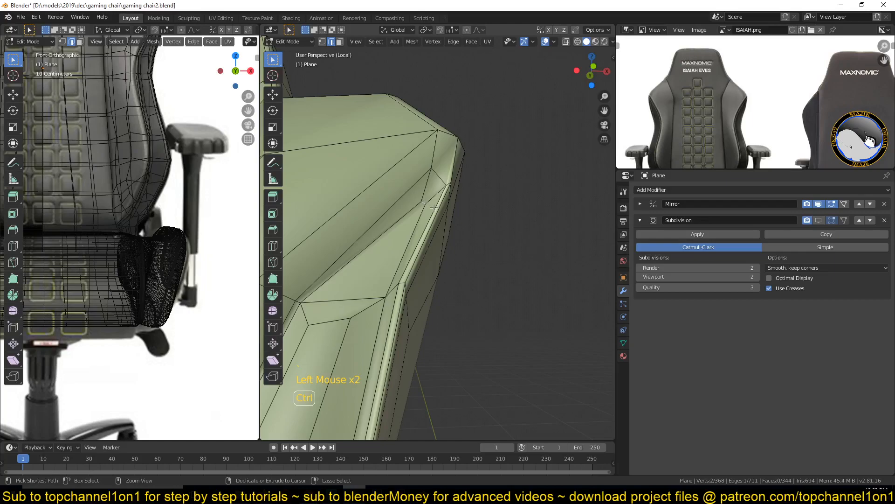
pyautogui.hotkey('ctrl', 'x')
pyautogui.scroll(-3, 410, 238)
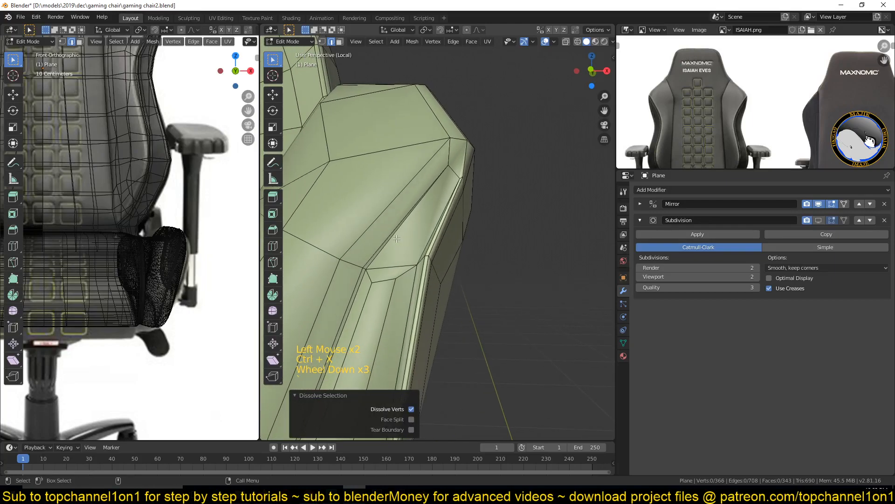
# Dissolve the surplus edge loop crossing the outer side of the backrest wing.
pyautogui.moveTo(396, 239); pyautogui.dragTo(438, 187, button='middle')
pyautogui.scroll(-7, 447, 168)
pyautogui.moveTo(490, 250); pyautogui.dragTo(404, 265, button='middle')
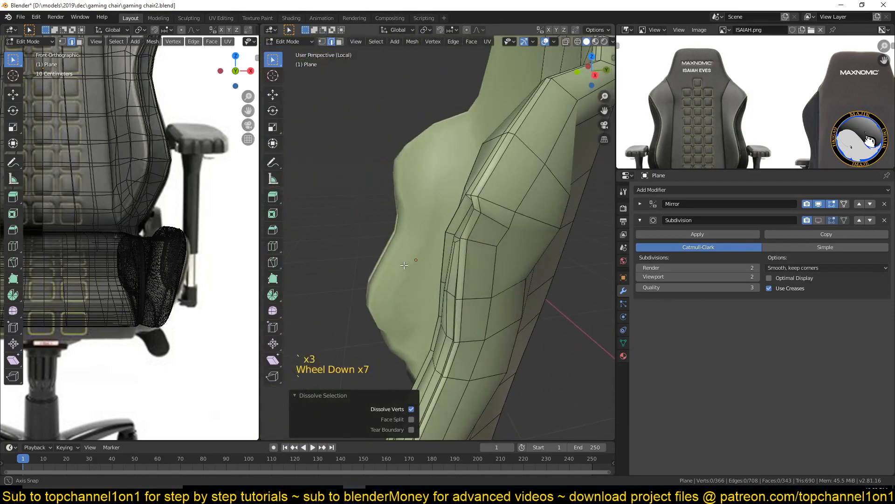
pyautogui.keyDown('alt'); pyautogui.click(492, 223); pyautogui.keyUp('alt')
pyautogui.hotkey('ctrl', 'x')
pyautogui.scroll(3, 513, 216)
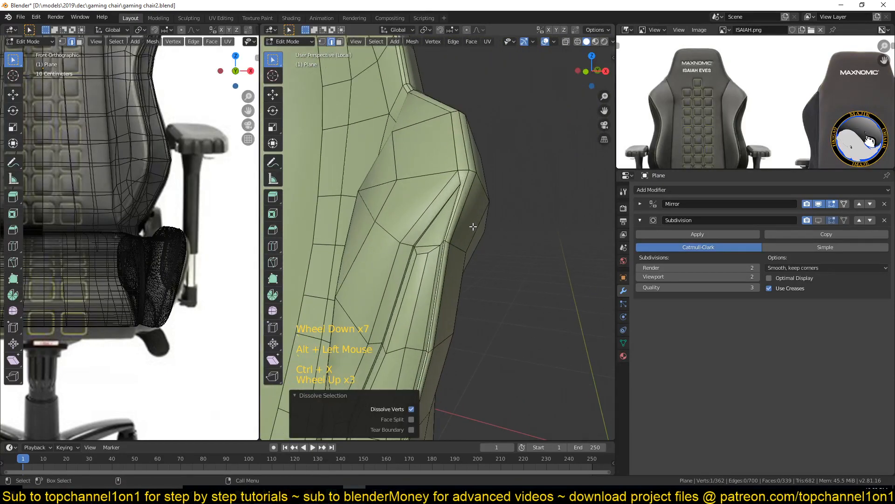
# Dissolve the remaining diagonal edge between the wing's corner and the start of the inner seam panel.
pyautogui.moveTo(473, 226); pyautogui.dragTo(520, 218, button='middle')
pyautogui.click(414, 225)
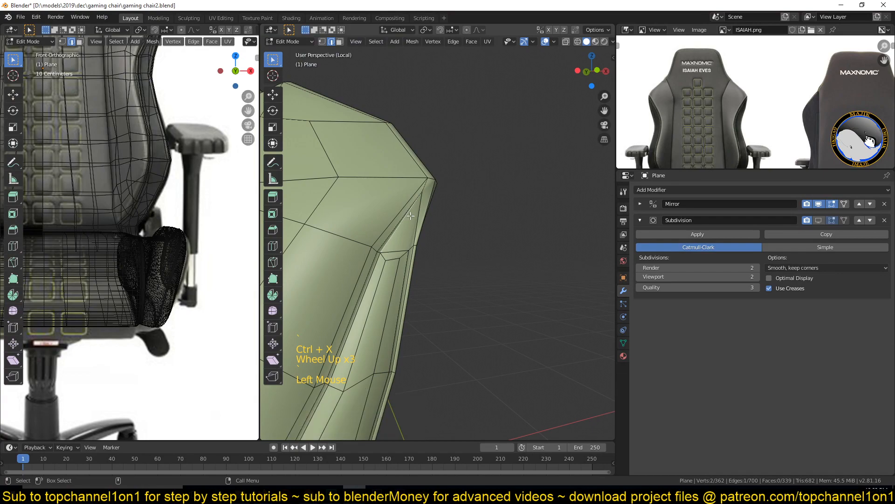
pyautogui.hotkey('ctrl', 'x')
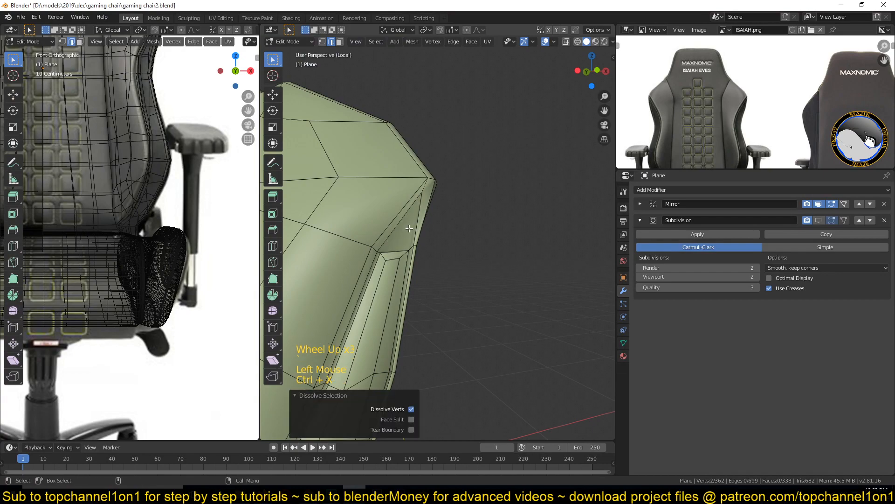
# Show the Subdivision modifier's smoothing in Object Mode, check the backrest shape, and save the file.
pyautogui.press('Tab')
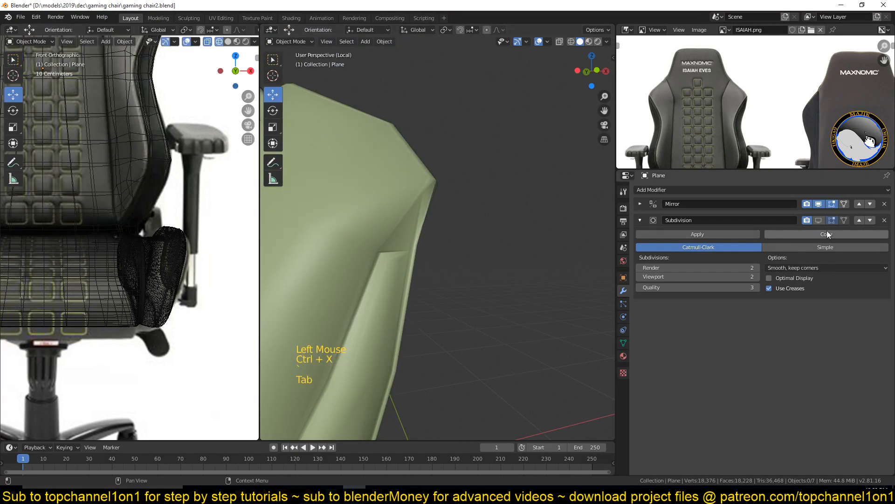
pyautogui.click(820, 220)
pyautogui.scroll(-17, 394, 275)
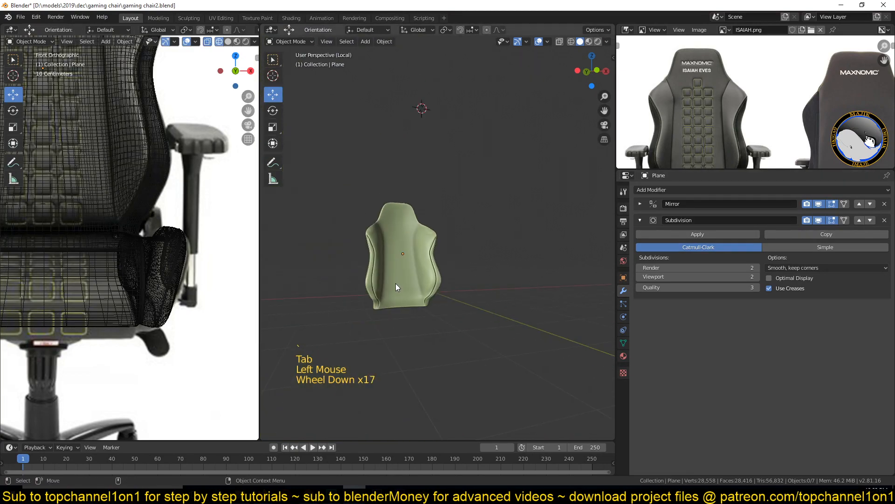
pyautogui.scroll(10, 405, 323)
pyautogui.scroll(3, 392, 291)
pyautogui.hotkey('ctrl', 's')
pyautogui.scroll(-5, 393, 291)
pyautogui.moveTo(392, 291); pyautogui.dragTo(351, 284, button='middle')
pyautogui.press('`')
pyautogui.scroll(3, 352, 284)
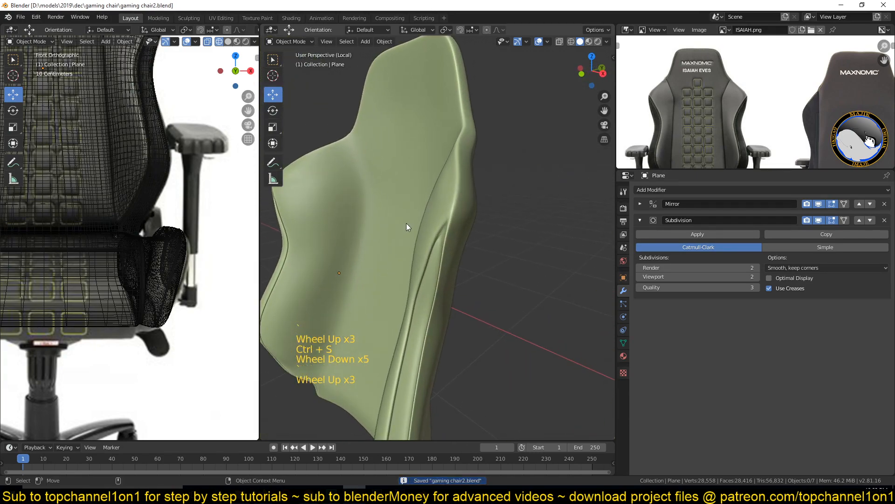
pyautogui.keyDown('shift'); pyautogui.moveTo(406, 223); pyautogui.dragTo(413, 328, button='middle'); pyautogui.keyUp('shift')
pyautogui.scroll(1, 454, 280)
# Hide the subdivision preview, add a centred loop cut along the backrest's front piping strip, and fatten it by 0.0195 m.
pyautogui.press('Tab')
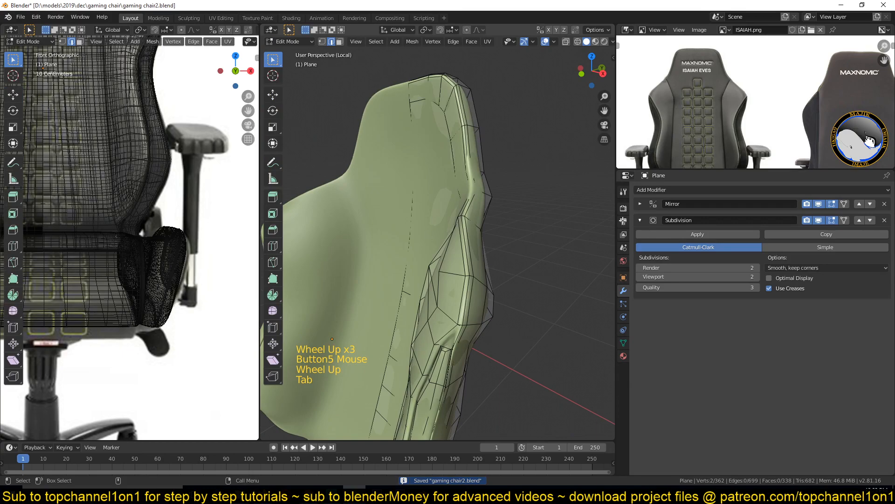
pyautogui.click(819, 220)
pyautogui.scroll(-1, 539, 233)
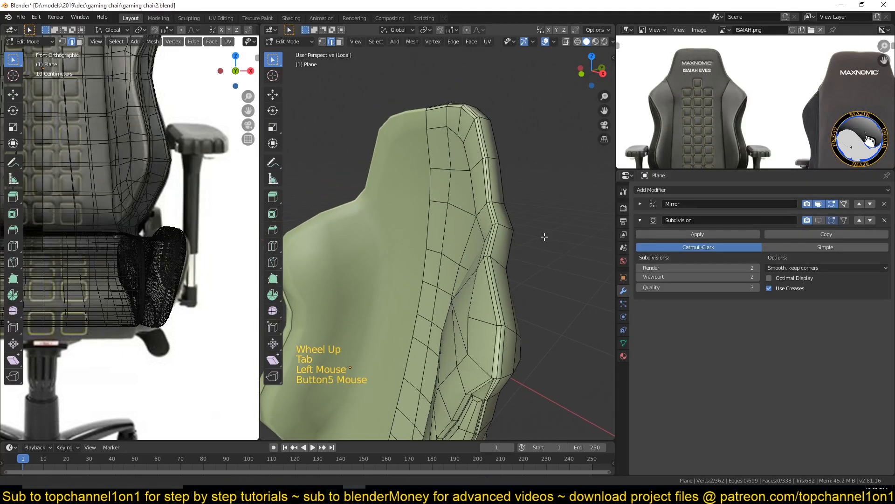
pyautogui.scroll(2, 481, 264)
pyautogui.press('`')
pyautogui.scroll(2, 489, 266)
pyautogui.hotkey('ctrl', 'r')
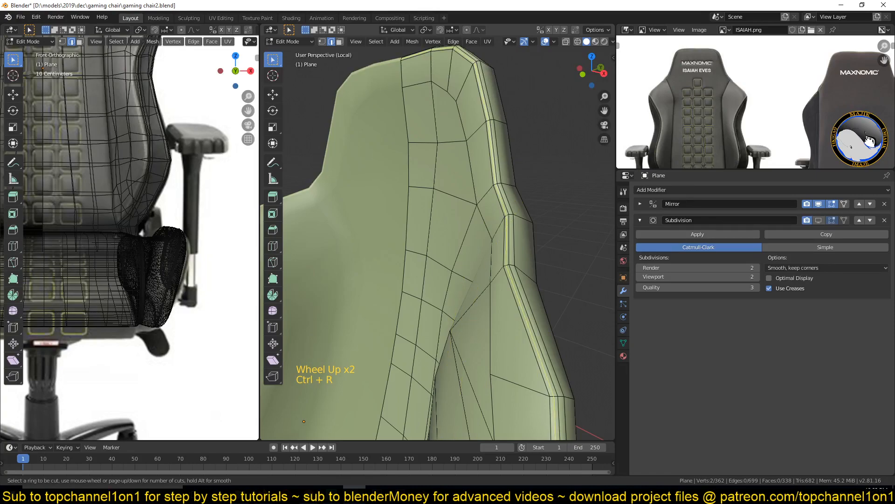
pyautogui.click(506, 213)
pyautogui.scroll(-5, 511, 223)
pyautogui.hotkey('alt', 's')
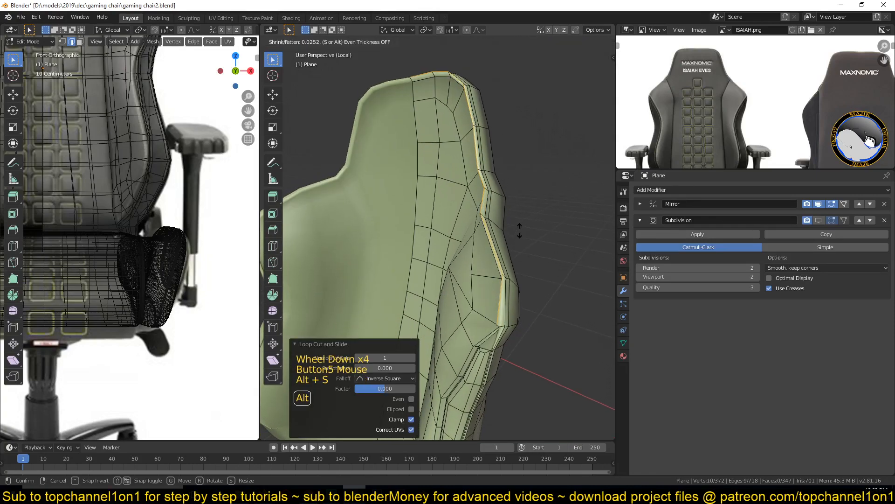
pyautogui.click(522, 237)
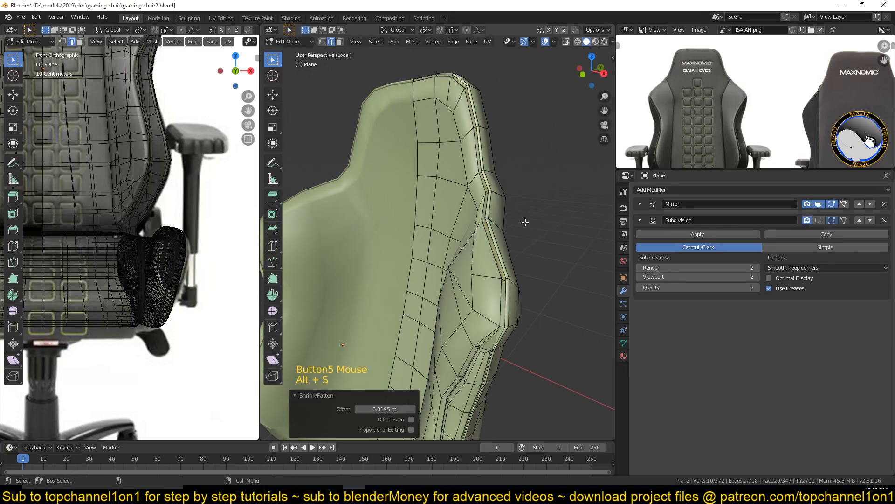
# Raise the piping loop 0.00209 m along Z and adjust its offset along the normals.
pyautogui.press('g')
pyautogui.press('z')
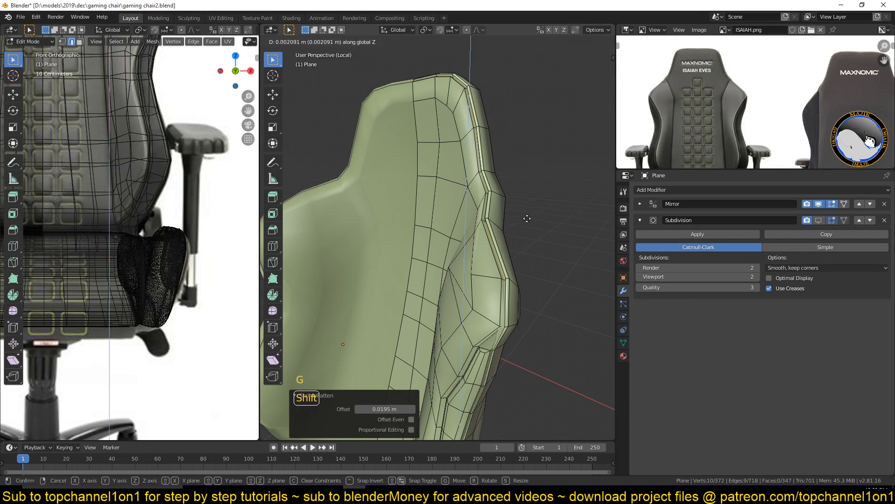
pyautogui.click(527, 218)
pyautogui.hotkey('alt', 's')
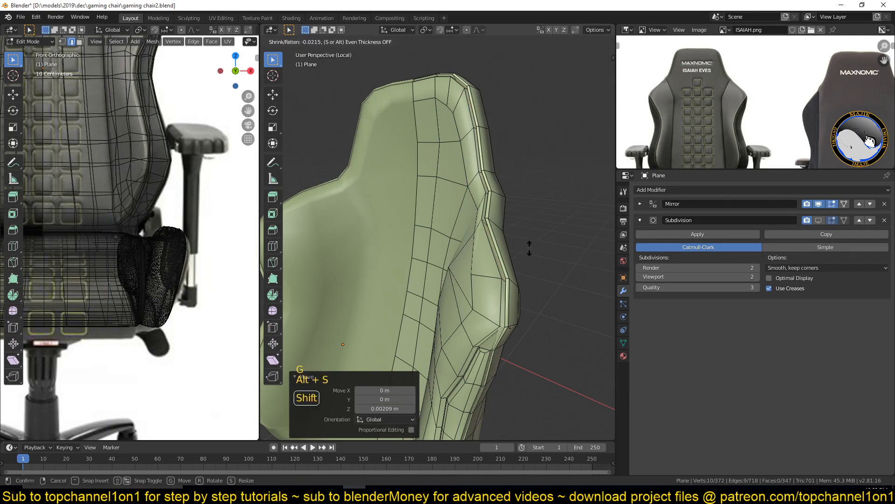
pyautogui.click(544, 204)
# Return to Object Mode with the subdivision smoothing shown, inspect the piping, and save the file.
pyautogui.press('Tab')
pyautogui.click(818, 220)
pyautogui.scroll(-4, 386, 224)
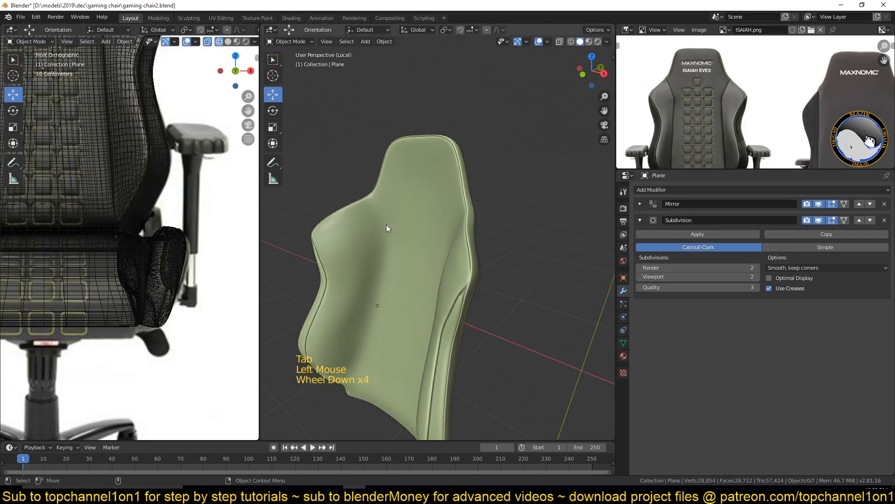
pyautogui.press('`')
pyautogui.hotkey('alt', 'a')
pyautogui.scroll(-3, 470, 255)
pyautogui.press('`')
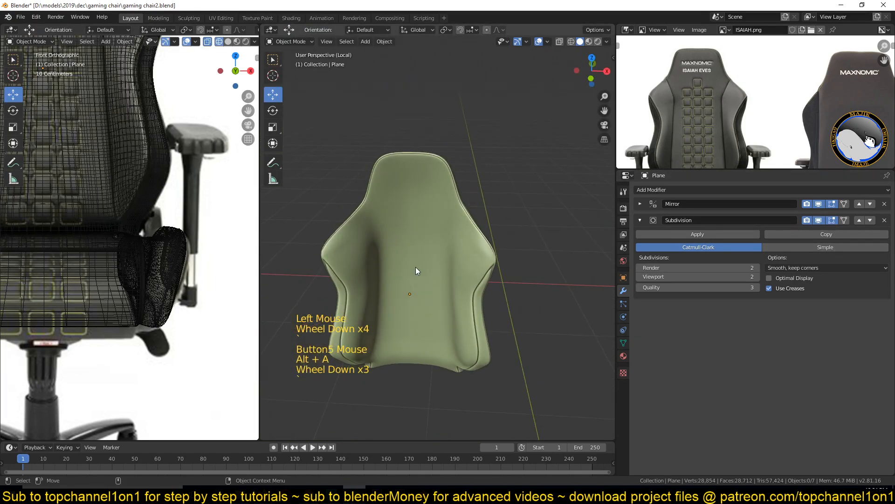
pyautogui.scroll(4, 415, 267)
pyautogui.scroll(1, 434, 278)
pyautogui.hotkey('ctrl', 's')
# Add a loop cut along the backrest's outer side thickness and offset it by -0.00822 m with Shrink/Fatten.
pyautogui.moveTo(500, 248); pyautogui.dragTo(484, 234, button='middle')
pyautogui.press('Tab')
pyautogui.hotkey('ctrl', 'r')
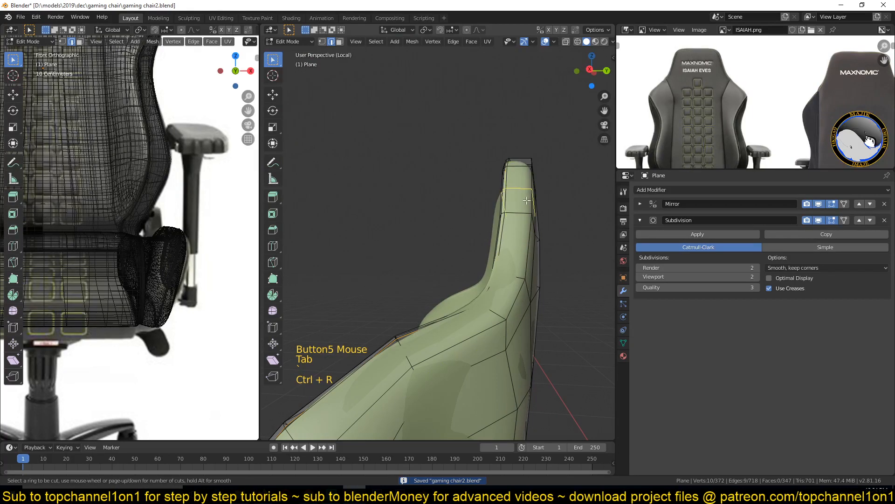
pyautogui.click(519, 211)
pyautogui.click(520, 205)
pyautogui.hotkey('alt', 's')
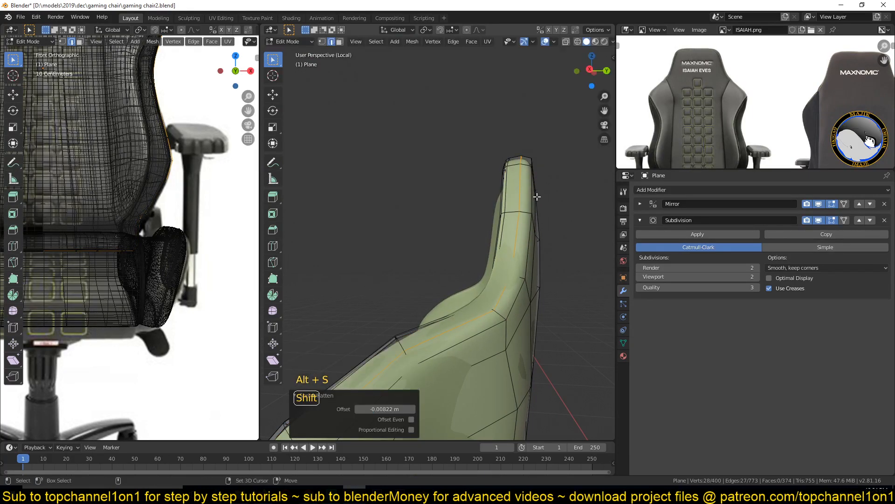
# Leave mesh editing, review the whole smoothed backrest, and save the file.
pyautogui.press('Tab')
pyautogui.scroll(-2, 505, 259)
pyautogui.keyDown('shift'); pyautogui.moveTo(474, 268); pyautogui.dragTo(494, 245, button='middle'); pyautogui.keyUp('shift')
pyautogui.scroll(-3, 485, 261)
pyautogui.hotkey('ctrl', 's')
pyautogui.moveTo(480, 275); pyautogui.dragTo(399, 219, button='middle')
pyautogui.scroll(3, 495, 264)
pyautogui.hotkey('ctrl', 's')
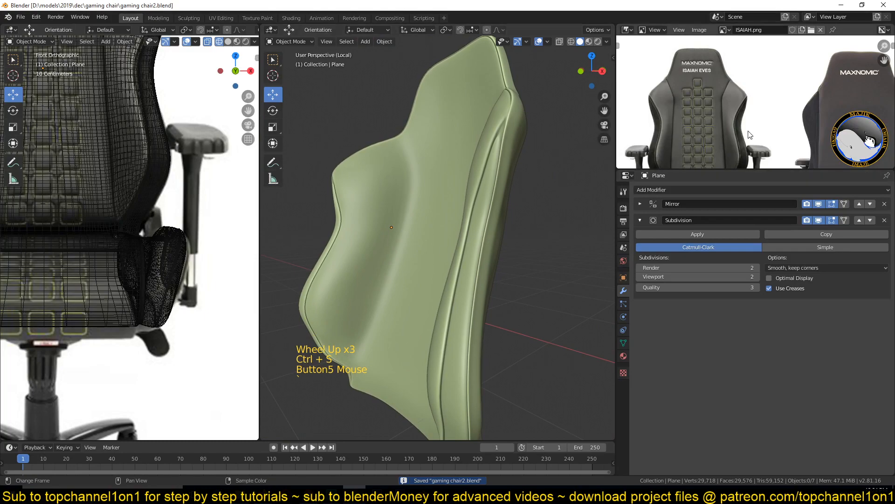
# Compare the wing's corner with the enlarged reference photo, then open the unsubdivided backrest mesh for vertex editing in solid shading.
pyautogui.scroll(4, 755, 102)
pyautogui.moveTo(478, 220); pyautogui.dragTo(528, 211, button='middle')
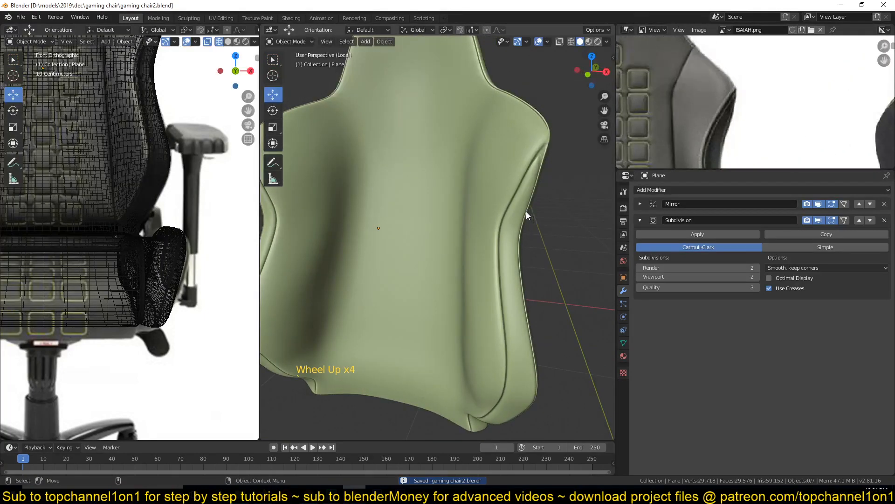
pyautogui.scroll(4, 478, 286)
pyautogui.moveTo(478, 286); pyautogui.dragTo(504, 266, button='middle')
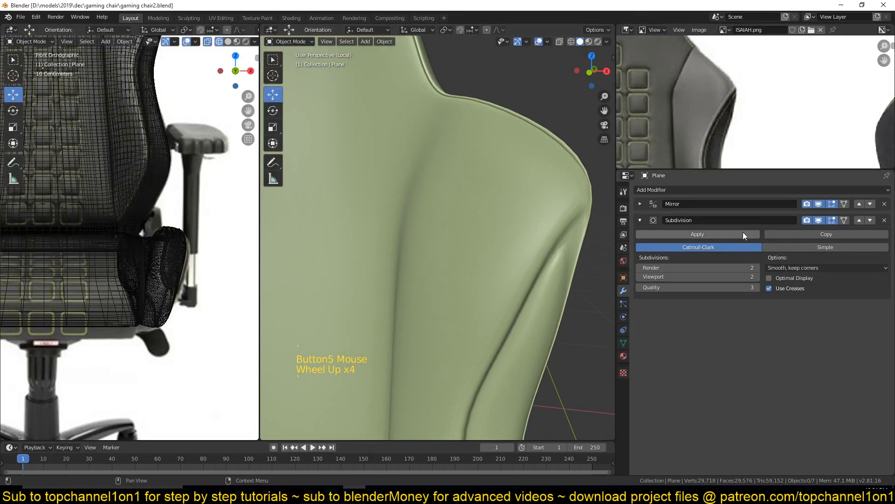
pyautogui.click(819, 220)
pyautogui.press('Tab')
pyautogui.moveTo(467, 242); pyautogui.dragTo(506, 239, button='middle')
pyautogui.press('z')
pyautogui.press('z')
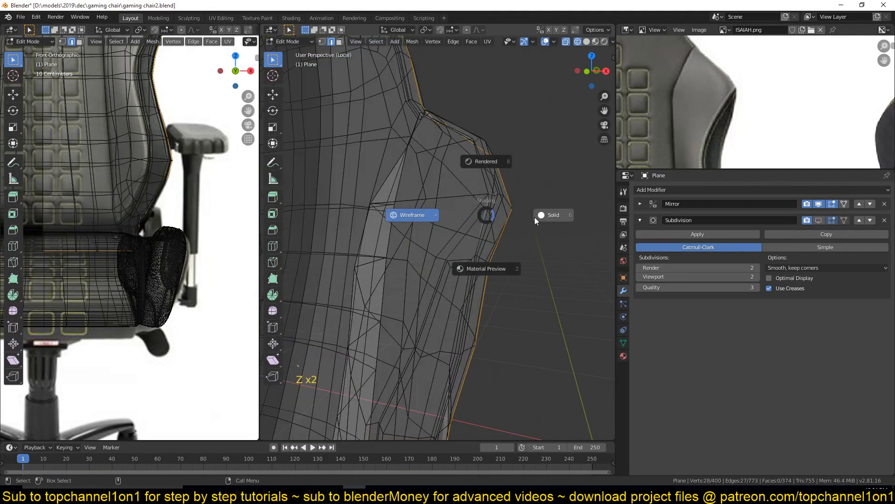
pyautogui.scroll(2, 539, 226)
pyautogui.press('1')
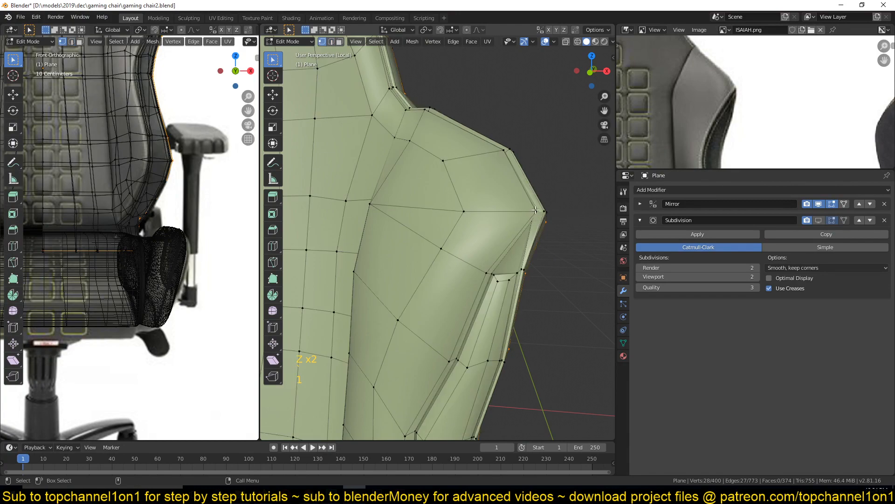
# Join the inner vertex at the wing's outer corner to the vertex below it along the side with a new edge.
pyautogui.press('z')
pyautogui.hotkey('alt', 'a')
pyautogui.press('c')
pyautogui.rightClick(540, 224)
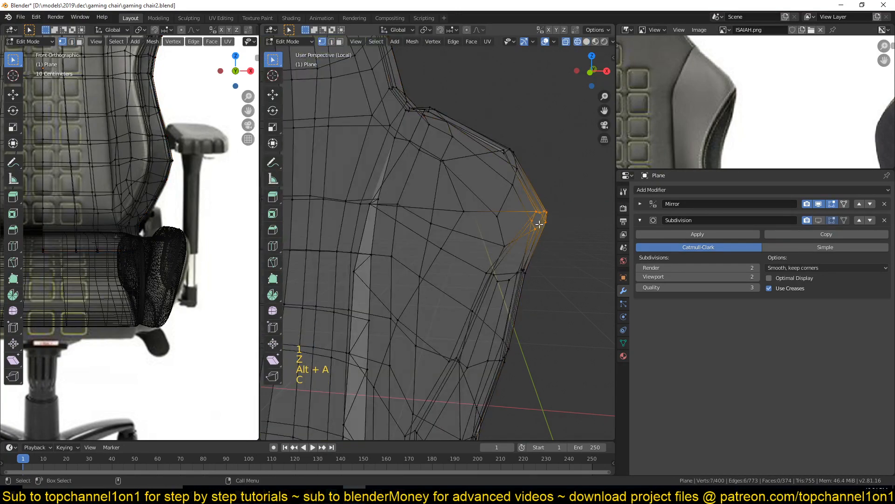
pyautogui.press('KP_Decimal')
pyautogui.press('z')
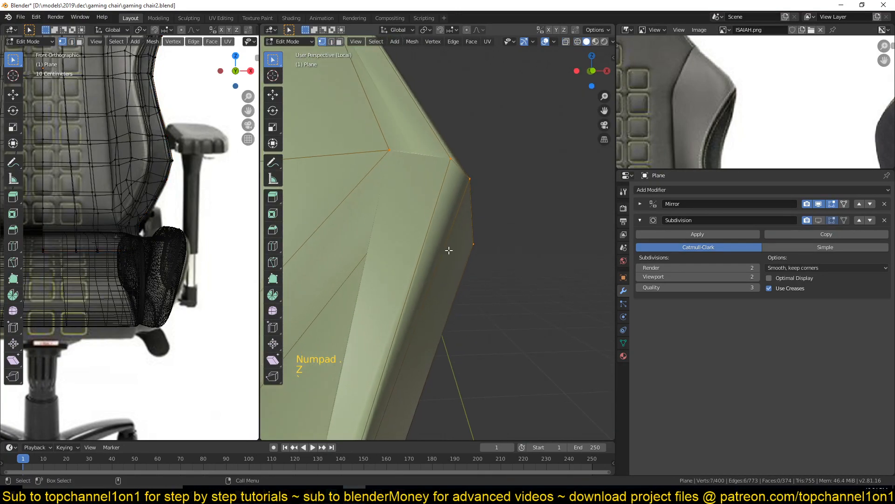
pyautogui.scroll(-3, 451, 252)
pyautogui.press('z')
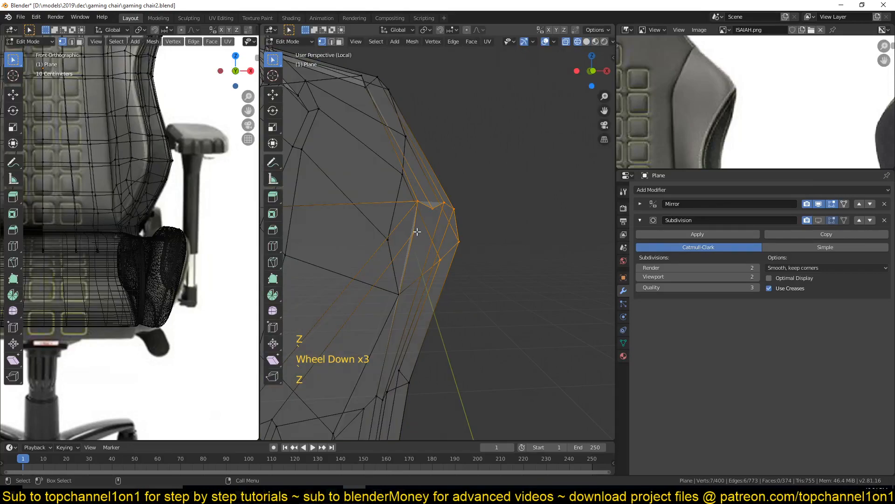
pyautogui.click(429, 213)
pyautogui.moveTo(406, 328); pyautogui.dragTo(424, 322, button='middle')
pyautogui.moveTo(401, 370); pyautogui.dragTo(384, 379, button='middle')
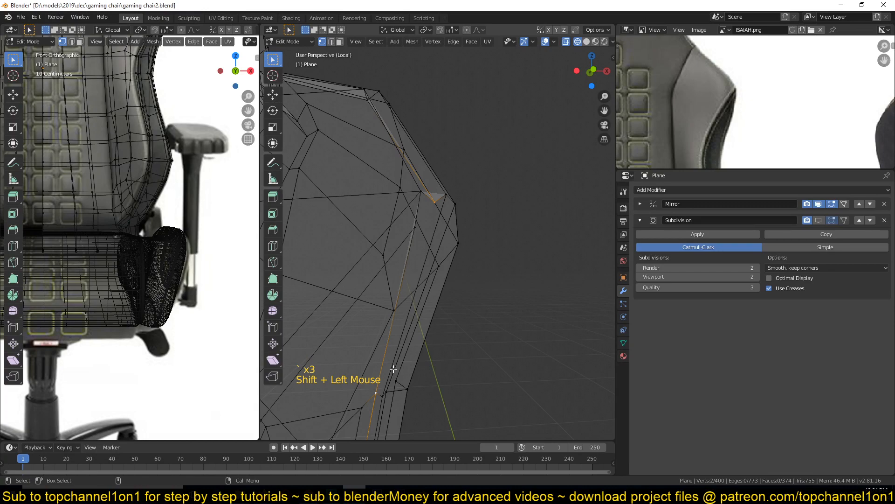
# Dissolve the redundant edge beside the new connection below the wing's outer corner.
pyautogui.press('z')
pyautogui.press('z')
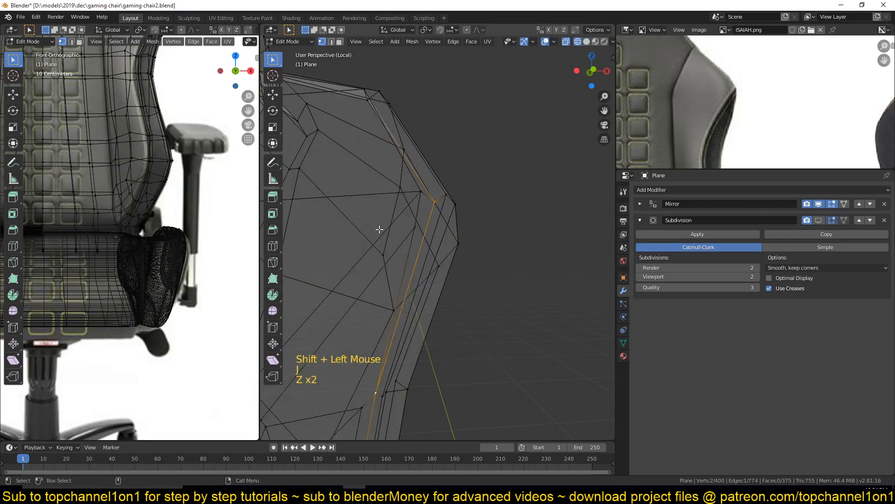
pyautogui.hotkey('ctrl', 'x')
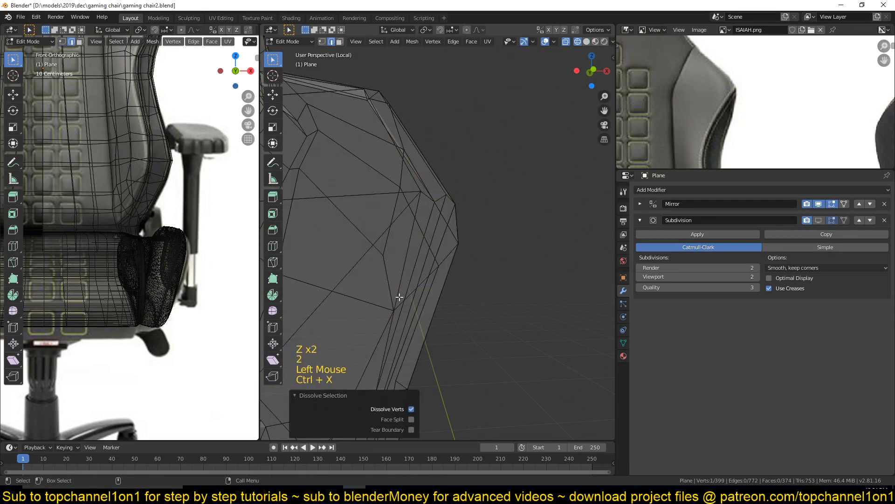
pyautogui.press('z')
pyautogui.scroll(-1, 445, 274)
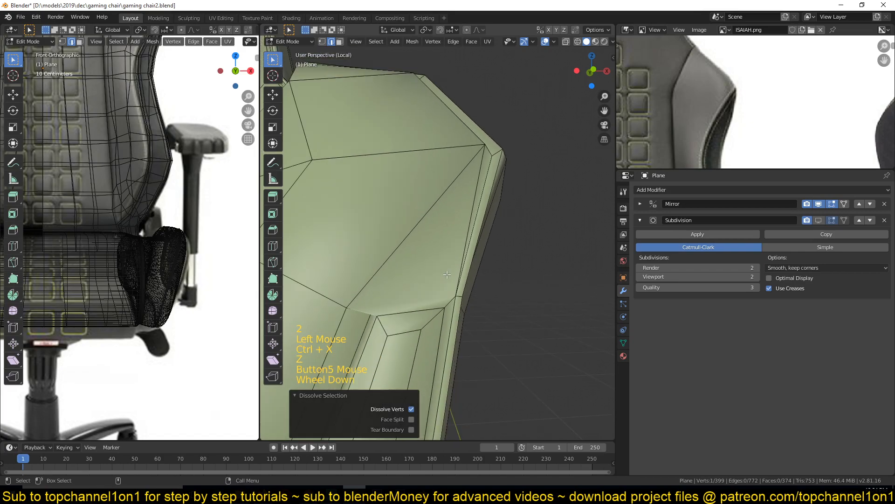
pyautogui.press('z')
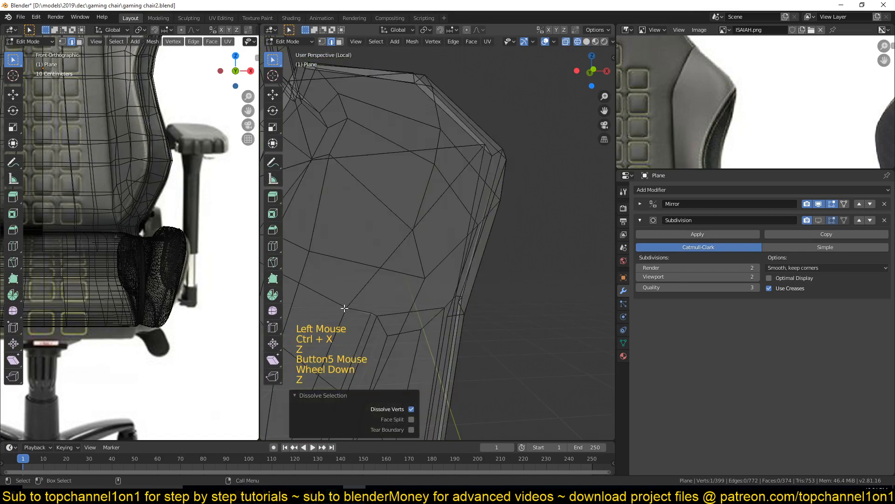
# Dissolve the edge on the wing's front face that runs inward from the recess's upper inner corner.
pyautogui.press('1')
pyautogui.moveTo(477, 166)
pyautogui.mouseDown(button='middle')
pyautogui.moveTo(455, 182)
pyautogui.moveTo(487, 241)
pyautogui.moveTo(421, 244)
pyautogui.moveTo(432, 238)
pyautogui.mouseUp(button='middle')
pyautogui.scroll(-3, 456, 176)
pyautogui.press('z')
pyautogui.hotkey('ctrl', 'r')
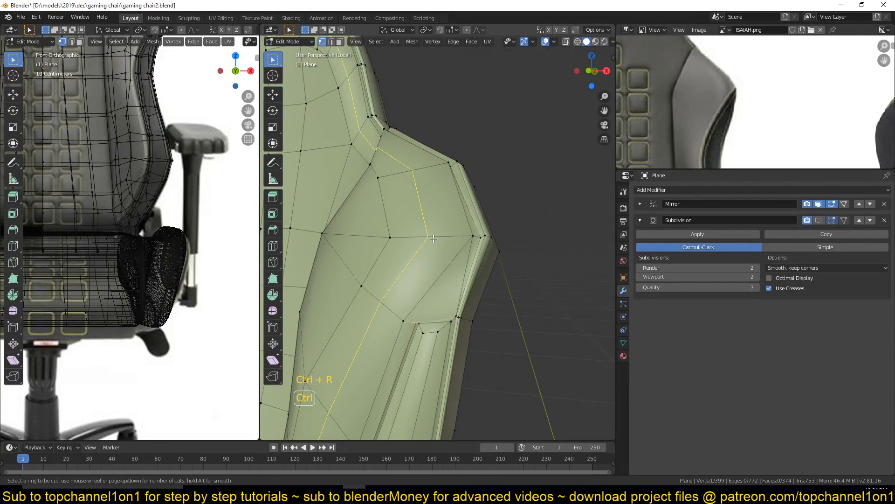
pyautogui.press('2')
pyautogui.click(397, 302)
pyautogui.hotkey('ctrl', 'x')
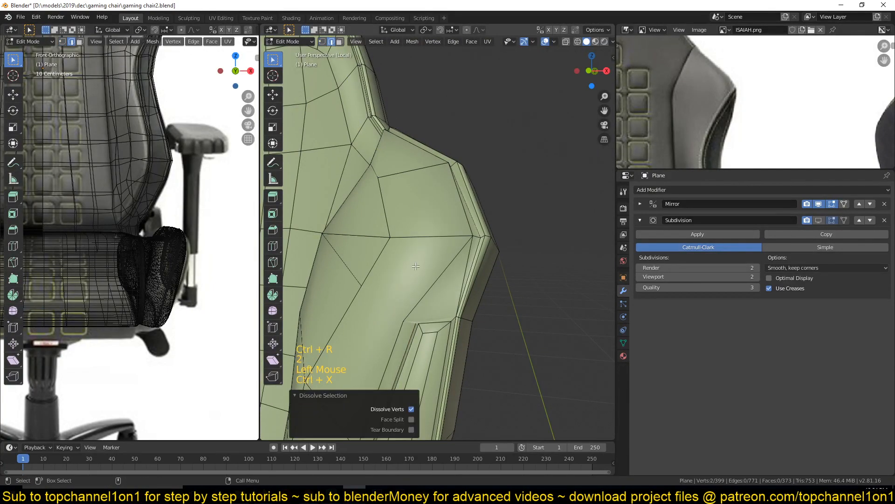
# Add a loop cut down the wing's upper front face and offset the loop with Shrink/Fatten.
pyautogui.hotkey('ctrl', 'r')
pyautogui.click(421, 232)
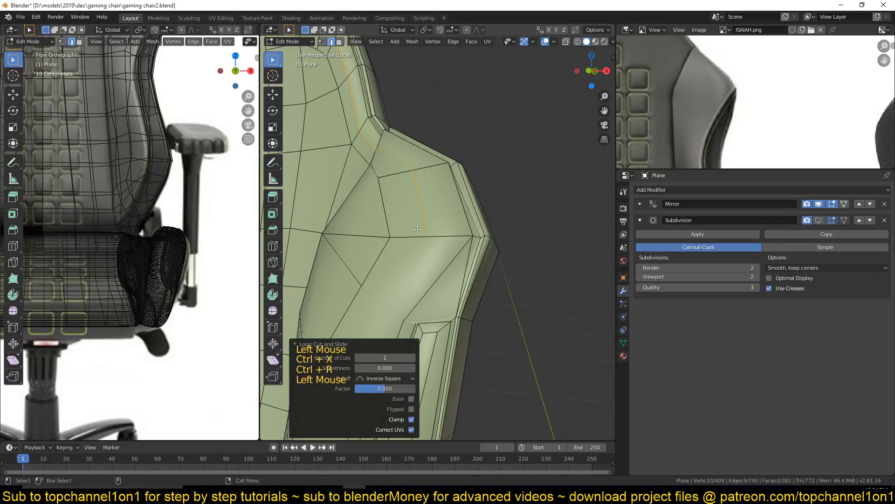
pyautogui.click(423, 230)
pyautogui.hotkey('alt', 's')
pyautogui.rightClick(428, 210)
pyautogui.keyDown('alt'); pyautogui.click(424, 209); pyautogui.keyUp('alt')
pyautogui.hotkey('alt', 's')
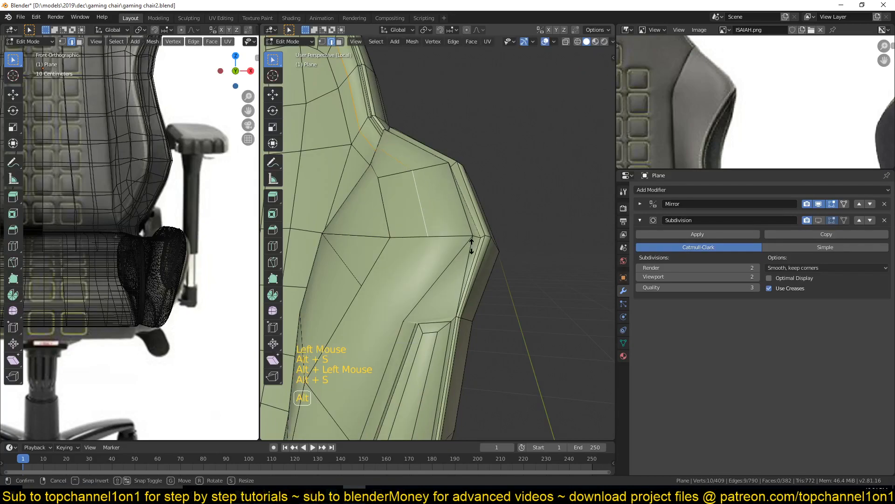
pyautogui.press('shift')
pyautogui.click(470, 237)
# Join the new loop's end through the vertices around the recess's upper corner and dissolve the diagonal edge from the outer corner.
pyautogui.press('1')
pyautogui.click(422, 235)
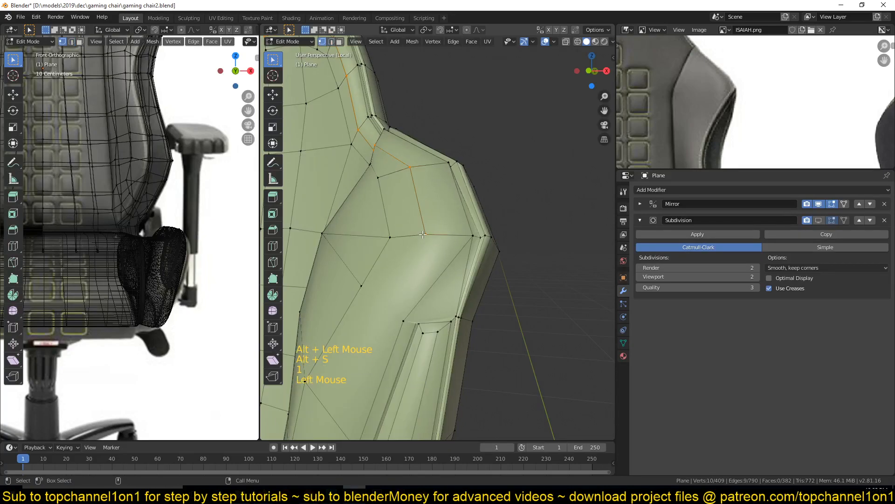
pyautogui.press('j')
pyautogui.keyDown('shift'); pyautogui.click(393, 321); pyautogui.keyUp('shift')
pyautogui.press('j')
pyautogui.hotkey('alt', 'a')
pyautogui.moveTo(432, 325); pyautogui.dragTo(452, 291, button='middle')
pyautogui.scroll(1, 448, 294)
pyautogui.moveTo(466, 304); pyautogui.dragTo(462, 302, button='middle')
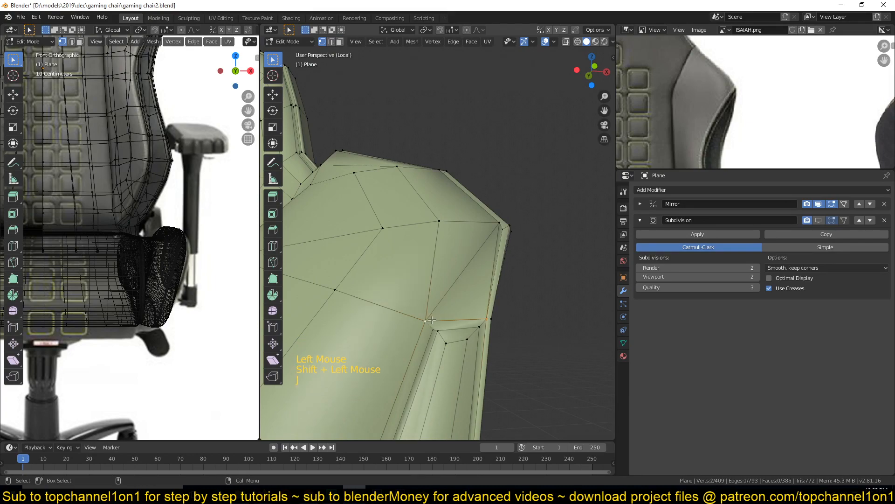
pyautogui.hotkey('ctrl', 'x')
pyautogui.moveTo(465, 285); pyautogui.dragTo(472, 336, button='middle')
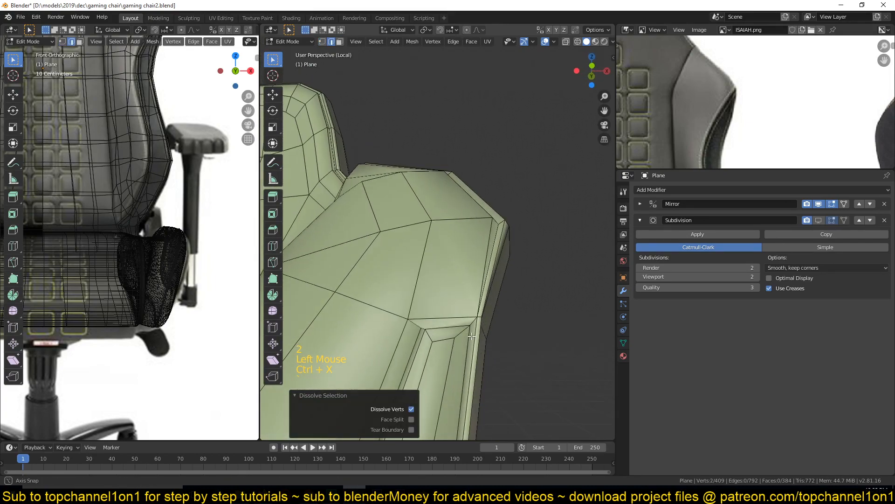
# Move the vertex at the recess's upper inner corner up 0.00445 m along Z.
pyautogui.press('z')
pyautogui.click(381, 328)
pyautogui.moveTo(421, 362); pyautogui.dragTo(400, 280, button='middle')
pyautogui.moveTo(400, 280); pyautogui.dragTo(399, 272, button='middle')
pyautogui.scroll(2, 400, 272)
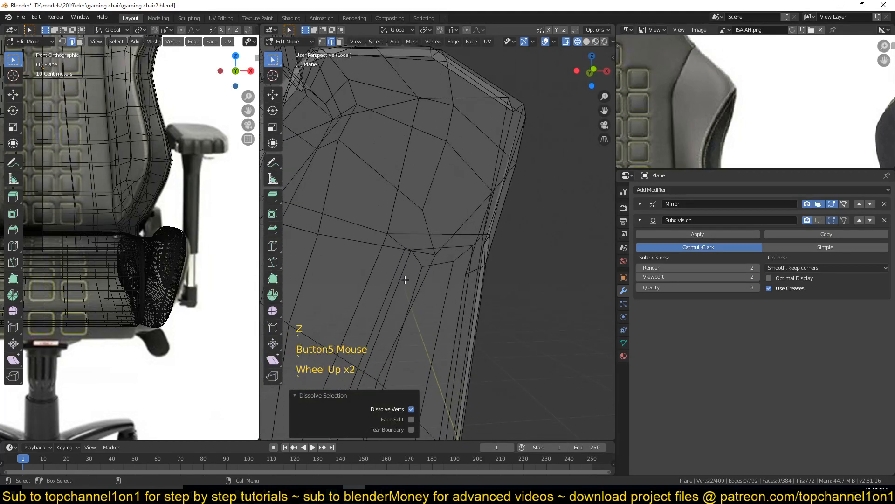
pyautogui.click(387, 233)
pyautogui.moveTo(387, 234)
pyautogui.mouseDown(button='middle')
pyautogui.moveTo(399, 236)
pyautogui.moveTo(387, 230)
pyautogui.mouseUp(button='middle')
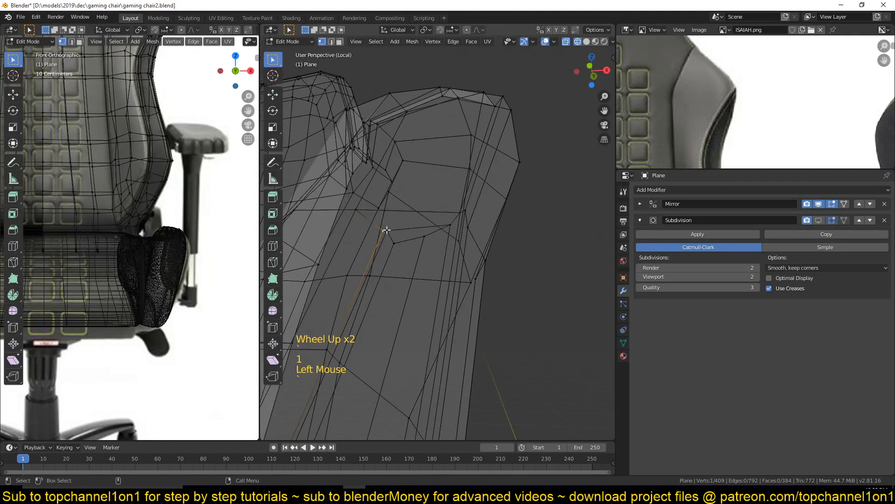
pyautogui.press('g')
pyautogui.press('z')
pyautogui.click(410, 226)
pyautogui.hotkey('shift', 'z')
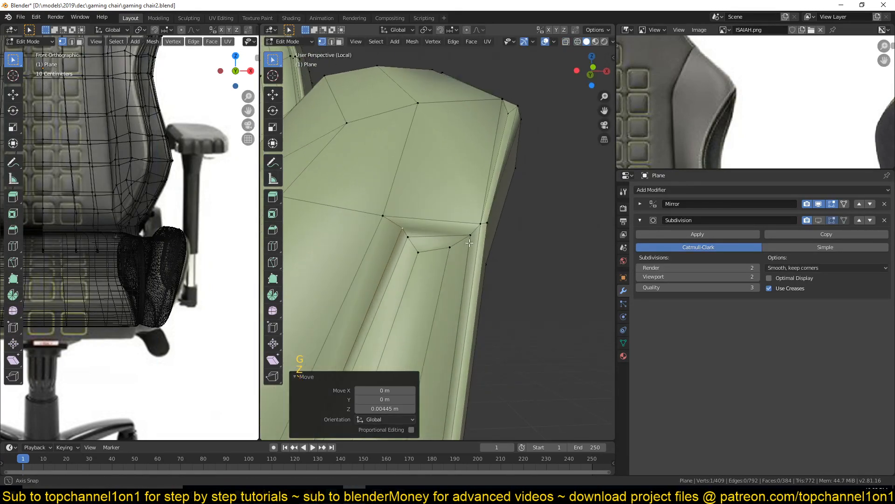
# Join the two vertices across the top of the recess with a new edge.
pyautogui.moveTo(476, 227); pyautogui.dragTo(393, 276, button='middle')
pyautogui.press('j')
pyautogui.scroll(-3, 396, 276)
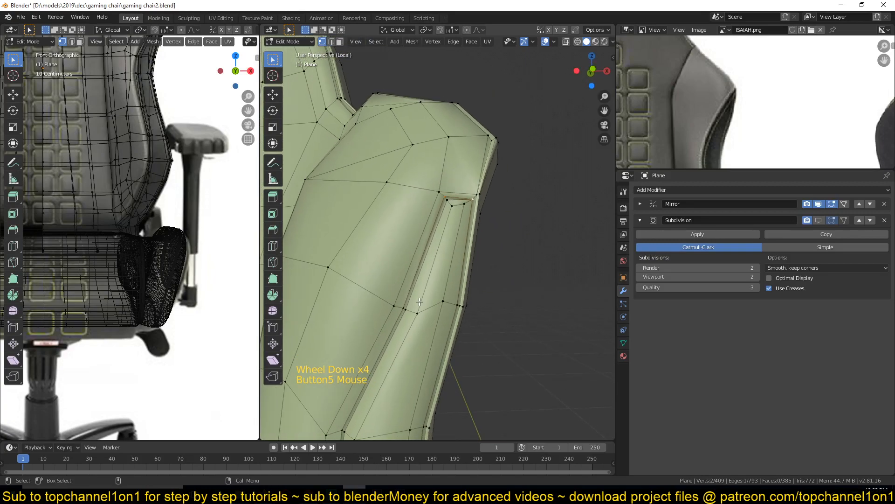
# Dissolve the extra edge loop running along the recess's border and check the resulting surface.
pyautogui.scroll(3, 401, 339)
pyautogui.press('2')
pyautogui.keyDown('alt'); pyautogui.click(415, 298); pyautogui.keyUp('alt')
pyautogui.scroll(-9, 420, 212)
pyautogui.moveTo(420, 212); pyautogui.dragTo(432, 233, button='middle')
pyautogui.press('Tab')
pyautogui.scroll(4, 426, 275)
pyautogui.press('Tab')
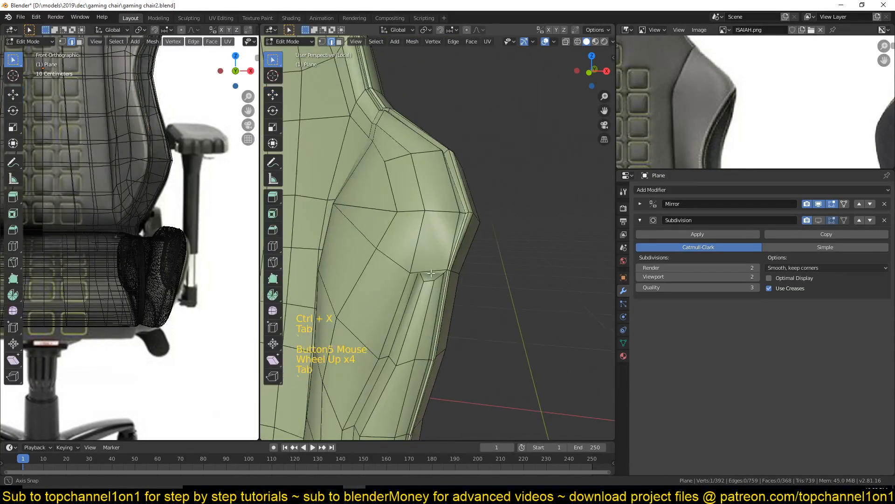
# Slide the wing vertex just above the recess's inner corner upward by a factor of 0.161.
pyautogui.scroll(2, 430, 261)
pyautogui.keyDown('shift'); pyautogui.moveTo(431, 233); pyautogui.dragTo(446, 289, button='middle'); pyautogui.keyUp('shift')
pyautogui.press('Tab')
pyautogui.press('Tab')
pyautogui.press('Tab')
pyautogui.press('1')
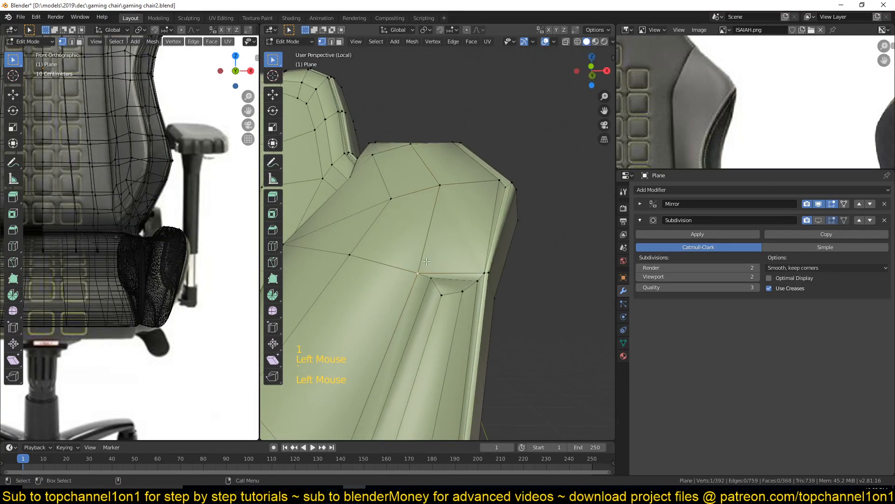
pyautogui.press('g')
pyautogui.press('g')
pyautogui.click(430, 248)
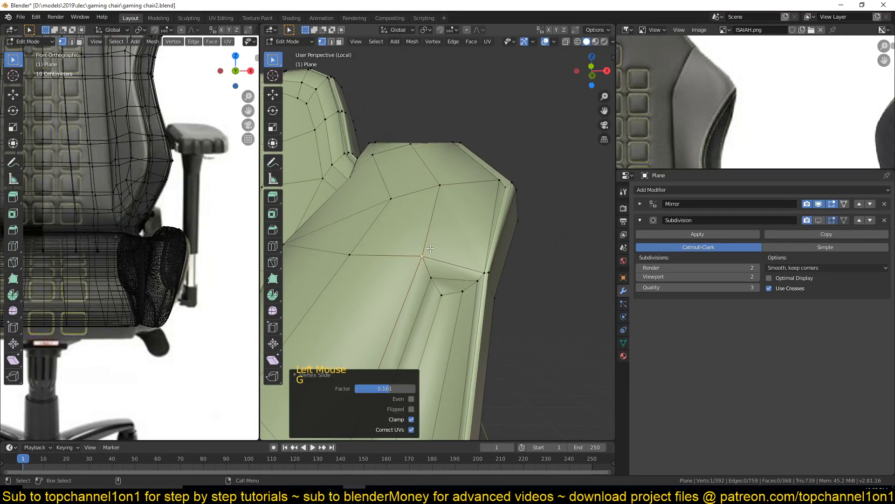
# Join the wing's outer corner vertex to the recess's inner top vertex and slide the newly created crossing vertices outward.
pyautogui.click(466, 292)
pyautogui.moveTo(451, 297); pyautogui.dragTo(475, 248, button='middle')
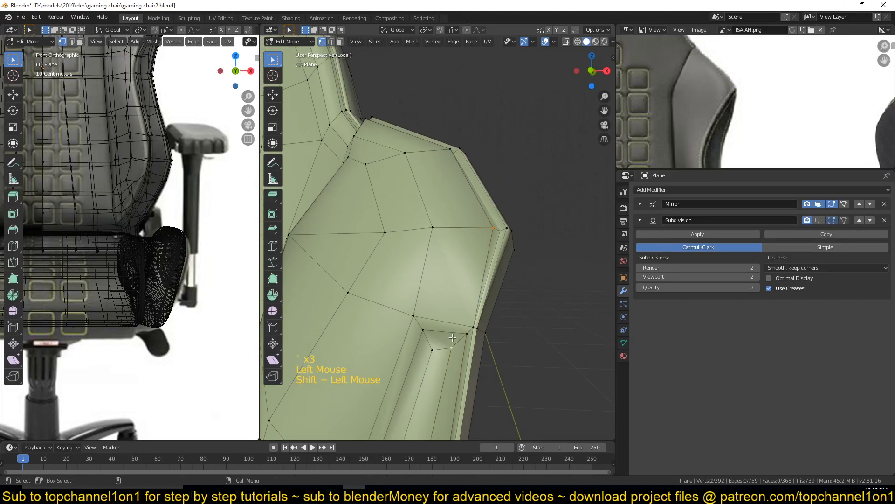
pyautogui.press('j')
pyautogui.click(460, 324)
pyautogui.keyDown('shift'); pyautogui.click(452, 335); pyautogui.keyUp('shift')
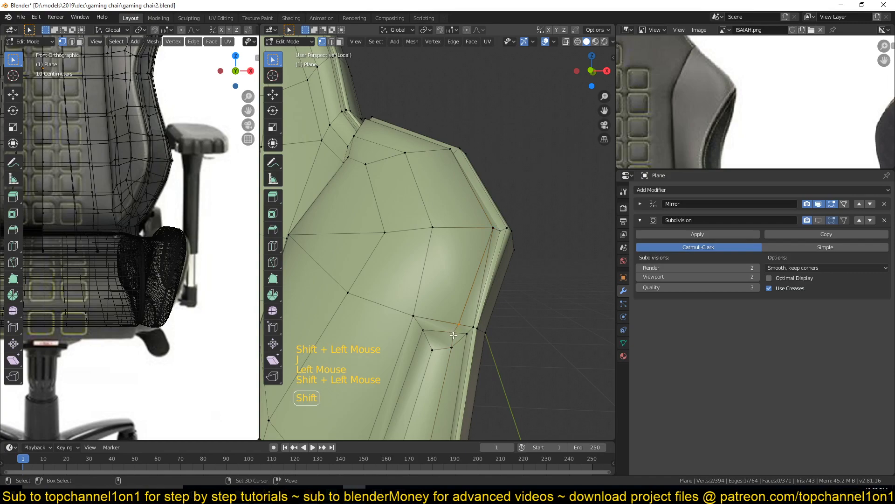
pyautogui.press('g')
# Dissolve the leftover edge running beside the new connection from the wing's outer corner.
pyautogui.press('2')
pyautogui.click(474, 325)
pyautogui.hotkey('ctrl', 'x')
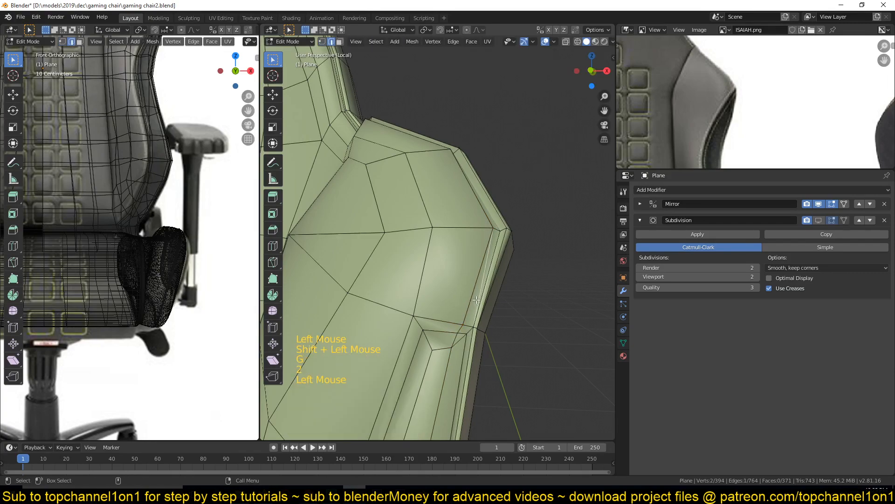
# Slide the recess's upper outer corner vertex down along its edge.
pyautogui.scroll(2, 474, 325)
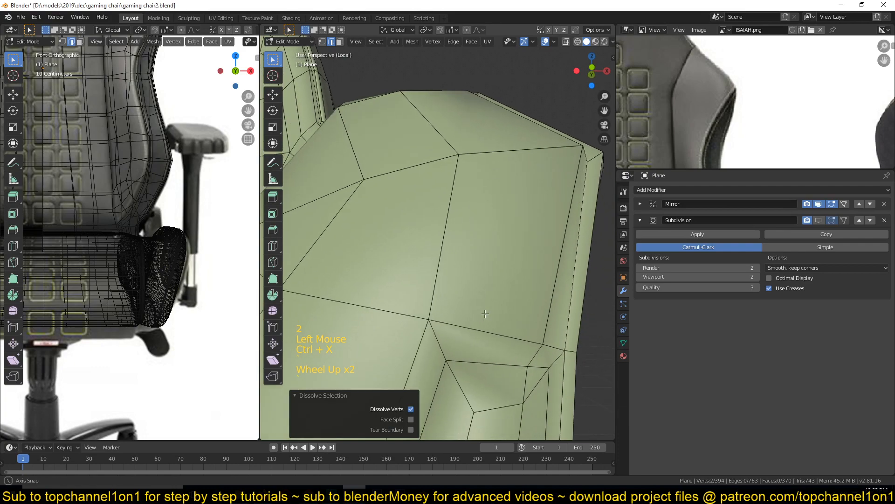
pyautogui.scroll(-1, 482, 320)
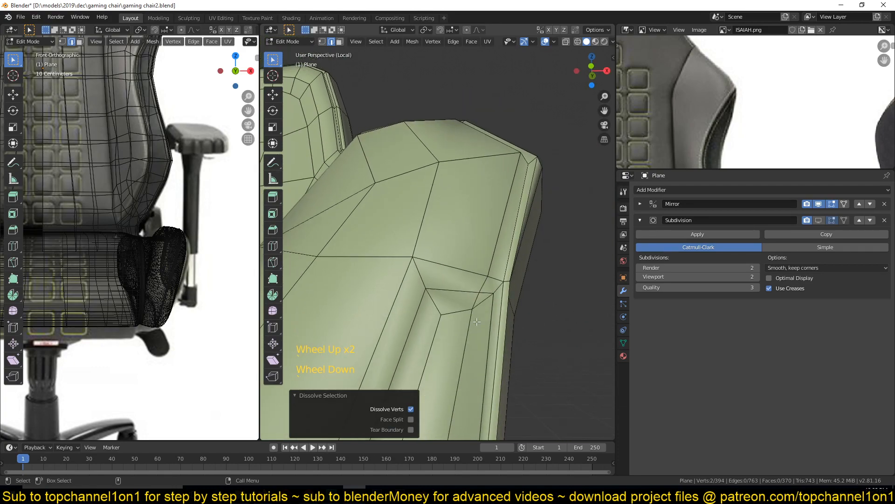
pyautogui.scroll(-1, 477, 322)
pyautogui.press('1')
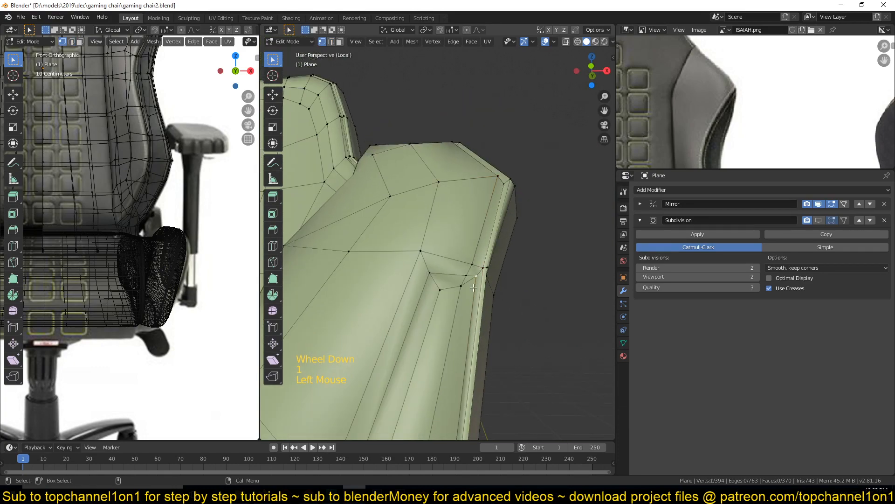
pyautogui.press('g')
pyautogui.press('g')
pyautogui.click(473, 301)
# Offset the side seam vertex level with the recess's top by about -0.0012 m with Shrink/Fatten.
pyautogui.hotkey('alt', 'a')
pyautogui.press('`')
pyautogui.moveTo(452, 289); pyautogui.dragTo(423, 323, button='middle')
pyautogui.press('`')
pyautogui.hotkey('alt', 's')
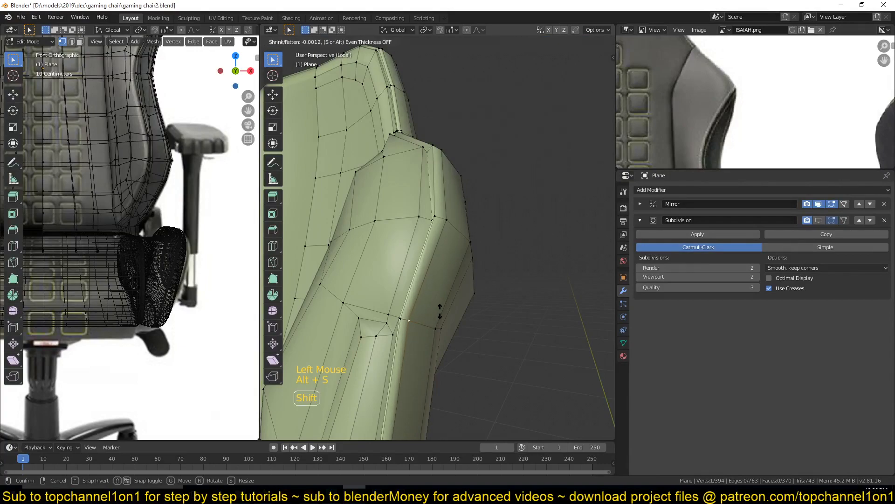
# Save the file in Object Mode and show the subdivision smoothing on the backrest.
pyautogui.press('Tab')
pyautogui.scroll(3, 459, 317)
pyautogui.hotkey('ctrl', 's')
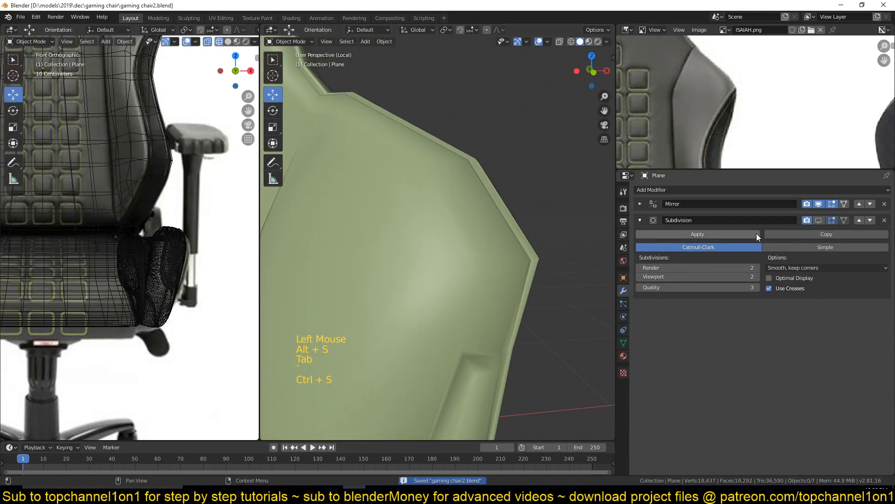
pyautogui.click(819, 220)
# Examine the smoothed backrest from several angles and from the front, checking the wing's corner and recess.
pyautogui.scroll(-10, 525, 295)
pyautogui.press('`')
pyautogui.hotkey('alt', 'a')
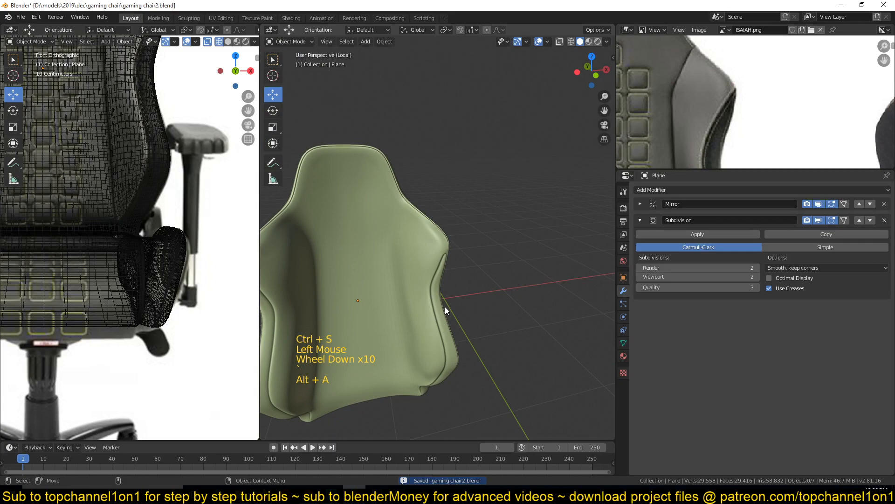
pyautogui.moveTo(445, 306); pyautogui.dragTo(491, 317, button='middle')
pyautogui.scroll(-2, 491, 318)
pyautogui.press('`')
pyautogui.scroll(5, 459, 330)
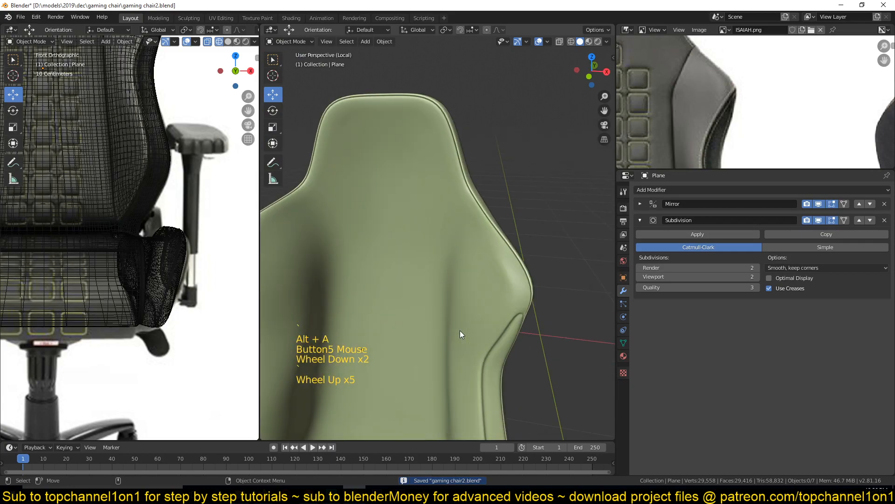
pyautogui.scroll(-2, 460, 334)
pyautogui.press('KP_1')
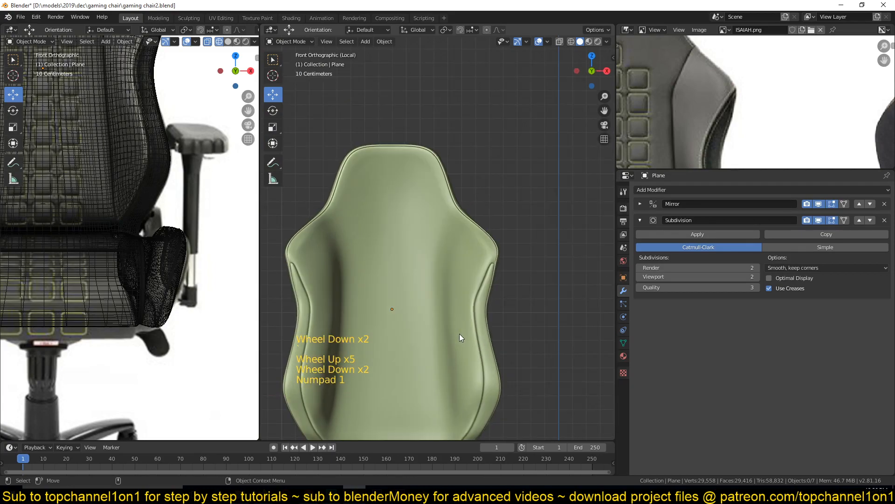
pyautogui.scroll(6, 475, 322)
pyautogui.keyDown('shift'); pyautogui.moveTo(514, 313); pyautogui.dragTo(429, 298, button='middle'); pyautogui.keyUp('shift')
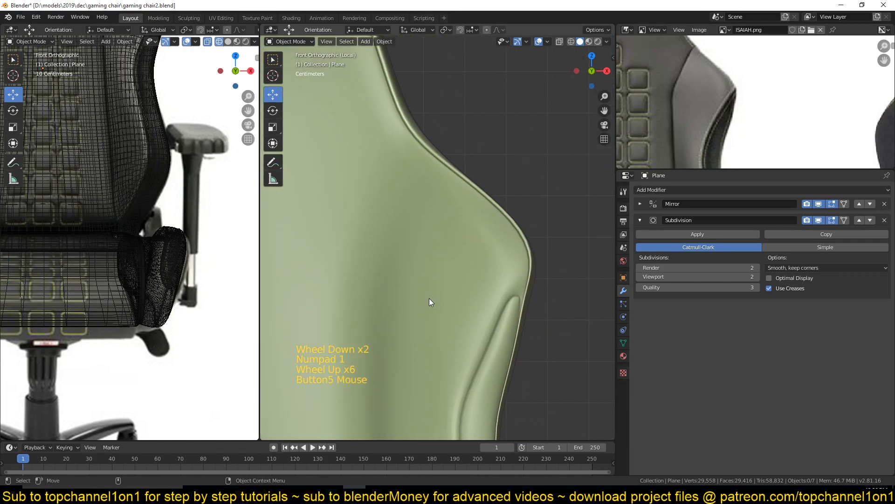
# Reopen the backrest mesh for editing in wireframe and turn off the Subdivision modifier's display.
pyautogui.press('Tab')
pyautogui.press('z')
pyautogui.hotkey('alt', 'a')
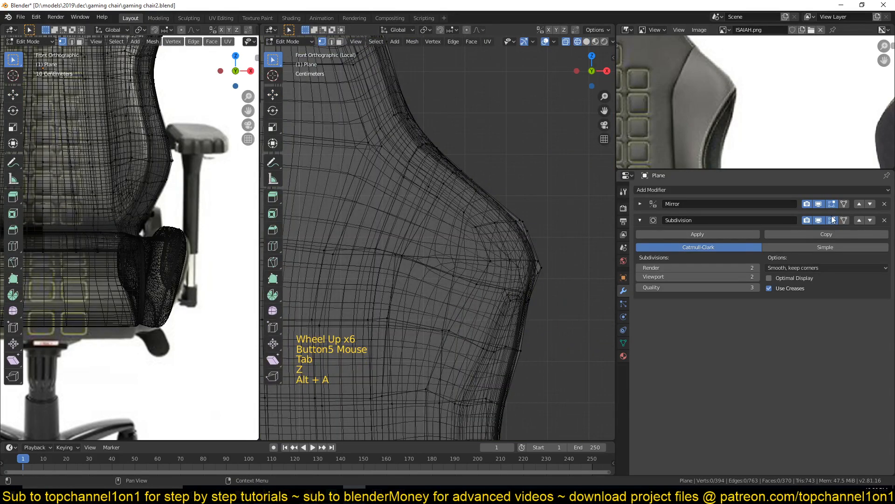
pyautogui.click(833, 219)
pyautogui.scroll(-5, 139, 248)
pyautogui.press('KP_3')
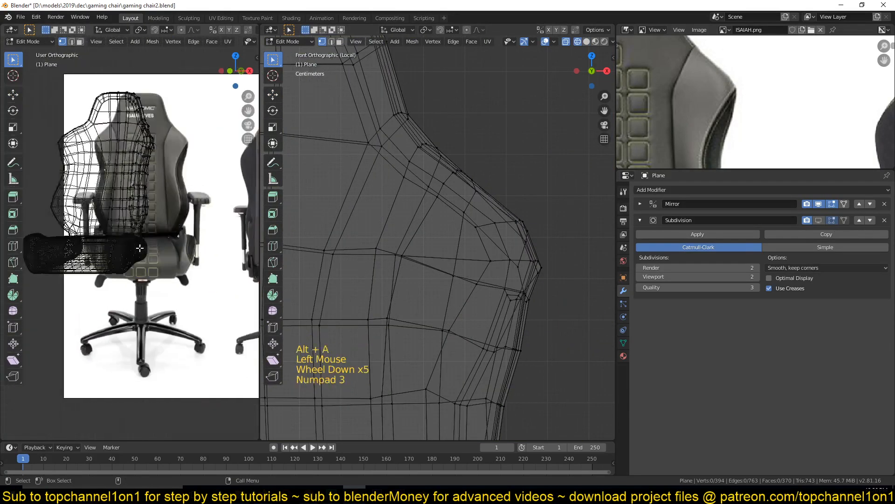
# Select the faces at the recess's upper end and move them by 0.0151 m in X and 0.0589 m in Z.
pyautogui.scroll(5, 140, 248)
pyautogui.press('z')
pyautogui.scroll(3, 459, 278)
pyautogui.scroll(2, 412, 282)
pyautogui.click(412, 301)
pyautogui.keyDown('ctrl'); pyautogui.click(404, 317); pyautogui.keyUp('ctrl')
pyautogui.keyDown('ctrl'); pyautogui.click(372, 321); pyautogui.keyUp('ctrl')
pyautogui.keyDown('shift'); pyautogui.click(397, 307); pyautogui.keyUp('shift')
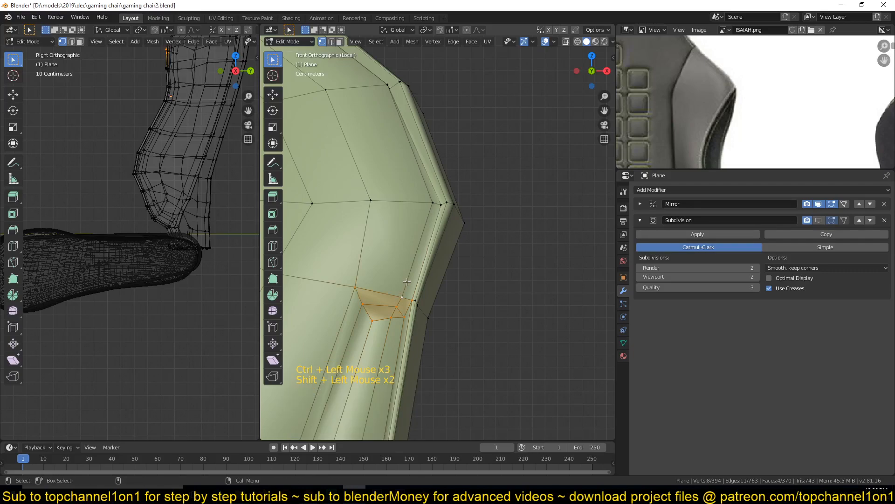
pyautogui.press('g')
pyautogui.click(425, 207)
# Select the outer side vertices beside the recess's upper end and edge-slide them upward by a factor of 0.628.
pyautogui.press('z')
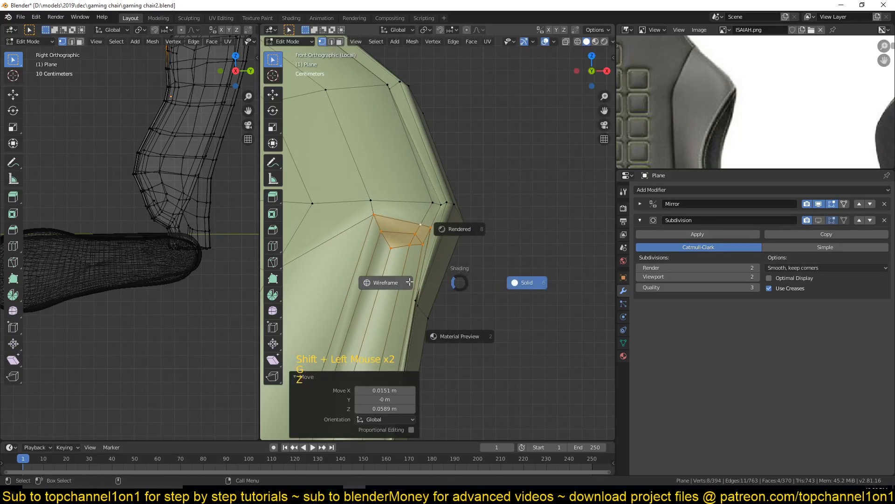
pyautogui.click(409, 281)
pyautogui.press('c')
pyautogui.hotkey('alt', 'a')
pyautogui.press('c')
pyautogui.moveTo(427, 309); pyautogui.dragTo(433, 340)
pyautogui.rightClick(448, 295)
pyautogui.press('g')
pyautogui.press('g')
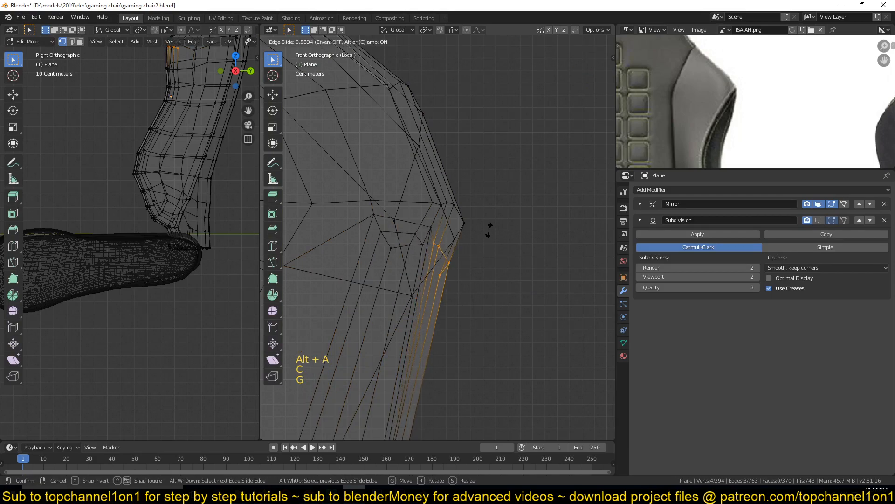
pyautogui.click(492, 226)
pyautogui.press('z')
pyautogui.click(547, 241)
pyautogui.scroll(-1, 435, 266)
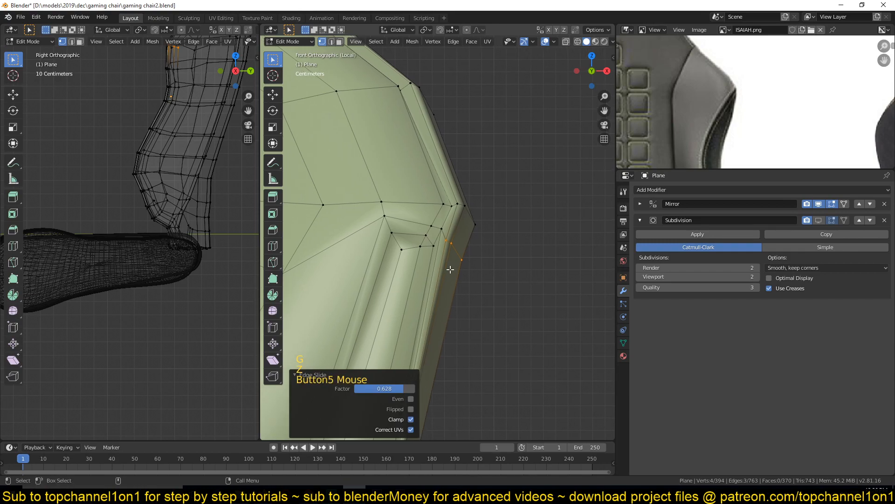
# Save the file, try dissolving the short edge beside the recess's upper outer corner, and undo the dissolve.
pyautogui.hotkey('alt', 'a')
pyautogui.hotkey('ctrl', 's')
pyautogui.click(432, 248)
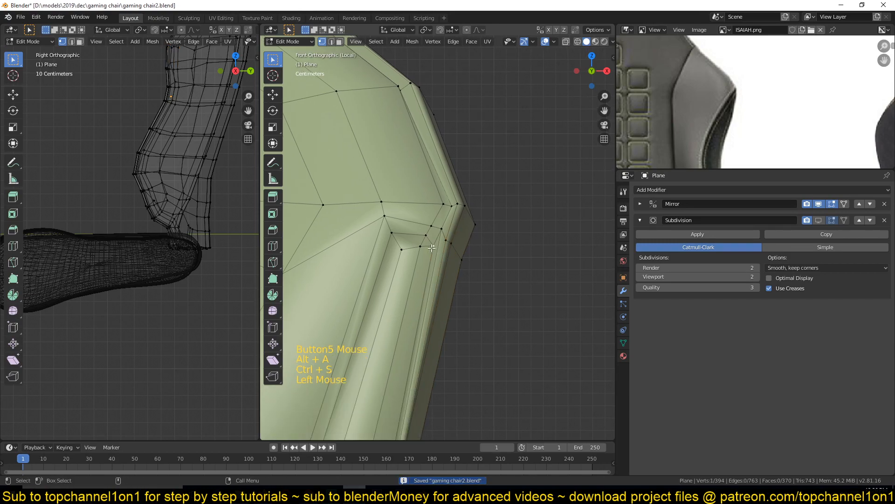
pyautogui.hotkey('alt', 'a')
pyautogui.hotkey('ctrl', 's')
pyautogui.press('2')
pyautogui.keyDown('alt'); pyautogui.click(440, 247); pyautogui.keyUp('alt')
pyautogui.hotkey('ctrl', 'x')
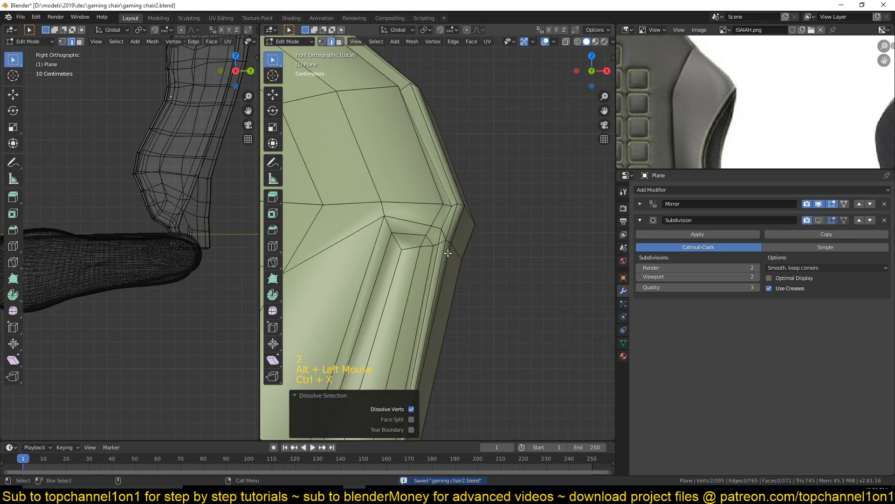
pyautogui.hotkey('ctrl', 'z')
pyautogui.hotkey('alt', 'a')
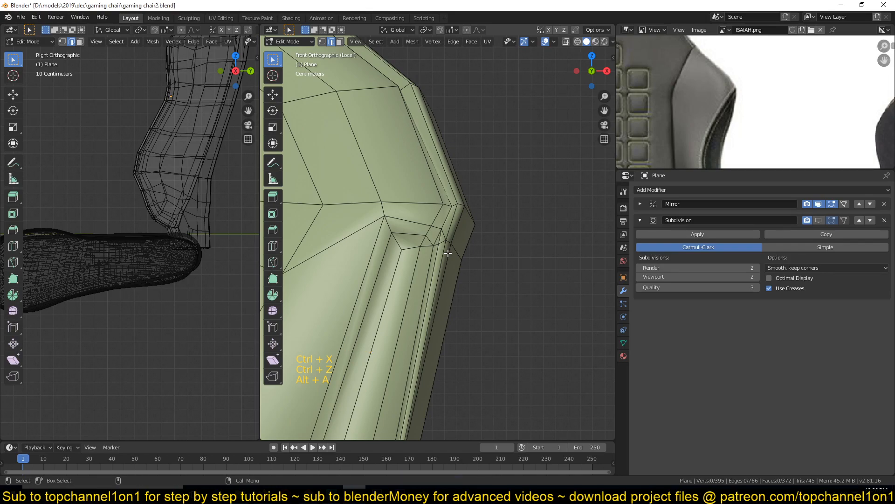
# Merge the vertices at the recess's upper outer corner with At Last and save the file.
pyautogui.press('1')
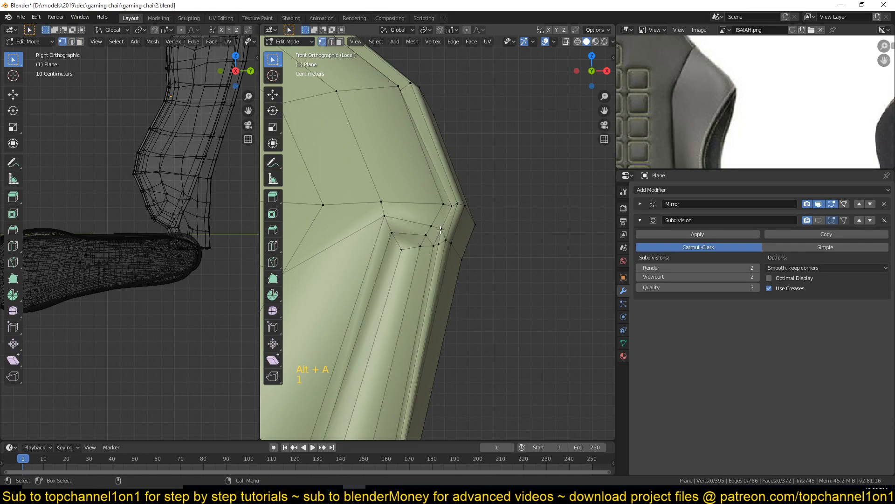
pyautogui.hotkey('alt', 'm')
pyautogui.click(442, 248)
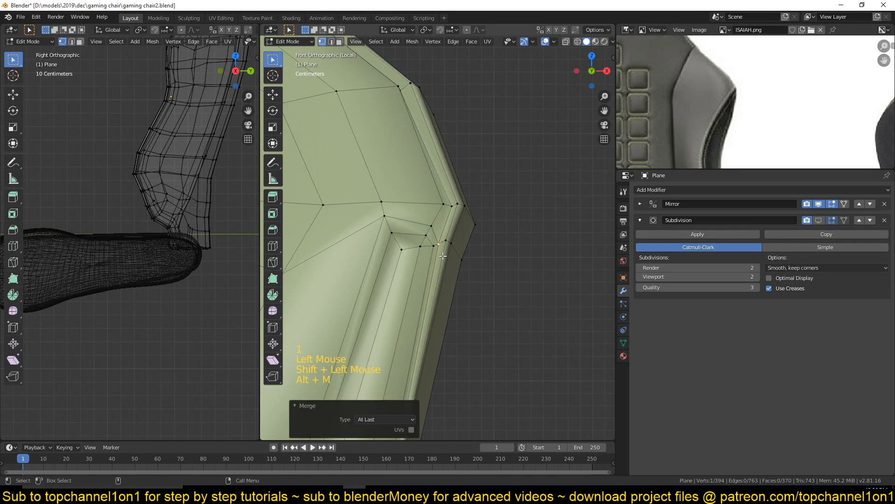
pyautogui.hotkey('alt', 'a')
pyautogui.hotkey('ctrl', 's')
pyautogui.hotkey('ctrl', 's')
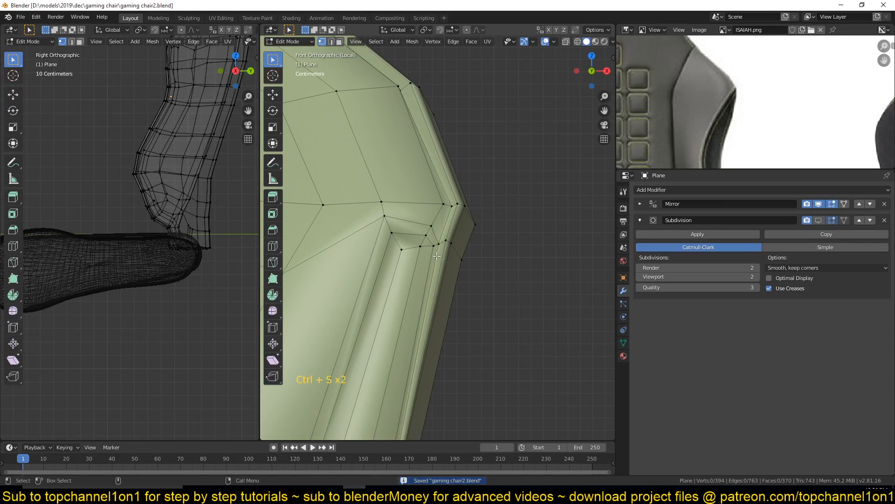
# Save the file, return to Object Mode and show the whole backrest with subdivision smoothing.
pyautogui.scroll(-3, 437, 255)
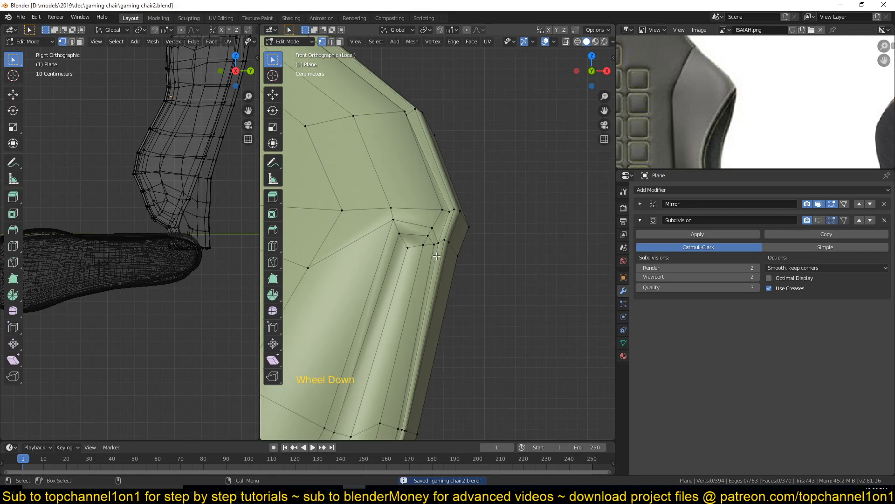
pyautogui.hotkey('ctrl', 's')
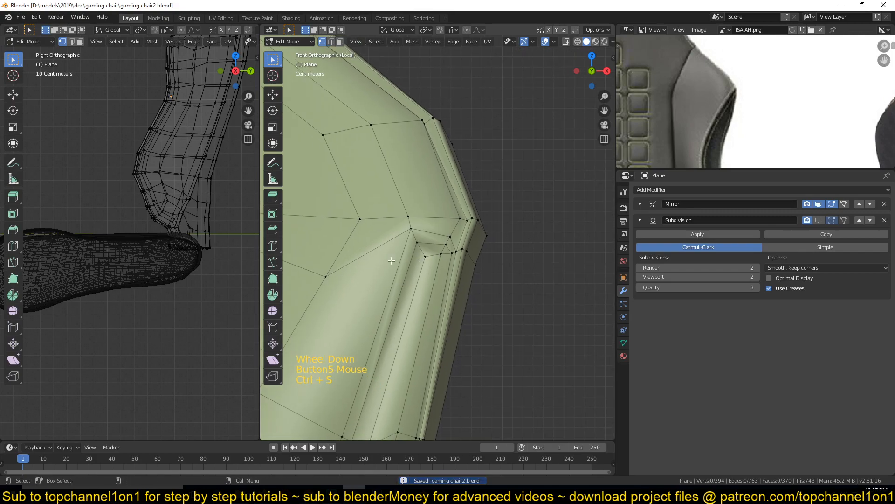
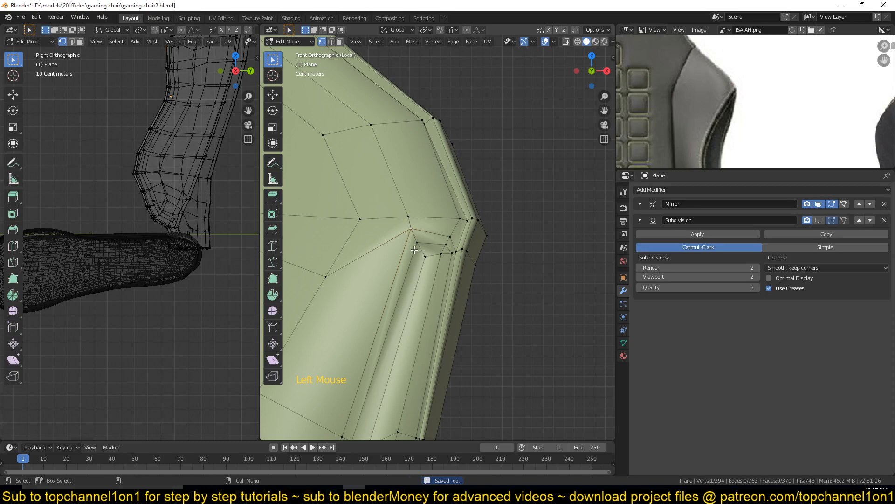
pyautogui.hotkey('alt', 'a')
pyautogui.scroll(-2, 423, 265)
pyautogui.hotkey('ctrl', 's')
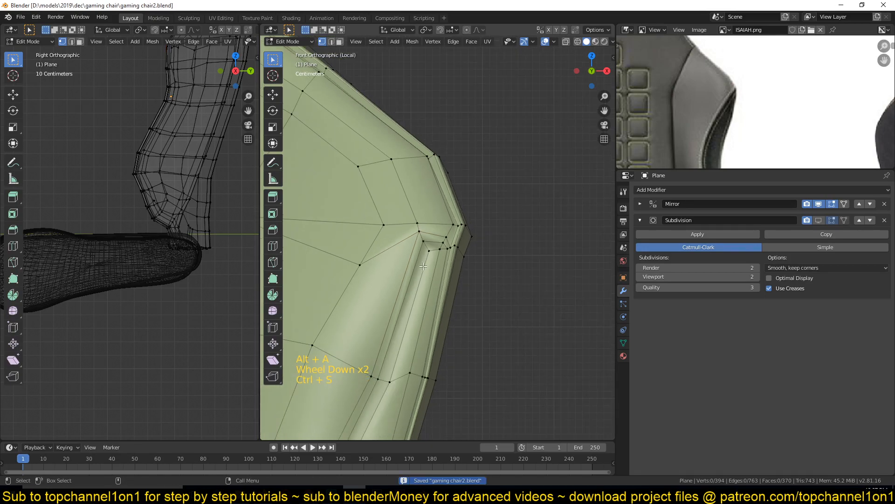
pyautogui.press('Tab')
pyautogui.hotkey('ctrl', 's')
pyautogui.click(481, 270)
pyautogui.hotkey('alt', 'a')
pyautogui.scroll(-11, 472, 275)
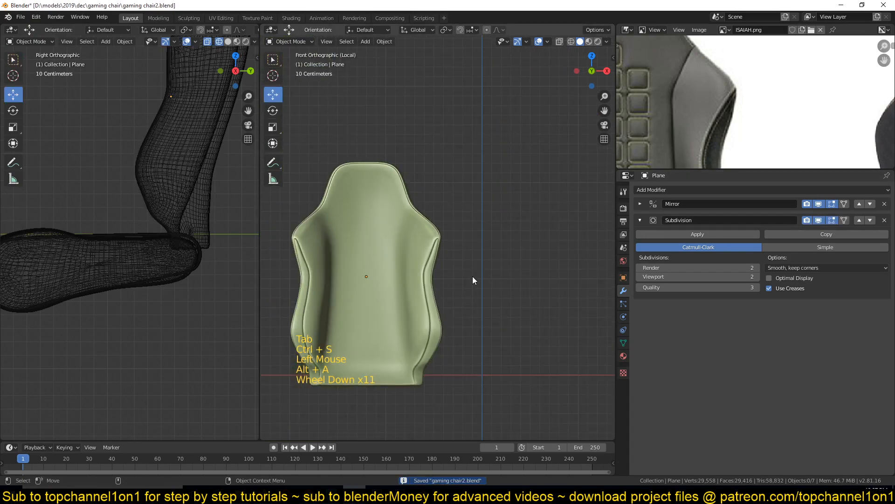
# Examine the smoothed backrest from several angles and compare it with the front and back reference photos.
pyautogui.moveTo(472, 275); pyautogui.dragTo(497, 328, button='middle')
pyautogui.scroll(1, 505, 308)
pyautogui.hotkey('ctrl', 's')
pyautogui.moveTo(512, 270); pyautogui.dragTo(557, 236, button='middle')
pyautogui.scroll(-3, 715, 140)
pyautogui.moveTo(717, 134); pyautogui.dragTo(737, 112, button='middle')
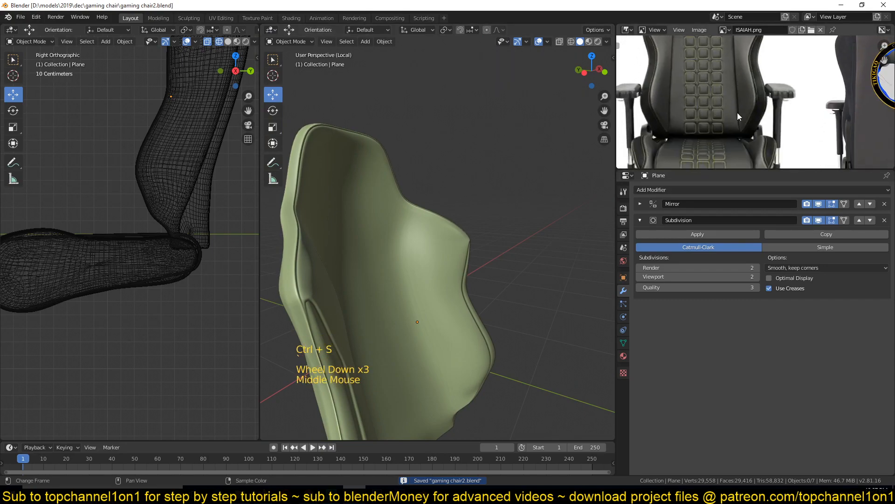
pyautogui.scroll(-3, 737, 112)
pyautogui.scroll(2, 539, 237)
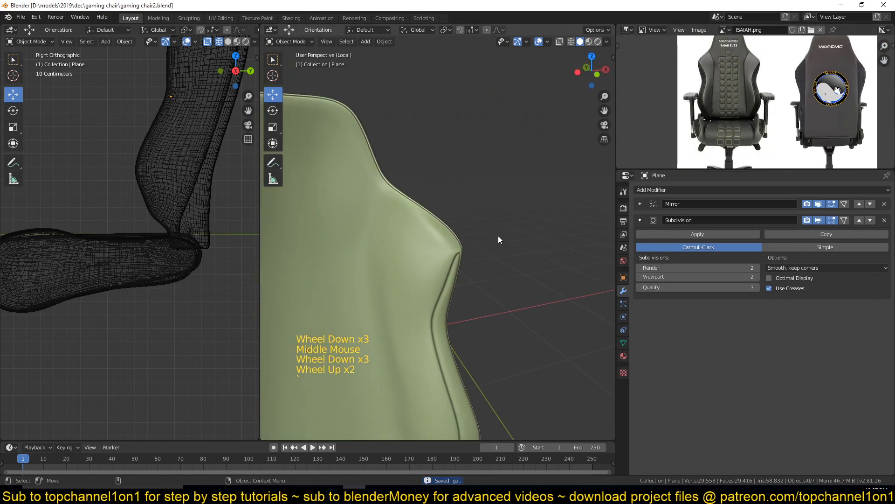
pyautogui.scroll(2, 494, 238)
pyautogui.press('Tab')
pyautogui.hotkey('alt', 'a')
pyautogui.hotkey('ctrl', 'r')
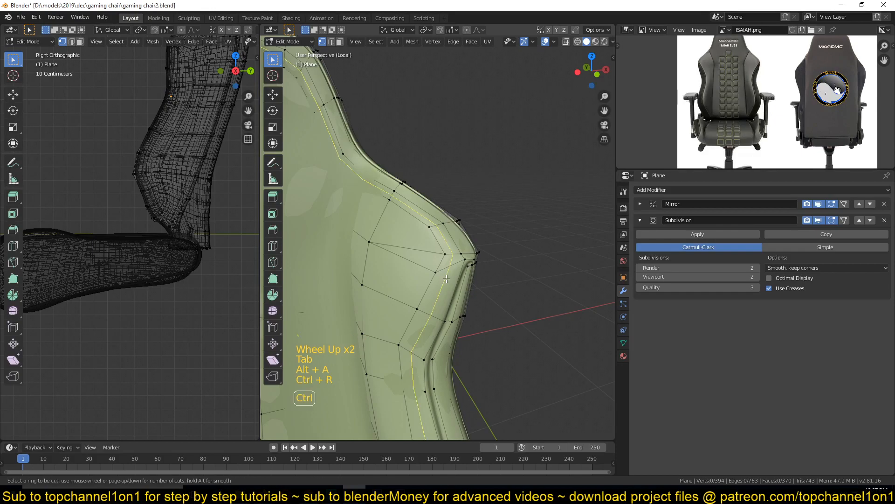
pyautogui.moveTo(467, 275); pyautogui.dragTo(461, 255, button='middle')
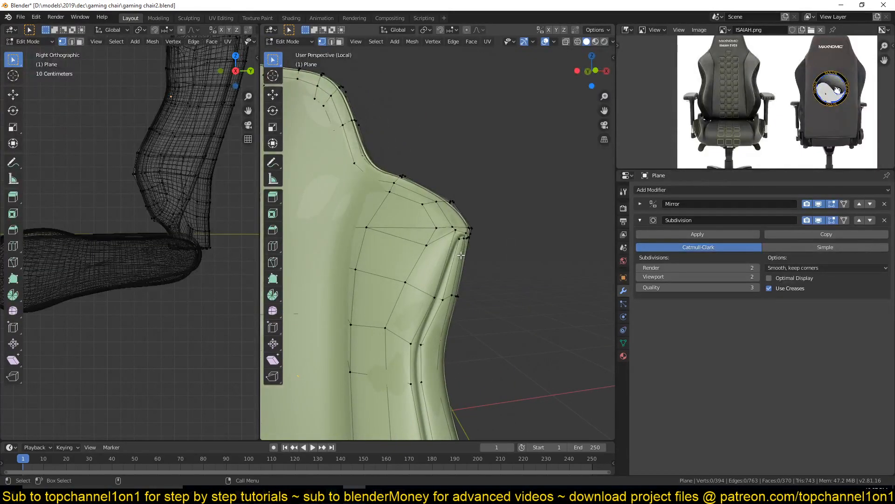
pyautogui.press('Tab')
# Save the file and compare the smoothed side wing with a close view of the reference backrest.
pyautogui.hotkey('ctrl', 's')
pyautogui.scroll(-2, 416, 278)
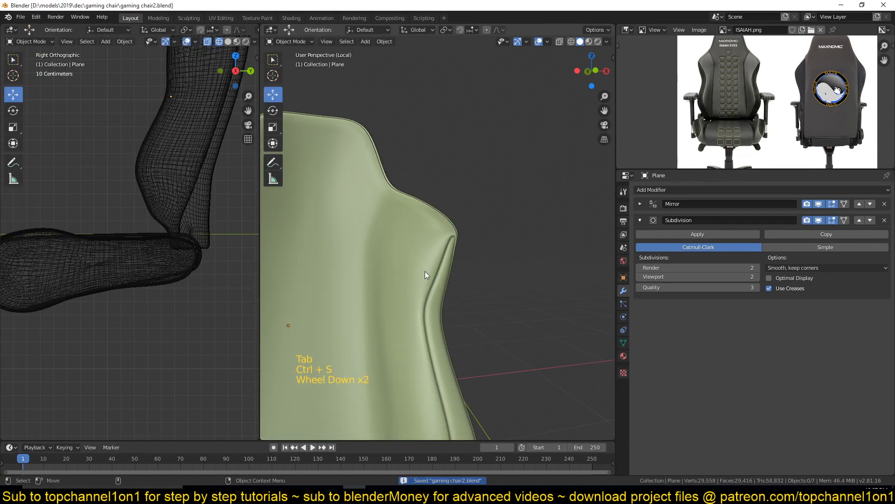
pyautogui.scroll(3, 708, 122)
pyautogui.moveTo(724, 98); pyautogui.dragTo(726, 106, button='middle')
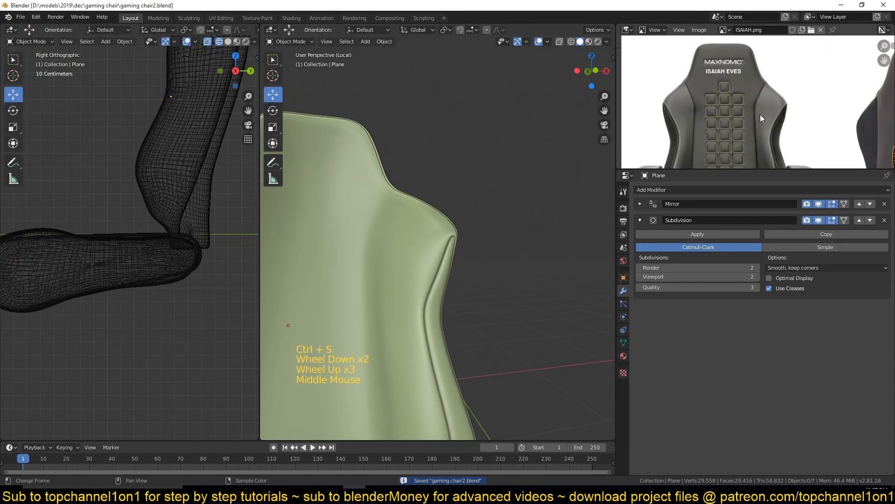
pyautogui.click(290, 321)
pyautogui.press('Tab')
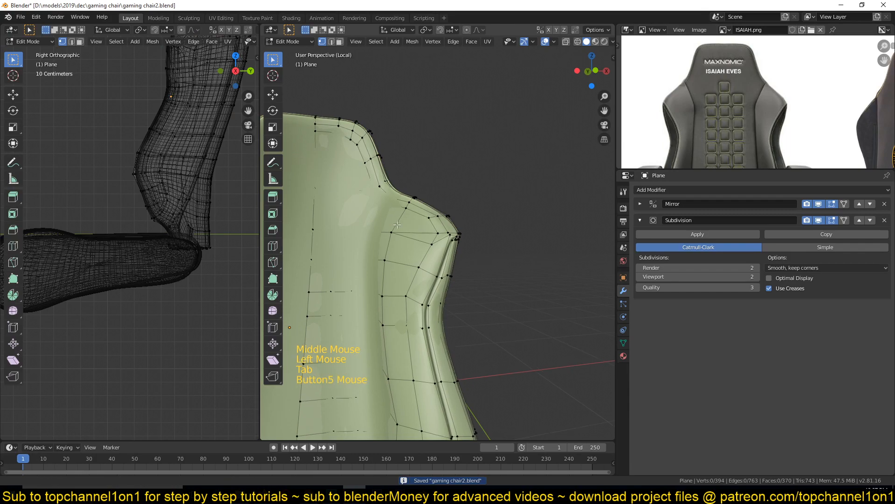
pyautogui.scroll(1, 652, 151)
pyautogui.press('Tab')
pyautogui.moveTo(382, 209); pyautogui.dragTo(402, 219, button='middle')
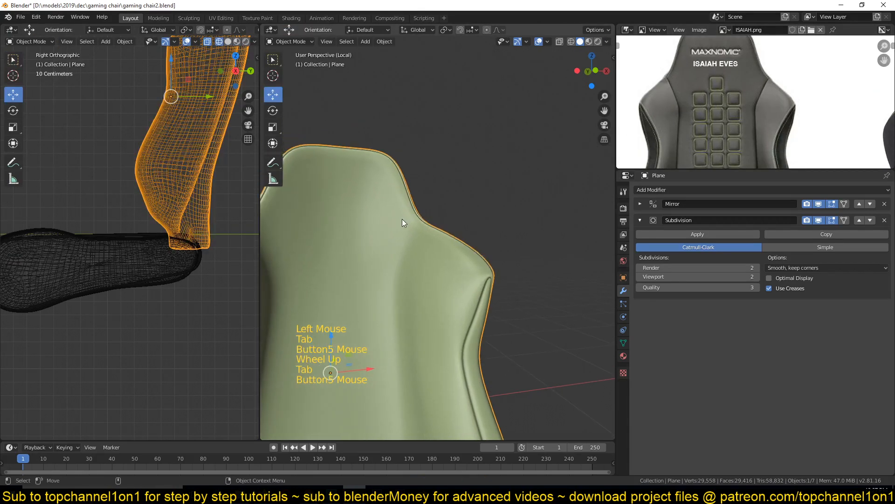
# Turn off the Subdivision modifier's viewport display and show the backrest's editable mesh from the front in solid shading.
pyautogui.hotkey('alt', 'a')
pyautogui.click(818, 212)
pyautogui.click(821, 219)
pyautogui.click(423, 297)
pyautogui.press('Tab')
pyautogui.scroll(-1, 423, 299)
pyautogui.press('z')
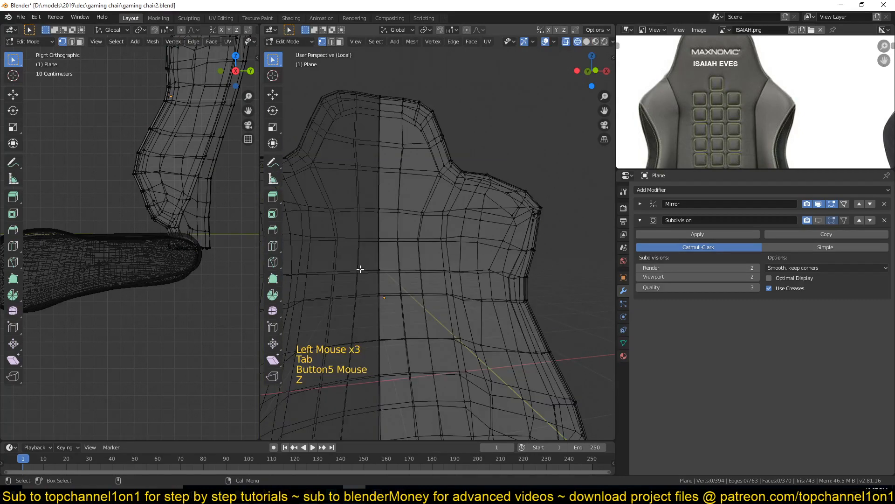
pyautogui.press('KP_1')
pyautogui.press('z')
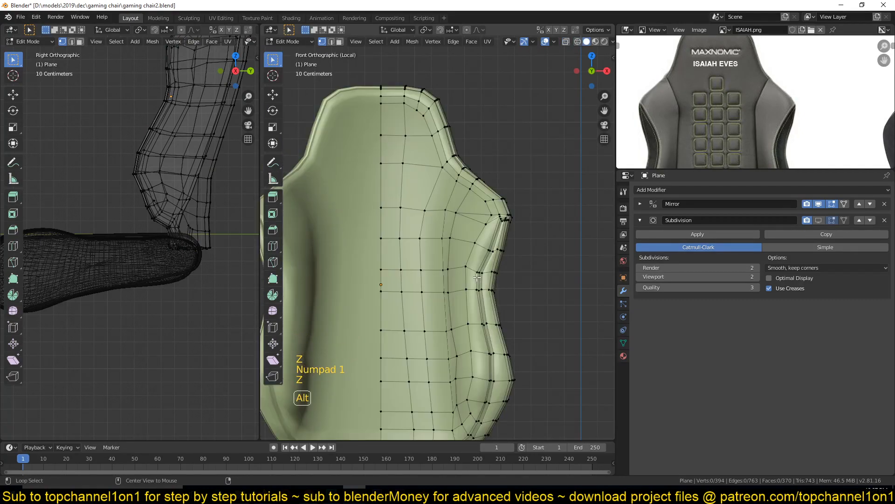
# Leave local view and show the backrest mesh in front wireframe over the reference photo.
pyautogui.press('Tab')
pyautogui.press('KP_Divide')
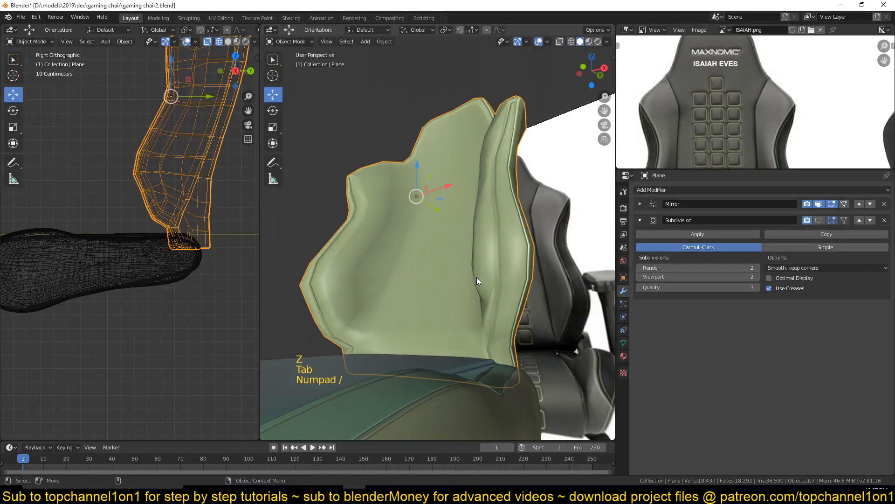
pyautogui.press('KP_1')
pyautogui.press('Tab')
pyautogui.keyDown('shift'); pyautogui.moveTo(460, 230); pyautogui.dragTo(473, 308, button='middle'); pyautogui.keyUp('shift')
pyautogui.press('z')
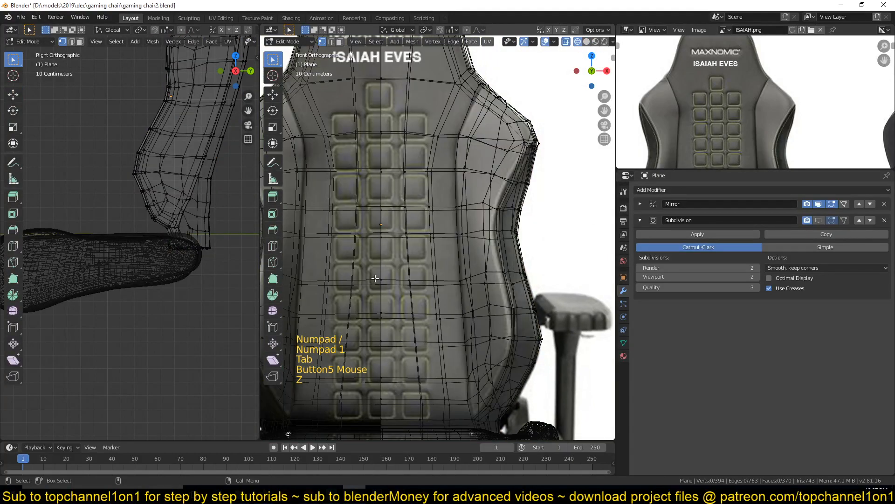
pyautogui.scroll(-5, 717, 108)
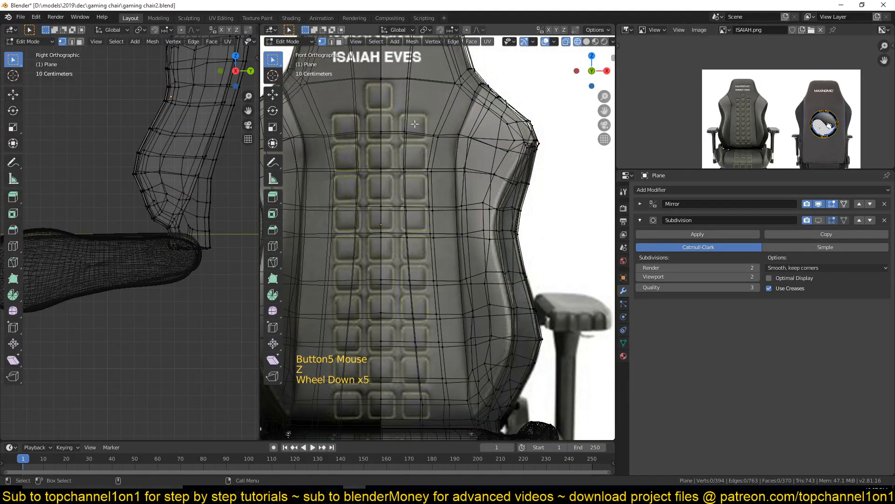
# Select the edge loop following the side wing's inner seam, and check the backrest in solid shading.
pyautogui.press('2')
pyautogui.keyDown('alt'); pyautogui.click(462, 114); pyautogui.keyUp('alt')
pyautogui.scroll(-1, 532, 141)
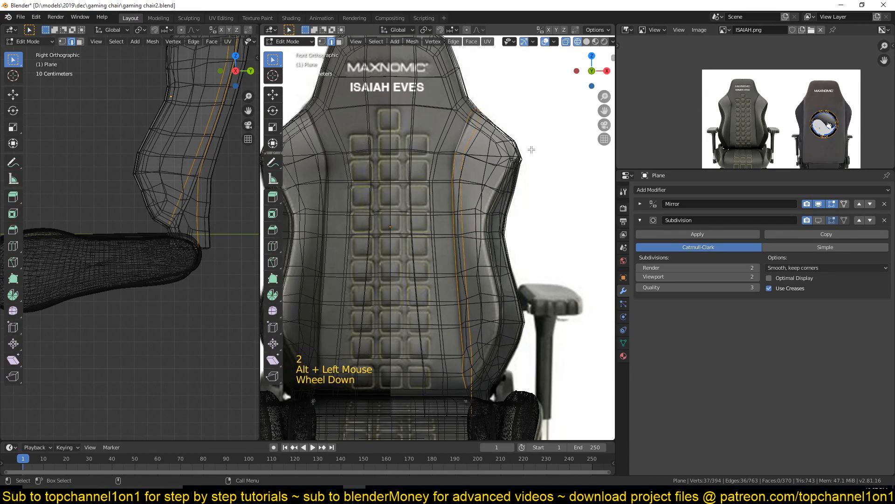
pyautogui.press('Tab')
pyautogui.press('z')
pyautogui.press('z')
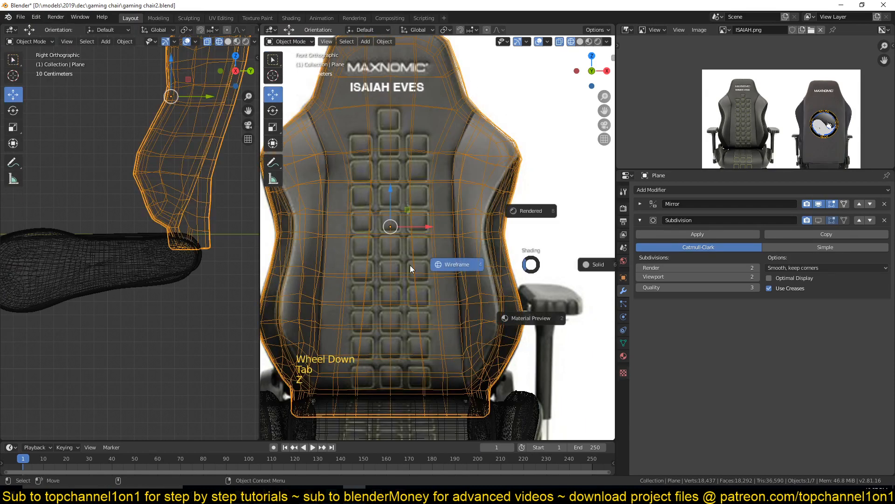
pyautogui.press('Tab')
pyautogui.press('Tab')
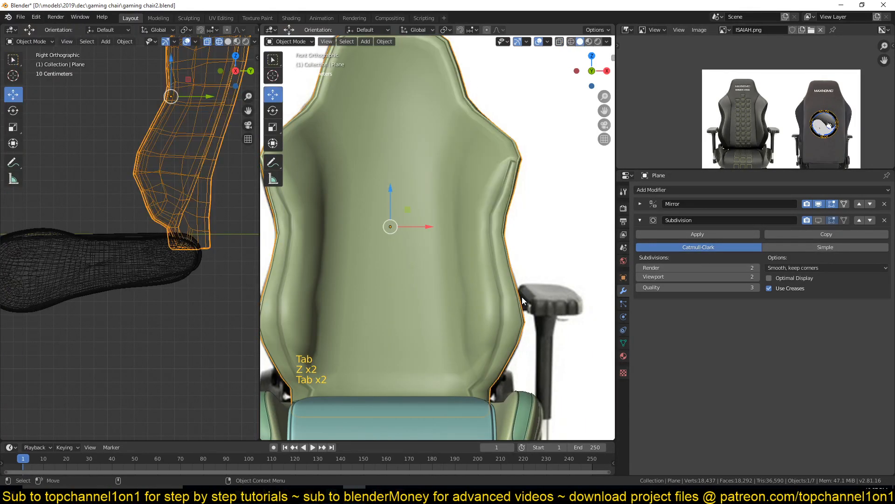
# Isolate the backrest in local view and bevel the side wing's selected inner seam loop with two segments.
pyautogui.press('KP_Divide')
pyautogui.press('Tab')
pyautogui.moveTo(522, 296); pyautogui.dragTo(467, 205, button='middle')
pyautogui.scroll(3, 457, 215)
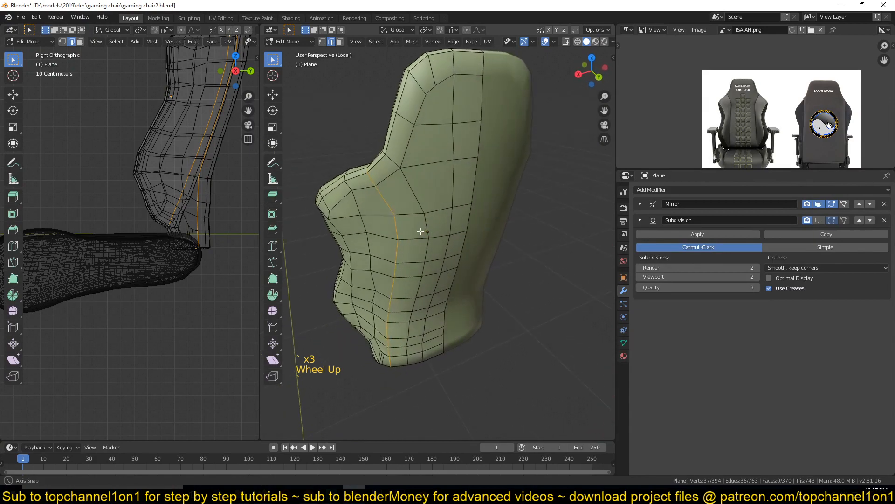
pyautogui.hotkey('ctrl', 'b')
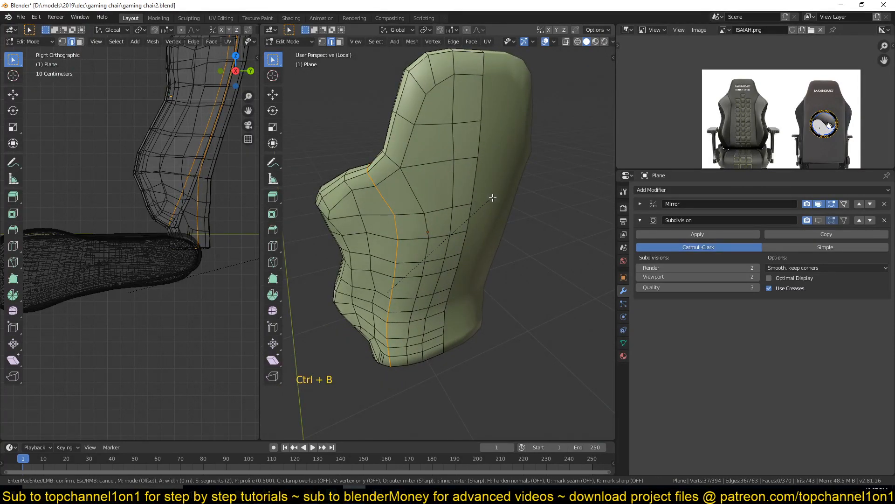
pyautogui.click(493, 198)
# Reduce the selection to the bevel's middle loop and shrink it inward along its normals to form the seam groove.
pyautogui.press('ctrl+KP_Subtract')
pyautogui.moveTo(489, 195); pyautogui.dragTo(450, 267, button='middle')
pyautogui.scroll(4, 442, 201)
pyautogui.hotkey('alt', 's')
pyautogui.press('shift')
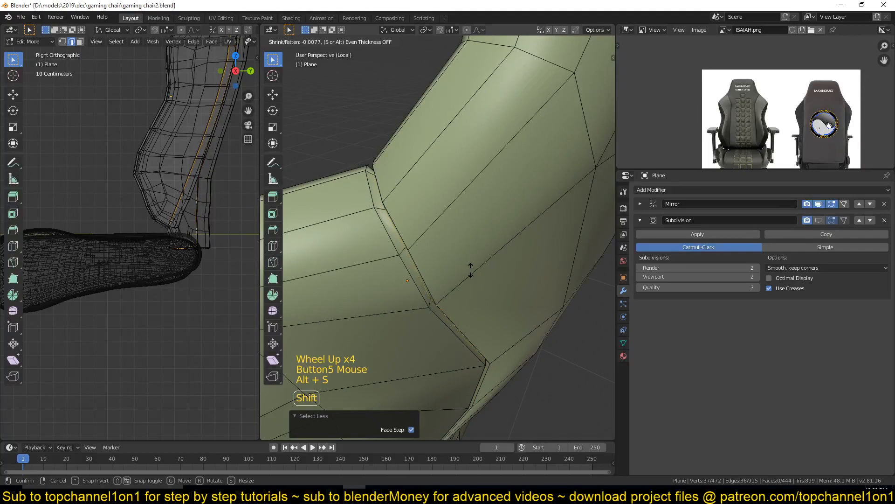
pyautogui.click(471, 270)
# Turn on the Subdivision modifier's viewport display and show the smoothed backrest from the front with nothing selected.
pyautogui.press('Tab')
pyautogui.click(819, 220)
pyautogui.scroll(-5, 440, 250)
pyautogui.moveTo(441, 250); pyautogui.dragTo(544, 239, button='middle')
pyautogui.hotkey('alt', 'a')
pyautogui.scroll(-1, 504, 258)
pyautogui.press('KP_1')
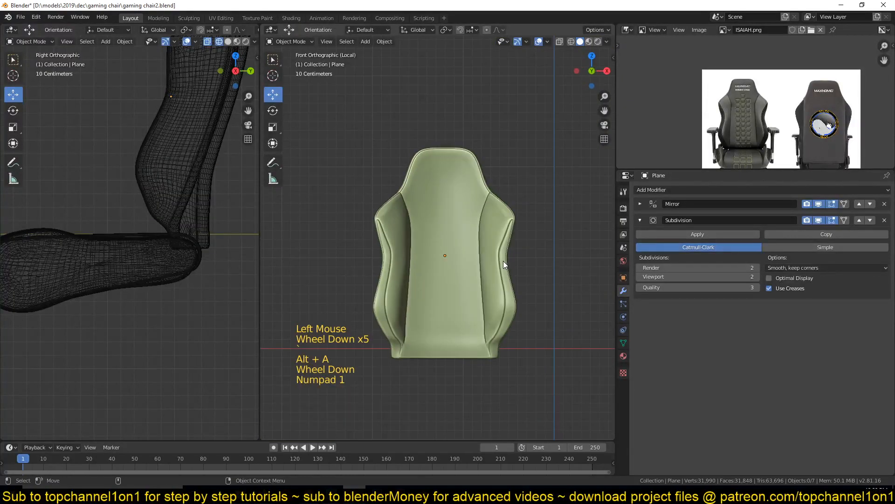
# Save the file and leave local view.
pyautogui.scroll(2, 503, 261)
pyautogui.hotkey('ctrl', 's')
pyautogui.press('KP_Divide')
pyautogui.scroll(-4, 503, 261)
# Edit the backrest's vertices from an angled front view with the Subdivision modifier's viewport display turned off.
pyautogui.click(460, 206)
pyautogui.scroll(3, 460, 205)
pyautogui.press('Tab')
pyautogui.press('1')
pyautogui.moveTo(461, 205); pyautogui.dragTo(398, 186, button='middle')
pyautogui.click(398, 186)
pyautogui.click(819, 220)
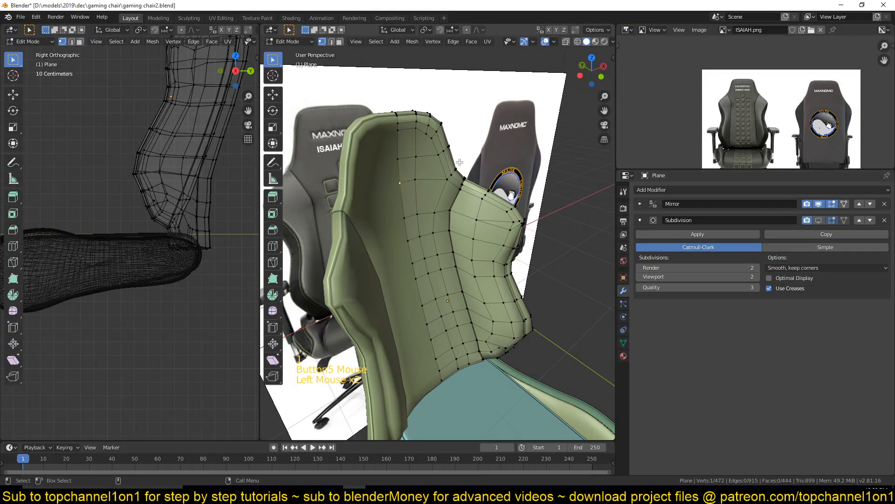
# Select the faces of the backrest's front centre panel and hide all unselected geometry.
pyautogui.press('3')
pyautogui.click(406, 143)
pyautogui.keyDown('ctrl'); pyautogui.click(450, 344); pyautogui.keyUp('ctrl')
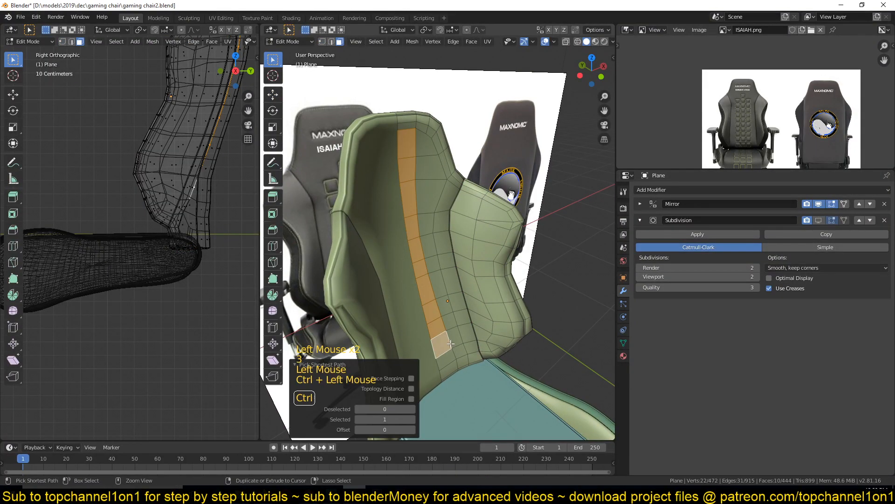
pyautogui.keyDown('ctrl'); pyautogui.click(422, 194); pyautogui.keyUp('ctrl')
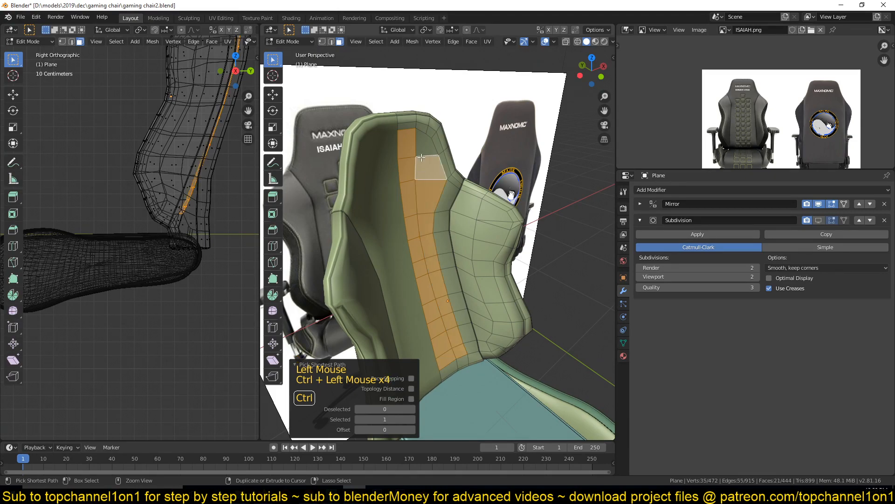
pyautogui.keyDown('ctrl'); pyautogui.click(426, 142); pyautogui.keyUp('ctrl')
pyautogui.hotkey('shift', 'h')
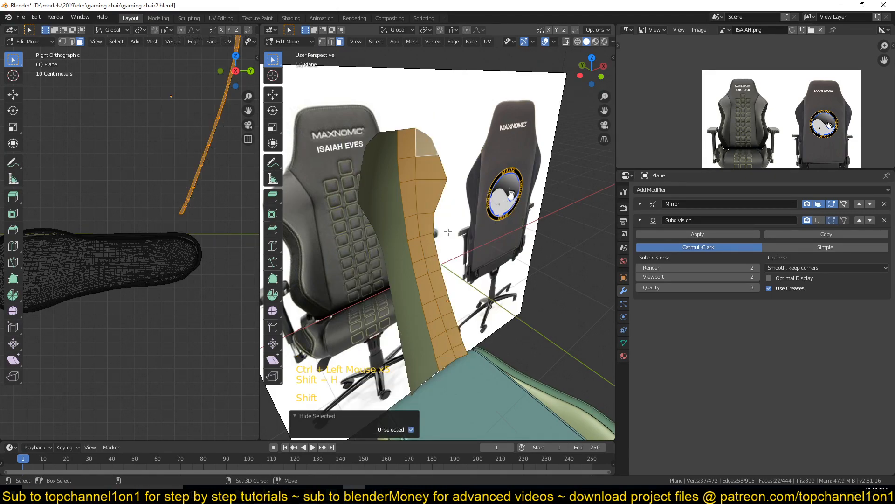
# Fatten the mid-height vertices along the panel's centre line outward, using a wide, smooth proportional falloff.
pyautogui.press('1')
pyautogui.click(395, 167)
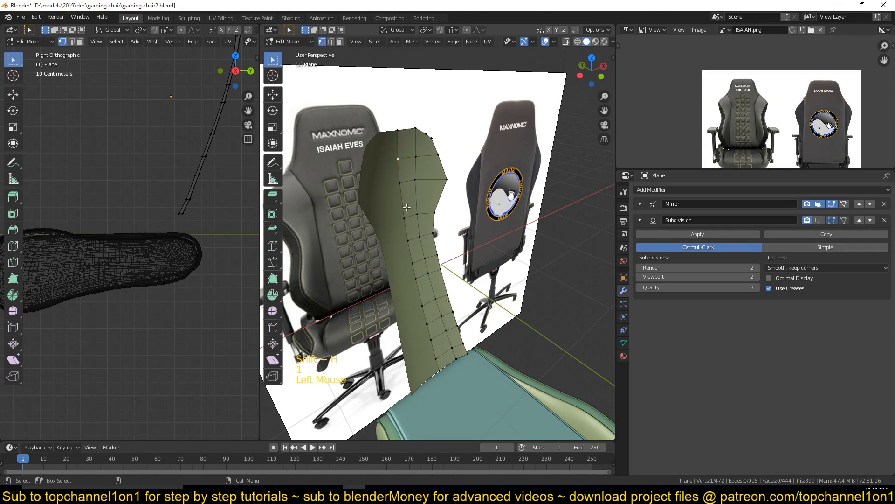
pyautogui.keyDown('ctrl'); pyautogui.click(418, 304); pyautogui.keyUp('ctrl')
pyautogui.press('o')
pyautogui.press('g')
pyautogui.hotkey('alt', 's')
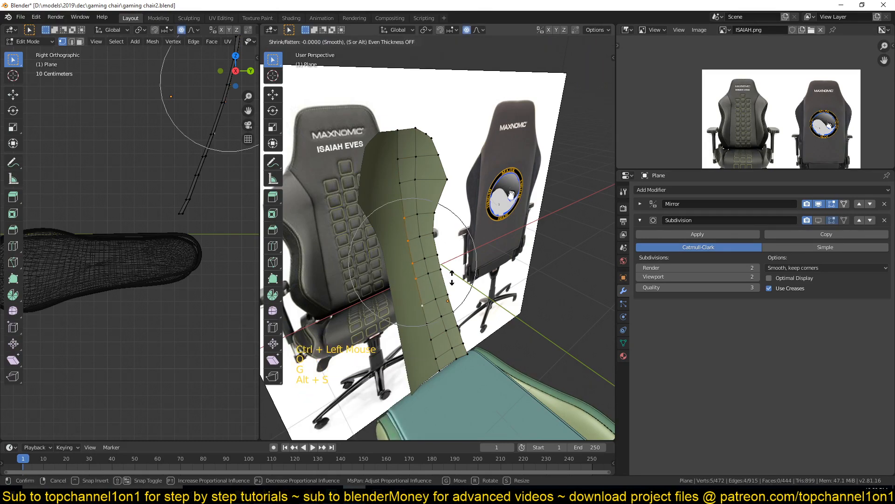
pyautogui.scroll(-7, 453, 269)
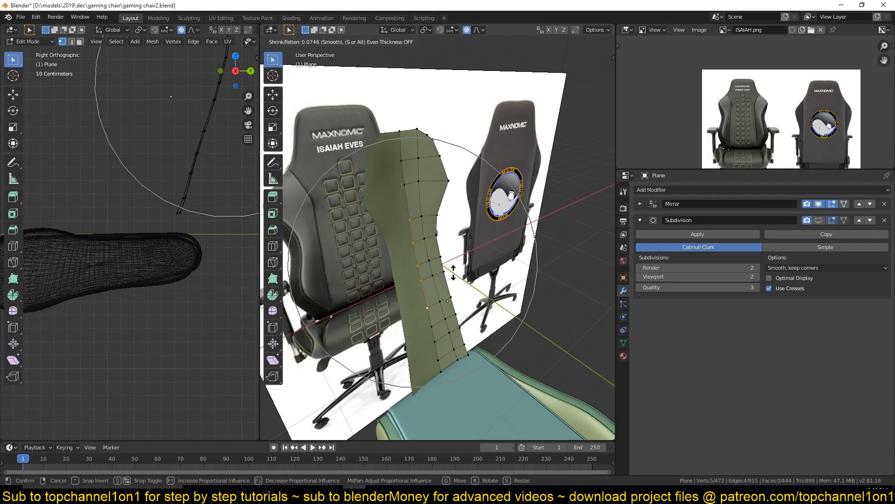
pyautogui.click(456, 269)
# Fatten the two headrest vertices on the centre line outward with a smaller proportional falloff.
pyautogui.click(404, 161)
pyautogui.keyDown('shift'); pyautogui.click(408, 185); pyautogui.keyUp('shift')
pyautogui.hotkey('alt', 's')
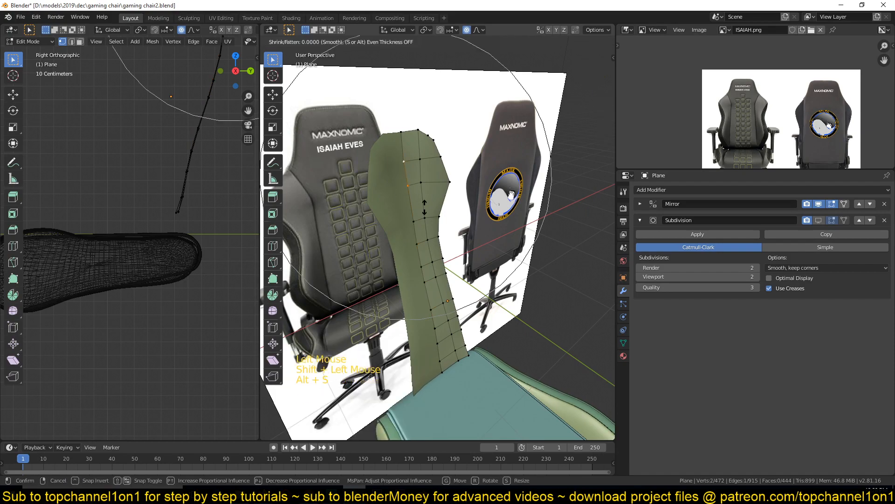
pyautogui.scroll(12, 428, 206)
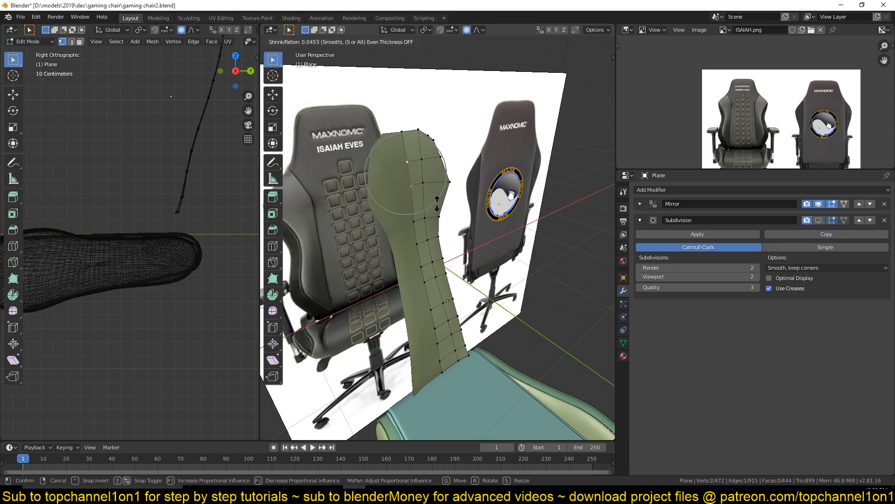
pyautogui.click(437, 203)
# Adjust the four vertices of the neck-height face beside the centre line with Shrink/Fatten, then clear the selection.
pyautogui.keyDown('shift'); pyautogui.click(415, 221); pyautogui.keyUp('shift')
pyautogui.keyDown('shift'); pyautogui.click(425, 220); pyautogui.keyUp('shift')
pyautogui.hotkey('alt', 's')
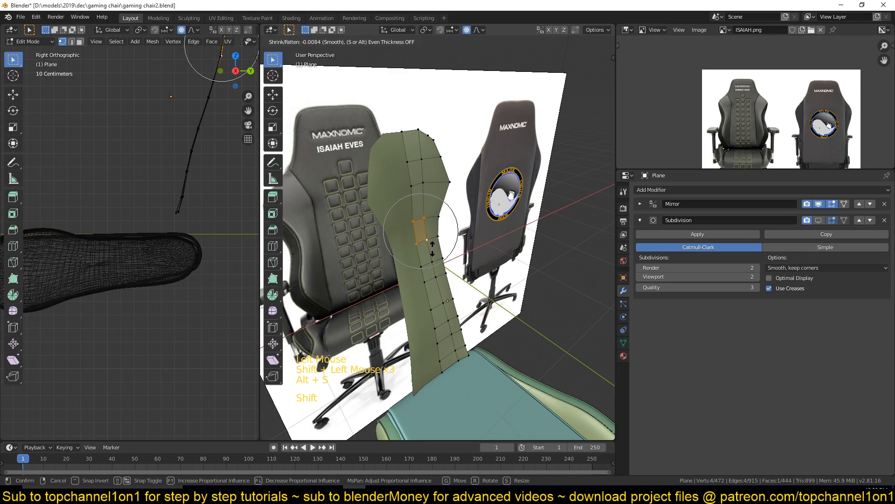
pyautogui.hotkey('alt', 'a')
# Adjust the four vertices of the mid-height face beside the centre line with proportional Shrink/Fatten.
pyautogui.click(422, 266)
pyautogui.keyDown('shift'); pyautogui.click(425, 281); pyautogui.keyUp('shift')
pyautogui.keyDown('shift'); pyautogui.click(435, 277); pyautogui.keyUp('shift')
pyautogui.keyDown('shift'); pyautogui.click(432, 262); pyautogui.keyUp('shift')
pyautogui.hotkey('alt', 's')
pyautogui.click(444, 286)
# Adjust the lower vertices beside the centre line with proportional Shrink/Fatten and clear the selection.
pyautogui.click(431, 309)
pyautogui.keyDown('shift'); pyautogui.click(435, 328); pyautogui.keyUp('shift')
pyautogui.hotkey('alt', 's')
pyautogui.click(461, 322)
pyautogui.keyDown('shift'); pyautogui.click(441, 358); pyautogui.keyUp('shift')
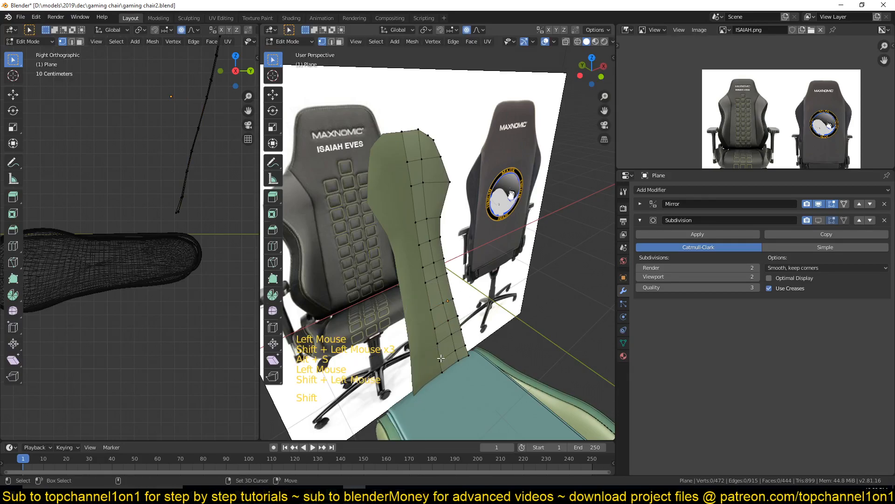
pyautogui.keyDown('shift'); pyautogui.click(453, 337); pyautogui.keyUp('shift')
pyautogui.hotkey('alt', 's')
pyautogui.hotkey('alt', 'a')
# Fatten the six vertices of the two mid-height faces beside the centre line slightly outward with proportional falloff.
pyautogui.click(426, 283)
pyautogui.keyDown('shift'); pyautogui.click(431, 309); pyautogui.keyUp('shift')
pyautogui.keyDown('shift'); pyautogui.click(443, 302); pyautogui.keyUp('shift')
pyautogui.keyDown('shift'); pyautogui.click(433, 262); pyautogui.keyUp('shift')
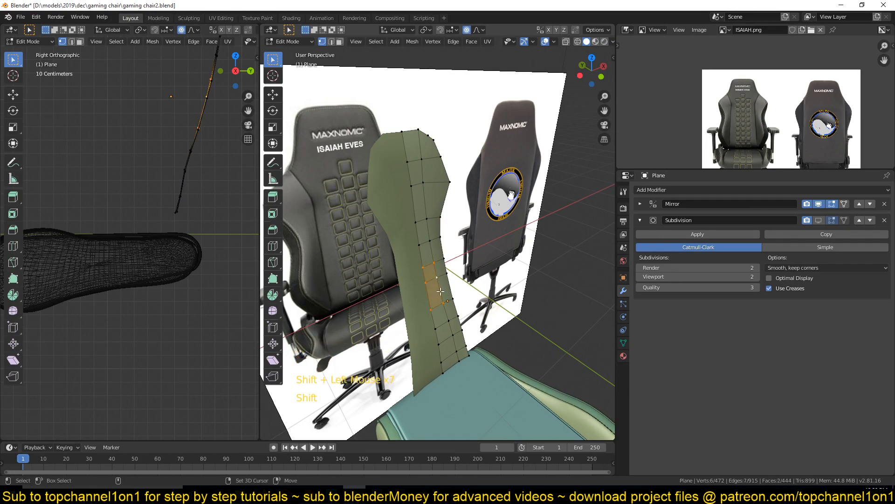
pyautogui.hotkey('alt', 's')
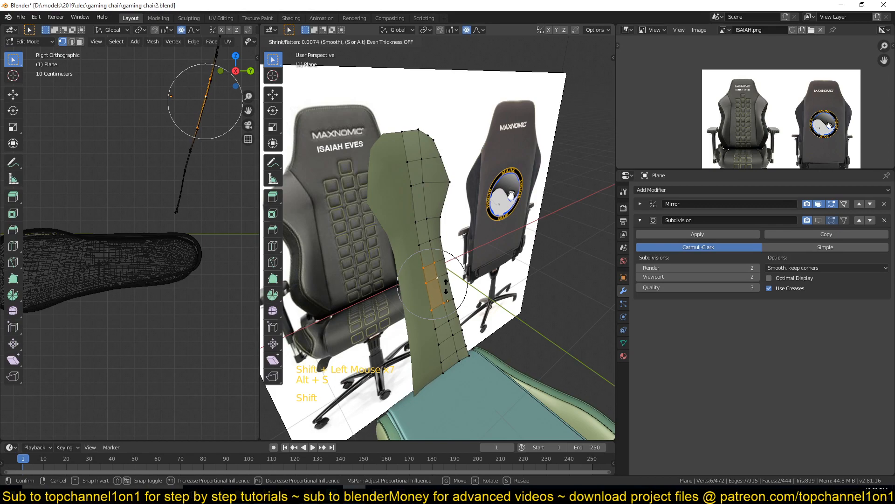
pyautogui.click(446, 288)
# Fatten the six vertices of the two lower faces beside the centre line outward with smooth proportional falloff.
pyautogui.click(448, 301)
pyautogui.keyDown('shift'); pyautogui.click(436, 329); pyautogui.keyUp('shift')
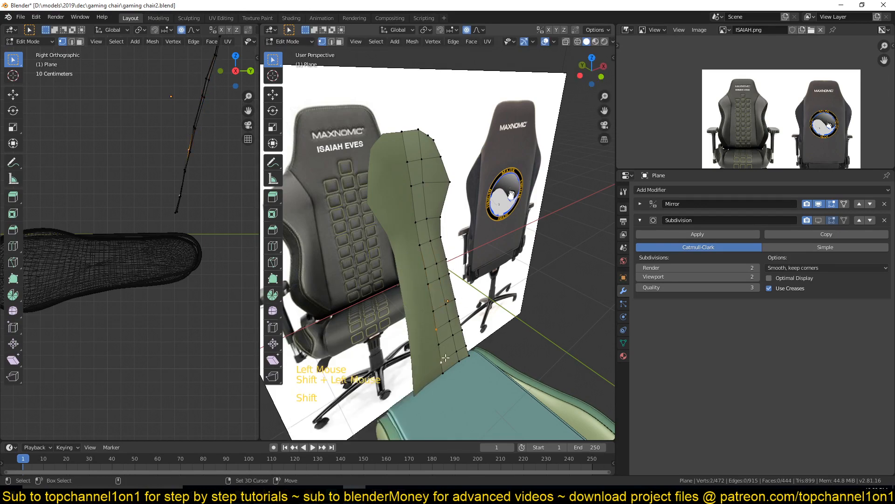
pyautogui.hotkey('alt', 's')
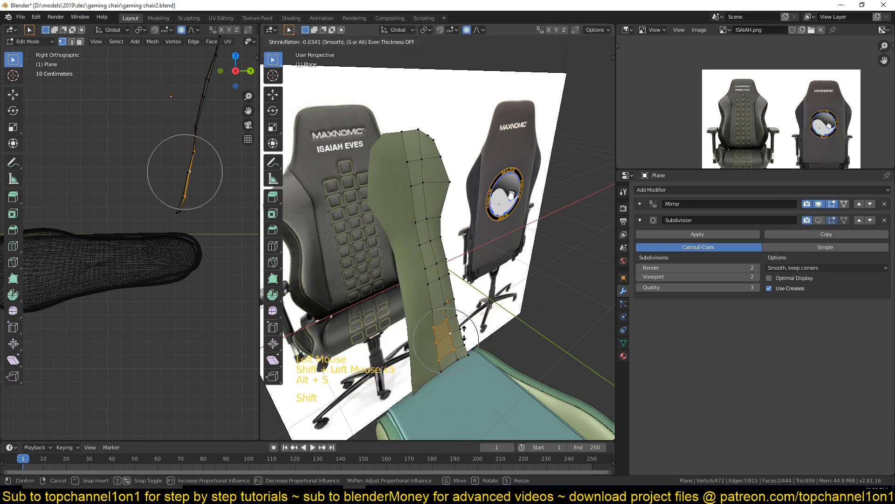
pyautogui.click(470, 306)
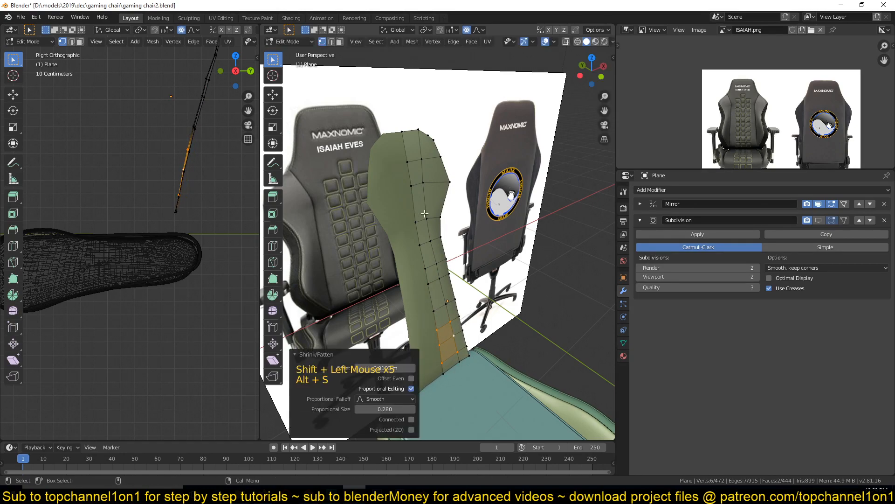
# Fatten the eight vertices beside the centre line from headrest to below the neck outward with proportional falloff.
pyautogui.click(407, 161)
pyautogui.keyDown('ctrl'); pyautogui.click(415, 222); pyautogui.keyUp('ctrl')
pyautogui.keyDown('shift'); pyautogui.click(422, 159); pyautogui.keyUp('shift')
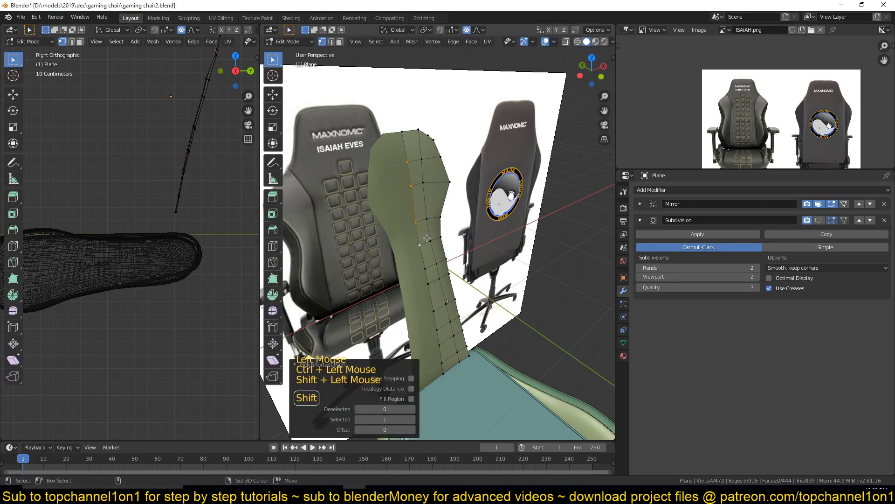
pyautogui.keyDown('ctrl'); pyautogui.click(428, 218); pyautogui.keyUp('ctrl')
pyautogui.hotkey('alt', 's')
pyautogui.press('shift')
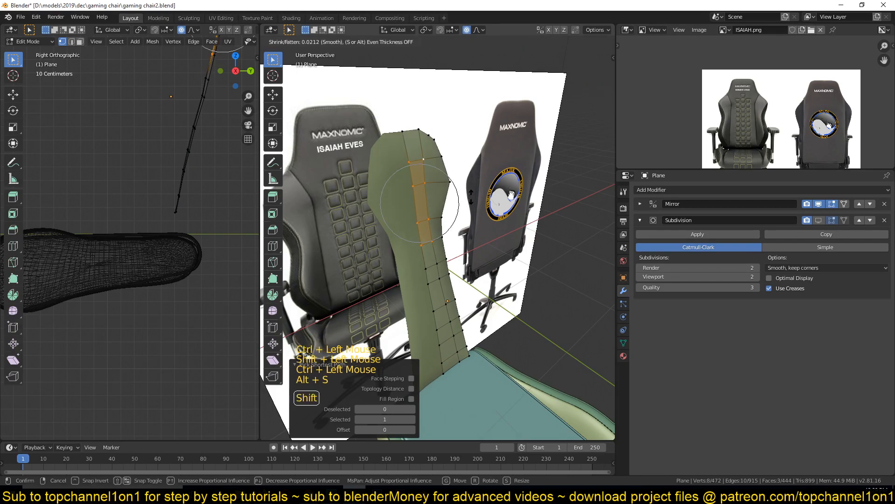
# Turn on the Subdivision modifier's viewport display in Object Mode and inspect the smoothed centre panel from the front.
pyautogui.press('Tab')
pyautogui.moveTo(468, 219); pyautogui.dragTo(411, 177, button='middle')
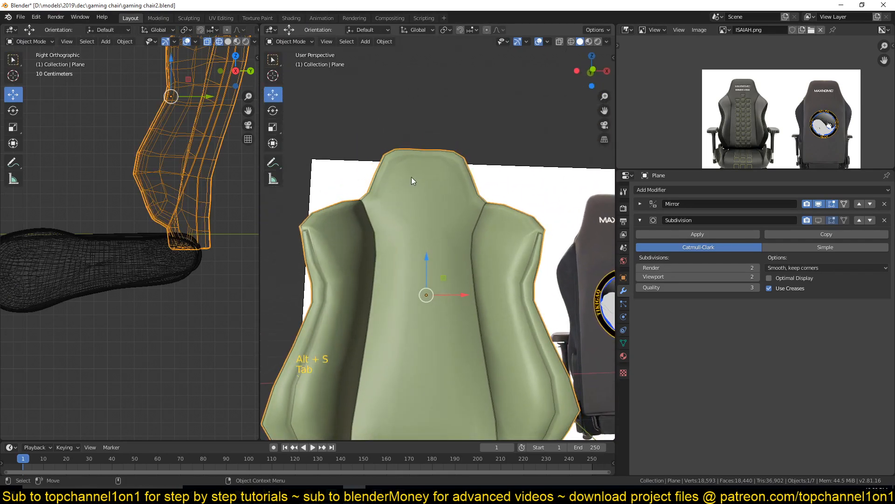
pyautogui.press('Tab')
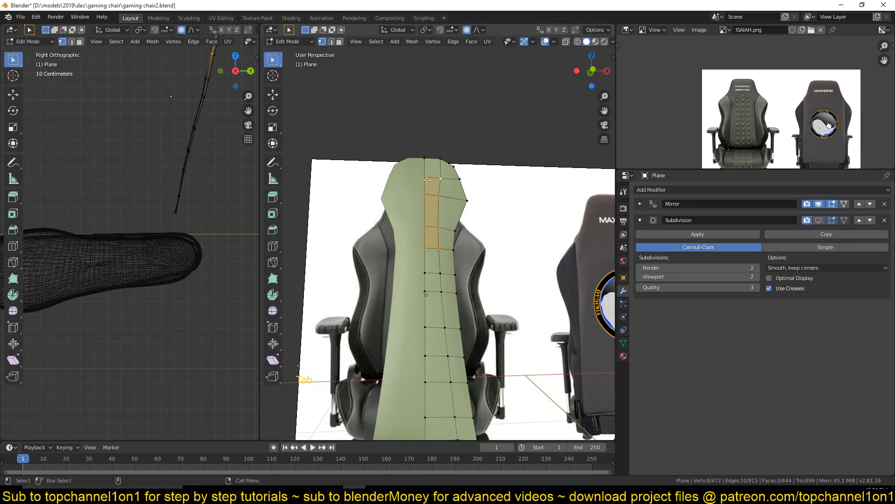
pyautogui.press('Tab')
pyautogui.click(818, 220)
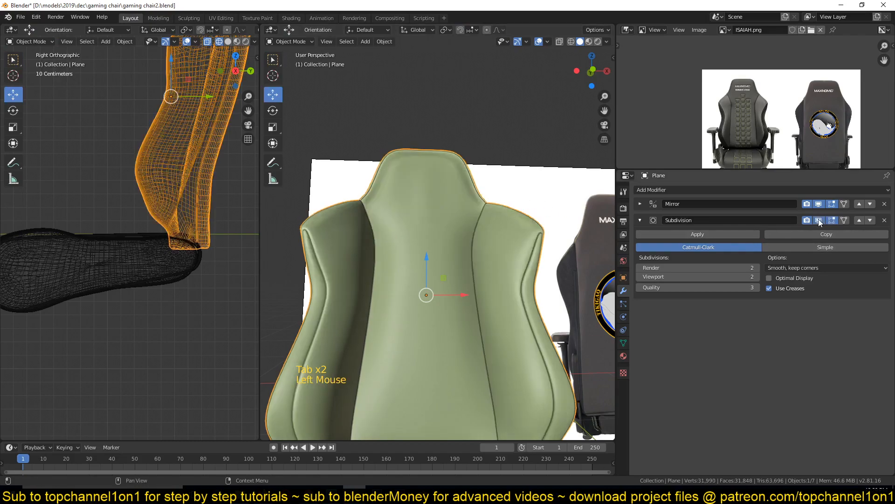
pyautogui.hotkey('alt', 'a')
pyautogui.moveTo(429, 226); pyautogui.dragTo(448, 282, button='middle')
# Reveal the backrest's hidden geometry in Edit Mode and select the upper vertex in the centre panel's middle column.
pyautogui.press('Tab')
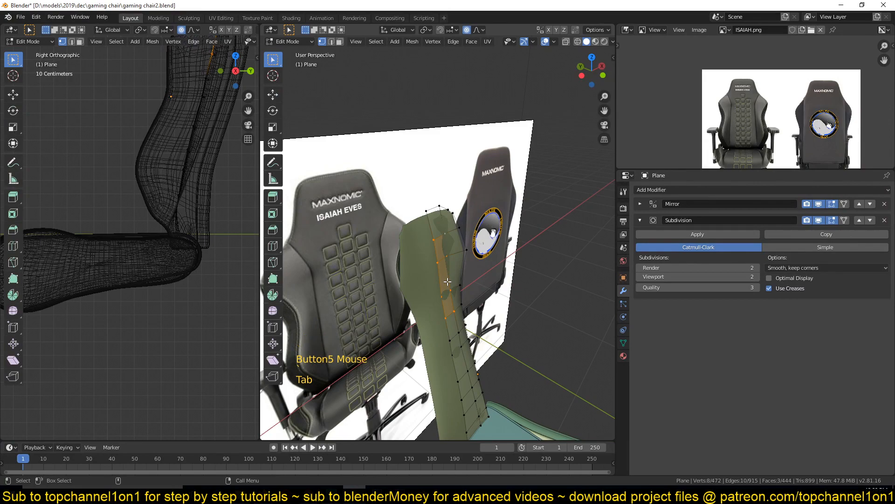
pyautogui.hotkey('alt', 'h')
pyautogui.hotkey('alt', 'a')
pyautogui.scroll(2, 447, 282)
pyautogui.click(448, 234)
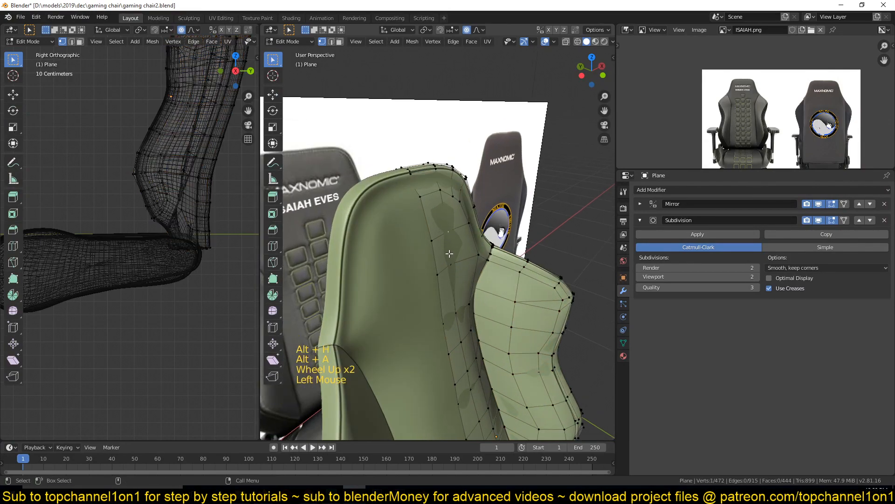
# Turn off proportional editing and save the file.
pyautogui.press('o')
pyautogui.keyDown('shift'); pyautogui.moveTo(447, 220); pyautogui.dragTo(423, 115, button='middle'); pyautogui.keyUp('shift')
pyautogui.hotkey('ctrl', 's')
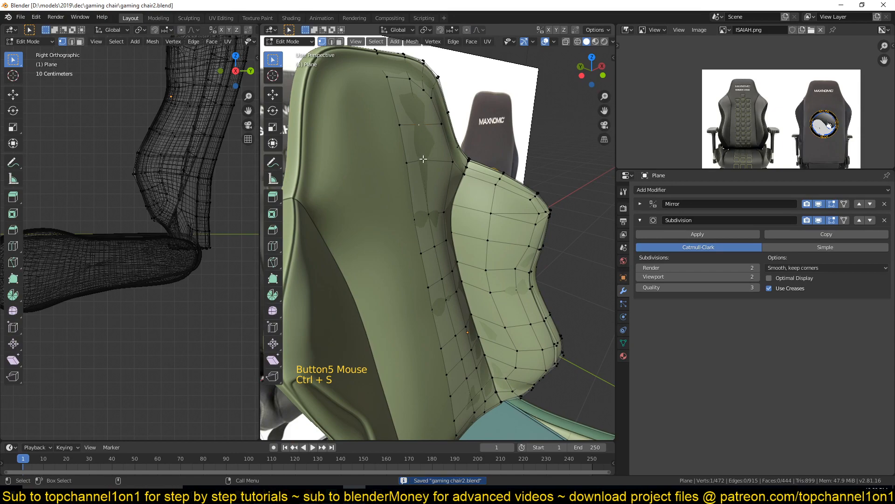
# Fatten the two headrest vertices in the panel's middle column outward along their normals.
pyautogui.moveTo(423, 179); pyautogui.dragTo(418, 171, button='middle')
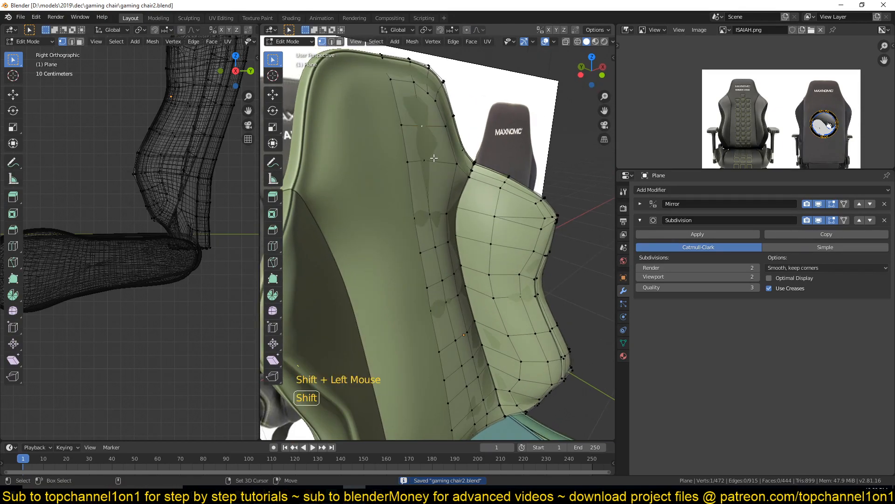
pyautogui.keyDown('shift'); pyautogui.click(433, 159); pyautogui.keyUp('shift')
pyautogui.hotkey('alt', 's')
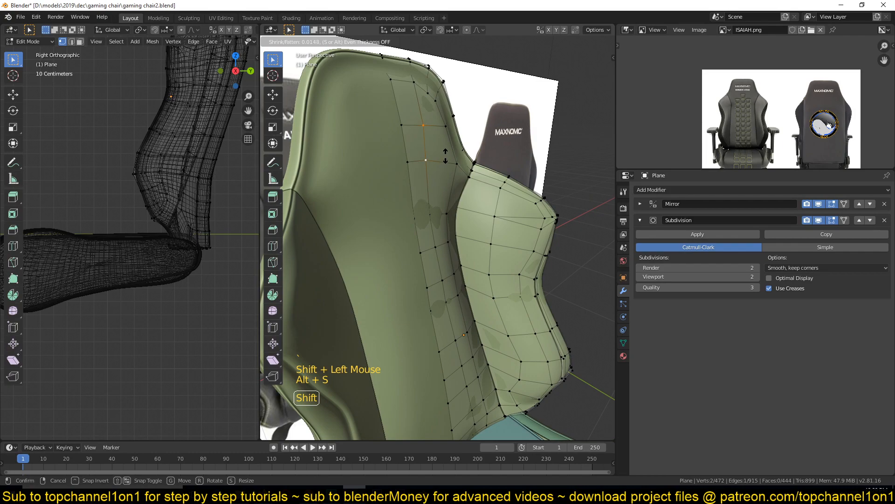
pyautogui.click(445, 155)
# Adjust the neck-height vertices on the centre line and middle column with Shrink/Fatten.
pyautogui.click(402, 214)
pyautogui.keyDown('shift'); pyautogui.click(402, 215); pyautogui.keyUp('shift')
pyautogui.hotkey('alt', 's')
pyautogui.click(463, 220)
pyautogui.keyDown('shift'); pyautogui.click(415, 216); pyautogui.keyUp('shift')
pyautogui.hotkey('alt', 's')
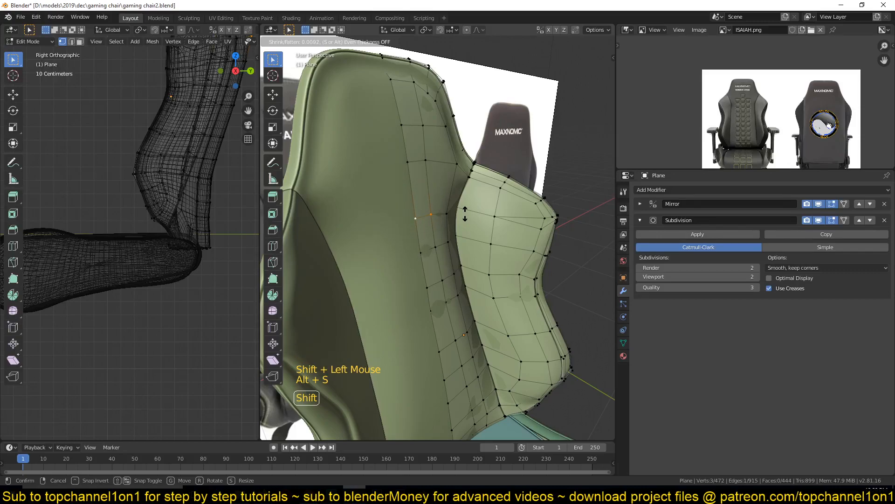
pyautogui.click(466, 207)
# Offset the two vertices in the row below the neck by -0.0109 m with Shrink/Fatten, and adjust the outer neck-height vertex.
pyautogui.click(436, 247)
pyautogui.keyDown('shift'); pyautogui.click(421, 253); pyautogui.keyUp('shift')
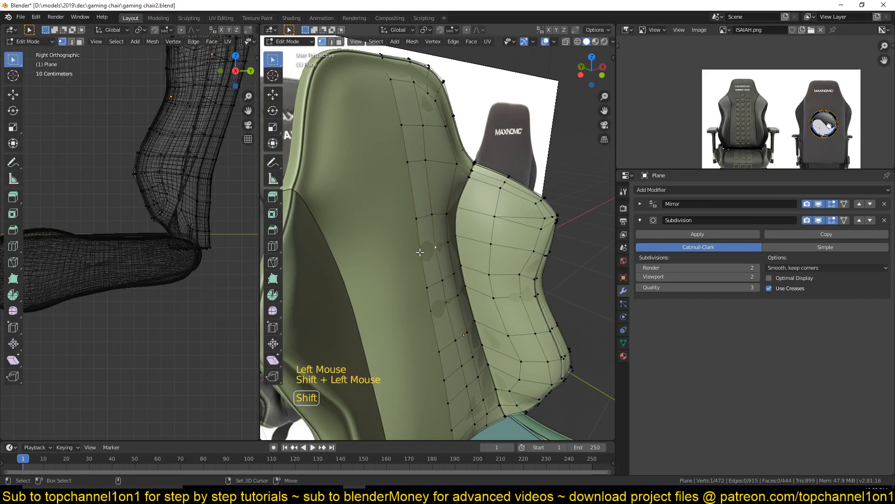
pyautogui.hotkey('alt', 's')
pyautogui.click(468, 234)
pyautogui.click(446, 213)
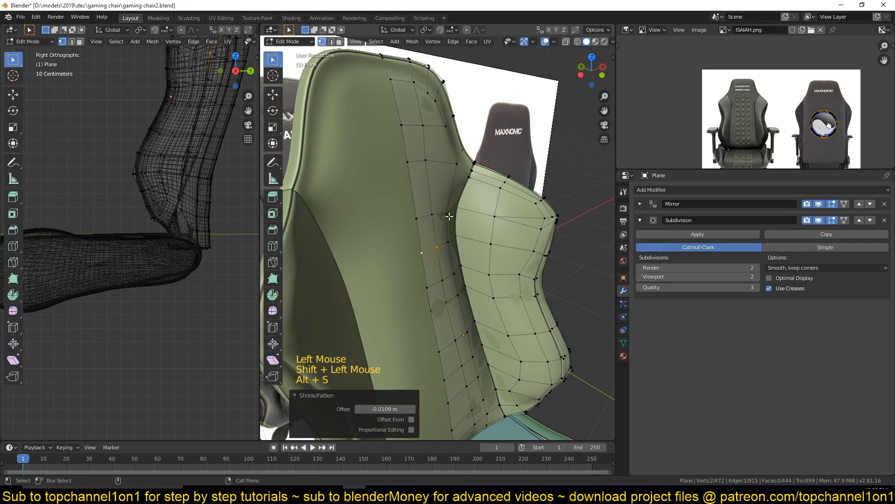
pyautogui.hotkey('alt', 's')
pyautogui.click(459, 218)
# Fatten the middle-column and centre-line vertices two rows further down outward along their normals.
pyautogui.click(447, 302)
pyautogui.keyDown('shift'); pyautogui.click(430, 310); pyautogui.keyUp('shift')
pyautogui.hotkey('alt', 's')
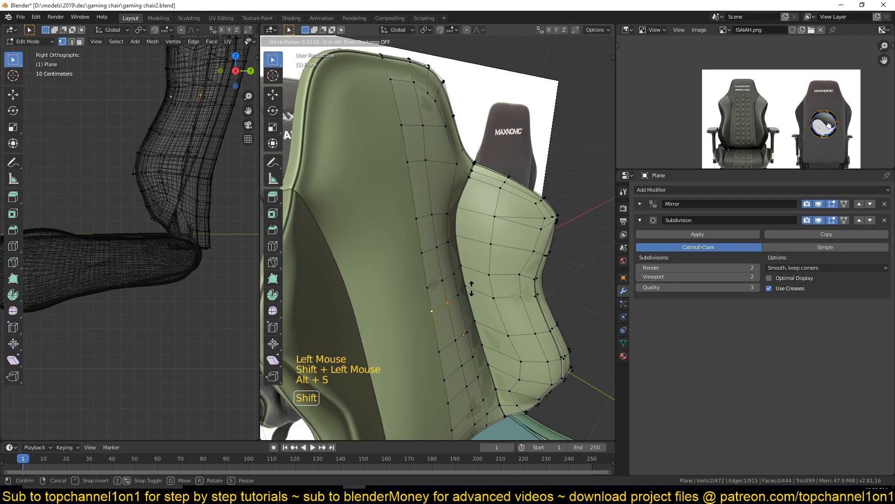
pyautogui.click(469, 294)
# Adjust the vertices in the row just above with Shrink/Fatten, finishing with an offset of -0.00671 m.
pyautogui.click(443, 280)
pyautogui.keyDown('shift'); pyautogui.click(464, 334); pyautogui.keyUp('shift')
pyautogui.hotkey('alt', 's')
pyautogui.click(468, 276)
pyautogui.keyDown('shift'); pyautogui.click(427, 288); pyautogui.keyUp('shift')
pyautogui.hotkey('alt', 's')
pyautogui.click(478, 265)
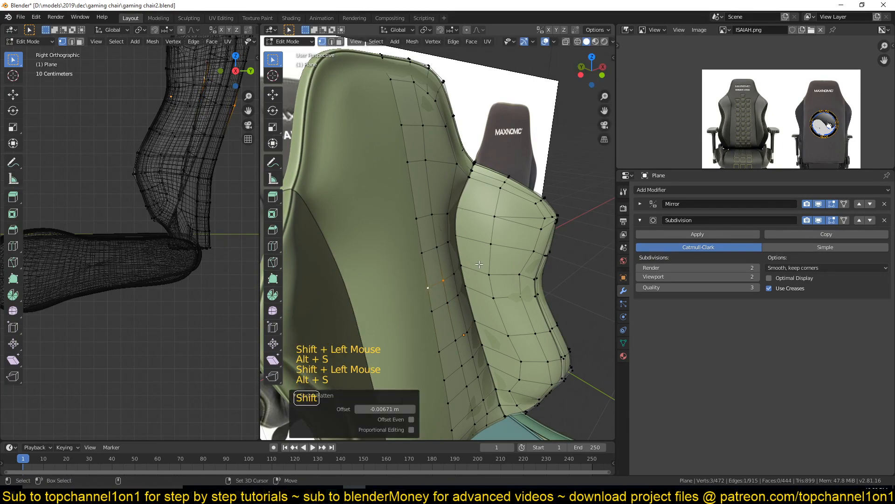
# Push the middle-column vertex near the lower end of the backrest's centre panel outward with Shrink/Fatten.
pyautogui.scroll(-2, 476, 298)
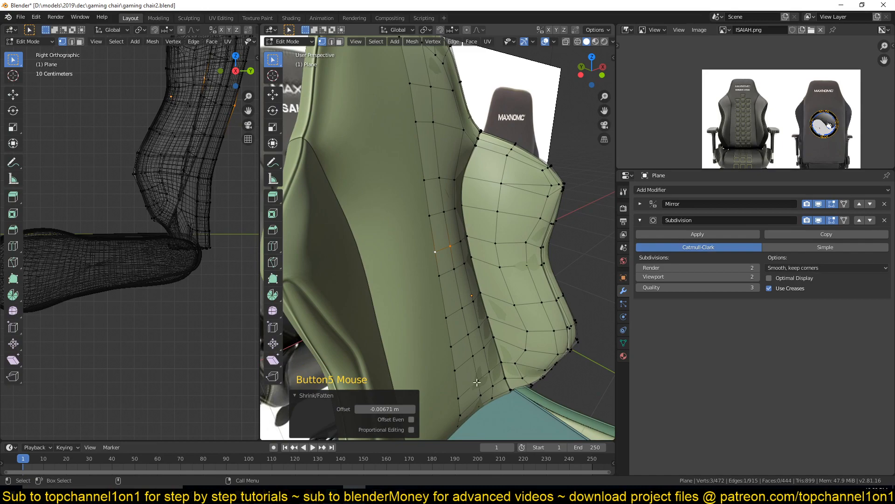
pyautogui.click(472, 296)
pyautogui.hotkey('alt', 's')
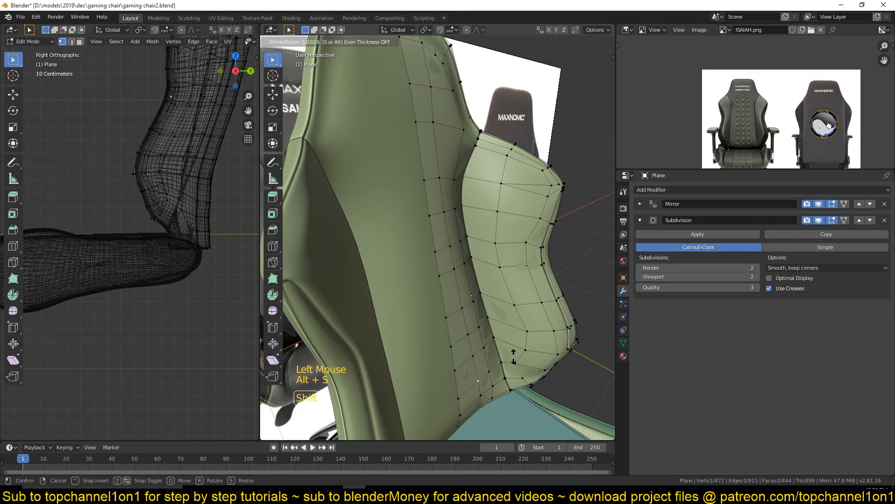
pyautogui.click(513, 358)
# Select the shortest vertex path along the headrest panel's rounded upper corner to the centre line and fatten it outward.
pyautogui.press('Tab')
pyautogui.scroll(-3, 477, 281)
pyautogui.moveTo(477, 281); pyautogui.dragTo(420, 301, button='middle')
pyautogui.scroll(4, 385, 315)
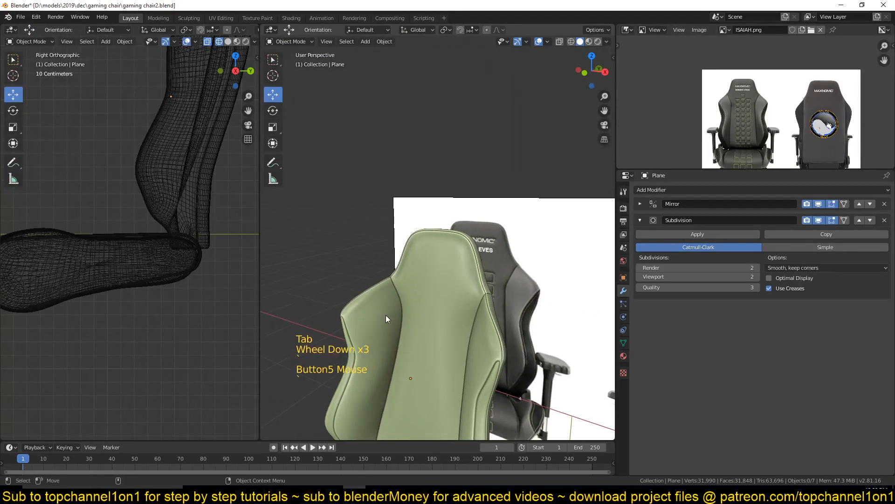
pyautogui.press('Tab')
pyautogui.scroll(1, 491, 278)
pyautogui.click(543, 352)
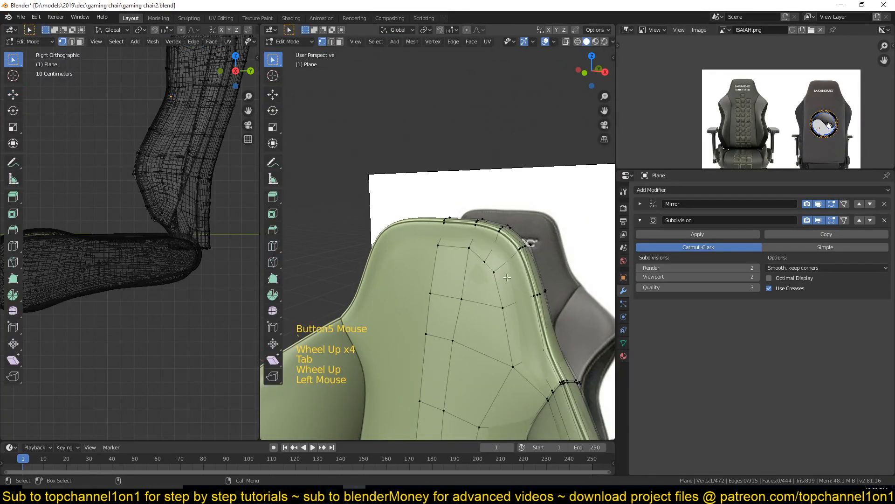
pyautogui.keyDown('ctrl'); pyautogui.click(438, 240); pyautogui.keyUp('ctrl')
pyautogui.press('z')
pyautogui.press('z')
pyautogui.hotkey('alt', 's')
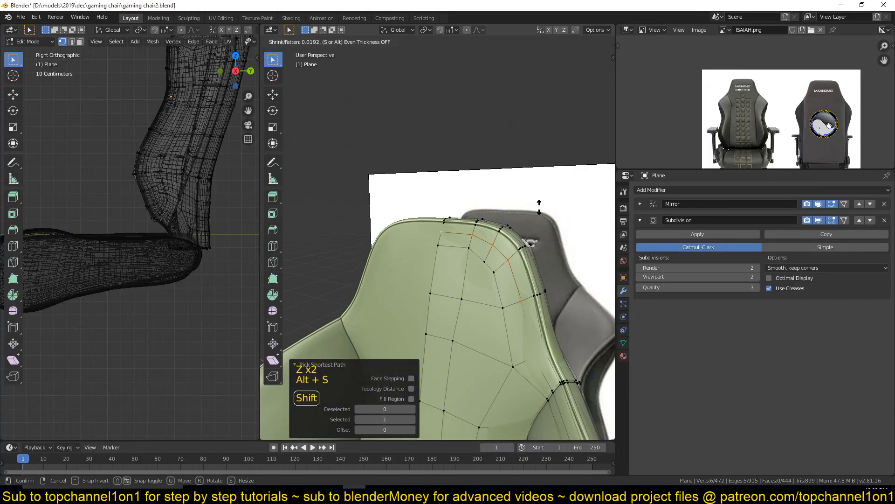
pyautogui.click(541, 206)
# Adjust the two uppermost vertices on the headrest's centre line and the two in the adjoining column with Shrink/Fatten.
pyautogui.click(469, 248)
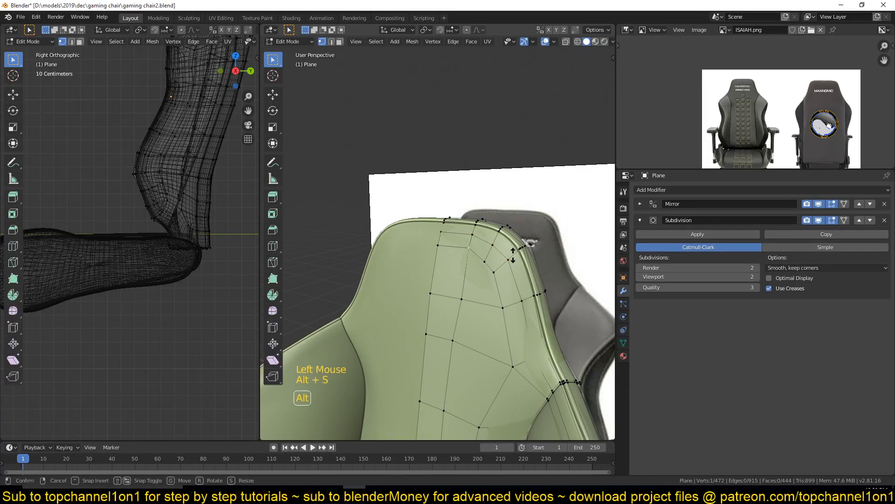
pyautogui.hotkey('alt', 's')
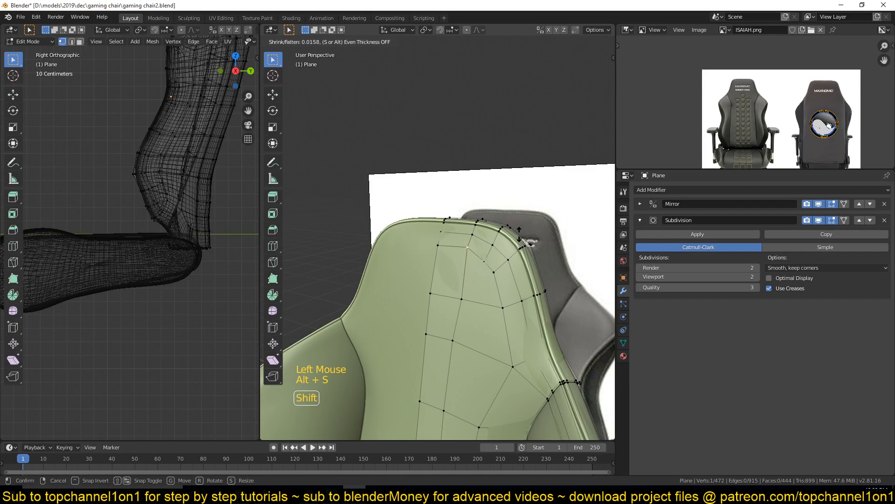
pyautogui.click(520, 233)
pyautogui.click(472, 234)
pyautogui.keyDown('shift'); pyautogui.click(442, 232); pyautogui.keyUp('shift')
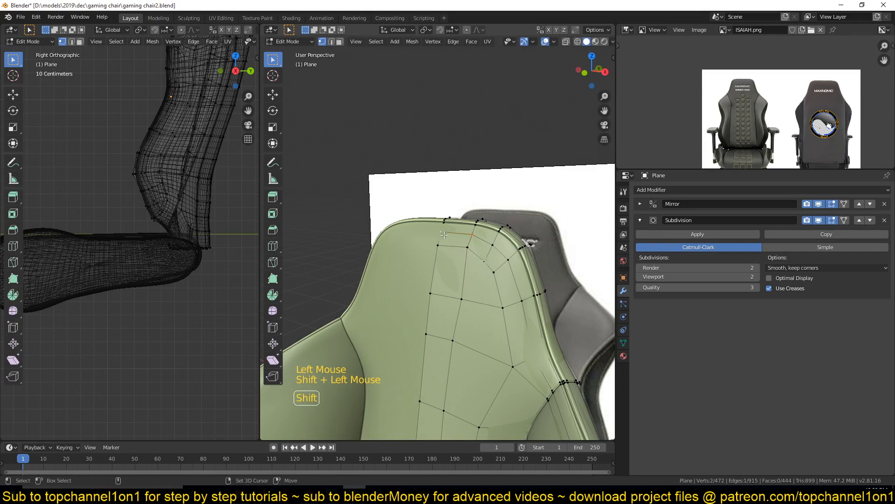
pyautogui.hotkey('alt', 's')
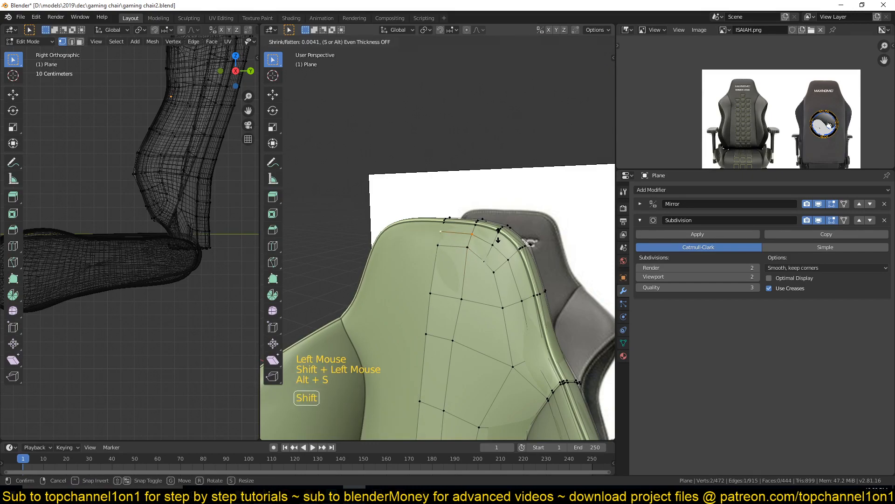
pyautogui.click(498, 236)
pyautogui.click(437, 245)
pyautogui.hotkey('alt', 's')
pyautogui.click(500, 253)
# Return to Object Mode and save gaming chair2.blend.
pyautogui.press('Tab')
pyautogui.scroll(-5, 482, 202)
pyautogui.hotkey('ctrl', 's')
pyautogui.moveTo(493, 266); pyautogui.dragTo(513, 140, button='middle')
pyautogui.press('`')
pyautogui.hotkey('ctrl', 's')
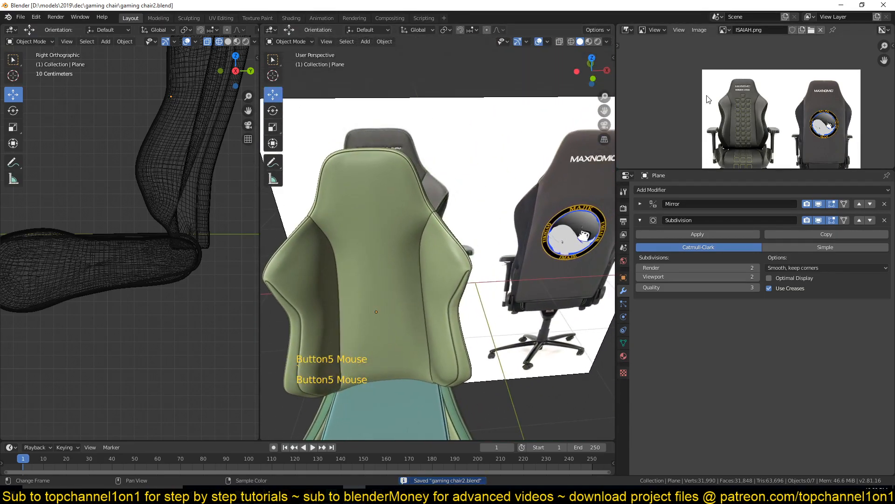
# Compare the side wing's inner seam in the reference photo with the modelled groove's upper end.
pyautogui.click(738, 116)
pyautogui.scroll(6, 735, 119)
pyautogui.moveTo(735, 119); pyautogui.dragTo(722, 60, button='middle')
pyautogui.keyDown('shift'); pyautogui.moveTo(499, 261); pyautogui.dragTo(485, 204, button='middle'); pyautogui.keyUp('shift')
pyautogui.scroll(4, 486, 204)
pyautogui.keyDown('shift'); pyautogui.moveTo(491, 169); pyautogui.dragTo(449, 228, button='middle'); pyautogui.keyUp('shift')
pyautogui.scroll(1, 447, 229)
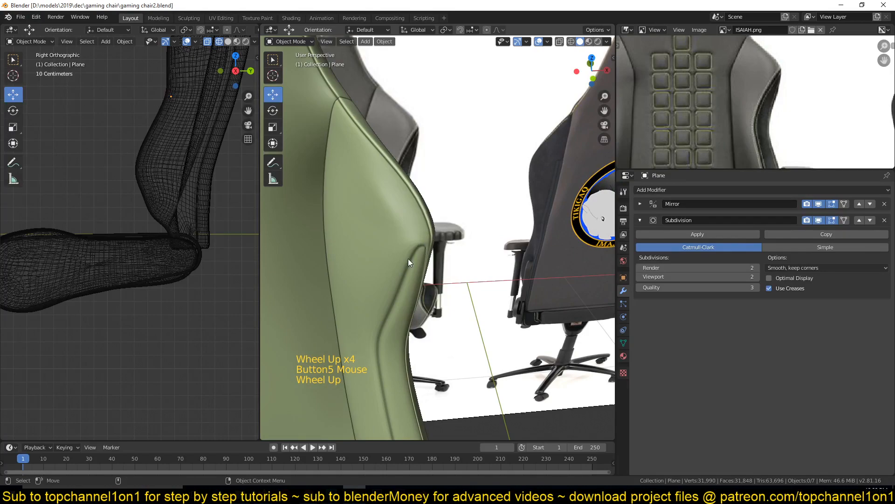
pyautogui.scroll(2, 443, 227)
# Slide the wing vertex just above the groove's upper end up along its edge.
pyautogui.press('Tab')
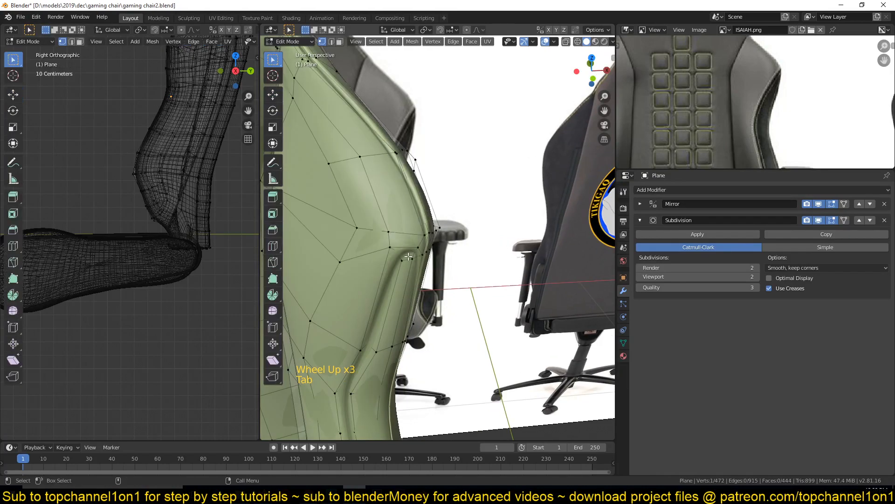
pyautogui.keyDown('shift'); pyautogui.moveTo(415, 241); pyautogui.dragTo(354, 184, button='middle'); pyautogui.keyUp('shift')
pyautogui.scroll(2, 353, 185)
pyautogui.click(348, 180)
pyautogui.press('g')
pyautogui.press('g')
pyautogui.click(347, 159)
# Select the short vertex path across the wing's outer rim above the groove and edge-slide it upward.
pyautogui.click(414, 163)
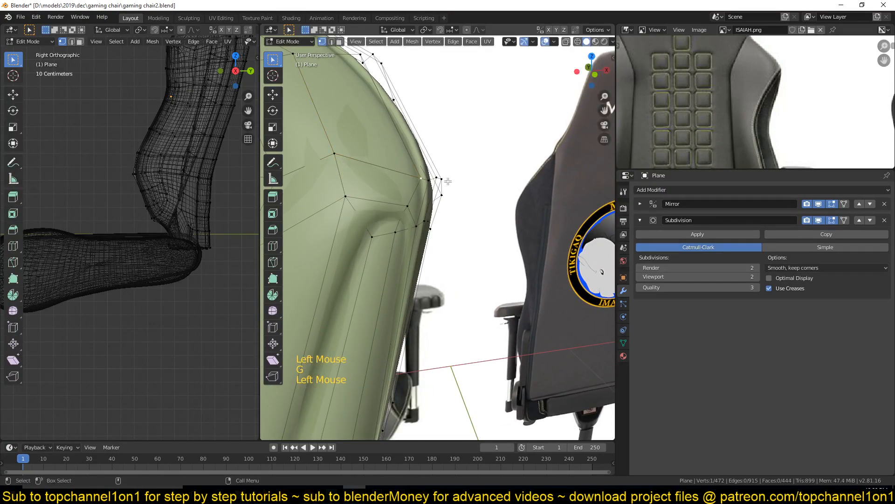
pyautogui.keyDown('ctrl'); pyautogui.click(433, 164); pyautogui.keyUp('ctrl')
pyautogui.press('g')
pyautogui.press('g')
pyautogui.click(453, 175)
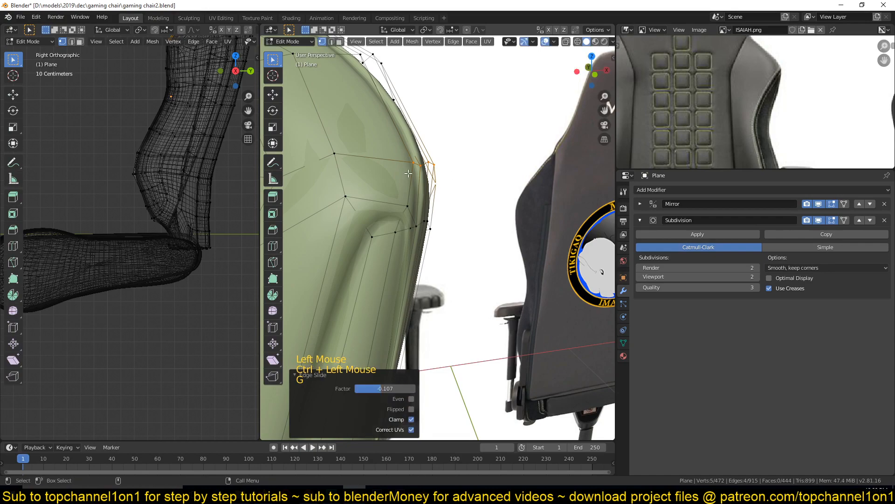
# Connect the inner rim vertex to the wing vertex at the groove's upper end with a new edge.
pyautogui.keyDown('shift'); pyautogui.click(345, 200); pyautogui.keyUp('shift')
pyautogui.press('h')
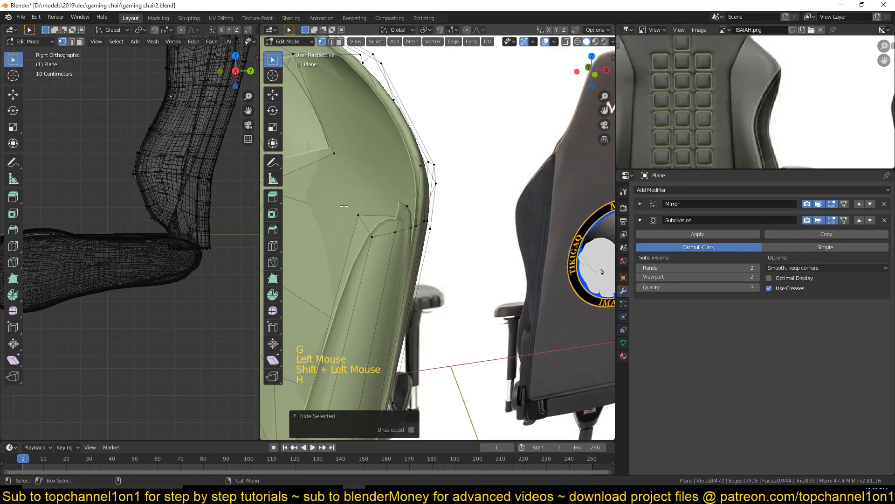
pyautogui.hotkey('ctrl', 'z')
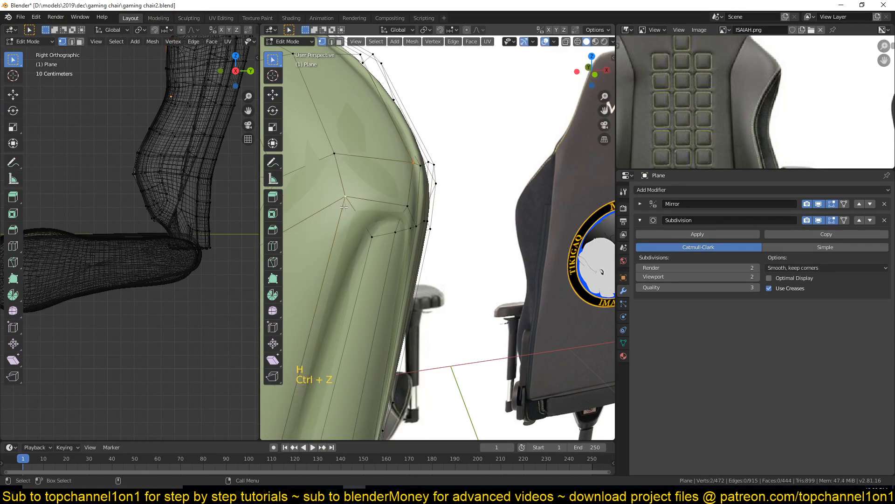
pyautogui.press('j')
# Turn off the Subdivision modifier's viewport display and add a loop cut across the wing's rim beside the groove's upper end.
pyautogui.hotkey('alt', 'a')
pyautogui.moveTo(386, 206); pyautogui.dragTo(379, 200, button='middle')
pyautogui.click(823, 219)
pyautogui.moveTo(458, 184)
pyautogui.mouseDown(button='middle')
pyautogui.moveTo(472, 190)
pyautogui.moveTo(461, 192)
pyautogui.mouseUp(button='middle')
pyautogui.hotkey('ctrl', 'r')
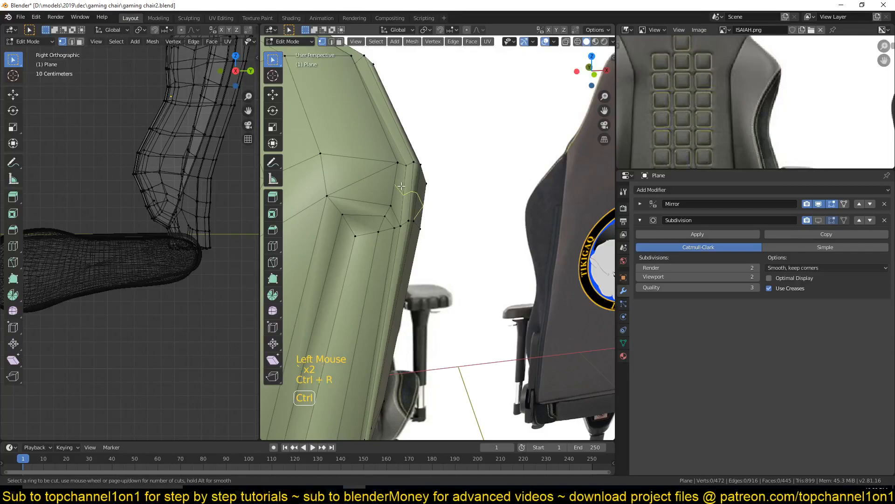
pyautogui.click(402, 186)
# Connect two rim vertices beside the new loop cut and slide the vertex at the groove's upper end into place.
pyautogui.click(405, 173)
pyautogui.keyDown('shift'); pyautogui.click(396, 174); pyautogui.keyUp('shift')
pyautogui.press('j')
pyautogui.click(350, 204)
pyautogui.press('g')
pyautogui.press('g')
pyautogui.press('g')
pyautogui.click(364, 182)
# Examine the reworked topology around the groove's upper end from several angles, with and without Edit Mode.
pyautogui.moveTo(370, 205); pyautogui.dragTo(418, 188, button='middle')
pyautogui.hotkey('alt', 'a')
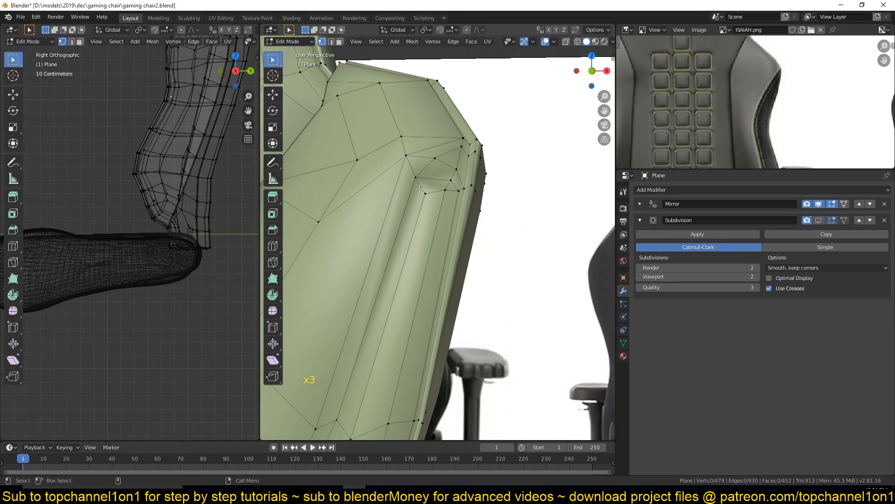
pyautogui.press('`')
pyautogui.scroll(-3, 422, 196)
pyautogui.press('Tab')
pyautogui.press('Tab')
pyautogui.scroll(3, 434, 216)
pyautogui.keyDown('alt'); pyautogui.click(434, 216); pyautogui.keyUp('alt')
pyautogui.press('`')
pyautogui.scroll(1, 429, 201)
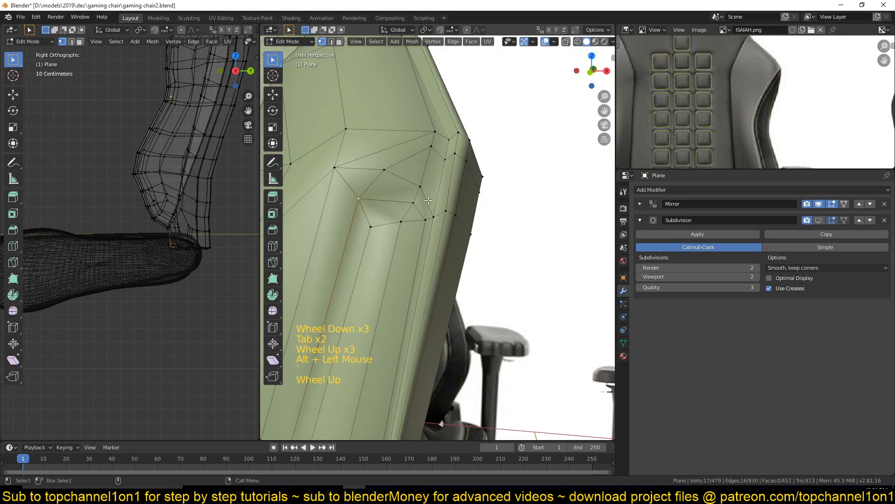
# Connect the inner strip's upper corner vertex to the vertex beside the rim and slide the new midpoint vertex along its edge.
pyautogui.hotkey('alt', 'a')
pyautogui.click(371, 226)
pyautogui.keyDown('shift'); pyautogui.click(420, 186); pyautogui.keyUp('shift')
pyautogui.press('j')
pyautogui.click(404, 202)
pyautogui.press('g')
pyautogui.press('g')
pyautogui.click(386, 198)
pyautogui.hotkey('alt', 'a')
pyautogui.click(385, 170)
pyautogui.keyDown('ctrl'); pyautogui.click(431, 146); pyautogui.keyUp('ctrl')
pyautogui.hotkey('alt', 'a')
pyautogui.moveTo(444, 161); pyautogui.dragTo(384, 182, button='middle')
pyautogui.press('j')
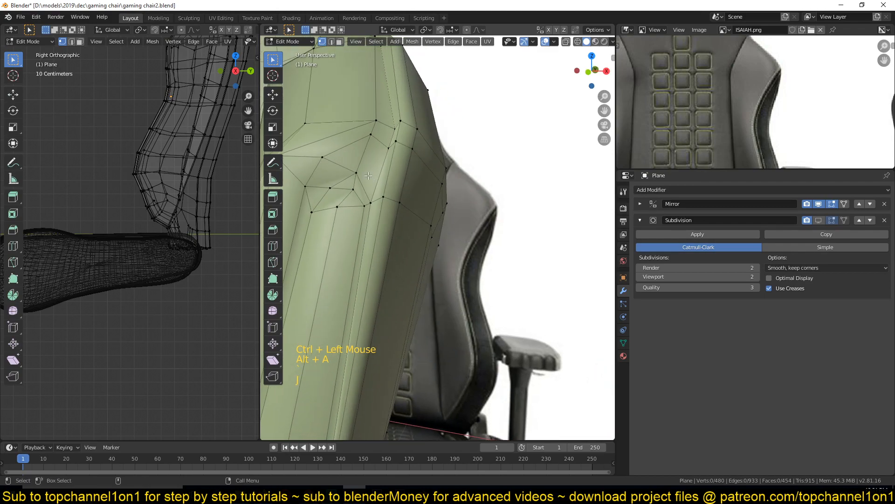
# Knife-cut from the vertex beside the groove's upper end across the wing's rim to its outer side.
pyautogui.press('k')
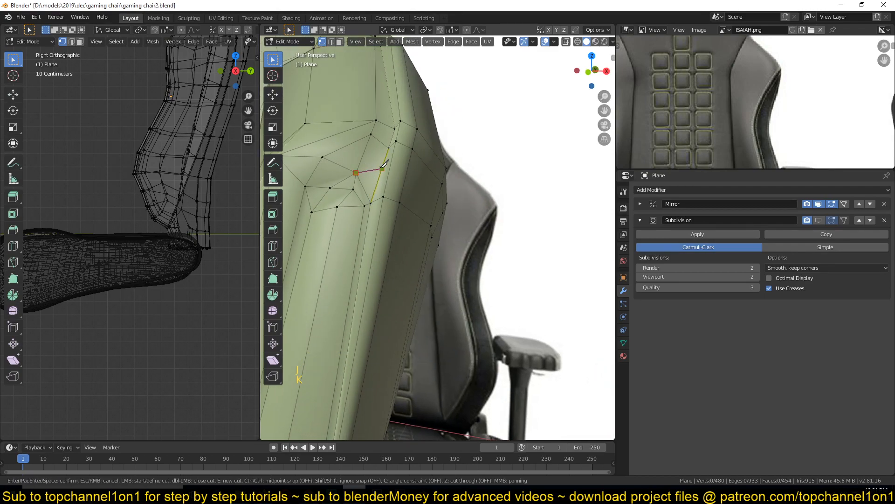
pyautogui.click(431, 225)
pyautogui.press('Return')
pyautogui.moveTo(386, 211); pyautogui.dragTo(400, 212, button='middle')
pyautogui.hotkey('alt', 'a')
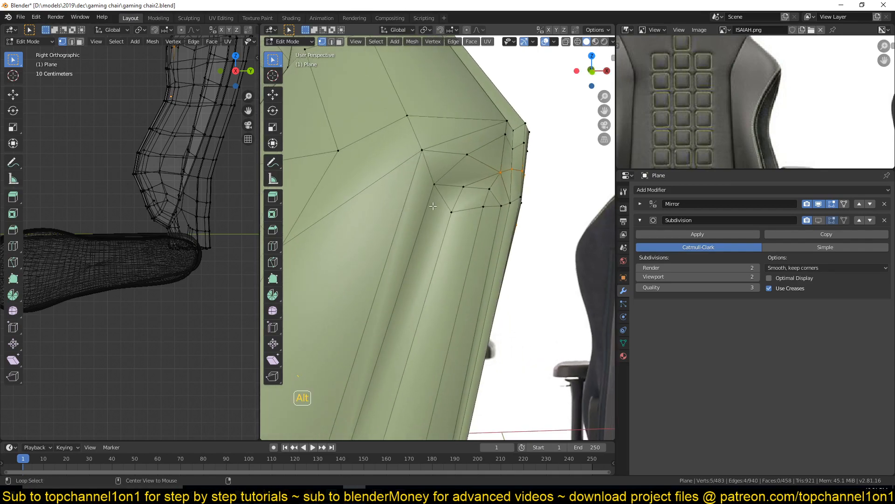
# Return to Object Mode and turn the Subdivision modifier's viewport display back on.
pyautogui.press('Tab')
pyautogui.click(820, 220)
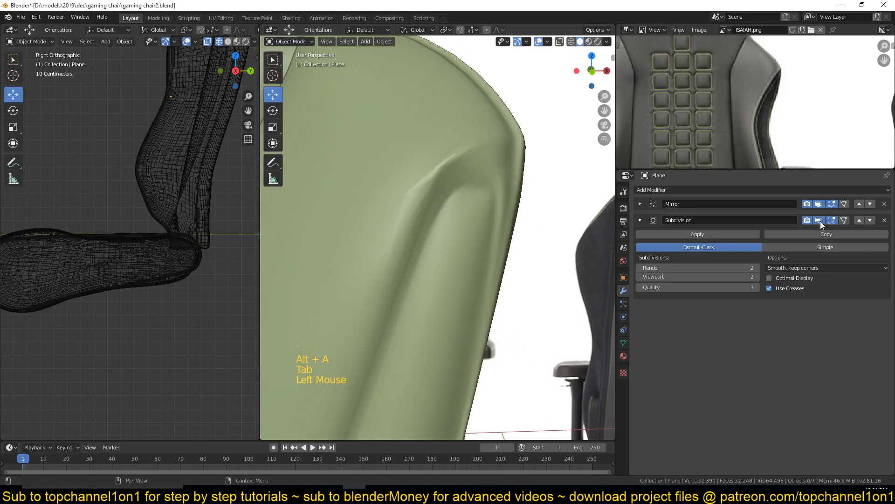
pyautogui.scroll(-2, 530, 219)
# Select the two connected vertices at the wing corner above the groove, adjust them with Shrink/Fatten, and check the smoothed surface.
pyautogui.press('Tab')
pyautogui.scroll(2, 536, 219)
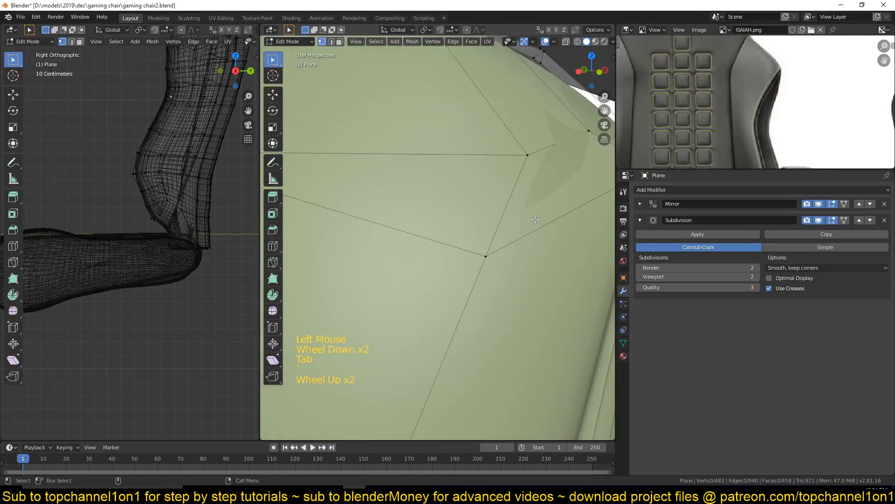
pyautogui.keyDown('shift'); pyautogui.moveTo(535, 219); pyautogui.dragTo(344, 269, button='middle'); pyautogui.keyUp('shift')
pyautogui.click(468, 219)
pyautogui.keyDown('ctrl'); pyautogui.click(483, 201); pyautogui.keyUp('ctrl')
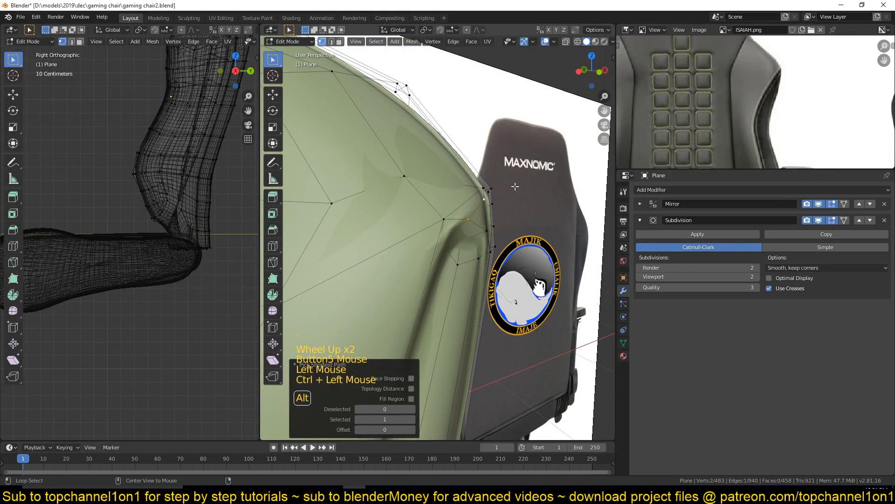
pyautogui.hotkey('alt', 's')
pyautogui.press('Tab')
pyautogui.scroll(-5, 462, 242)
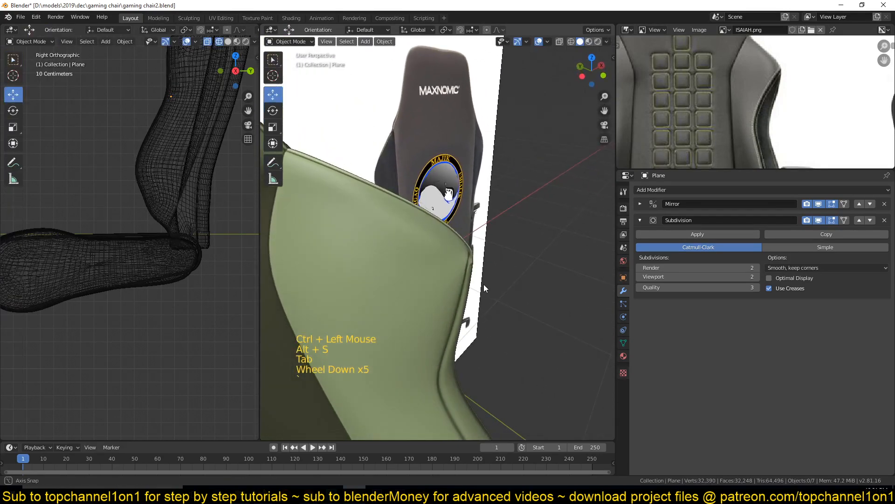
pyautogui.scroll(-1, 449, 256)
pyautogui.scroll(4, 449, 255)
pyautogui.scroll(2, 482, 258)
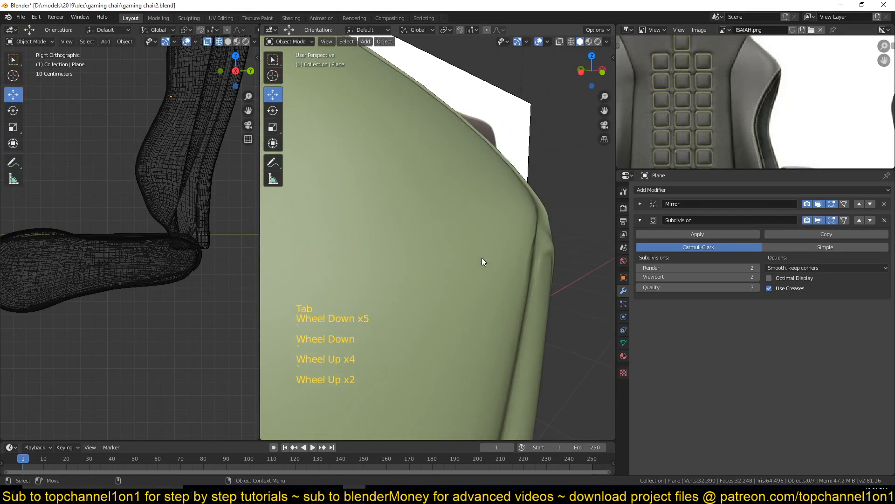
# Turn off the Subdivision modifier's Edit Mode display and dissolve the three short edges crossing the inner strip below the groove's upper end.
pyautogui.press('Tab')
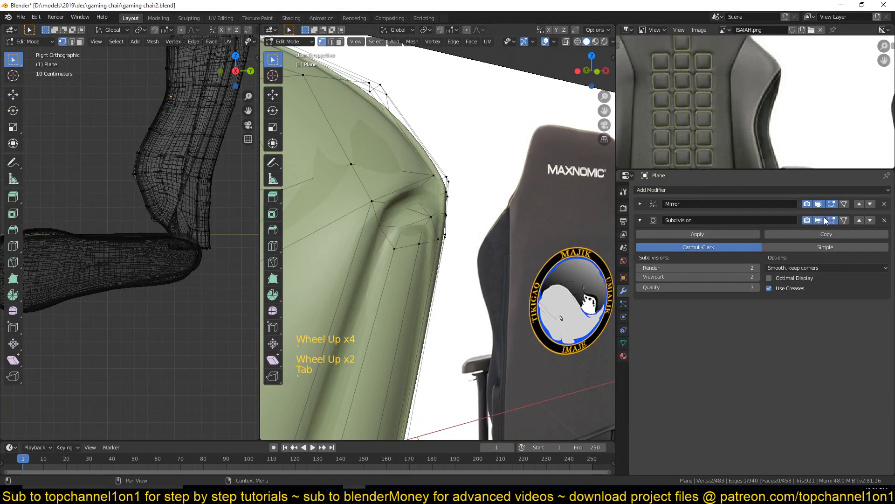
pyautogui.click(830, 221)
pyautogui.press('2')
pyautogui.keyDown('alt'); pyautogui.click(385, 247); pyautogui.keyUp('alt')
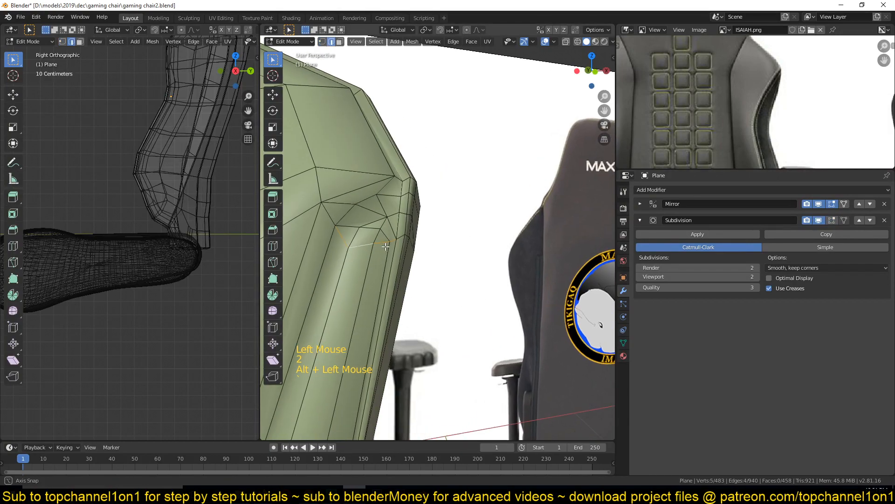
pyautogui.hotkey('ctrl', 'x')
pyautogui.hotkey('ctrl', 'z')
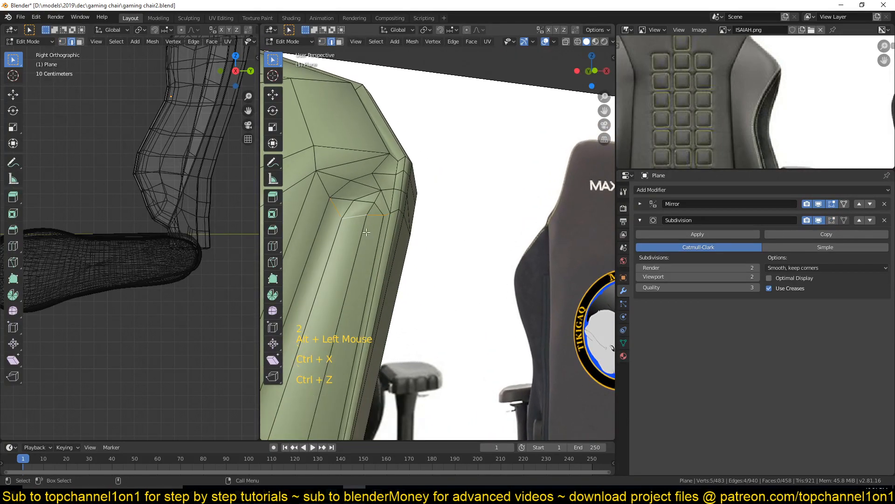
pyautogui.hotkey('ctrl', 'x')
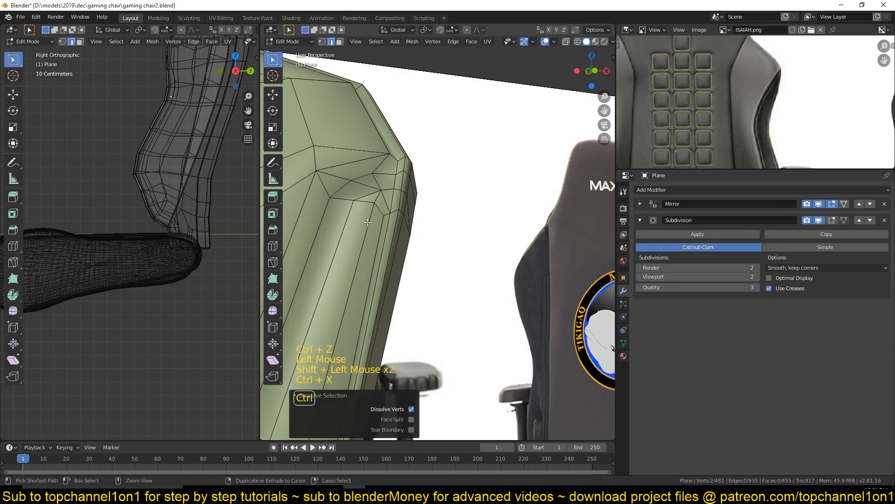
# Reposition the inner strip's upper corner vertex, slide its neighbour down along its edge, and check the result in Object Mode.
pyautogui.press('1')
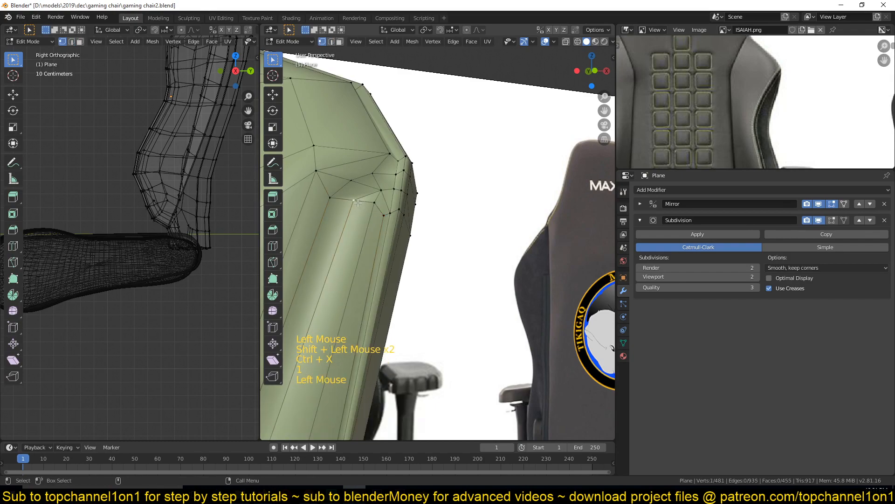
pyautogui.press('g')
pyautogui.click(371, 205)
pyautogui.press('g')
pyautogui.press('g')
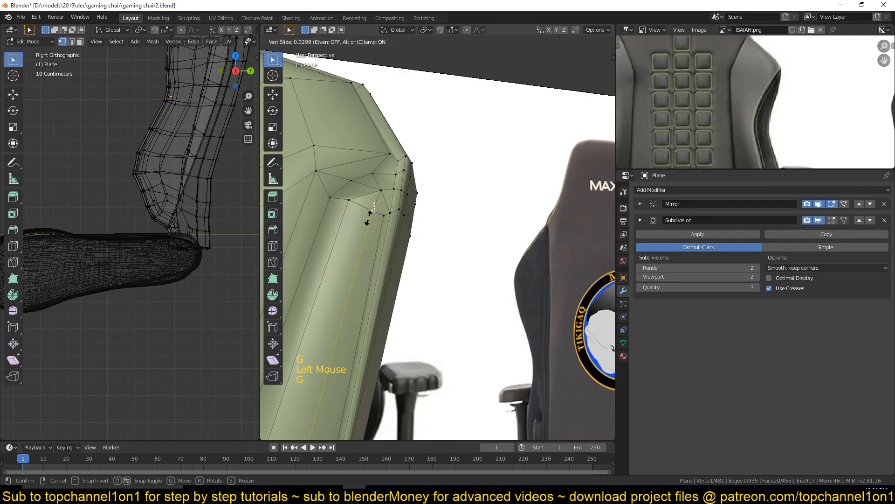
pyautogui.click(366, 226)
pyautogui.press('Tab')
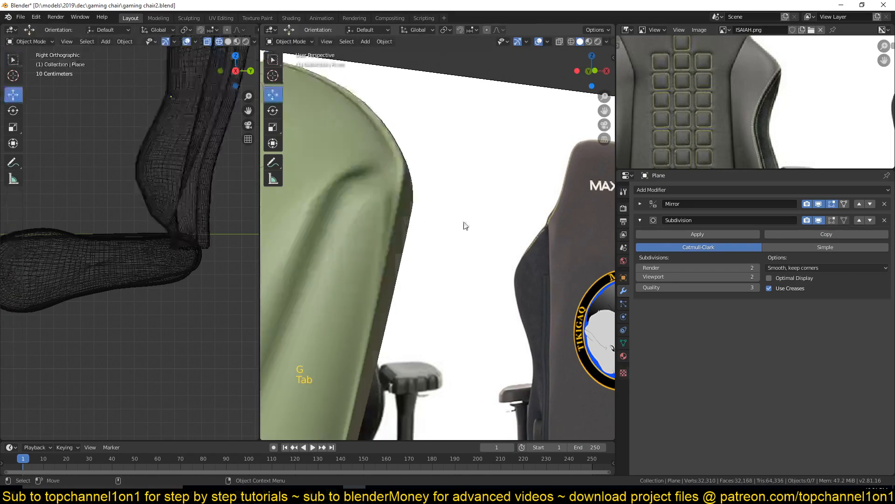
pyautogui.scroll(-4, 415, 228)
pyautogui.scroll(-2, 426, 238)
pyautogui.scroll(-4, 425, 241)
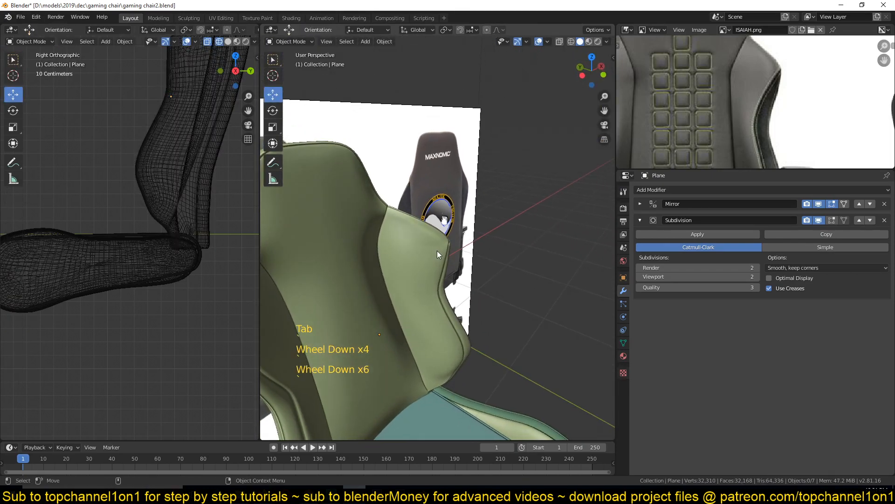
# Slide the vertex at the groove's upper end on the inner strip along its edge by a factor of 0.485.
pyautogui.scroll(8, 448, 250)
pyautogui.press('Tab')
pyautogui.moveTo(513, 276); pyautogui.dragTo(451, 277, button='middle')
pyautogui.scroll(3, 451, 277)
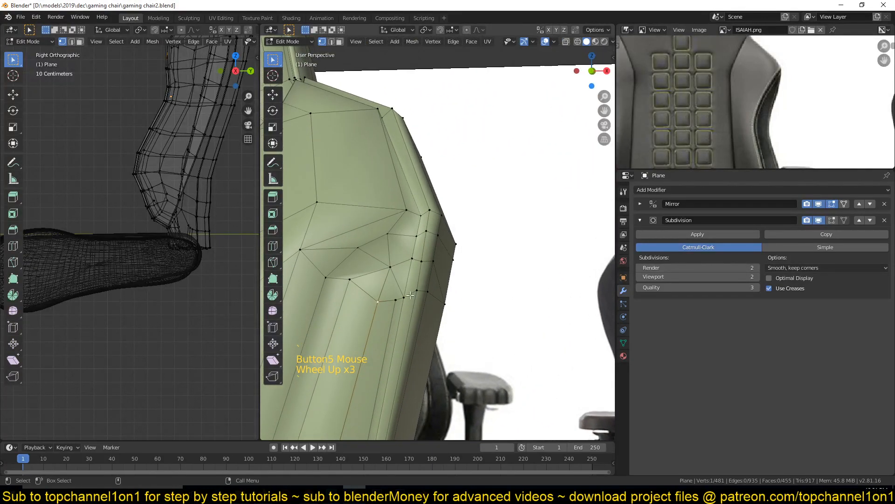
pyautogui.click(379, 304)
pyautogui.press('g')
pyautogui.press('g')
pyautogui.click(409, 298)
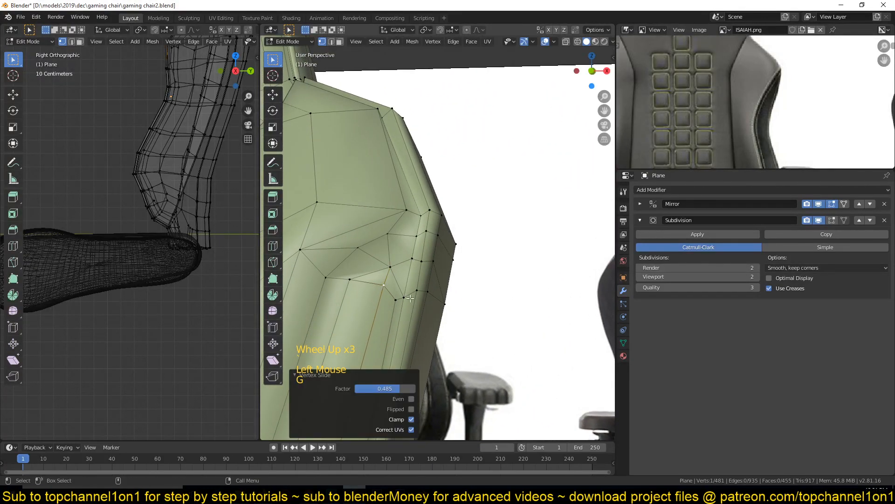
# Dissolve the short edge loop crossing the wing's rim between the groove's upper end and the wing corner.
pyautogui.moveTo(414, 298); pyautogui.dragTo(427, 281, button='middle')
pyautogui.moveTo(410, 226); pyautogui.dragTo(498, 172, button='middle')
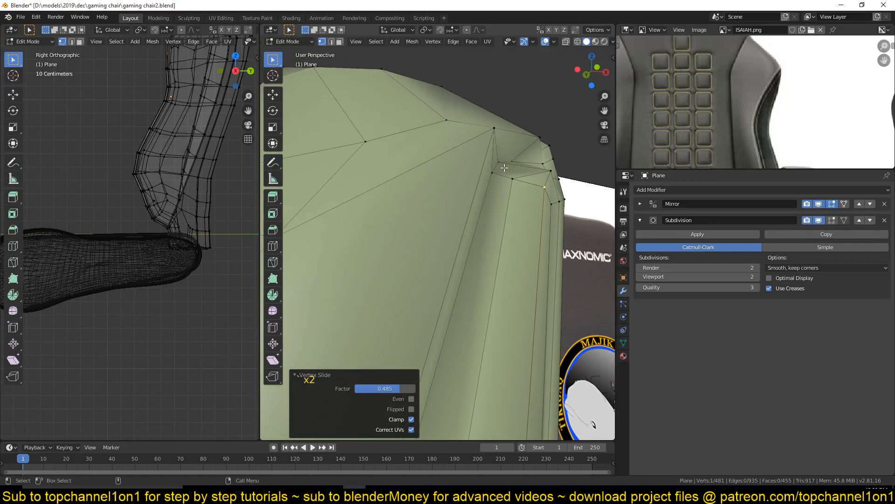
pyautogui.scroll(-2, 505, 162)
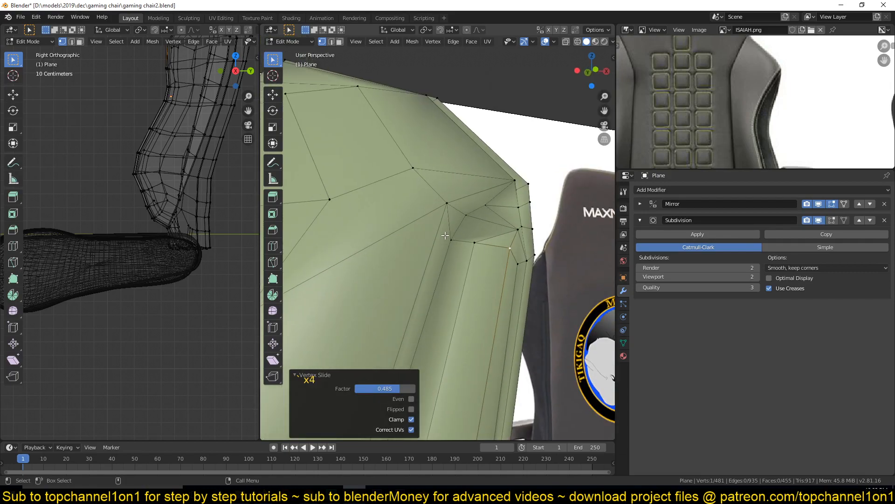
pyautogui.moveTo(427, 239); pyautogui.dragTo(386, 275, button='middle')
pyautogui.press('2')
pyautogui.hotkey('ctrl', 'x')
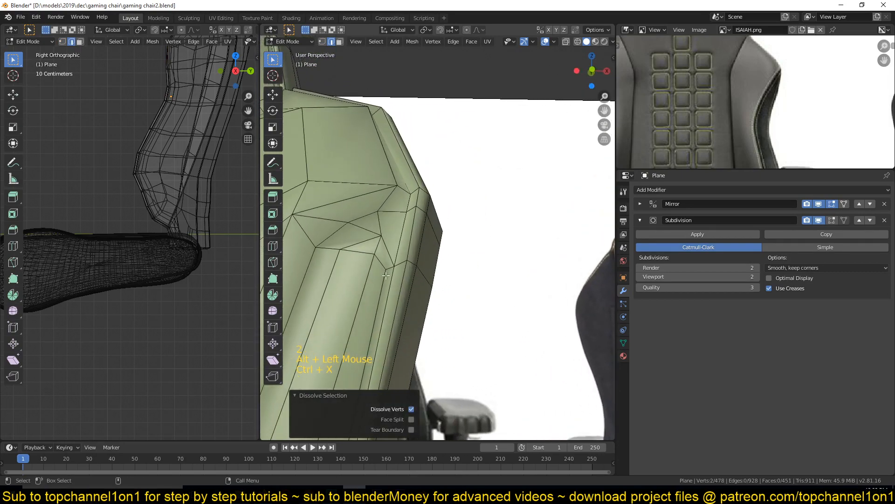
# Slide the vertex at the inner end of the remaining row below the wing corner by a factor of 0.328.
pyautogui.press('`')
pyautogui.press('`')
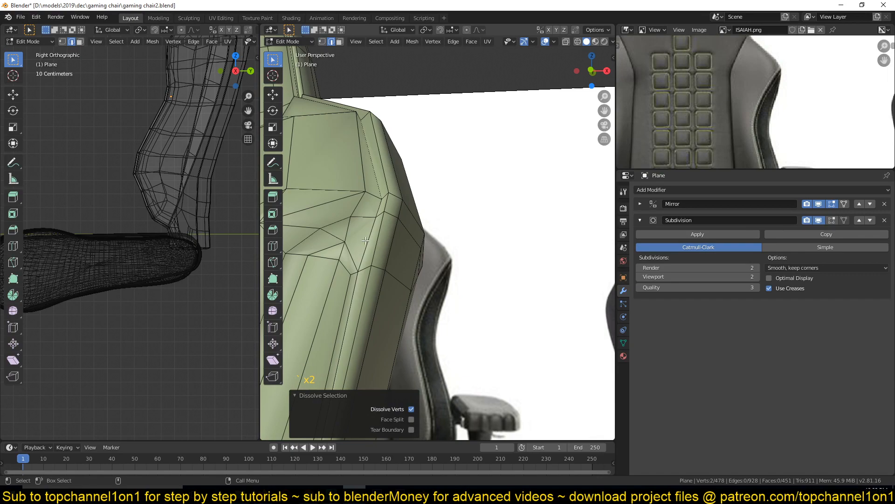
pyautogui.press('1')
pyautogui.click(360, 225)
pyautogui.press('g')
pyautogui.click(375, 228)
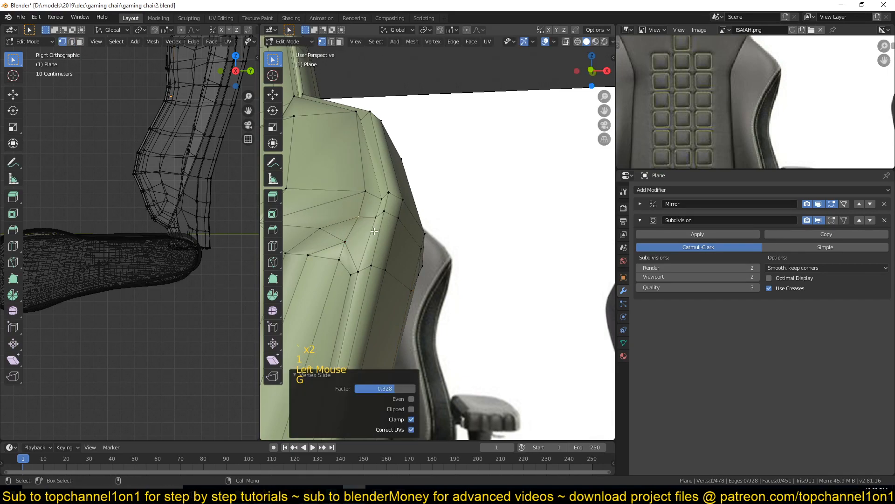
# Check the smoothed backrest in Object Mode against the reference chair image and save the file.
pyautogui.press('Tab')
pyautogui.scroll(-9, 471, 310)
pyautogui.press('`')
pyautogui.scroll(-5, 471, 310)
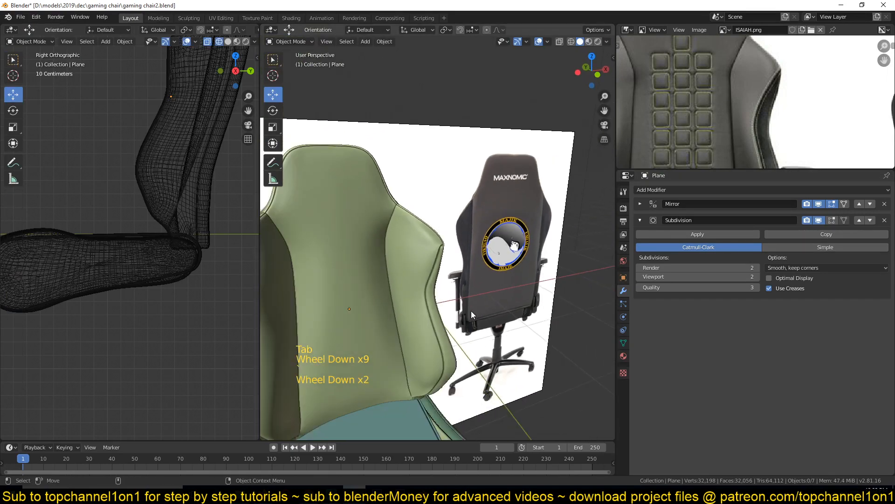
pyautogui.hotkey('ctrl', 's')
pyautogui.scroll(3, 470, 289)
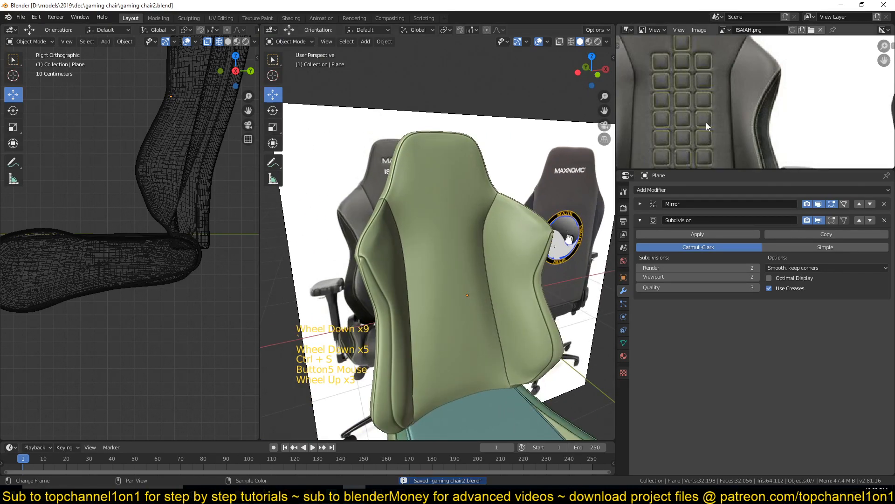
pyautogui.scroll(-2, 706, 125)
pyautogui.moveTo(707, 121); pyautogui.dragTo(723, 60, button='middle')
pyautogui.scroll(-1, 718, 97)
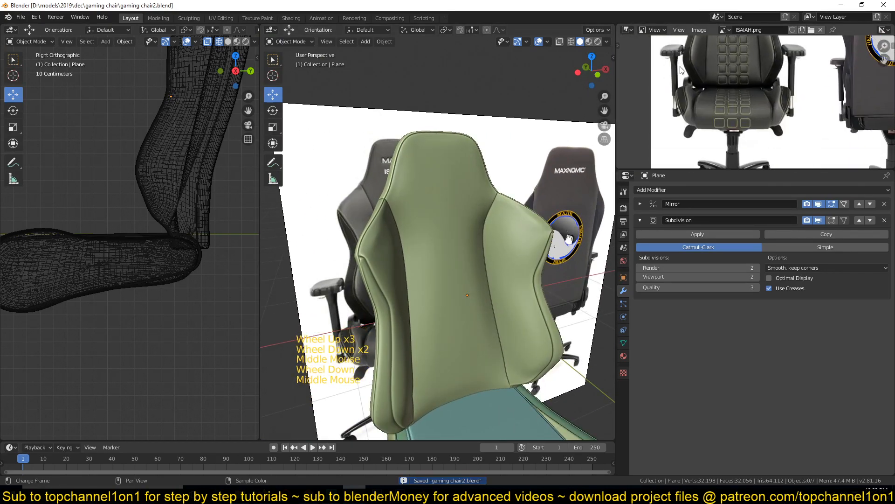
pyautogui.scroll(-3, 500, 272)
pyautogui.press('`')
pyautogui.scroll(3, 461, 233)
pyautogui.press('`')
pyautogui.hotkey('ctrl', 's')
# Examine the side wing's outer corner in the right orthographic view, comparing its mesh cage with the smoothed surface.
pyautogui.scroll(-3, 459, 243)
pyautogui.press('KP_3')
pyautogui.press('KP_1')
pyautogui.press('KP_3')
pyautogui.scroll(4, 437, 146)
pyautogui.click(438, 146)
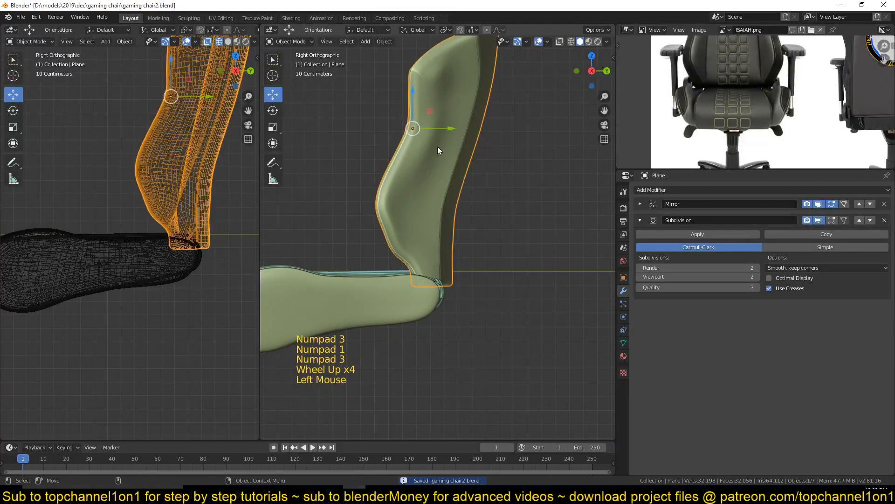
pyautogui.press('Tab')
pyautogui.scroll(2, 430, 193)
pyautogui.scroll(1, 430, 193)
pyautogui.scroll(-1, 429, 196)
pyautogui.scroll(4, 425, 204)
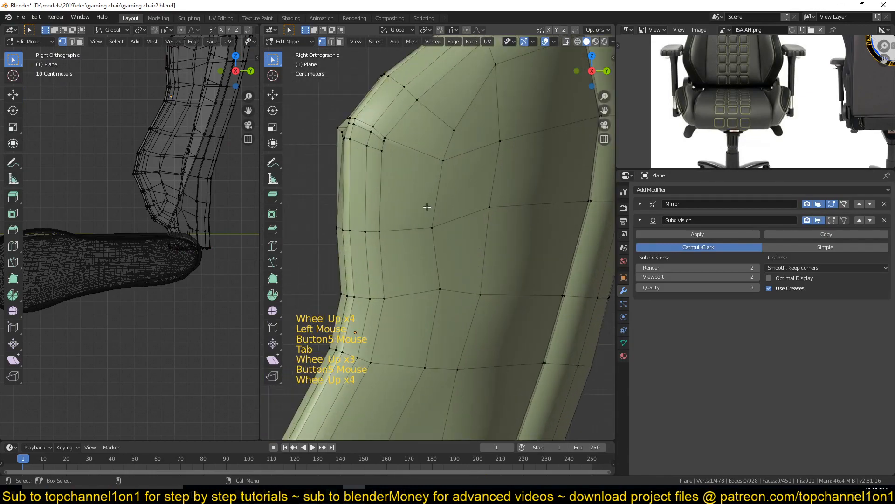
pyautogui.press('Tab')
pyautogui.scroll(-1, 440, 287)
pyautogui.scroll(-3, 769, 103)
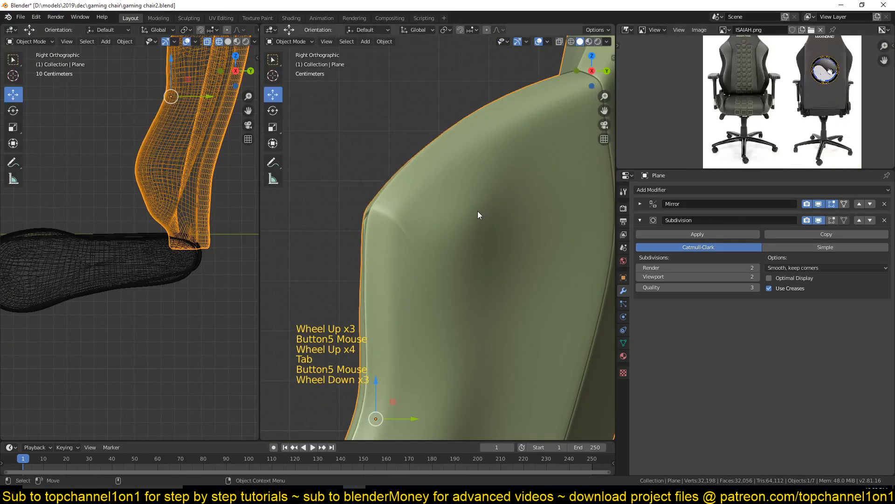
pyautogui.scroll(2, 408, 236)
# Nudge the outer vertex at the wing corner, connect both corner vertices straight across to their neighbours, and dissolve the leftover diagonal edge.
pyautogui.press('Tab')
pyautogui.scroll(-1, 410, 238)
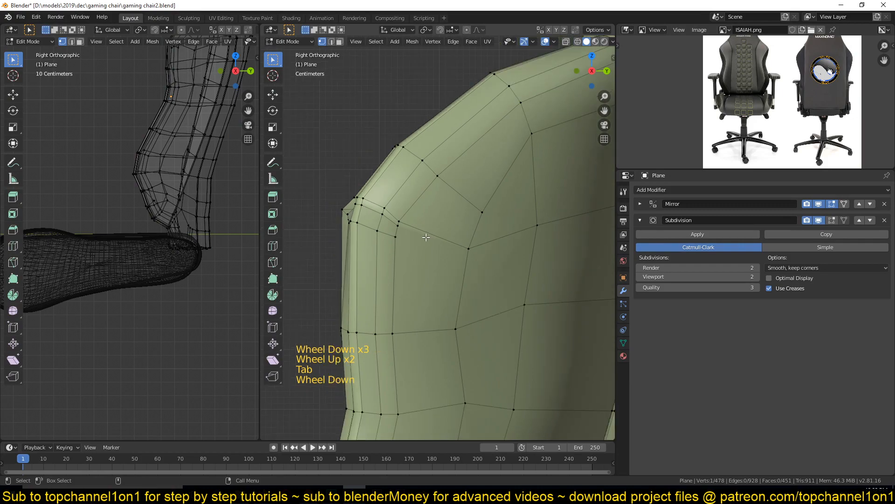
pyautogui.press('g')
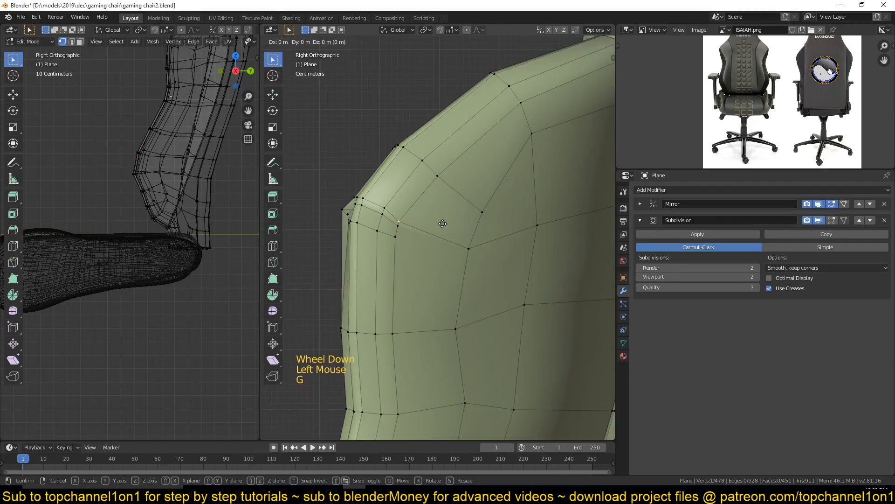
pyautogui.click(446, 218)
pyautogui.keyDown('shift'); pyautogui.click(482, 213); pyautogui.keyUp('shift')
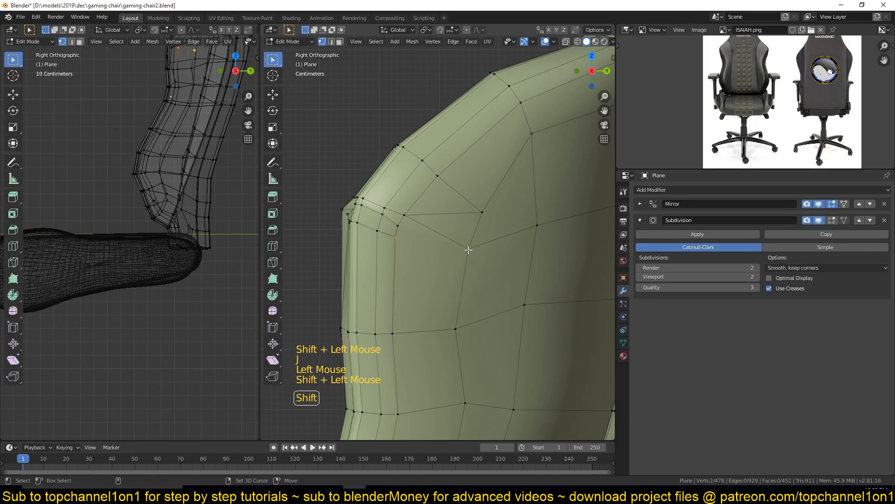
pyautogui.press('2')
pyautogui.click(438, 242)
pyautogui.hotkey('ctrl', 'x')
pyautogui.press('Tab')
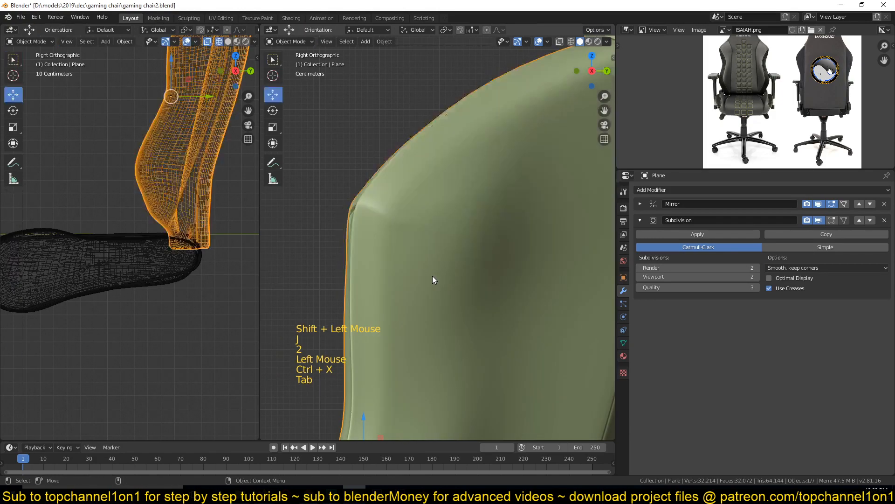
# Inspect the wing's outer side from several angles in Edit and Object Mode, and save the file.
pyautogui.scroll(-6, 432, 276)
pyautogui.hotkey('alt', 'a')
pyautogui.scroll(2, 443, 257)
pyautogui.scroll(1, 446, 255)
pyautogui.press('Tab')
pyautogui.press('`')
pyautogui.scroll(2, 430, 247)
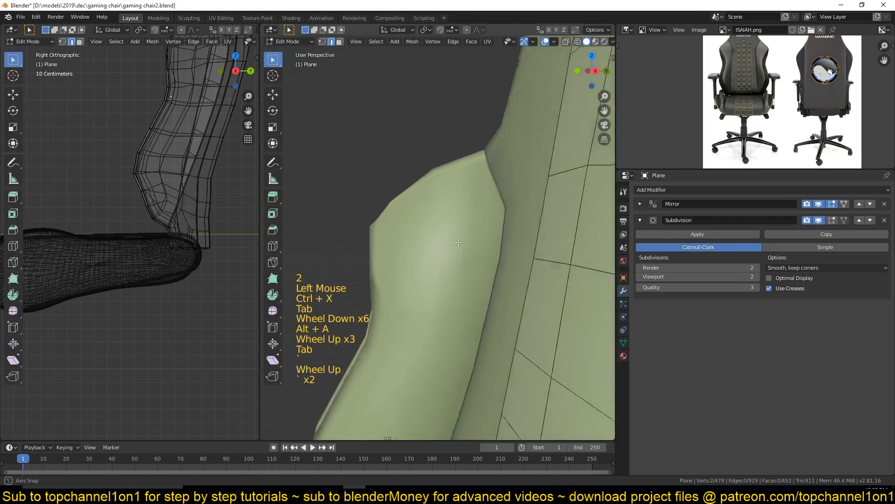
pyautogui.scroll(-6, 420, 240)
pyautogui.scroll(1, 562, 152)
pyautogui.moveTo(412, 237); pyautogui.dragTo(480, 251, button='middle')
pyautogui.press('`')
pyautogui.scroll(2, 461, 210)
pyautogui.press('`')
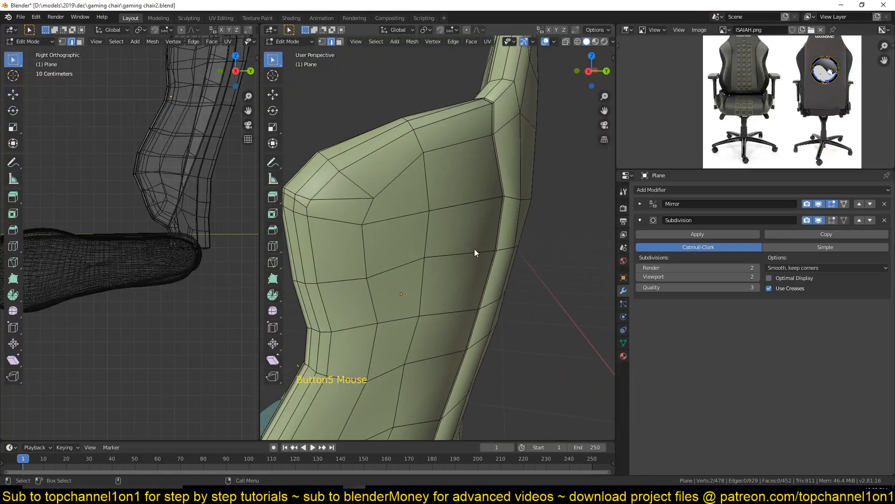
pyautogui.press('Tab')
pyautogui.scroll(-4, 456, 244)
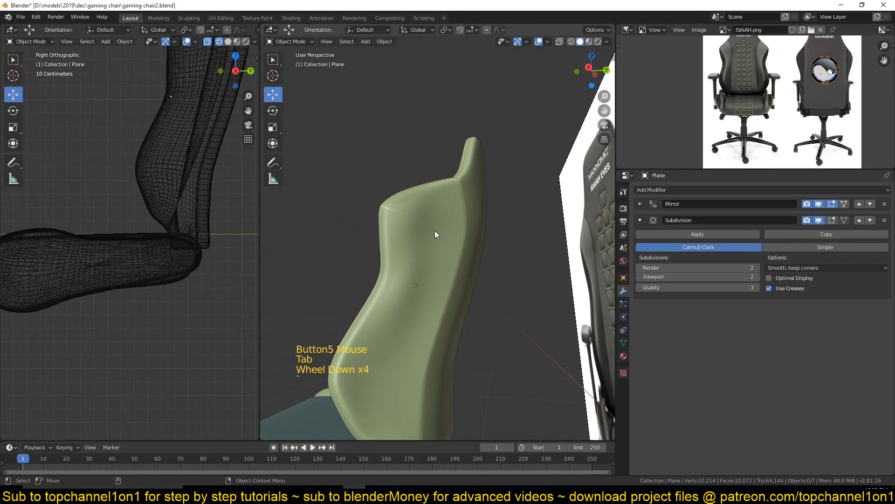
pyautogui.scroll(-3, 435, 231)
pyautogui.moveTo(436, 255); pyautogui.dragTo(450, 231, button='middle')
pyautogui.hotkey('ctrl', 's')
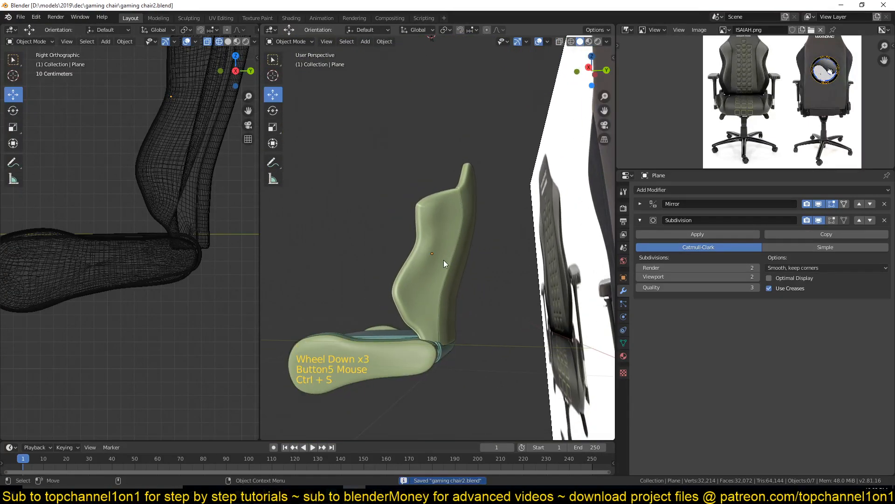
# Select the vertex path beside the rear seam on the wing's outer side and edge-slide it rearward by a factor of 0.345.
pyautogui.press('KP_1')
pyautogui.press('KP_3')
pyautogui.scroll(7, 443, 262)
pyautogui.press('Tab')
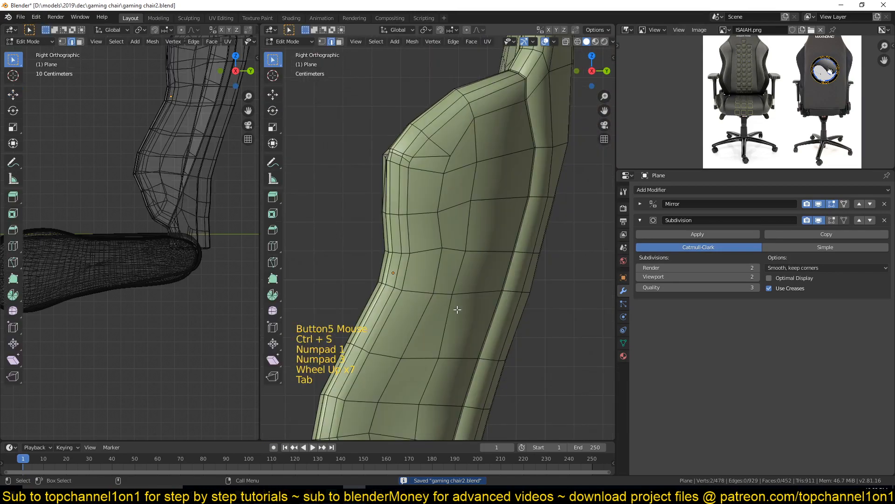
pyautogui.press('1')
pyautogui.click(457, 305)
pyautogui.scroll(-2, 459, 297)
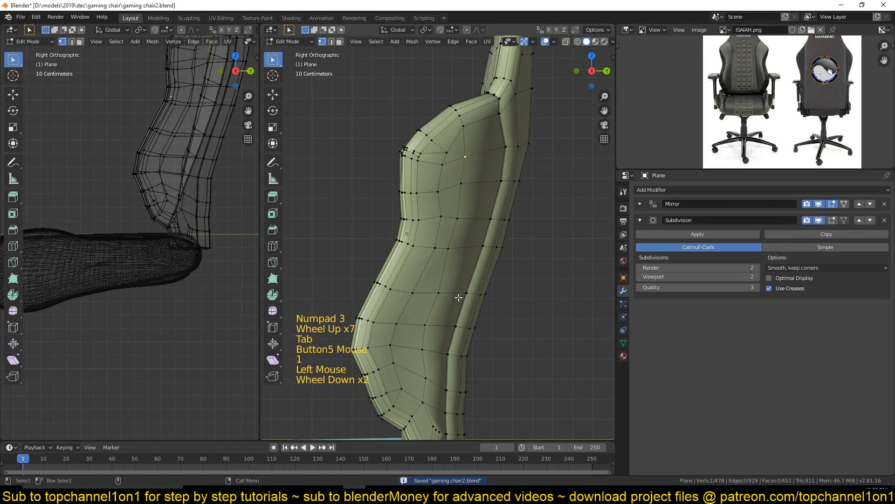
pyautogui.keyDown('ctrl'); pyautogui.click(427, 356); pyautogui.keyUp('ctrl')
pyautogui.press('g')
pyautogui.press('g')
pyautogui.click(466, 284)
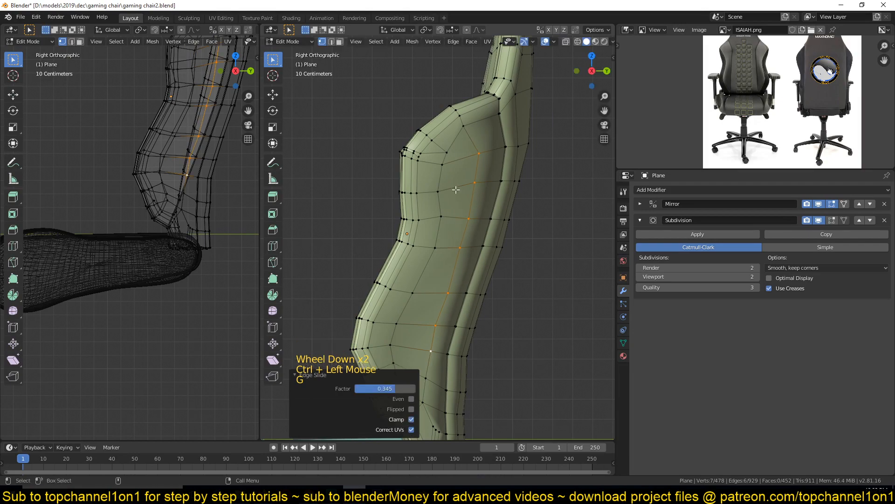
# Slide the single vertex above that rear path toward the seam to continue its line.
pyautogui.click(468, 124)
pyautogui.press('g')
pyautogui.press('g')
pyautogui.click(483, 129)
# Select the vertex path down the middle of the wing's outer side, edge-slide it rearward, and save the file.
pyautogui.click(447, 154)
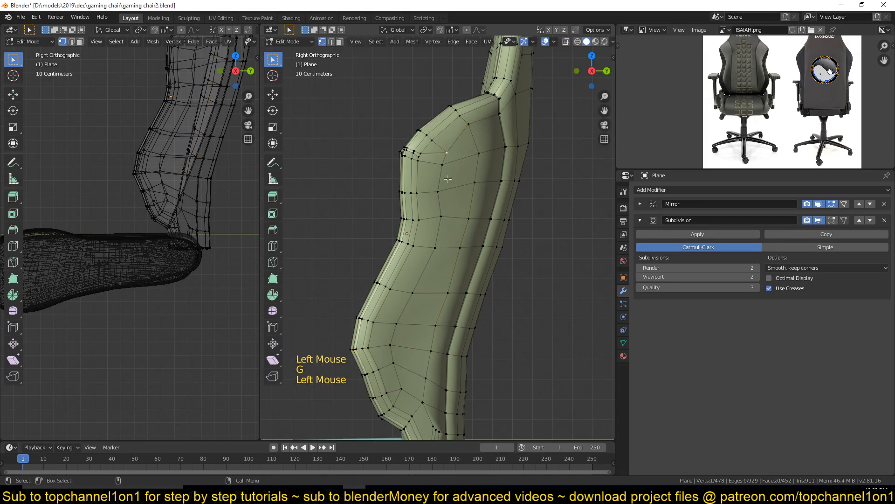
pyautogui.keyDown('ctrl'); pyautogui.click(405, 391); pyautogui.keyUp('ctrl')
pyautogui.press('g')
pyautogui.press('g')
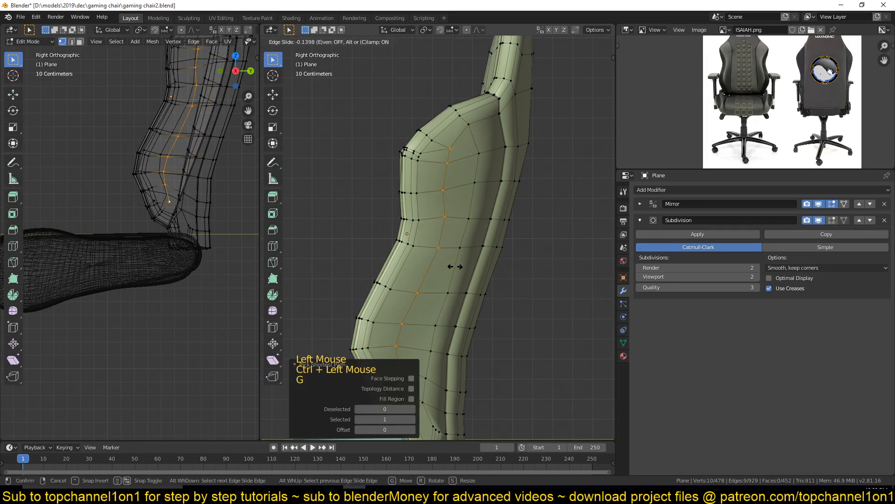
pyautogui.press('Tab')
pyautogui.hotkey('ctrl', 's')
pyautogui.press('Tab')
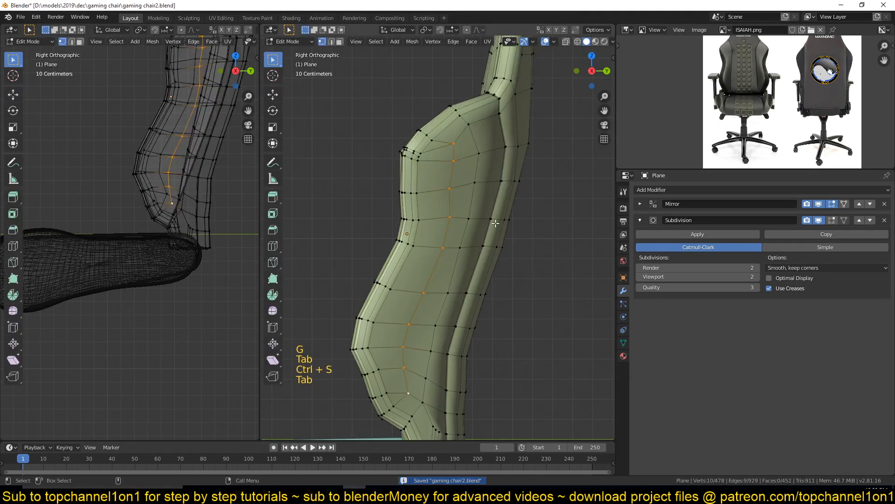
# Adjust the rear and middle vertex paths on the wing's outer side with Shrink/Fatten and check the smoothed chair.
pyautogui.click(476, 147)
pyautogui.keyDown('ctrl'); pyautogui.click(424, 400); pyautogui.keyUp('ctrl')
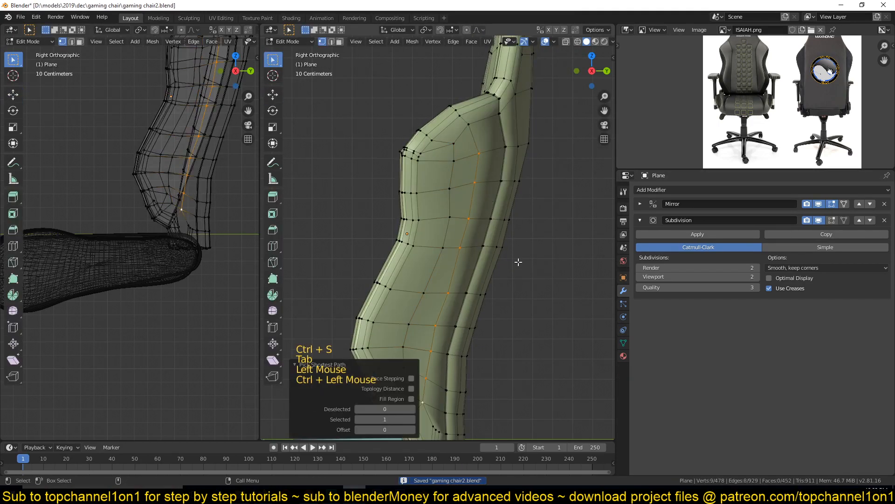
pyautogui.hotkey('alt', 's')
pyautogui.click(507, 225)
pyautogui.keyDown('ctrl'); pyautogui.click(454, 143); pyautogui.keyUp('ctrl')
pyautogui.hotkey('alt', 's')
pyautogui.press('shift')
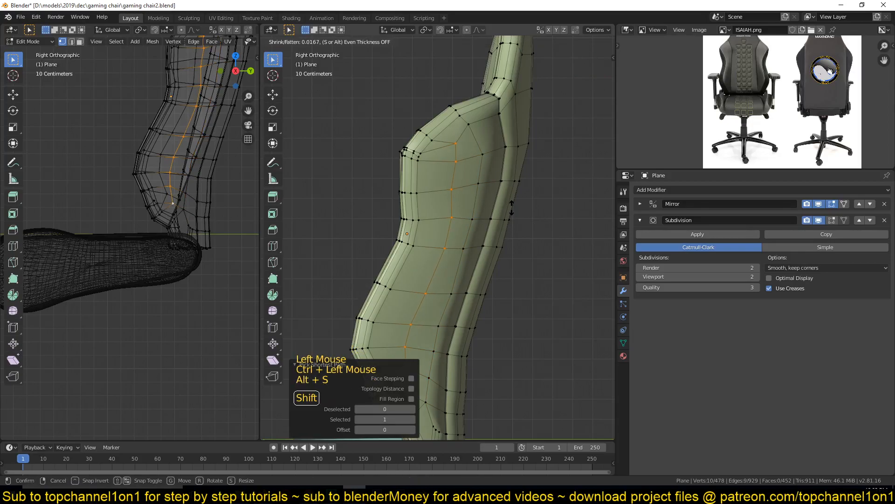
pyautogui.click(511, 208)
pyautogui.press('Tab')
pyautogui.scroll(-5, 436, 253)
pyautogui.moveTo(351, 264); pyautogui.dragTo(415, 281, button='middle')
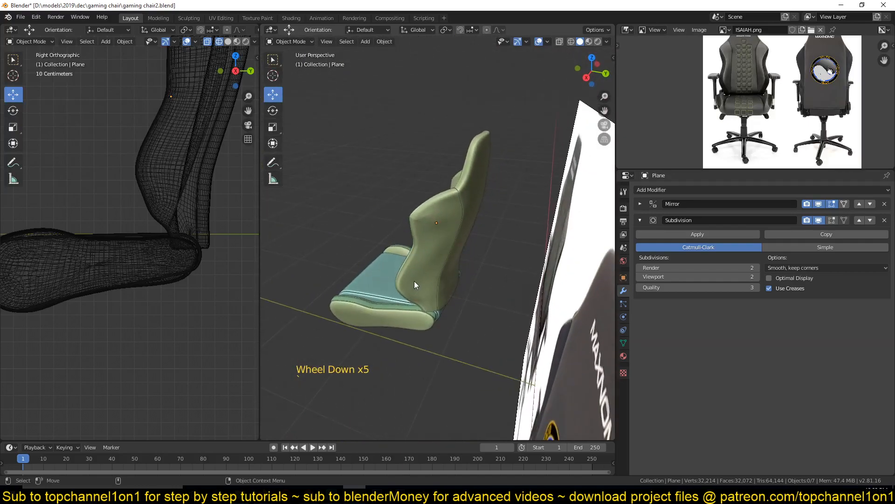
# Merge the two neighbouring vertices at the top of the wing's middle path at the last selected one and check the surface.
pyautogui.scroll(4, 414, 281)
pyautogui.press('Tab')
pyautogui.hotkey('alt', 'a')
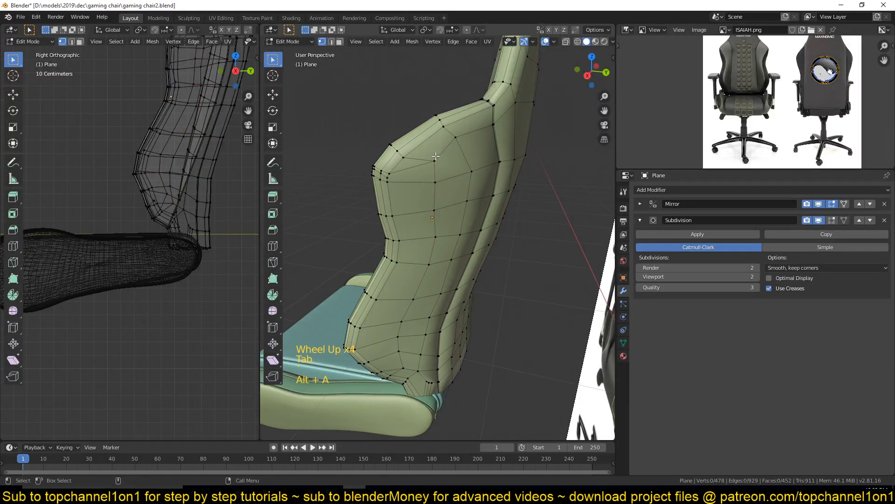
pyautogui.hotkey('alt', 'm')
pyautogui.click(432, 180)
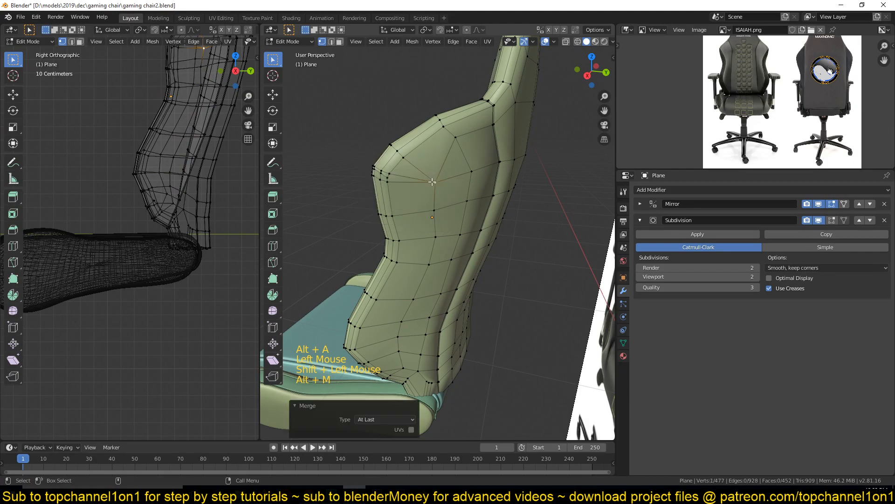
pyautogui.press('Tab')
pyautogui.press('Tab')
# Select the vertex row crossing the wing's rim just below the corner and edge-slide it slightly.
pyautogui.scroll(2, 448, 182)
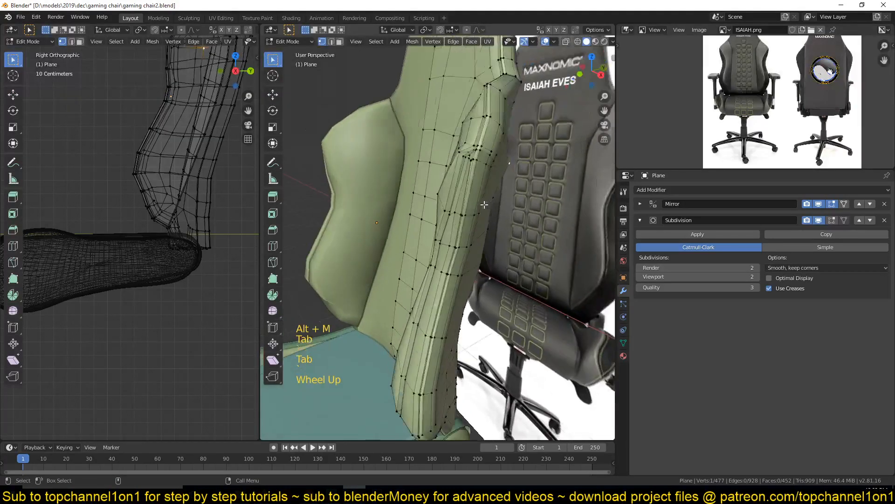
pyautogui.scroll(2, 467, 186)
pyautogui.moveTo(468, 186); pyautogui.dragTo(464, 153, button='middle')
pyautogui.click(530, 164)
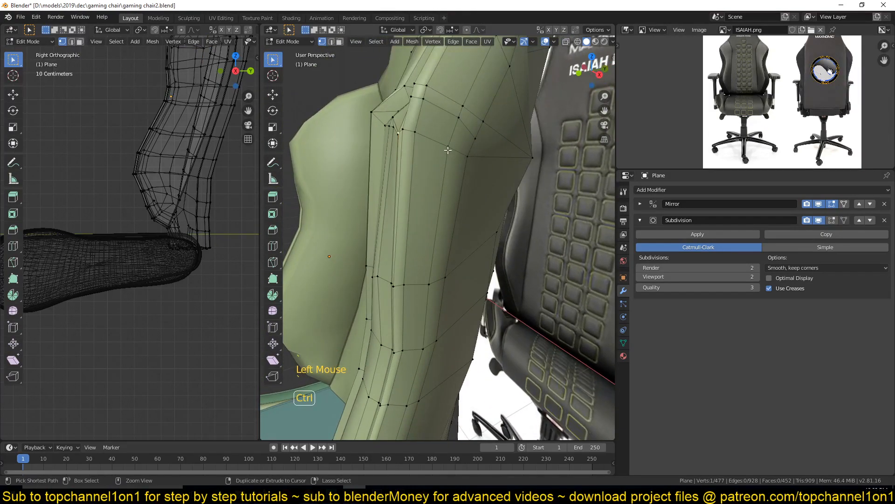
pyautogui.keyDown('ctrl'); pyautogui.click(449, 150); pyautogui.keyUp('ctrl')
pyautogui.press('g')
pyautogui.press('g')
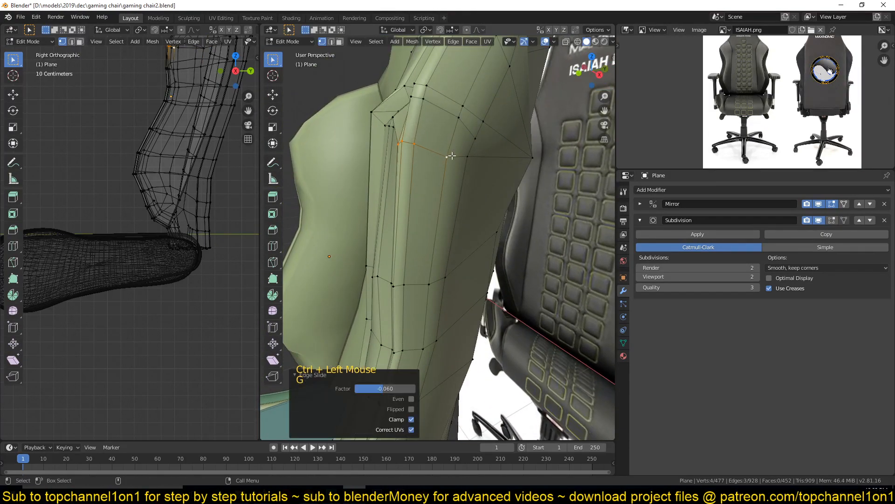
pyautogui.click(451, 156)
# Select the vertex row crossing the wing's rim at the corner above and edge-slide it.
pyautogui.moveTo(451, 156); pyautogui.dragTo(473, 155, button='middle')
pyautogui.click(536, 104)
pyautogui.keyDown('ctrl'); pyautogui.click(564, 125); pyautogui.keyUp('ctrl')
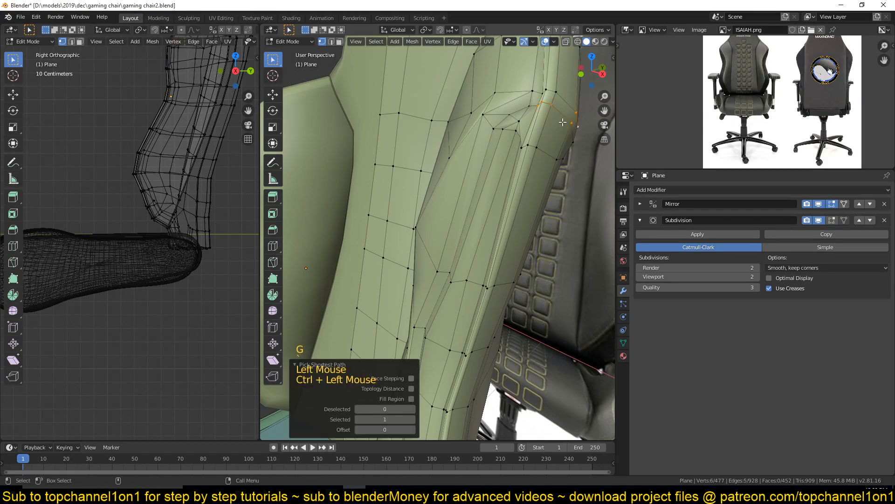
pyautogui.click(564, 118)
pyautogui.keyDown('ctrl'); pyautogui.click(538, 108); pyautogui.keyUp('ctrl')
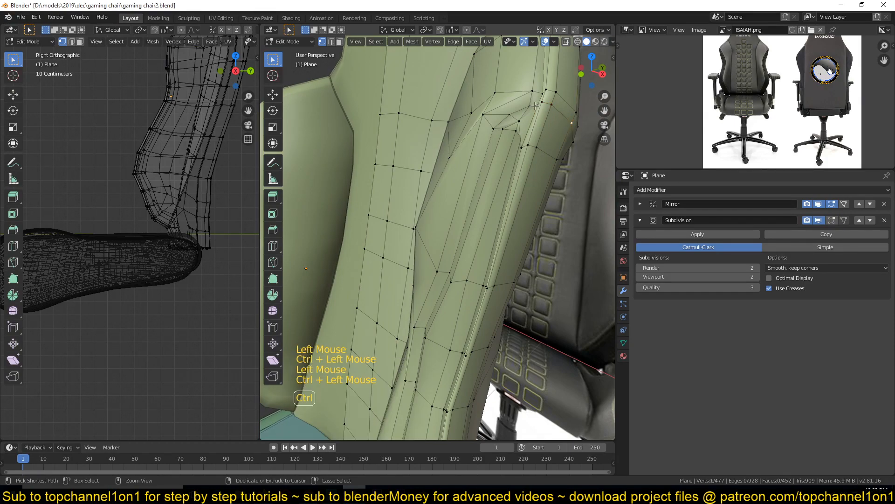
pyautogui.press('g')
pyautogui.press('g')
pyautogui.click(555, 122)
# Check the smoothed chair in Object Mode from the side and against the front reference, and save the file.
pyautogui.press('Tab')
pyautogui.press('`')
pyautogui.moveTo(507, 160); pyautogui.dragTo(485, 190, button='middle')
pyautogui.scroll(-3, 490, 215)
pyautogui.hotkey('alt', 'a')
pyautogui.scroll(-4, 495, 245)
pyautogui.moveTo(495, 245); pyautogui.dragTo(450, 275, button='middle')
pyautogui.scroll(1, 435, 225)
pyautogui.scroll(-3, 451, 275)
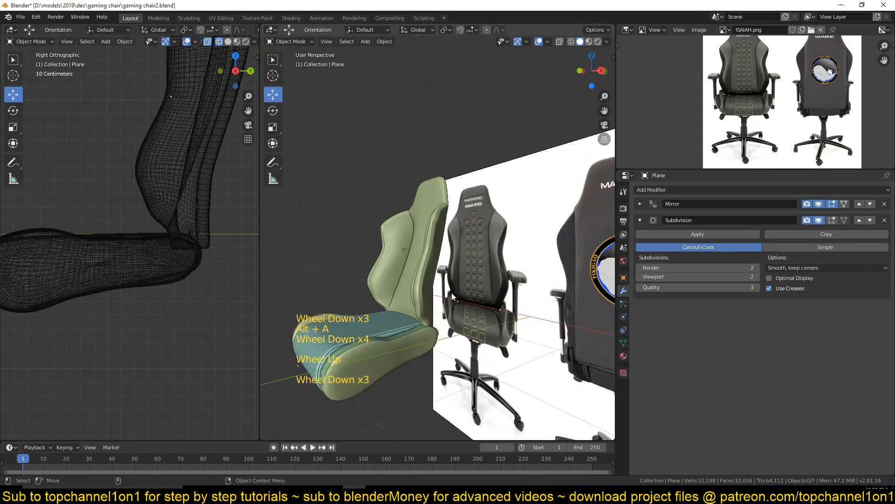
pyautogui.scroll(-2, 452, 293)
pyautogui.press('KP_1')
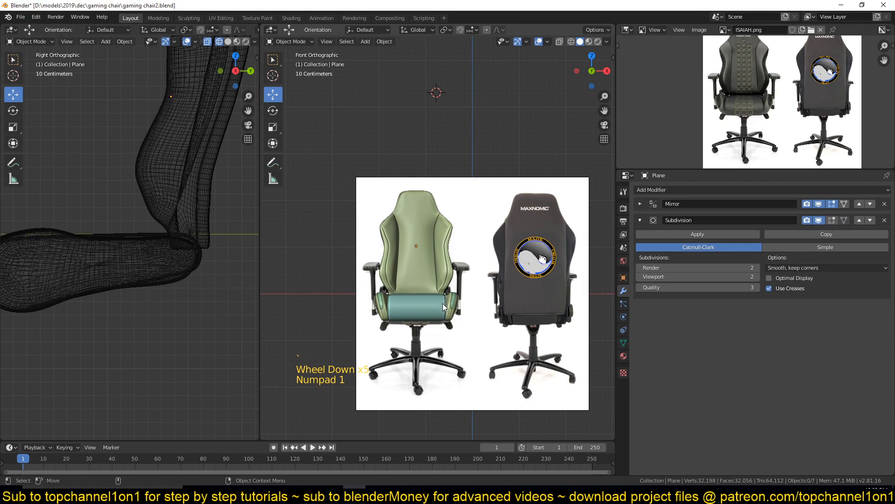
pyautogui.scroll(4, 441, 261)
pyautogui.hotkey('ctrl', 's')
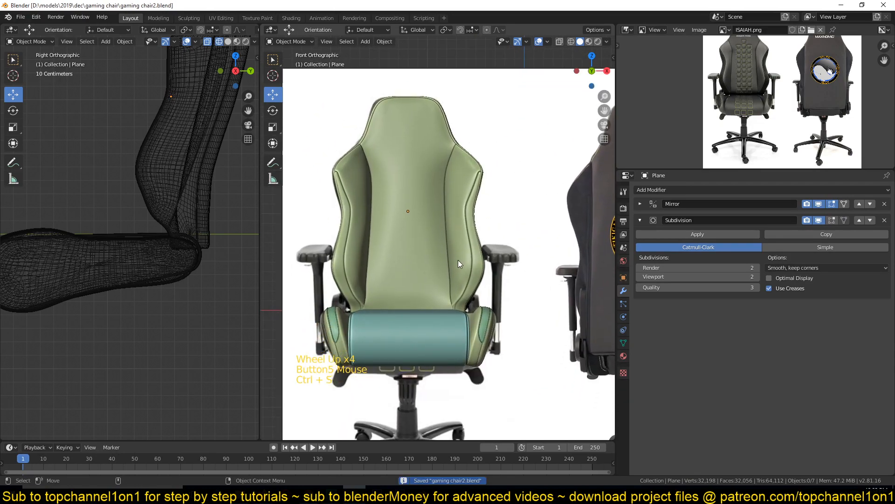